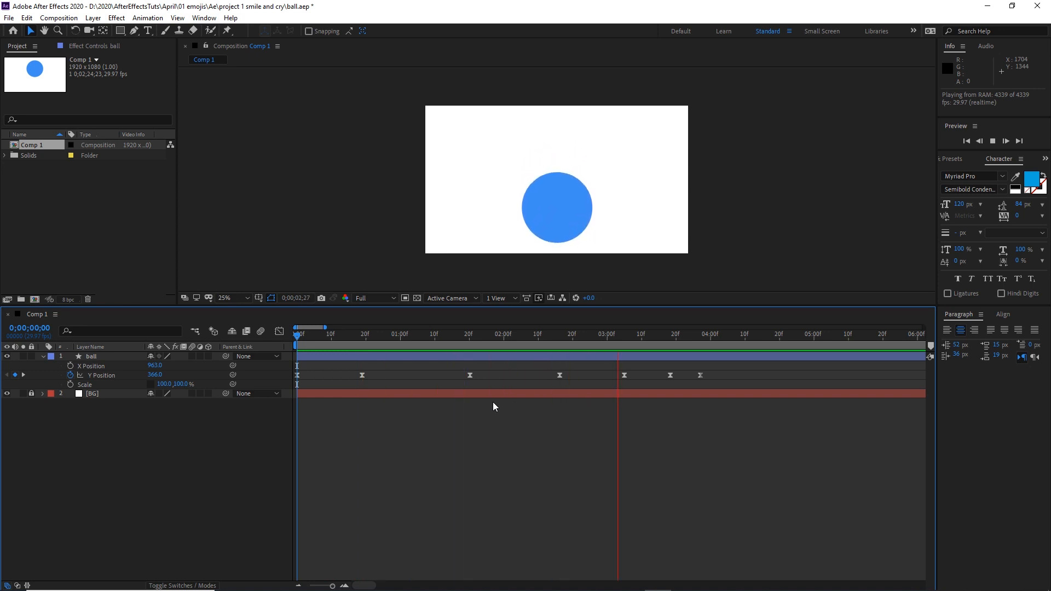
Stop the preview and show the curve of all the ball's Y Position keyframes in the graph editor.
key("space")
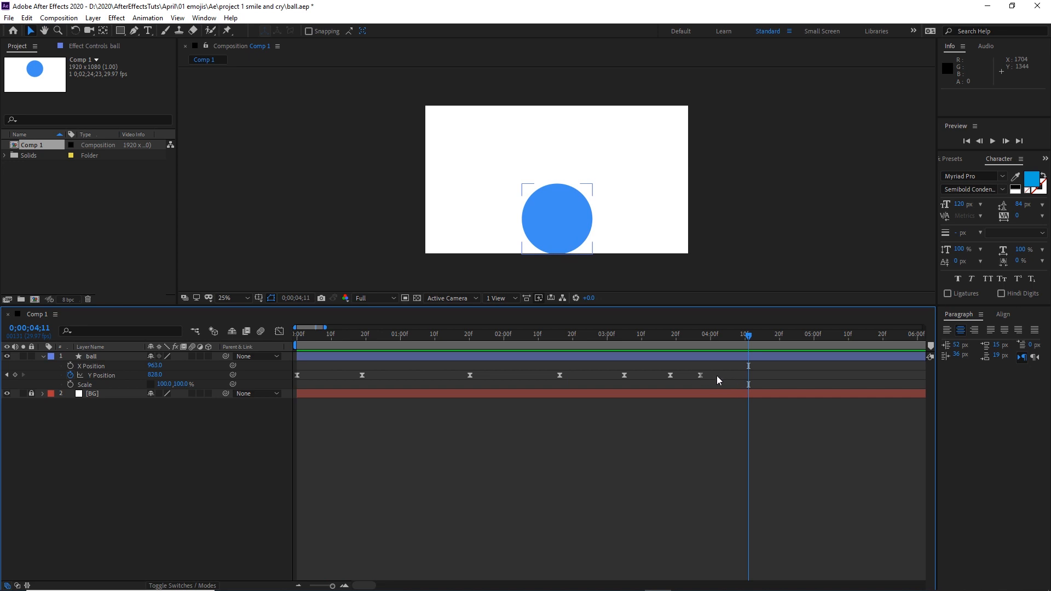
left_click_drag(717, 375, 297, 376)
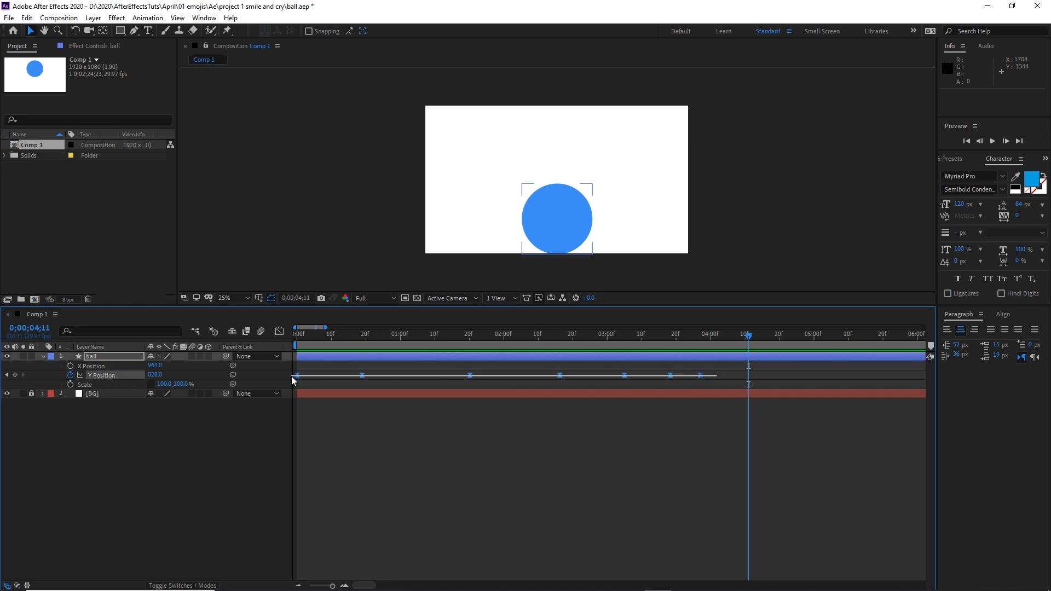
left_click(279, 332)
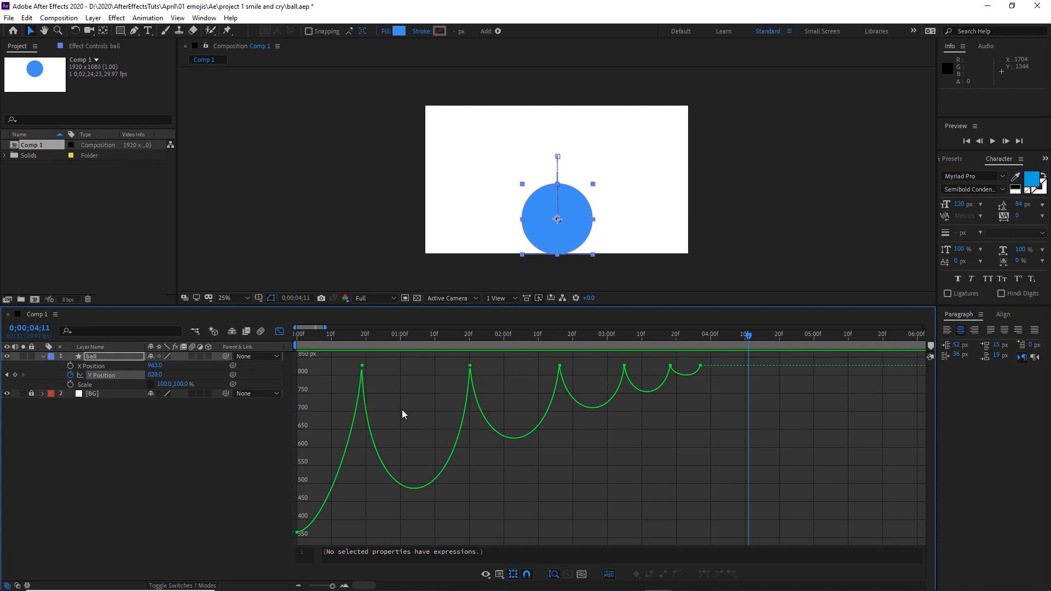
mouse_move(743, 369)
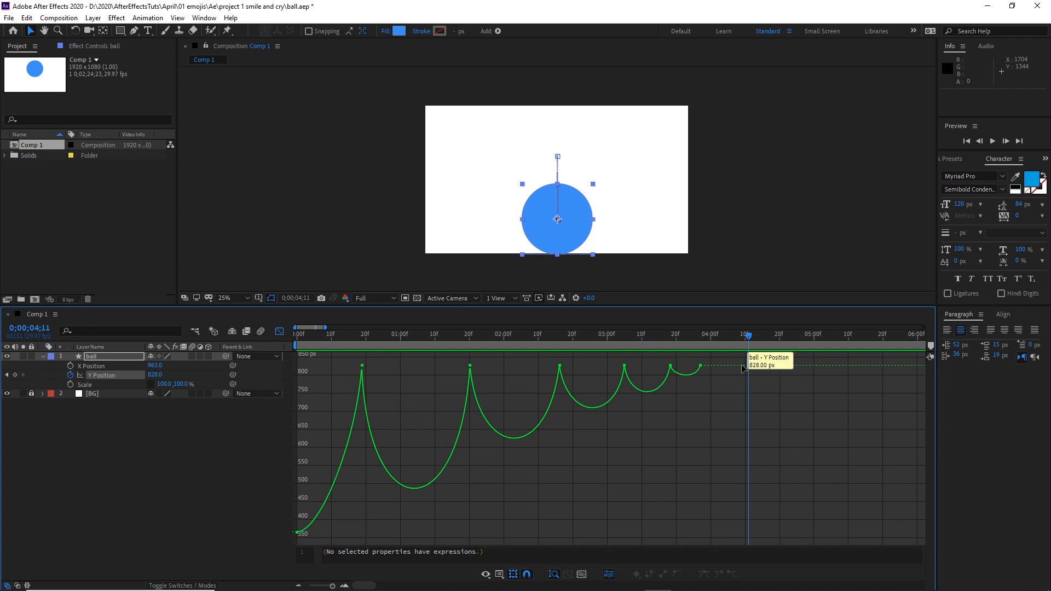
Flatten the first bounce arc by shortening the outgoing handle of the first ground-contact keyframe, and fit the graph to view.
left_click(361, 365)
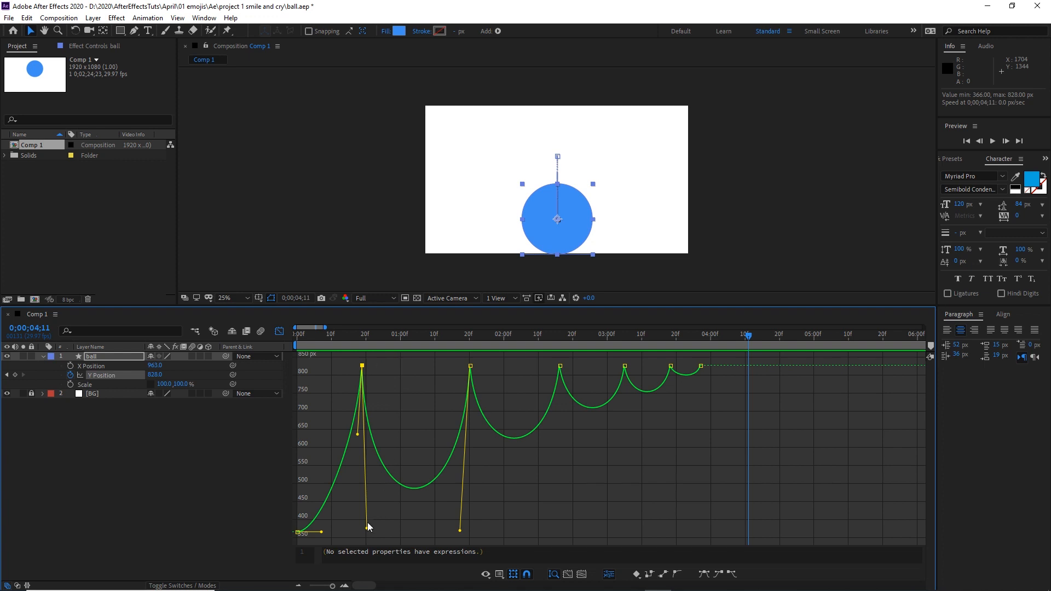
left_click_drag(368, 531, 377, 502)
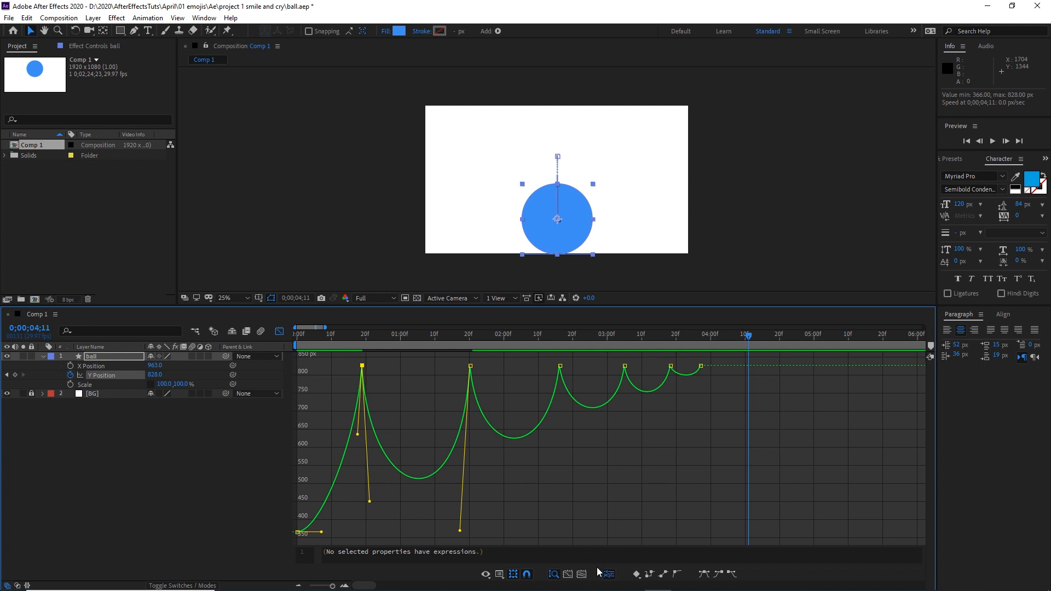
left_click(582, 573)
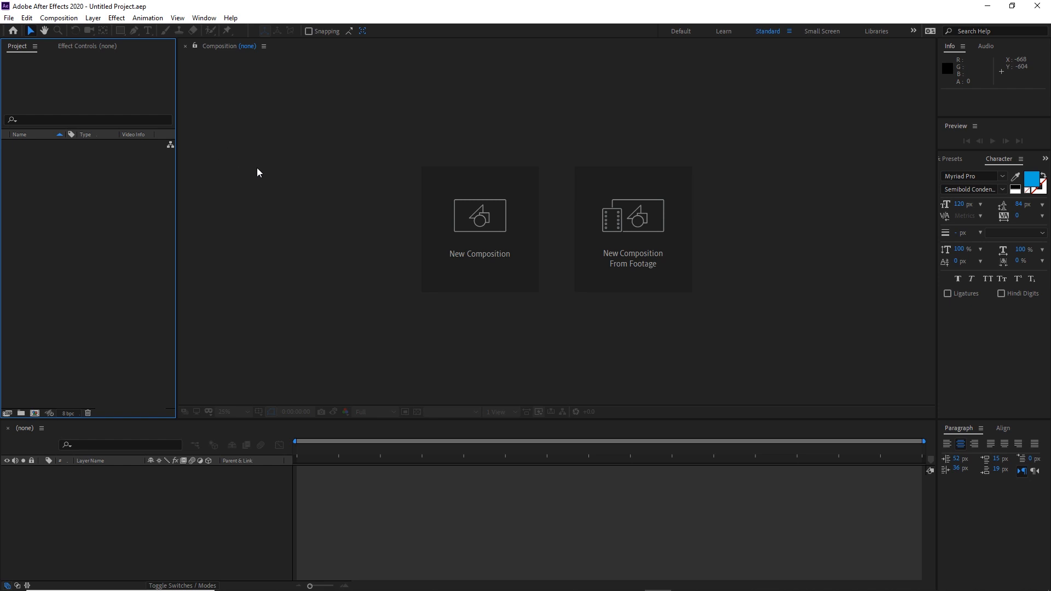
Create a 1920 x 1080 composition named Comp 1 at 29.97 fps and enlarge the timeline area.
left_click(463, 246)
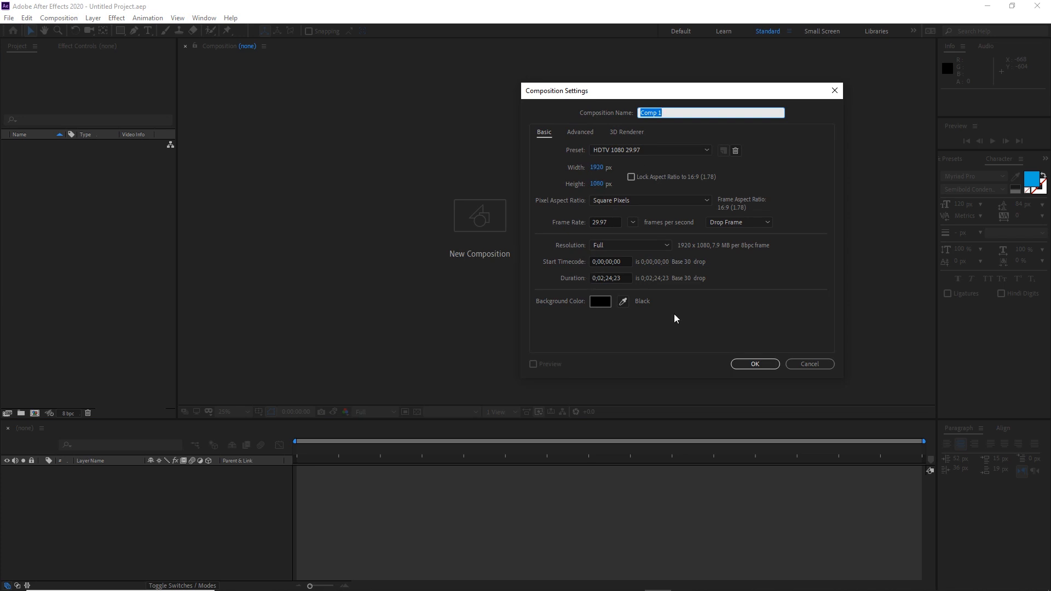
left_click(743, 364)
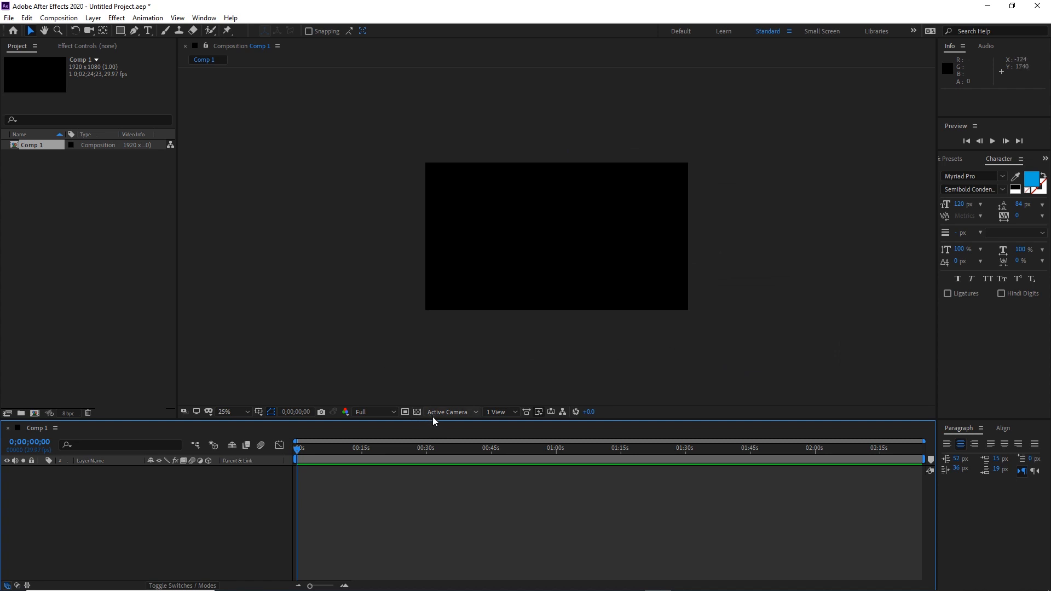
left_click_drag(432, 418, 433, 393)
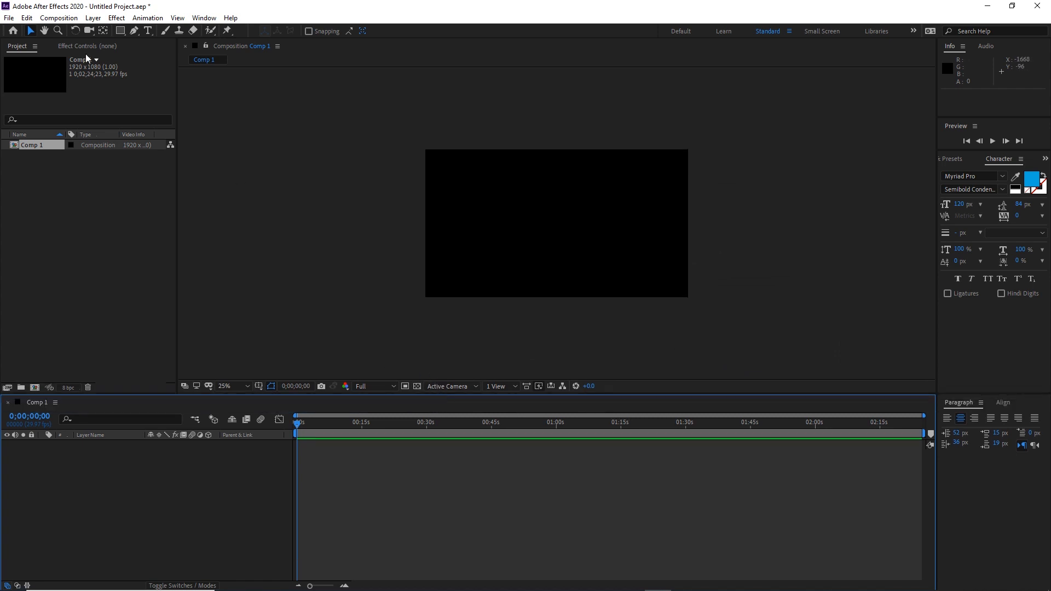
Add a white 1920 x 1080 solid named BG and lock its layer.
left_click(90, 21)
mouse_move(164, 33)
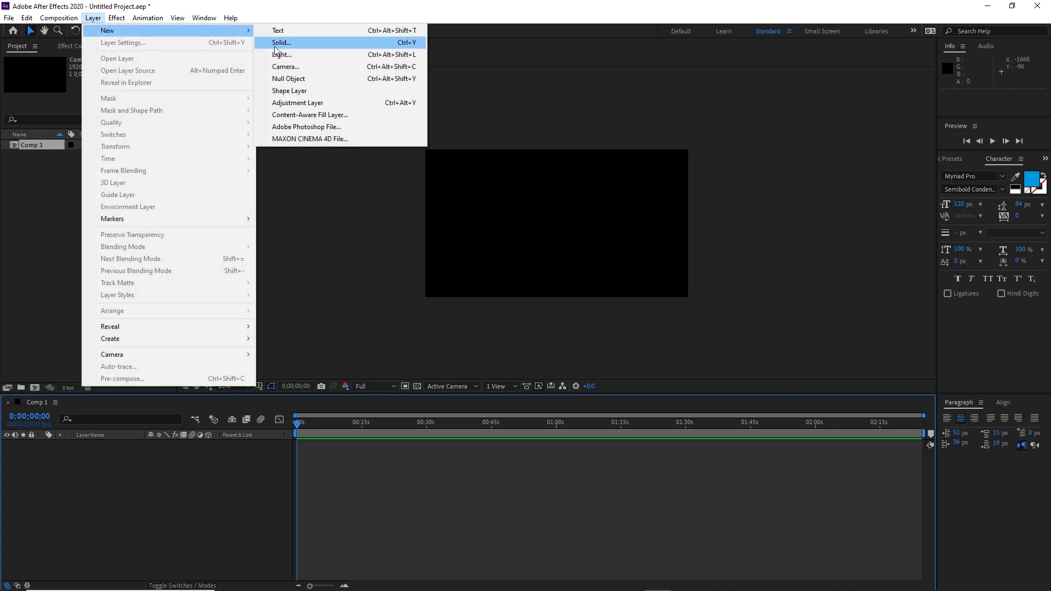
left_click(274, 44)
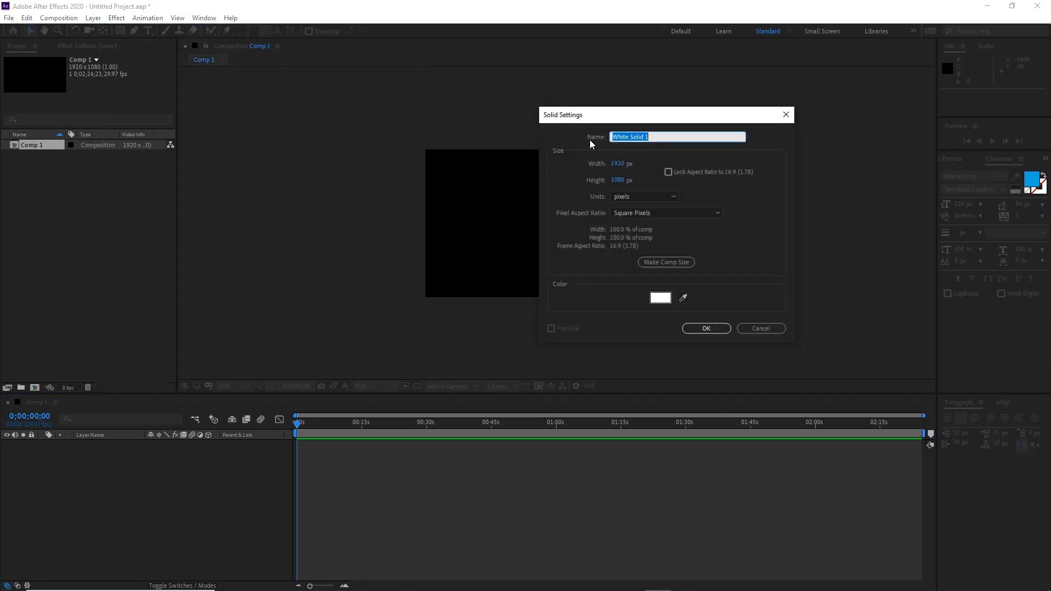
type("BG")
left_click(711, 327)
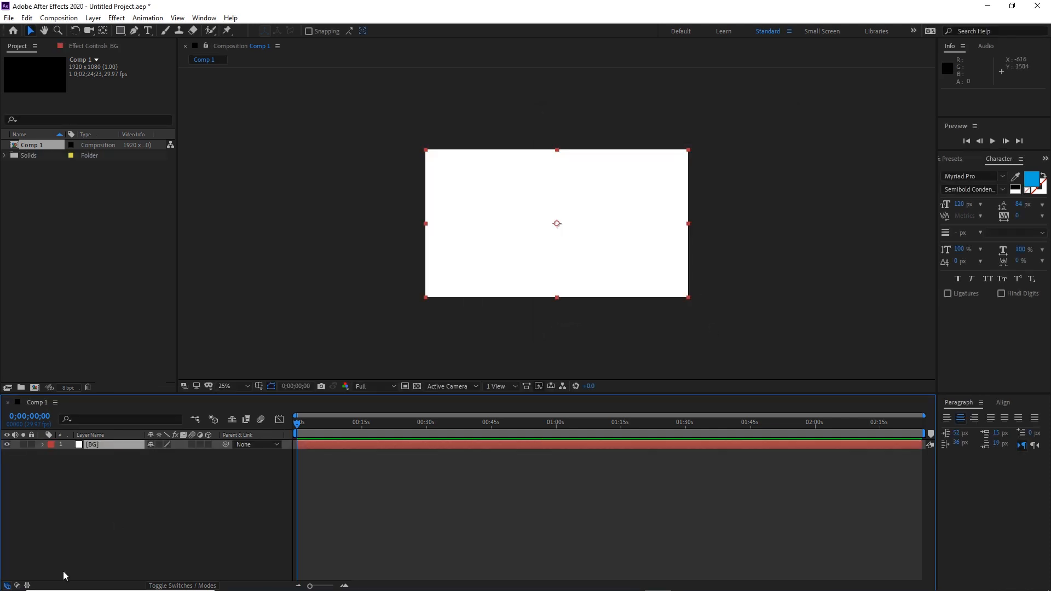
left_click(94, 531)
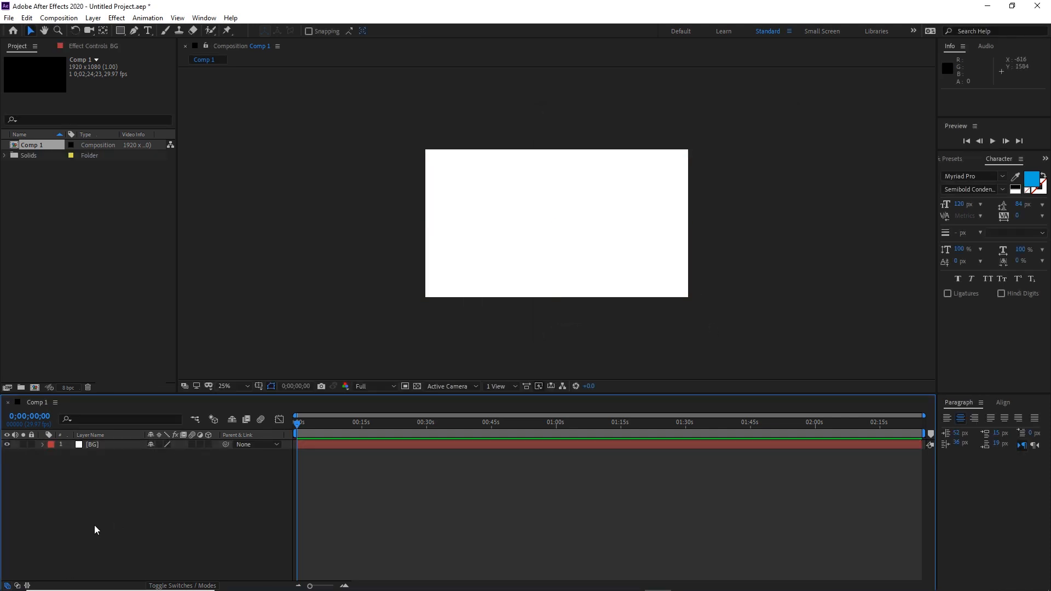
left_click(92, 445)
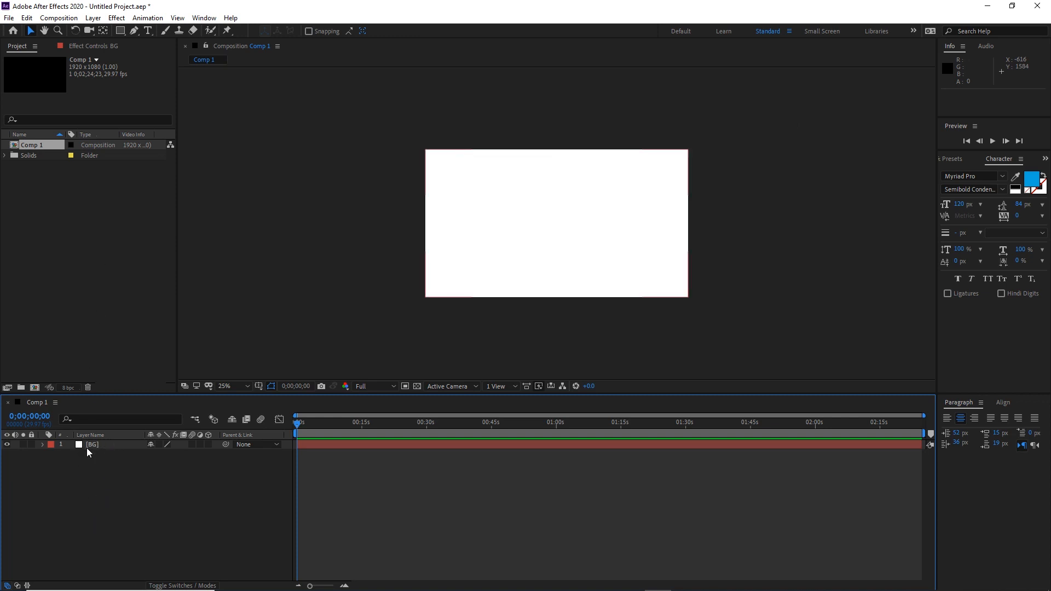
left_click(32, 444)
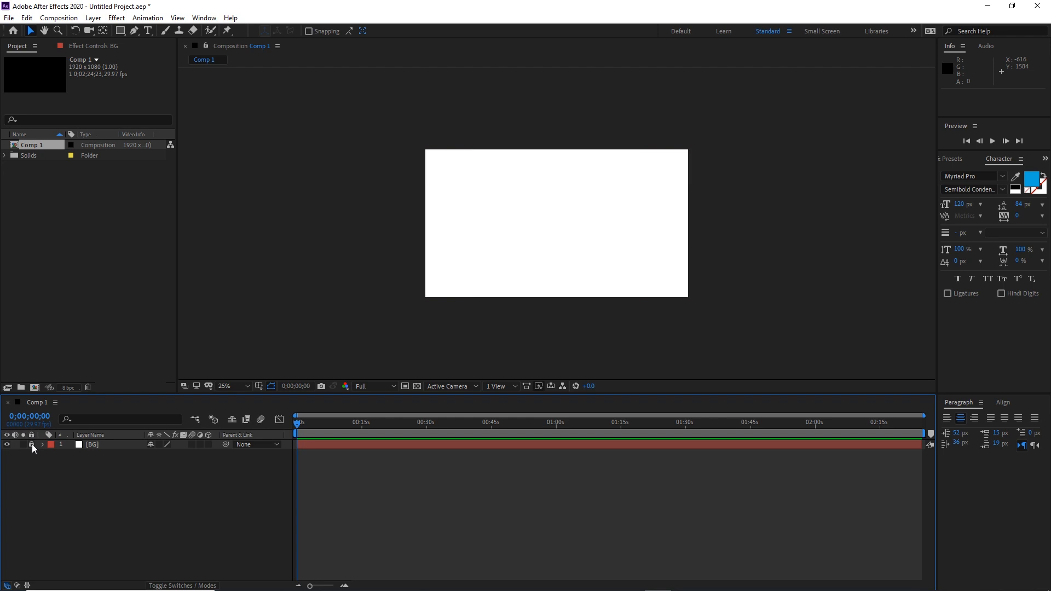
Draw a black circle about 516 px in diameter in the upper middle of the composition with the Ellipse tool.
left_click(122, 31)
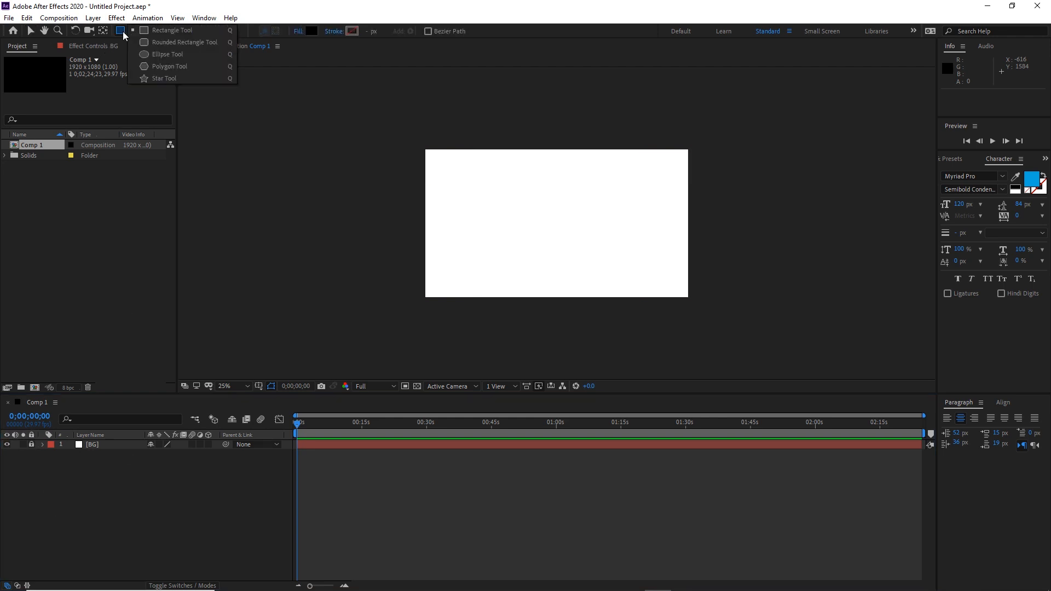
left_click(152, 54)
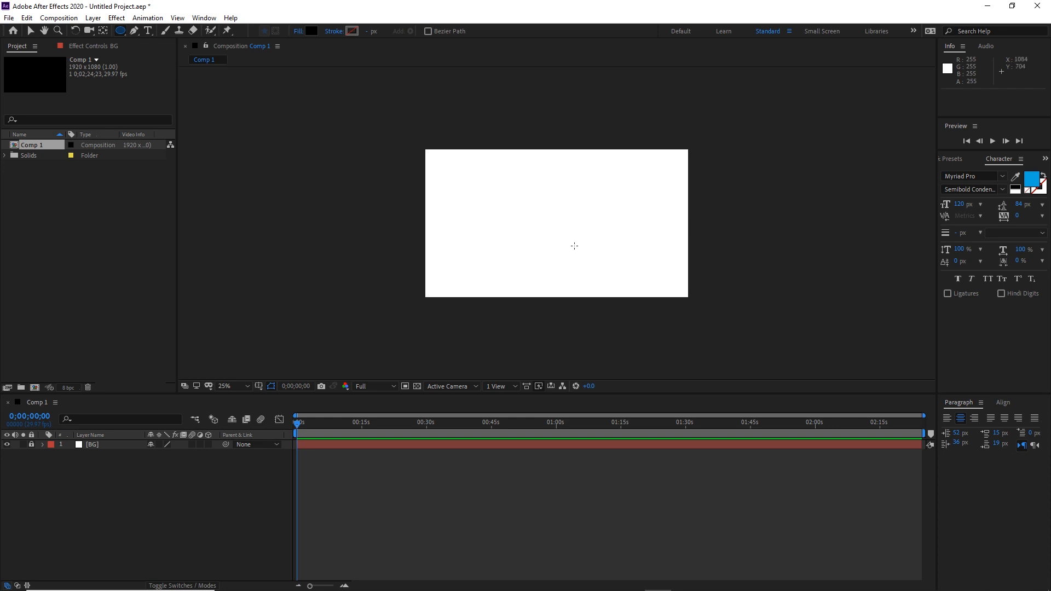
left_click_drag(578, 241, 509, 201)
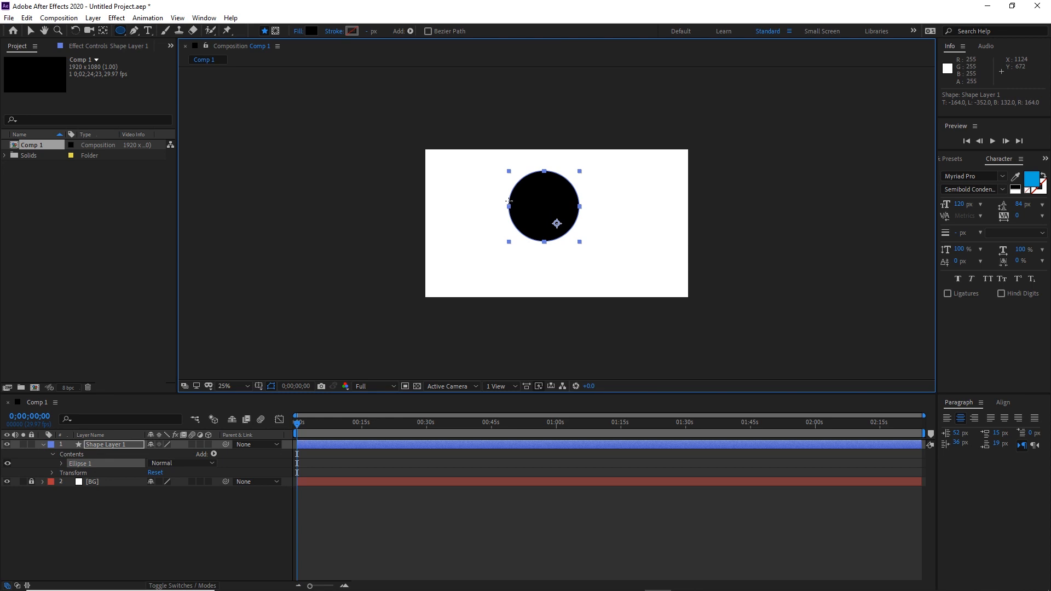
left_click(28, 29)
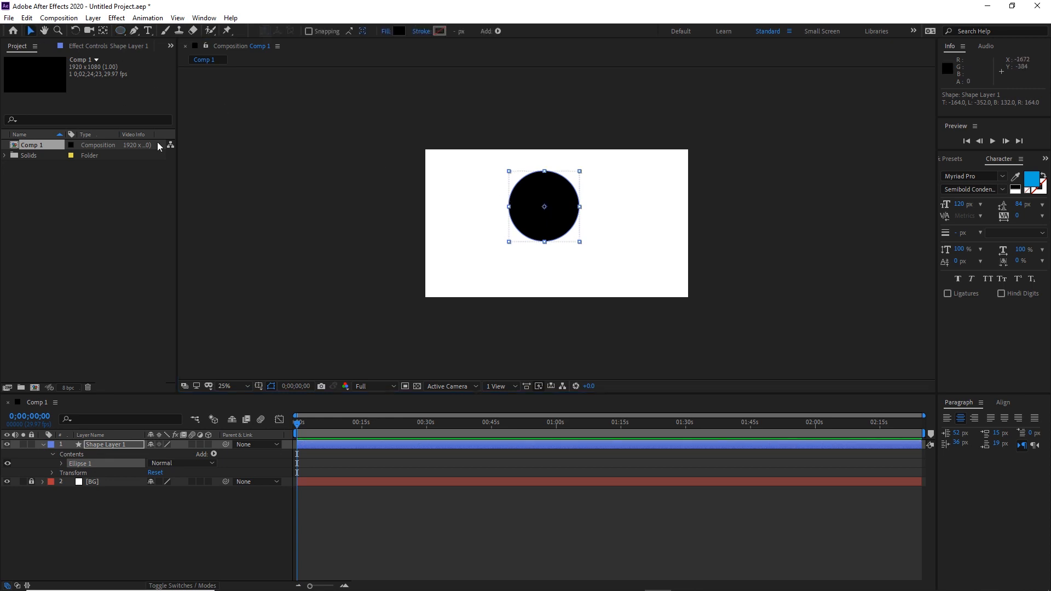
Move the circle layer's anchor point to the exact centre of the circle.
left_click(250, 469)
left_click(531, 220)
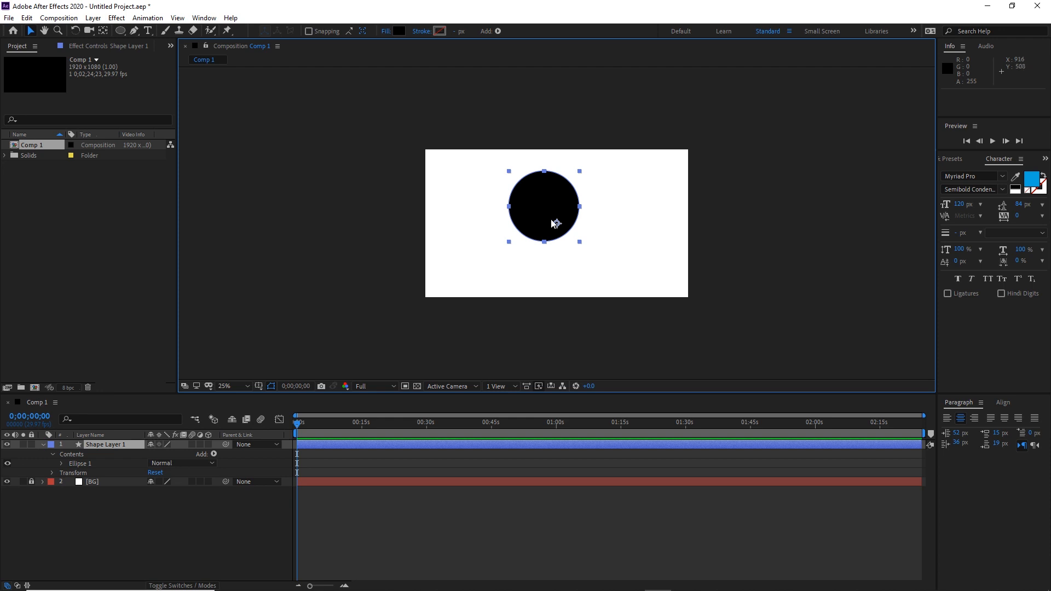
key("y")
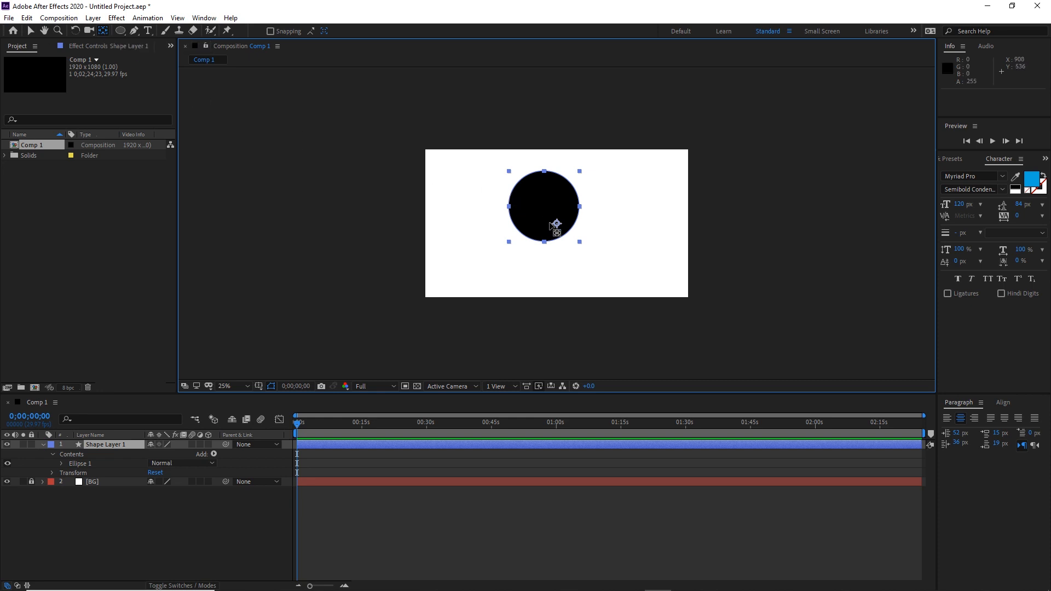
left_click_drag(557, 223, 533, 208)
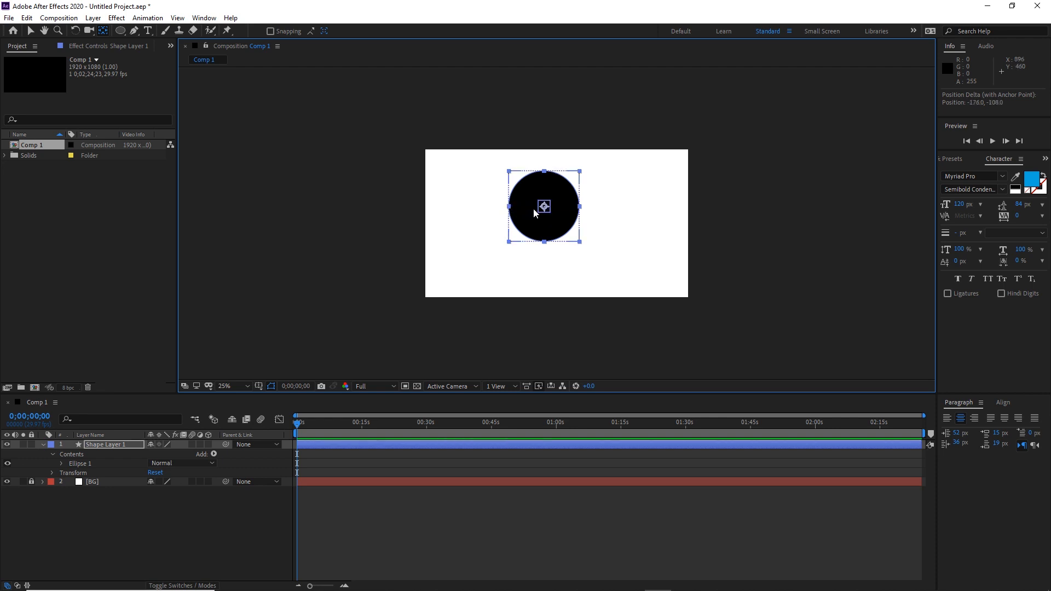
left_click(161, 522)
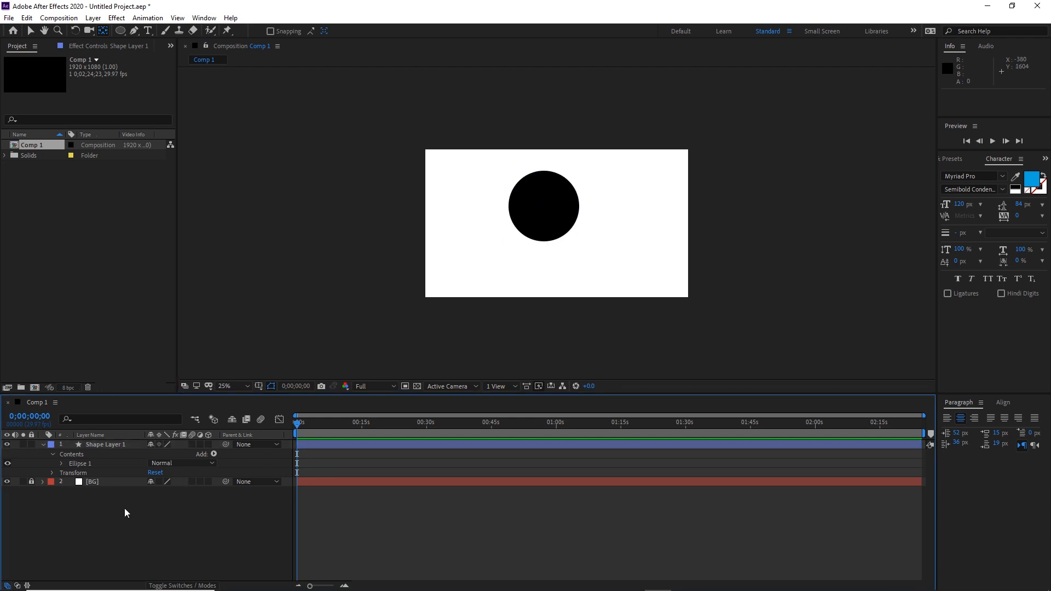
Collapse the circle's shape layer and rename it to ball.
left_click(44, 445)
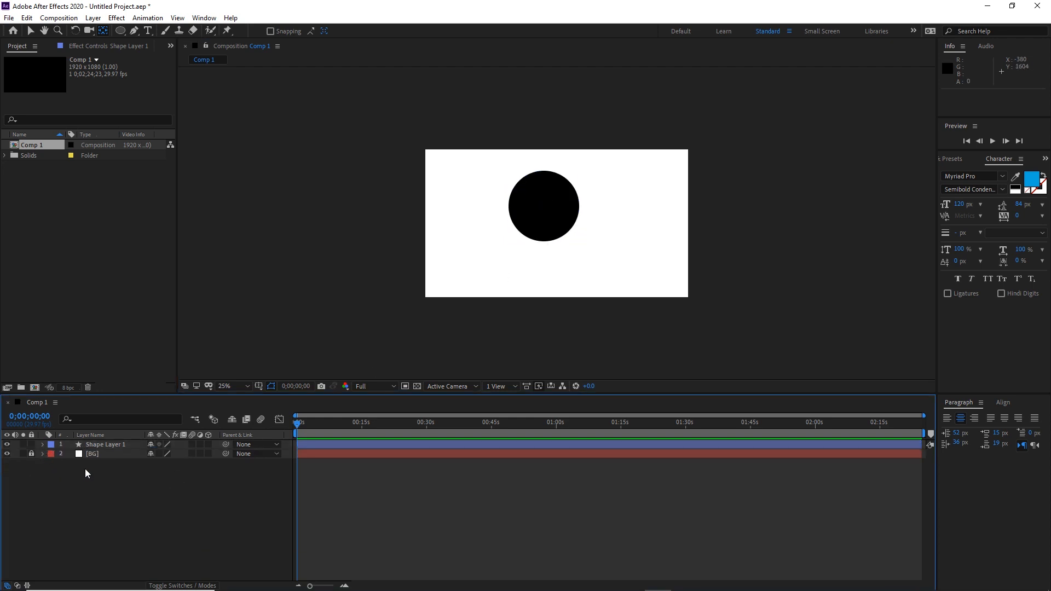
left_click(97, 444)
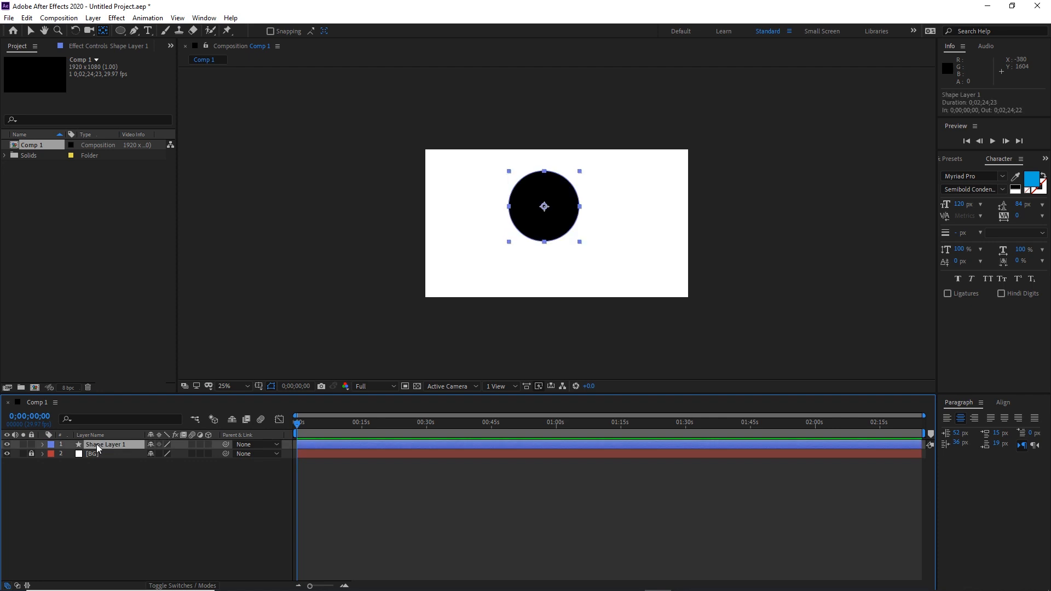
key("Return")
type("ba")
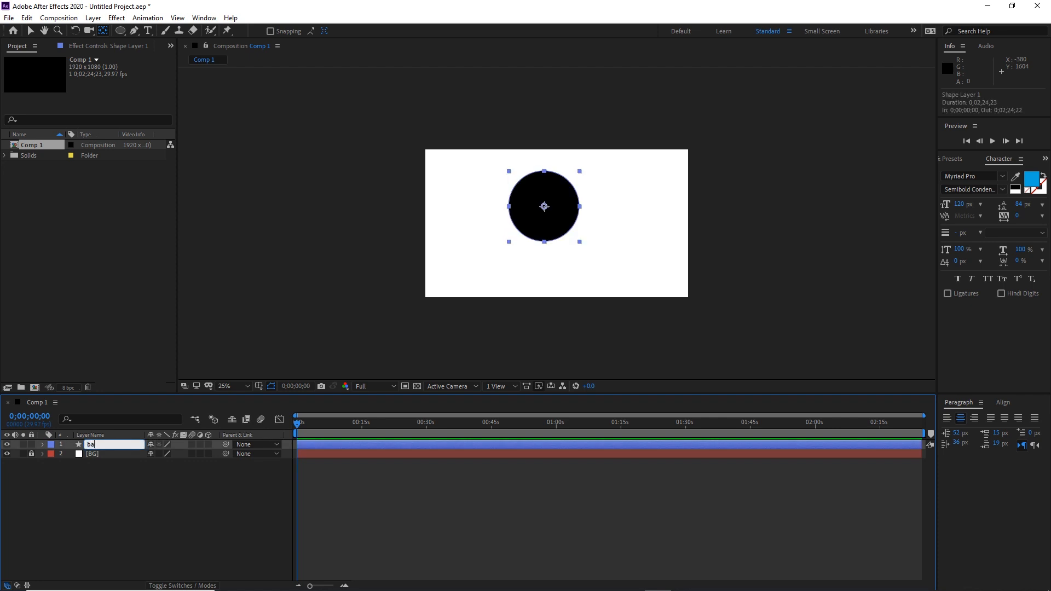
type("ll")
left_click(152, 500)
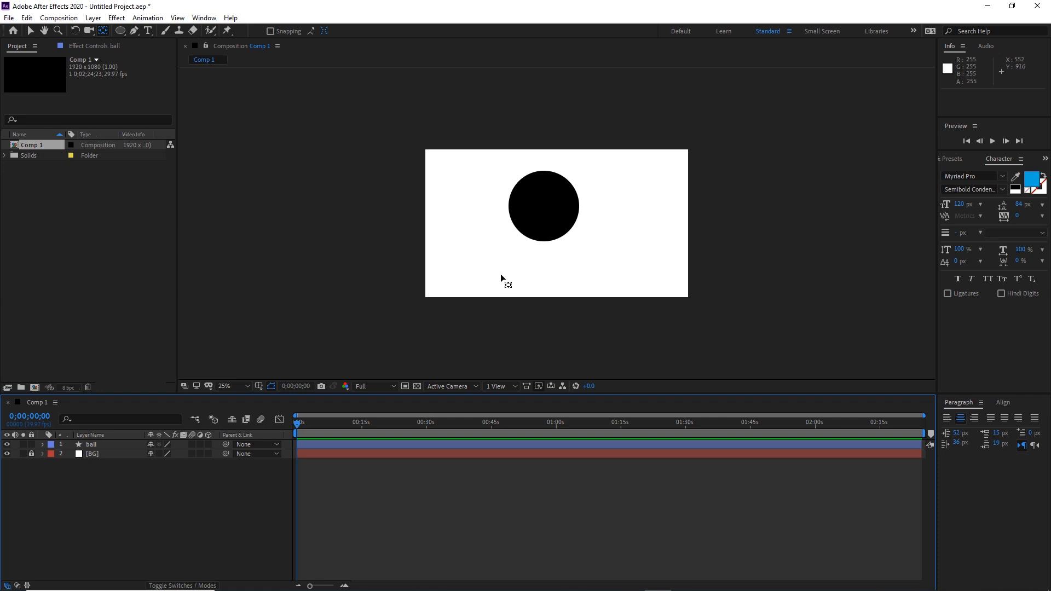
Change the ball's fill colour to blue, #408FF0.
left_click(530, 235)
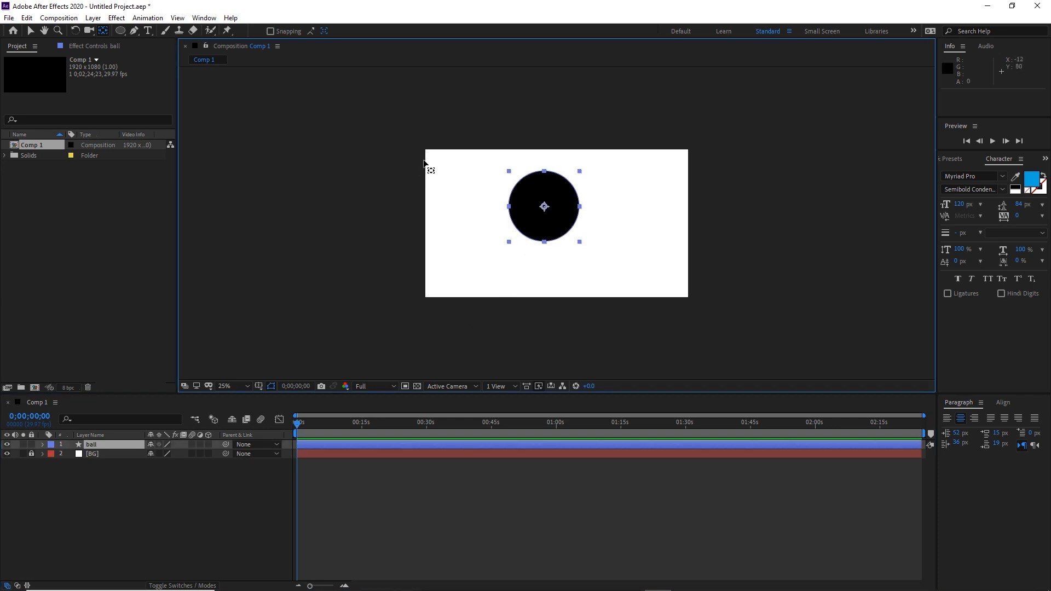
key("v")
left_click(550, 129)
left_click(559, 208)
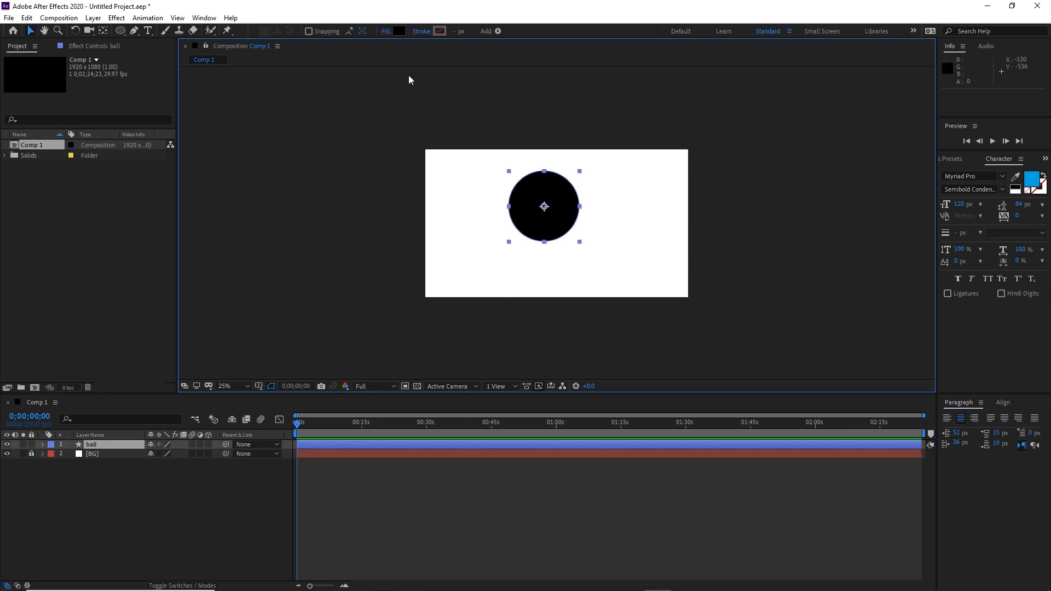
left_click(400, 32)
left_click(856, 236)
left_click_drag(820, 204, 806, 186)
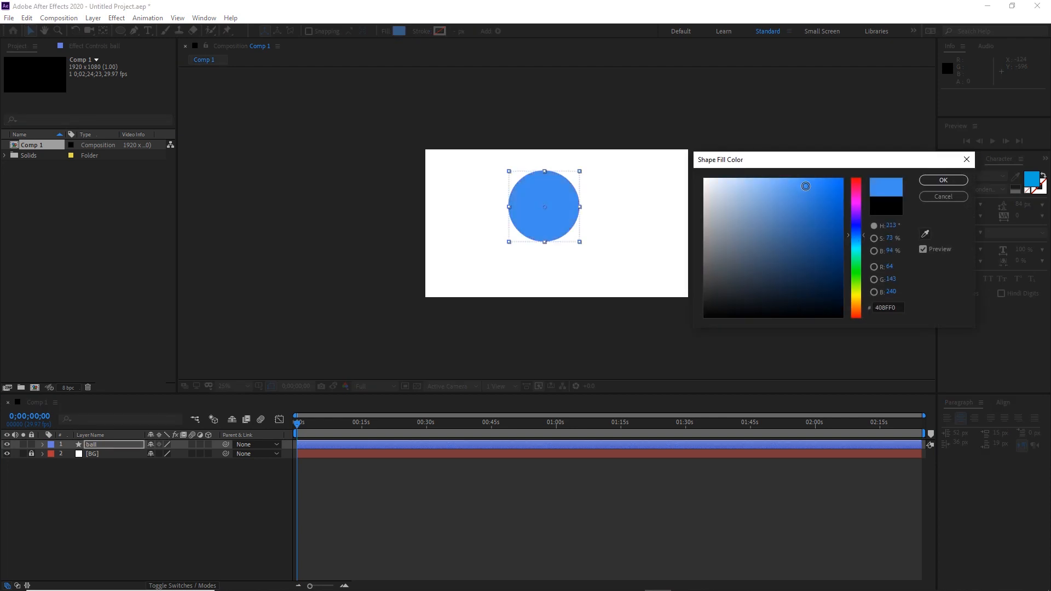
left_click(927, 184)
left_click(807, 264)
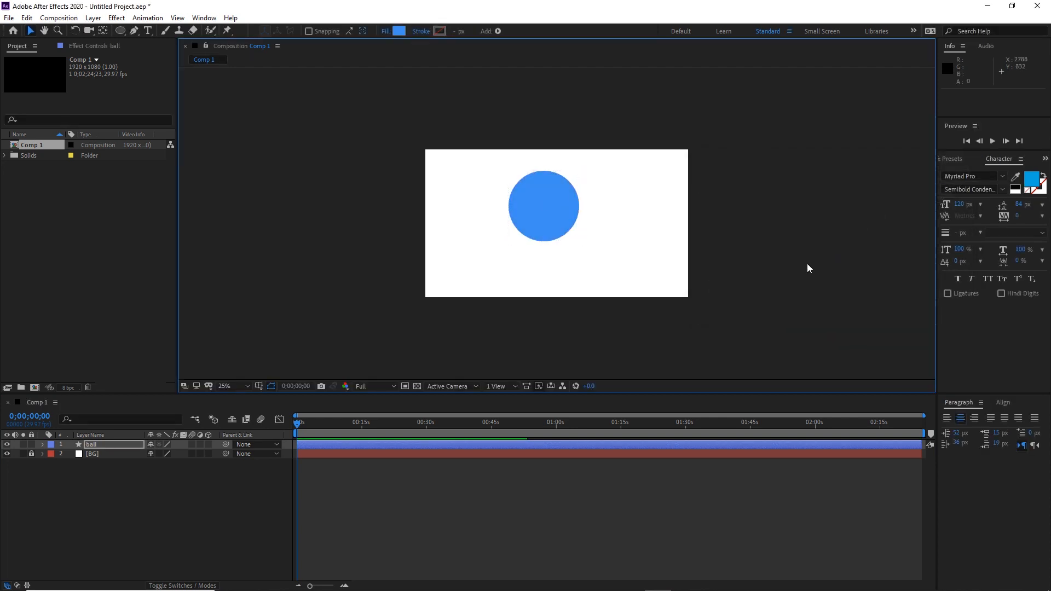
Reveal the ball layer's Position property and separate its dimensions into X and Y Position.
left_click(92, 445)
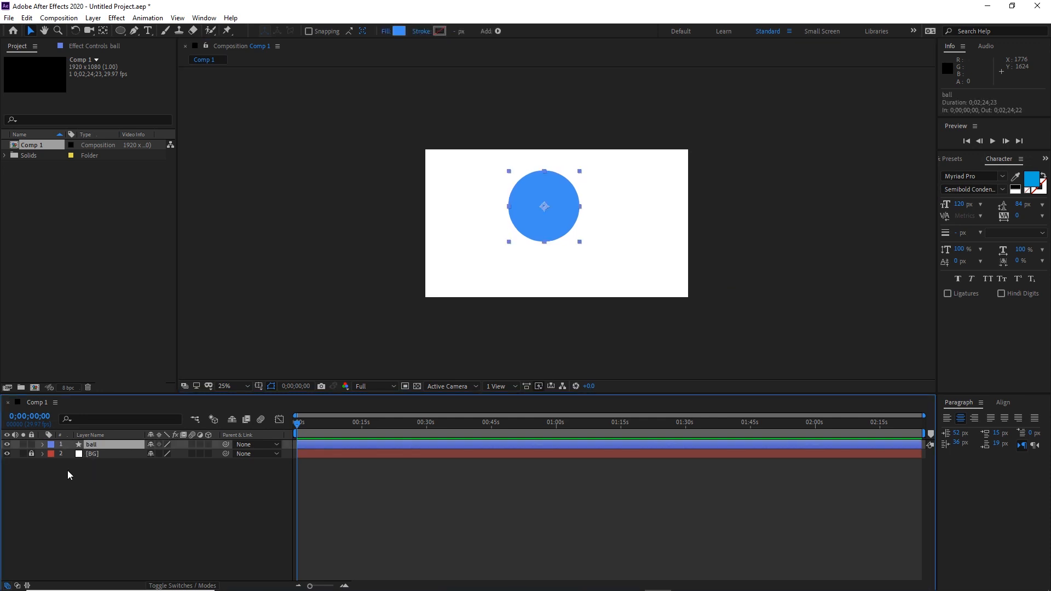
key("p")
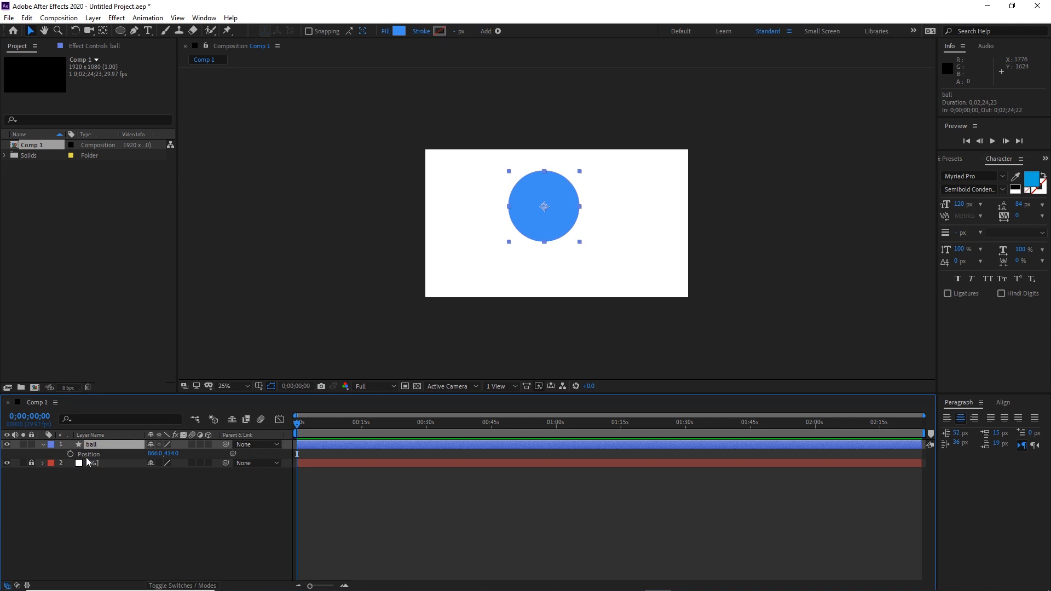
right_click(89, 455)
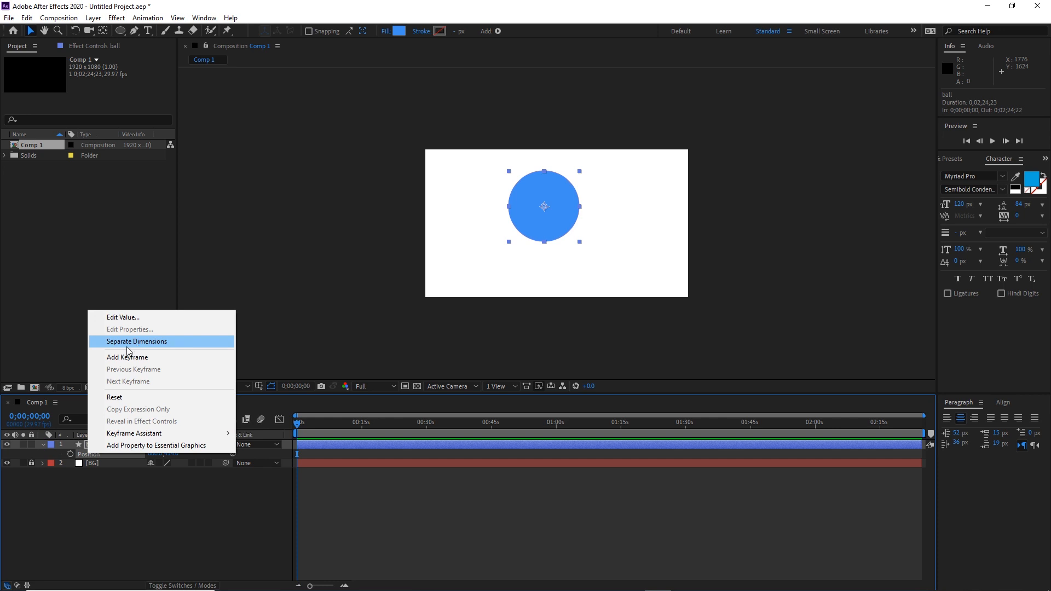
key("super+plus")
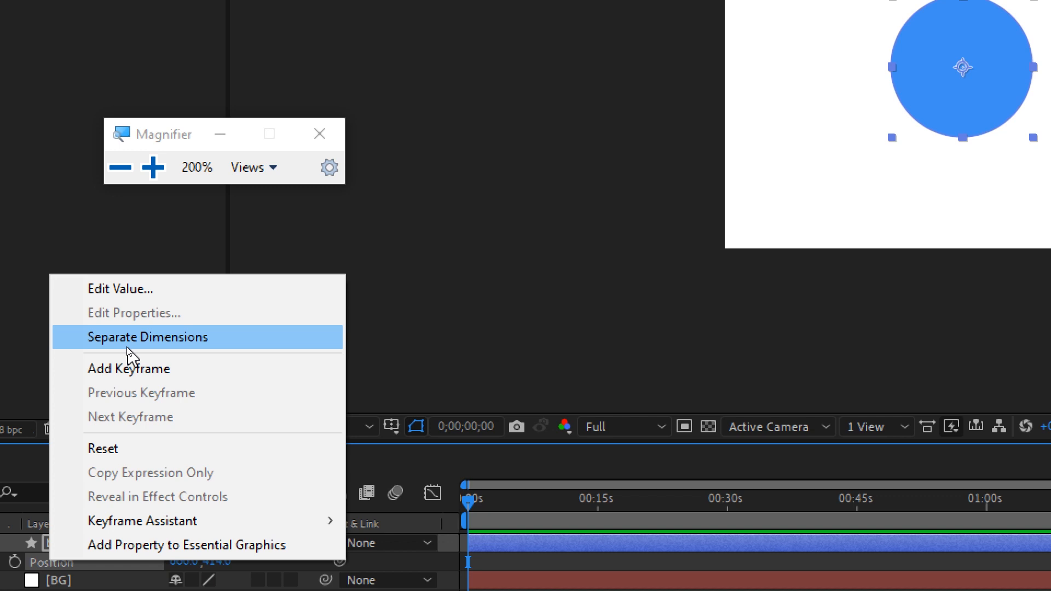
left_click(126, 339)
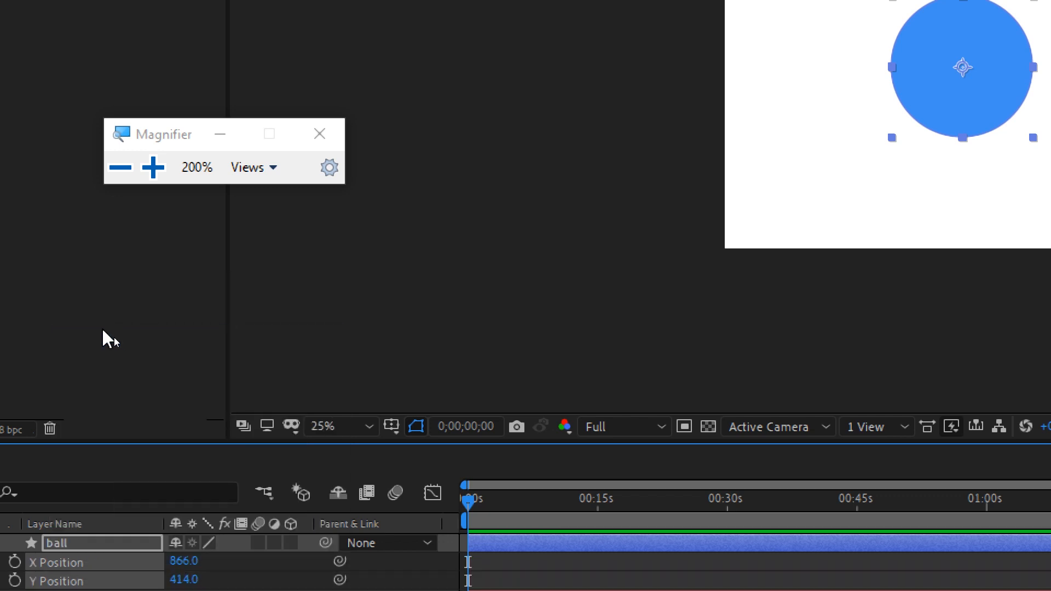
key("super+minus")
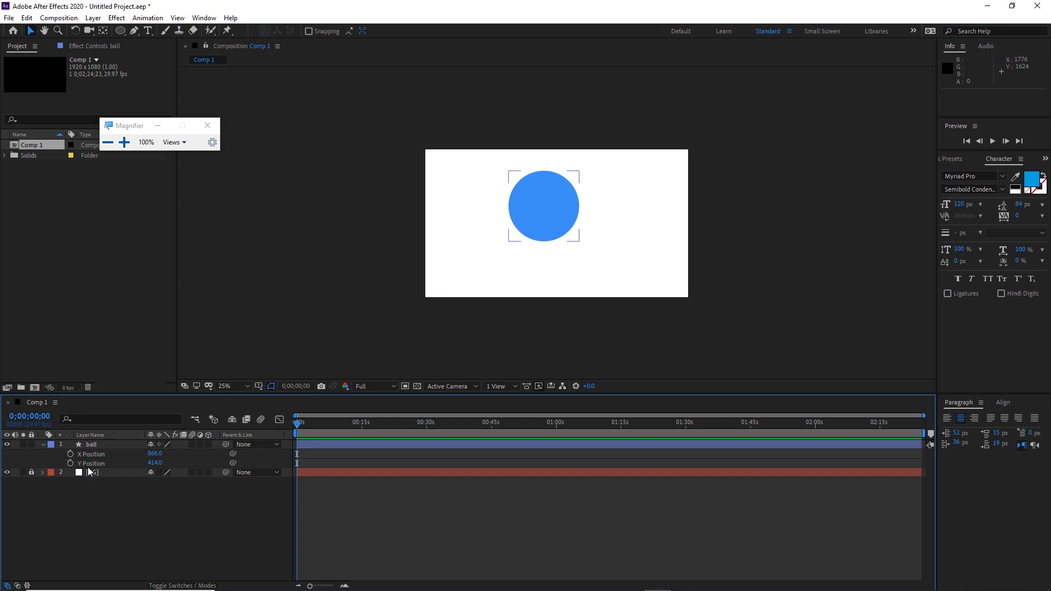
left_click(207, 126)
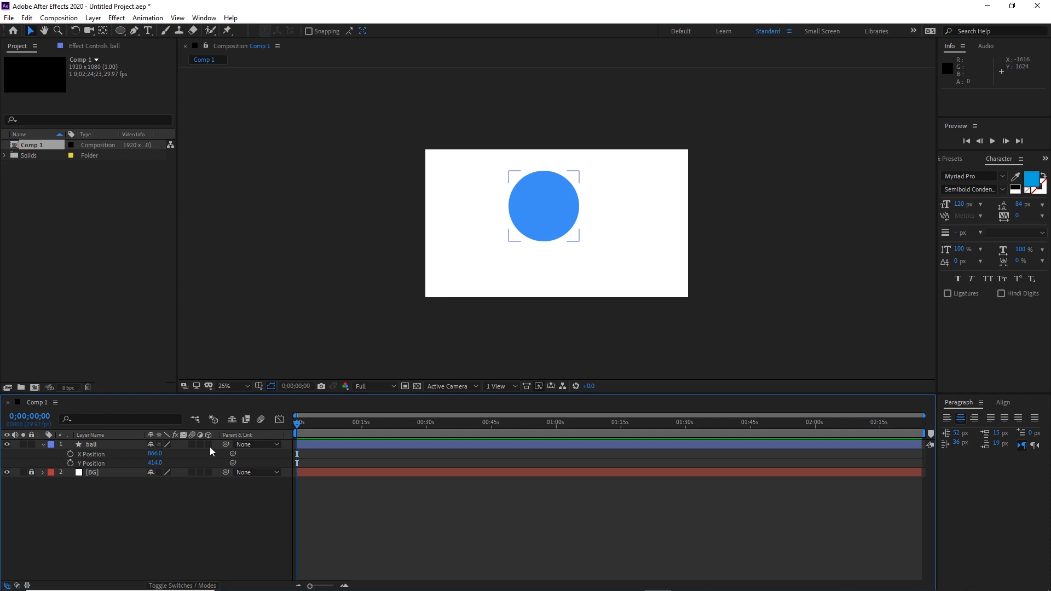
Animate the ball's drop with a Y Position keyframe at 0;00;00;00 and another of 826 at 0;00;00;20.
left_click(70, 463)
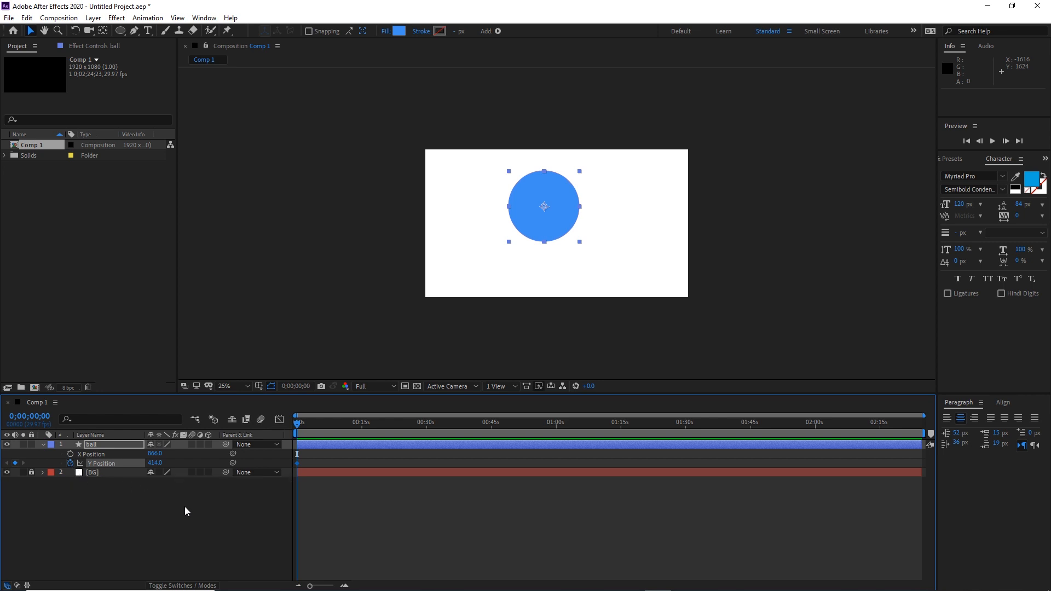
key("shift+Page_Down")
key("shift+Page_Down")
left_click(345, 586)
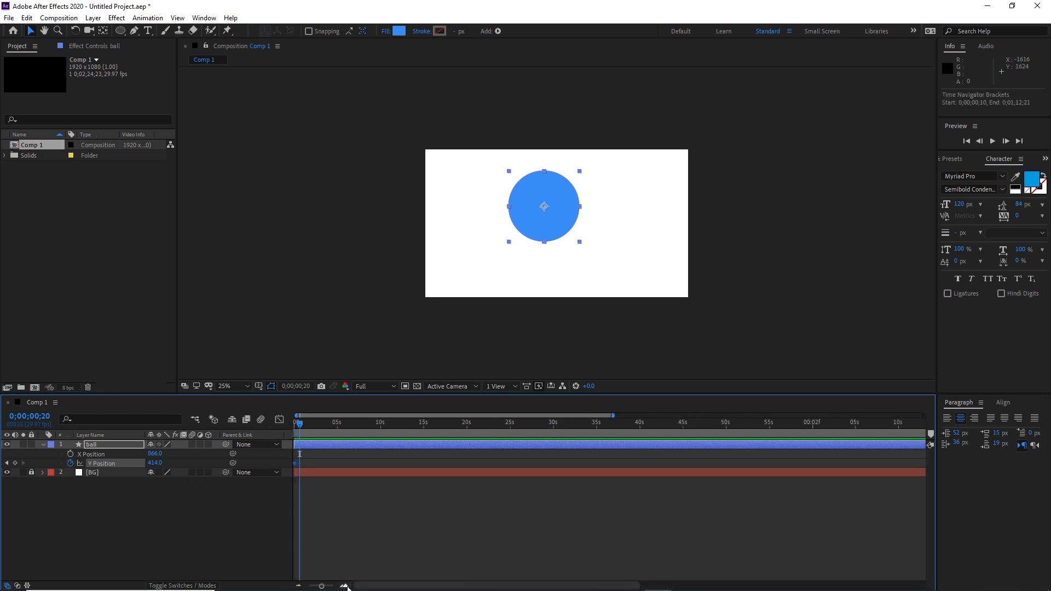
left_click_drag(361, 589, 346, 587)
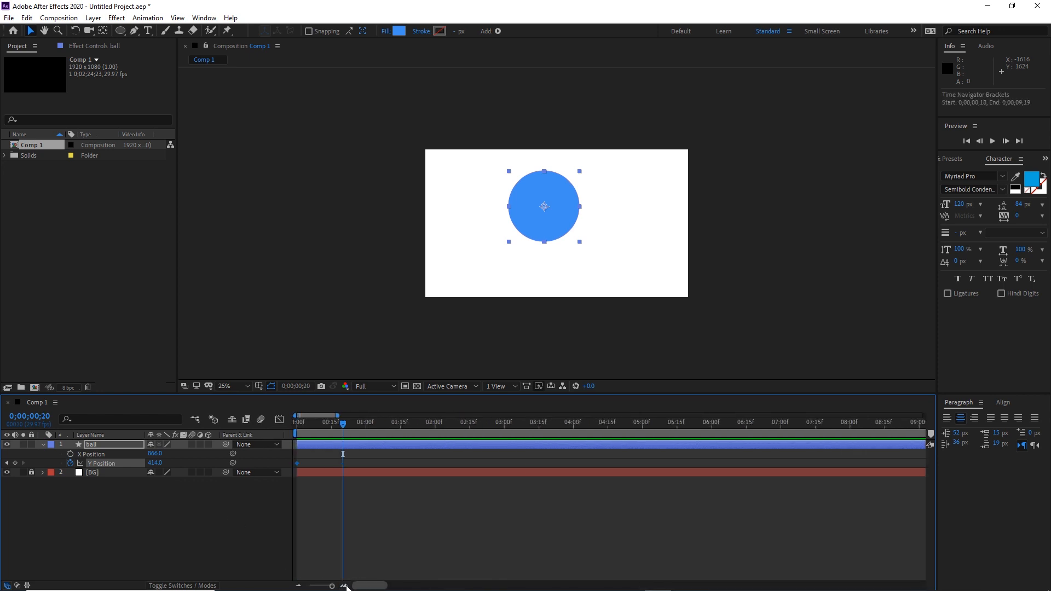
key("shift+Page_Up")
key("shift+Page_Up")
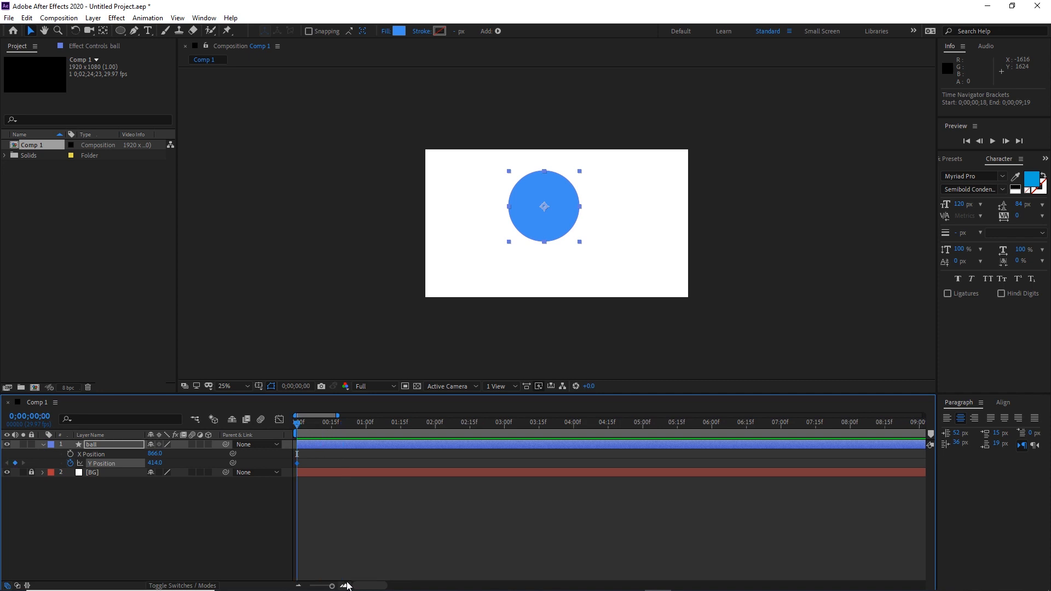
key("shift+Page_Down")
key("shift+Page_Down")
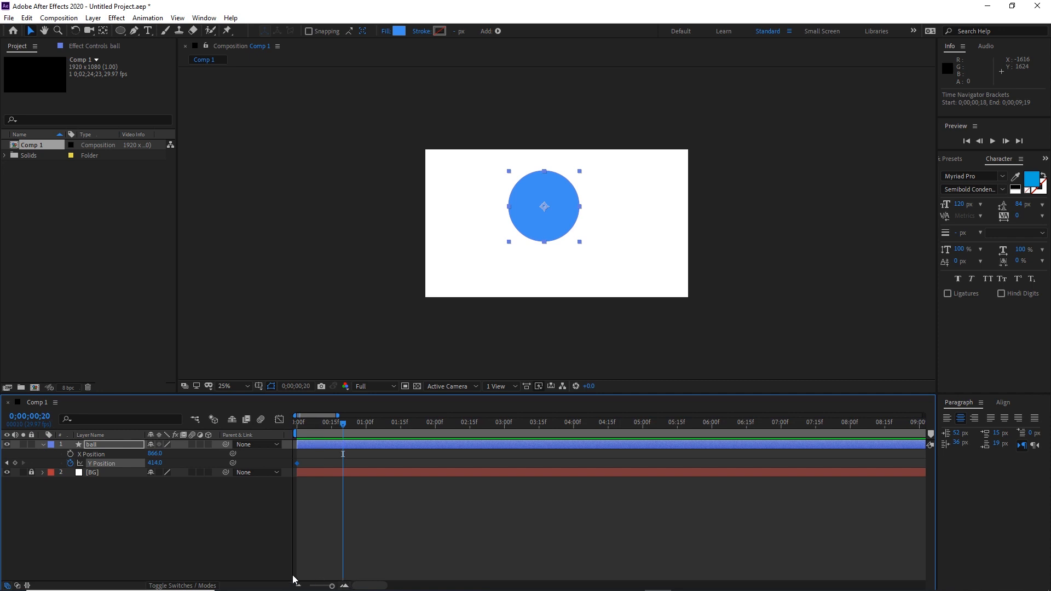
left_click_drag(160, 464, 408, 493)
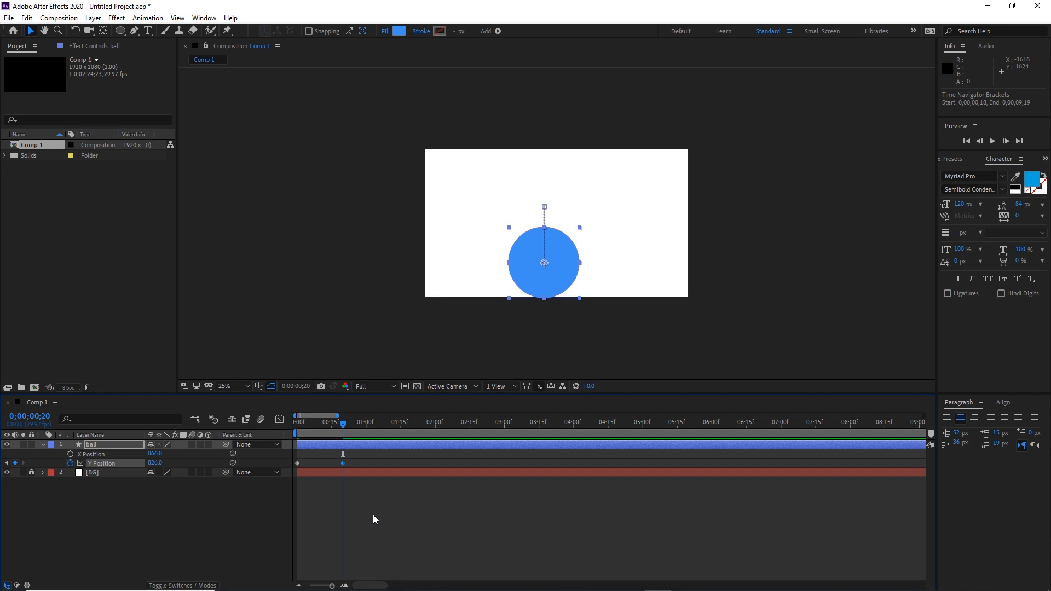
Add a Y Position keyframe holding the ball at the same height at 0;00;02;00.
key("shift+Page_Down")
key("shift+Page_Down")
key("shift+Page_Down")
key("shift+Page_Down")
left_click(16, 463)
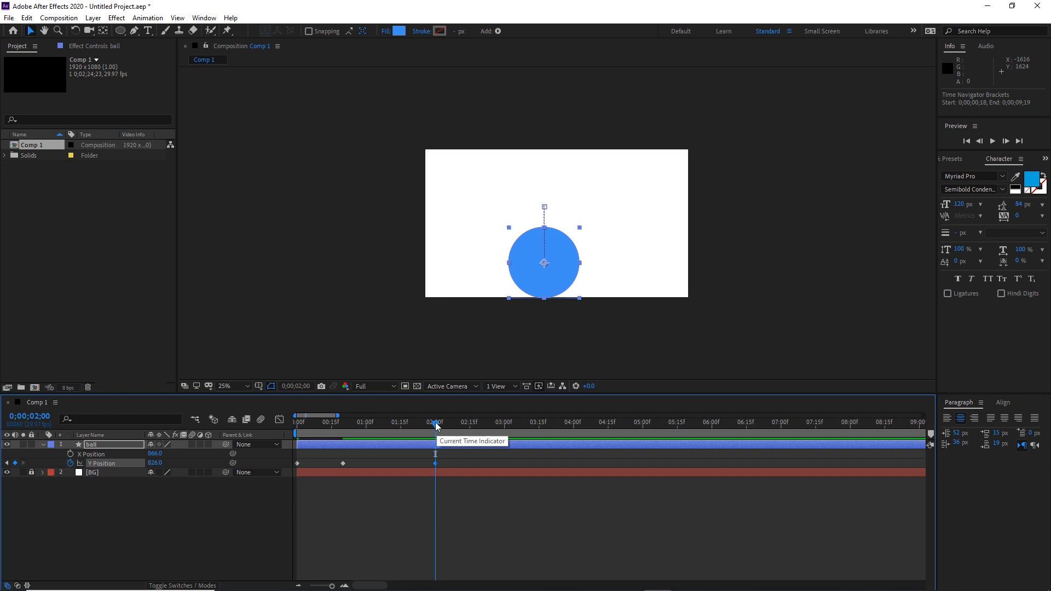
Apply Easy Ease to all three of the ball's Y Position keyframes.
left_click_drag(436, 426, 350, 445)
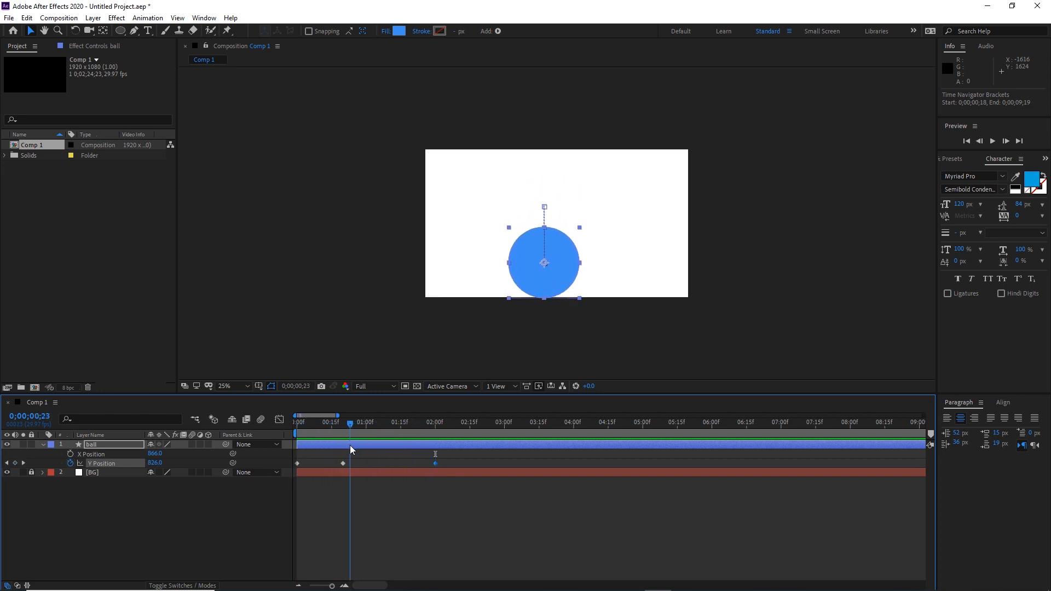
left_click_drag(448, 460, 296, 471)
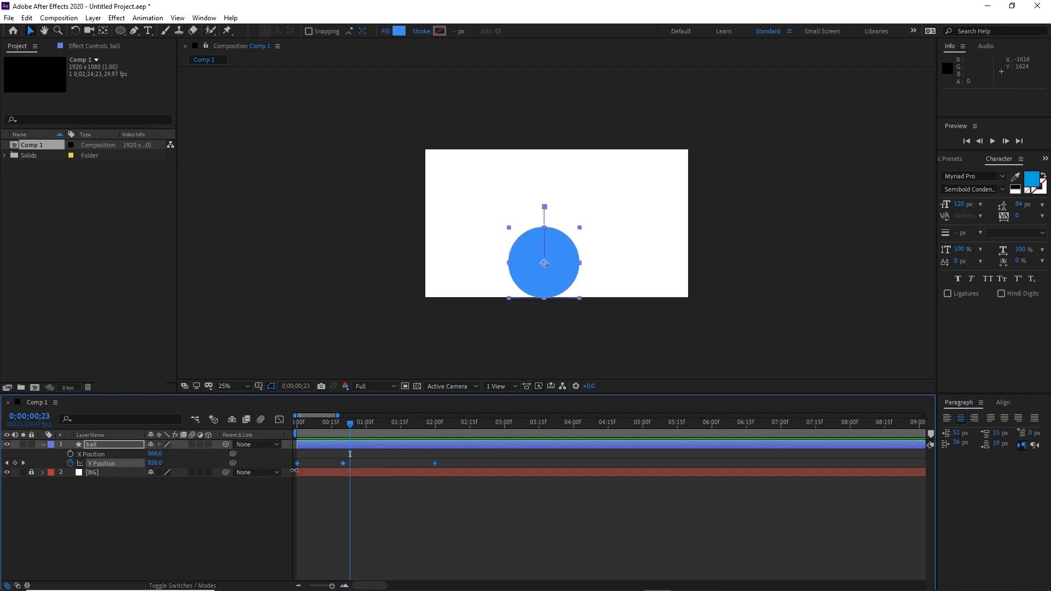
key("F9")
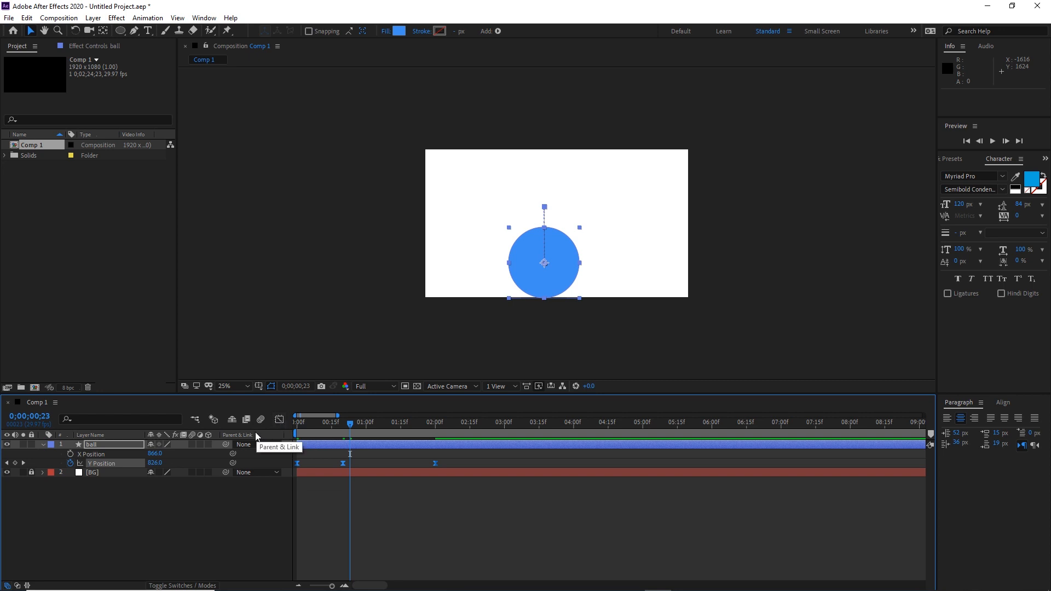
Show the Y Position curve in the Graph Editor and enlarge the timeline area upward.
key("super+plus")
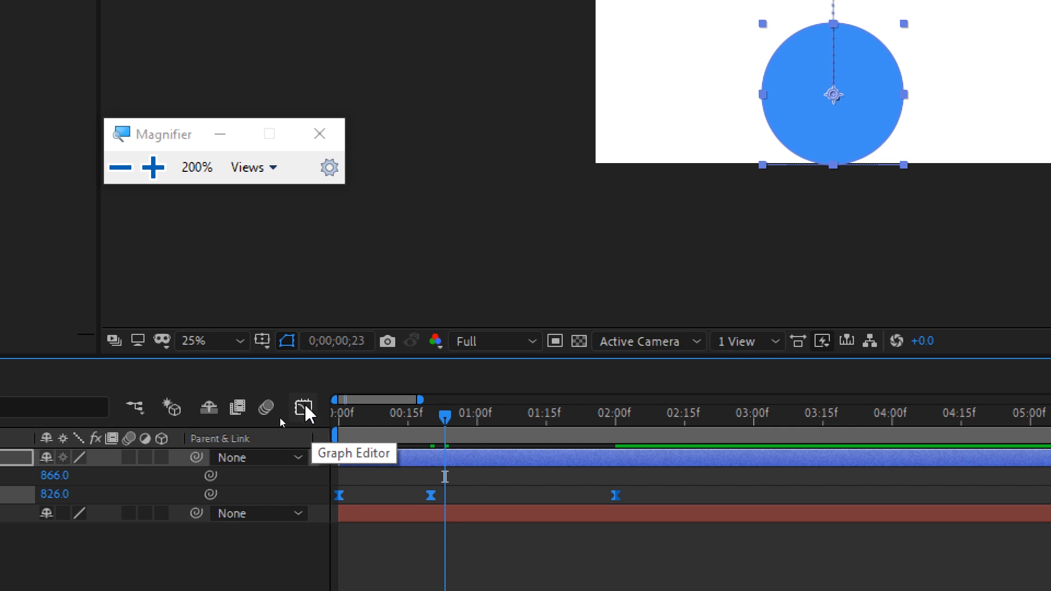
left_click(305, 407)
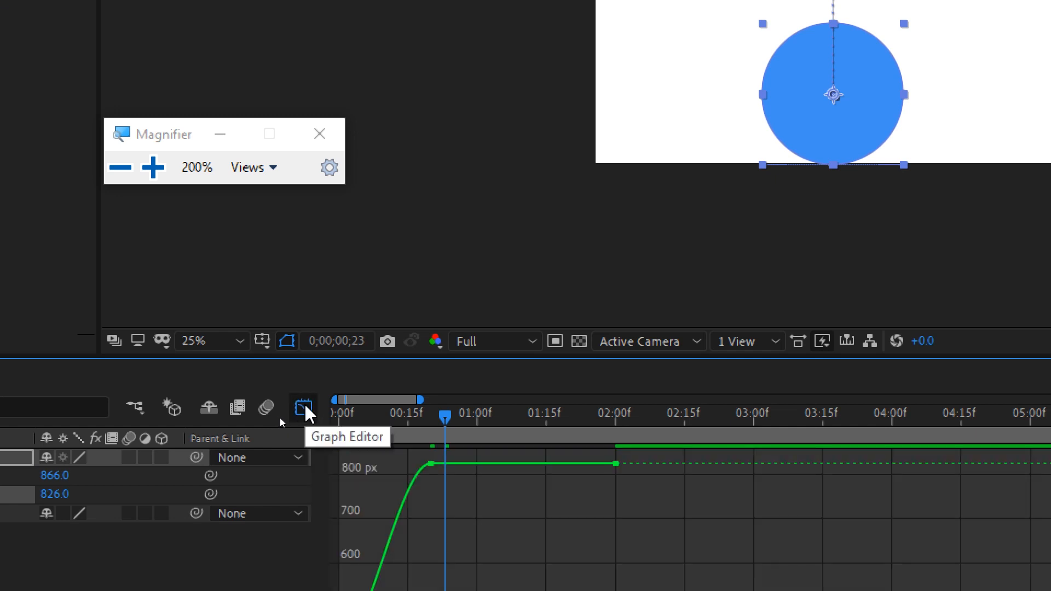
key("super+minus")
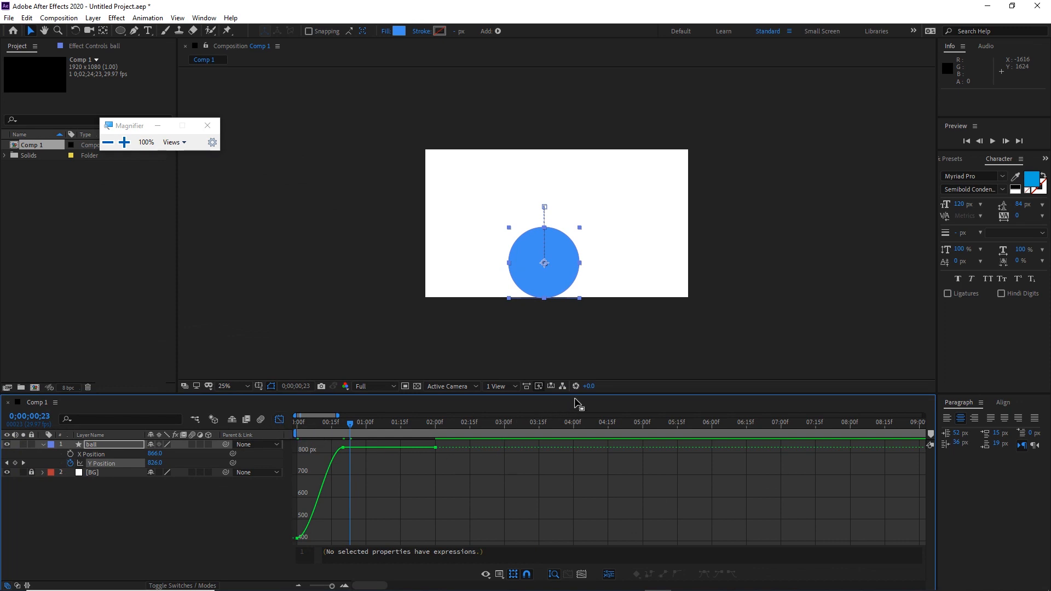
left_click_drag(578, 395, 574, 331)
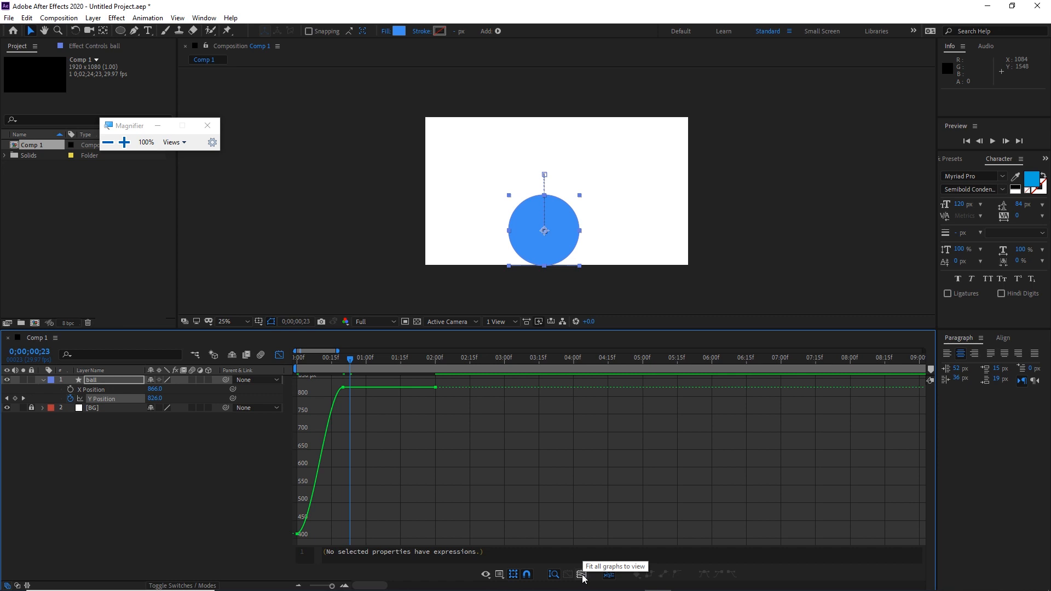
Fit all graphs to view and adjust the time zoom to show the Y Position curve from 0 to just past 2 seconds.
key("super+plus")
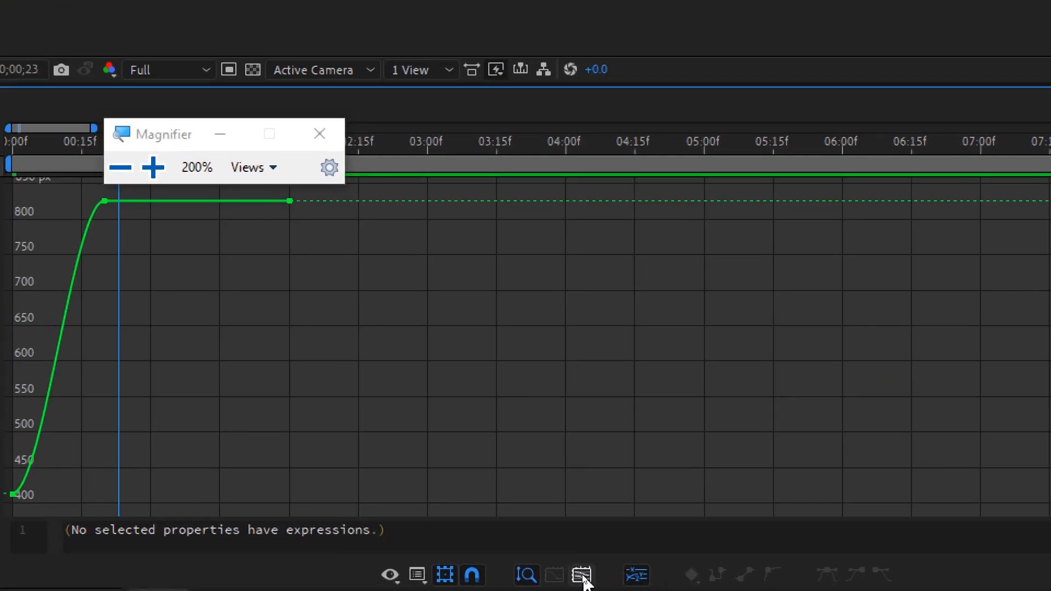
left_click(582, 574)
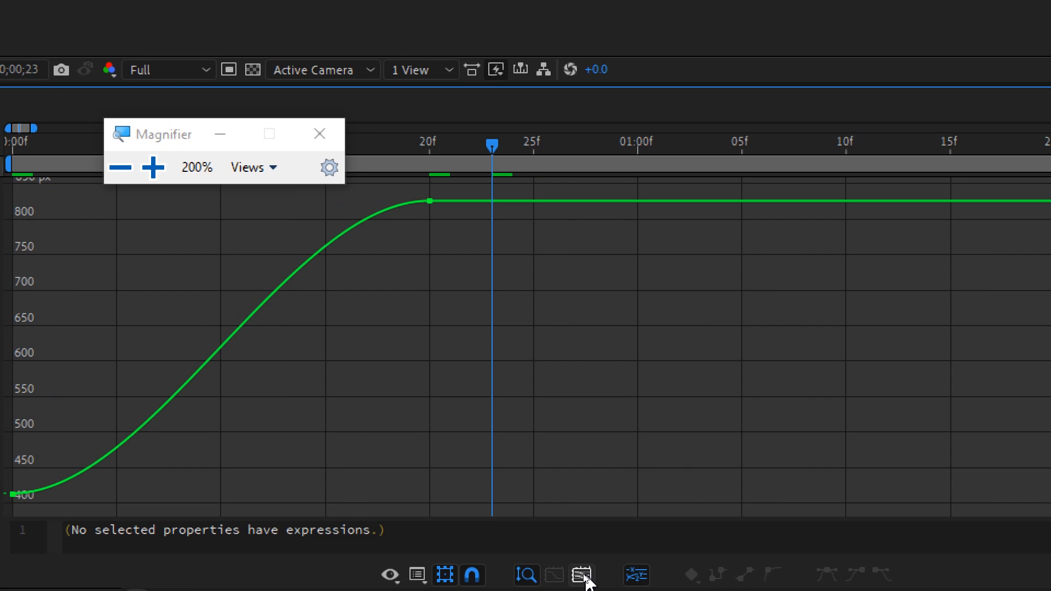
key("super+minus")
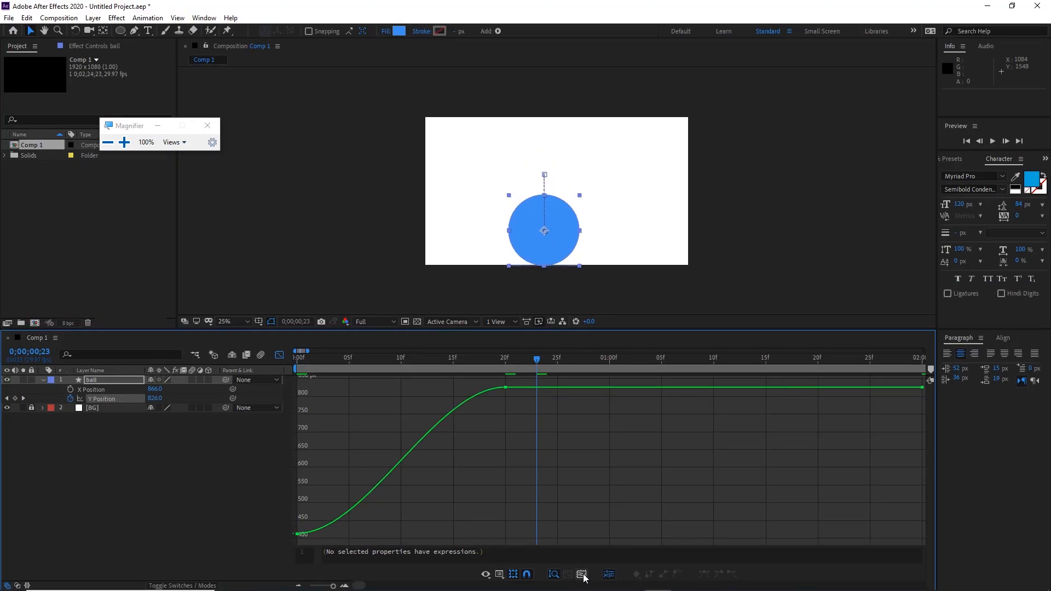
left_click(299, 586)
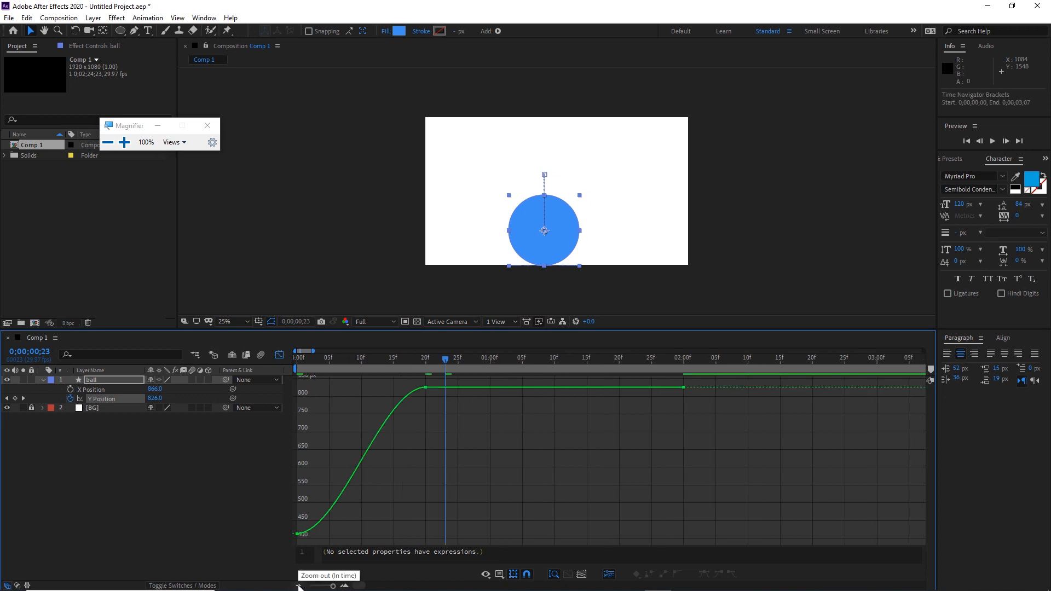
left_click(344, 586)
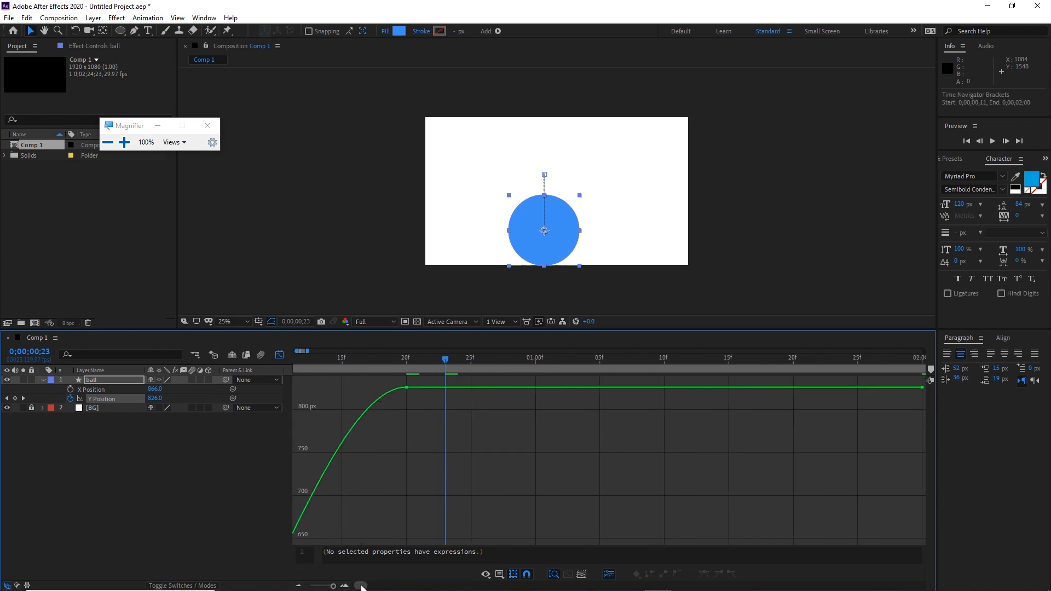
mouse_move(362, 587)
left_mouse_down()
mouse_move(377, 587)
mouse_move(358, 587)
left_mouse_up()
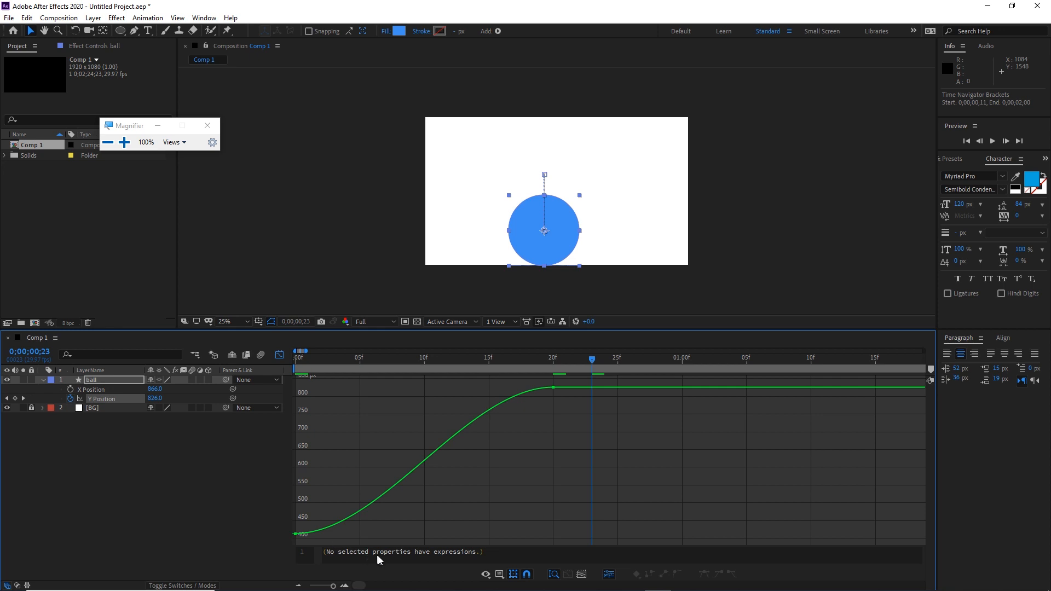
left_click(298, 585)
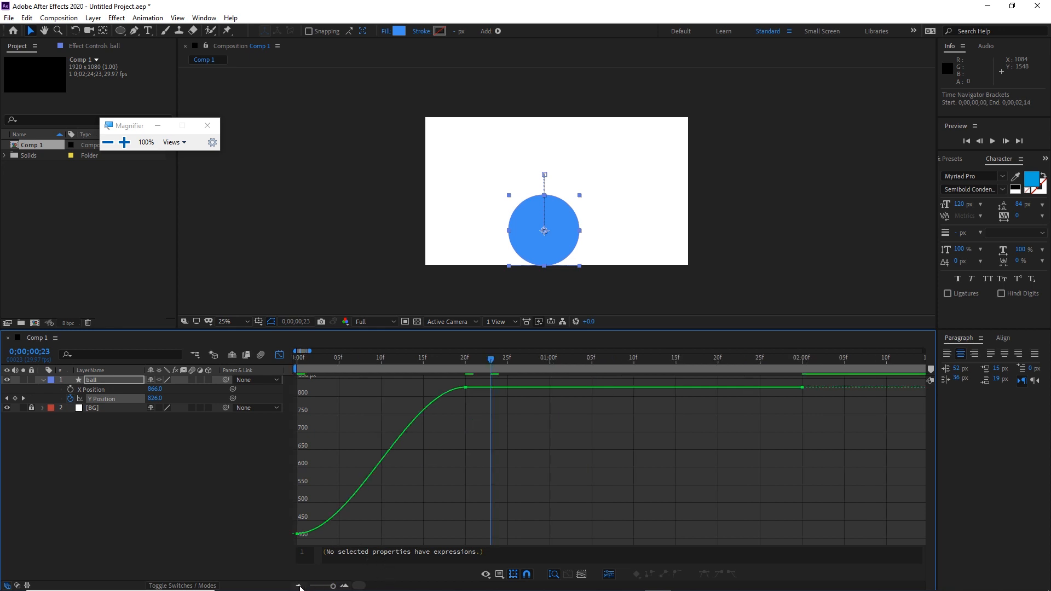
Leave the Graph Editor and convert all three Y Position keyframes back to linear interpolation.
left_click(280, 355)
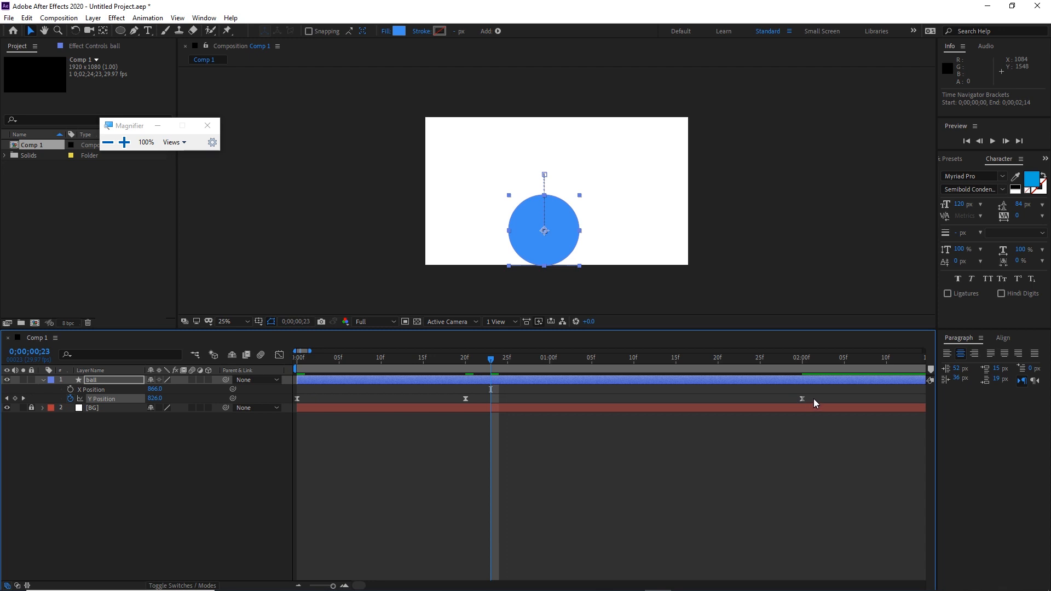
left_click_drag(814, 398, 294, 404)
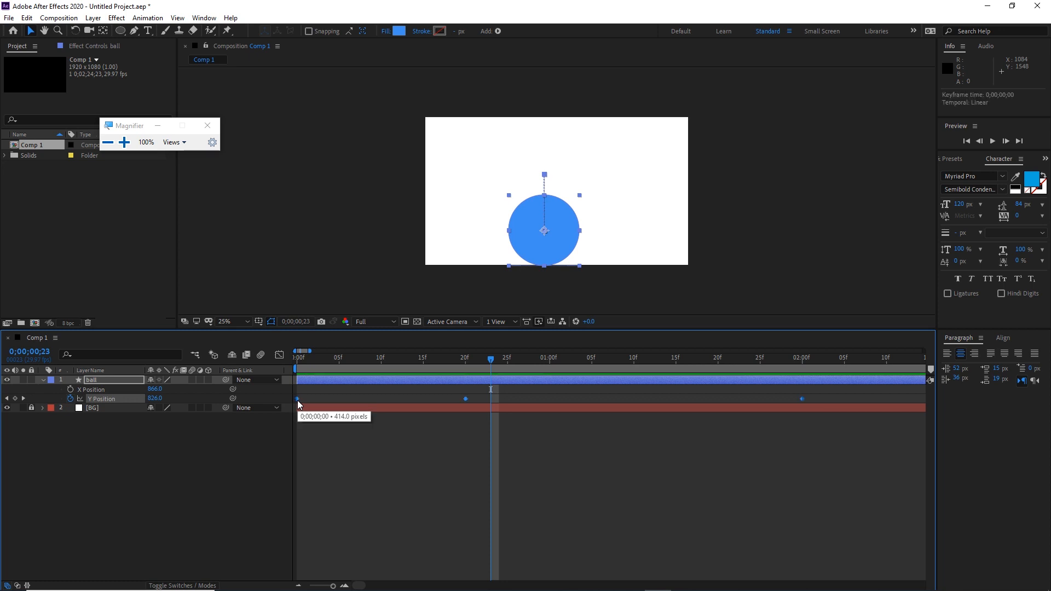
left_click(298, 400, "ctrl")
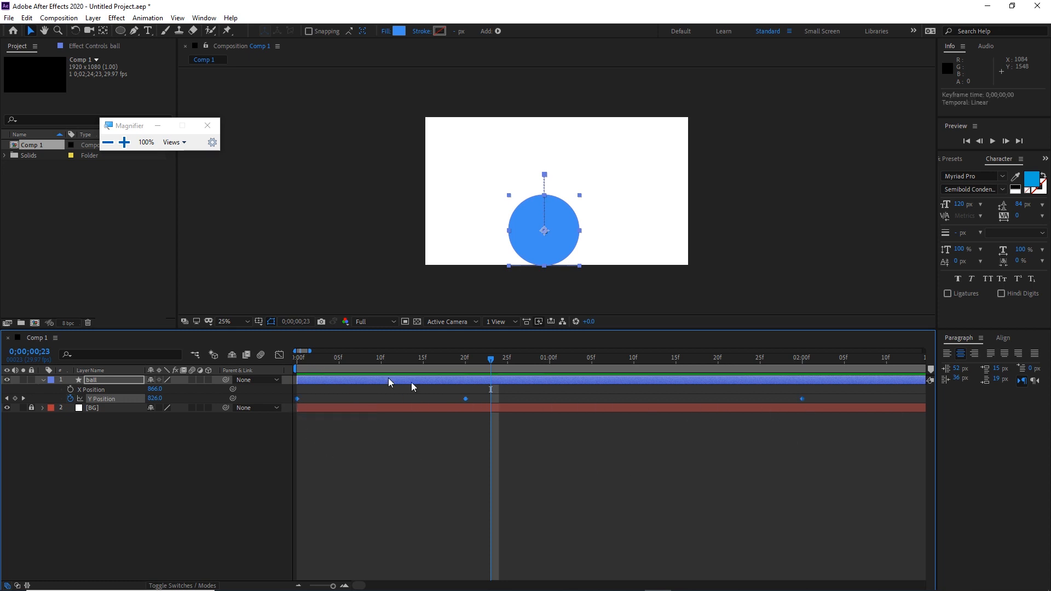
Reopen the Graph Editor and apply Easy Ease to all the Y Position keyframes on the curve.
left_click(279, 356)
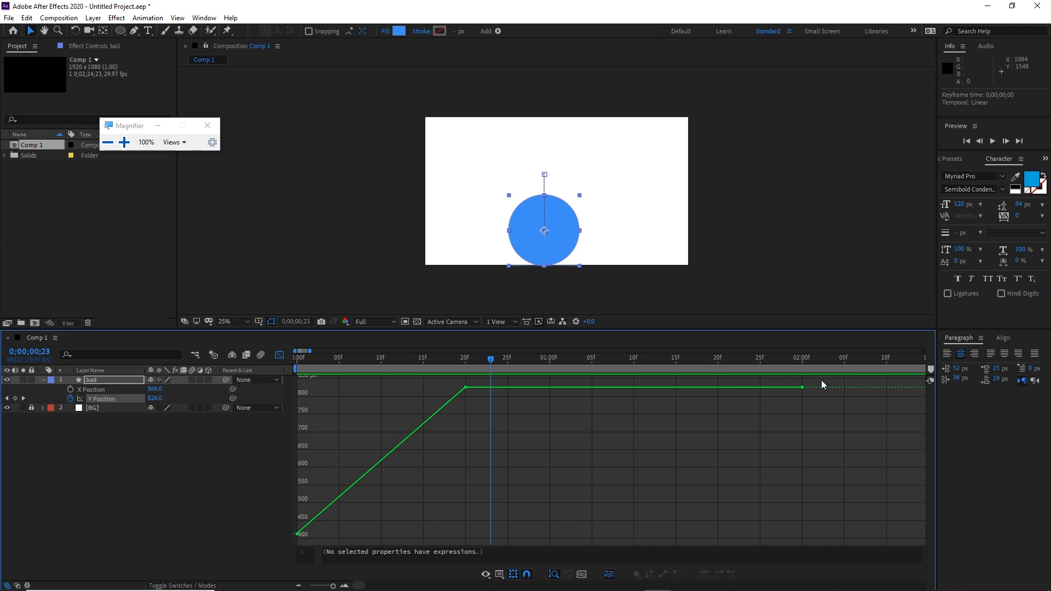
left_click_drag(821, 380, 720, 435)
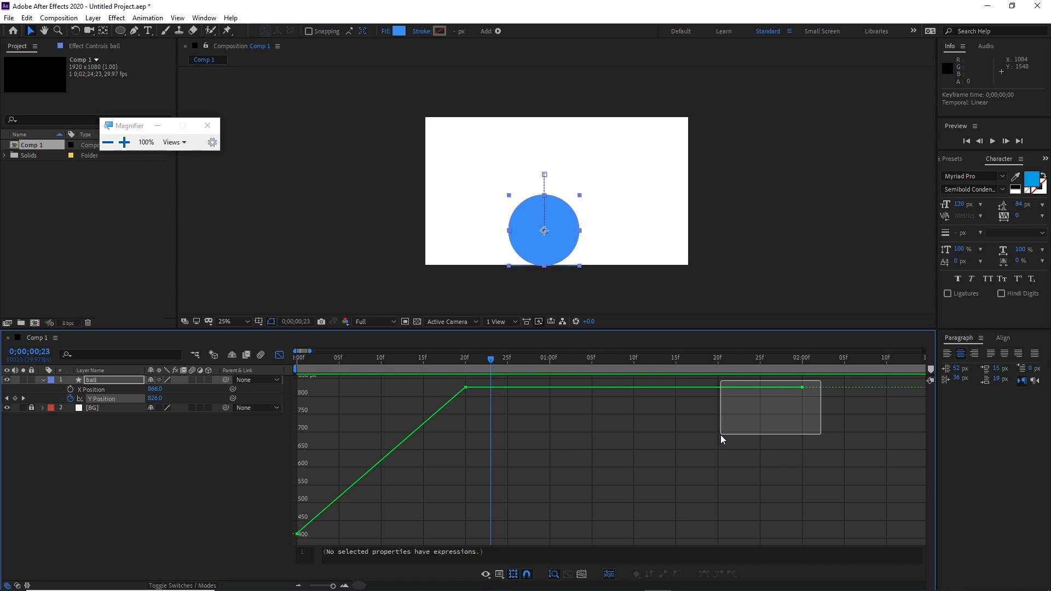
left_click_drag(720, 435, 294, 537)
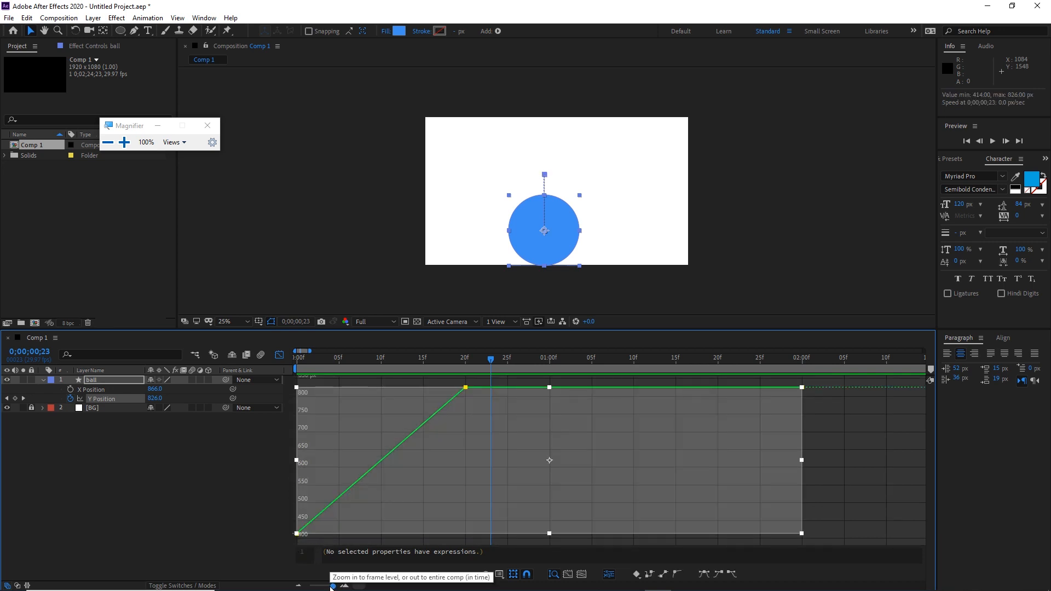
key("F9")
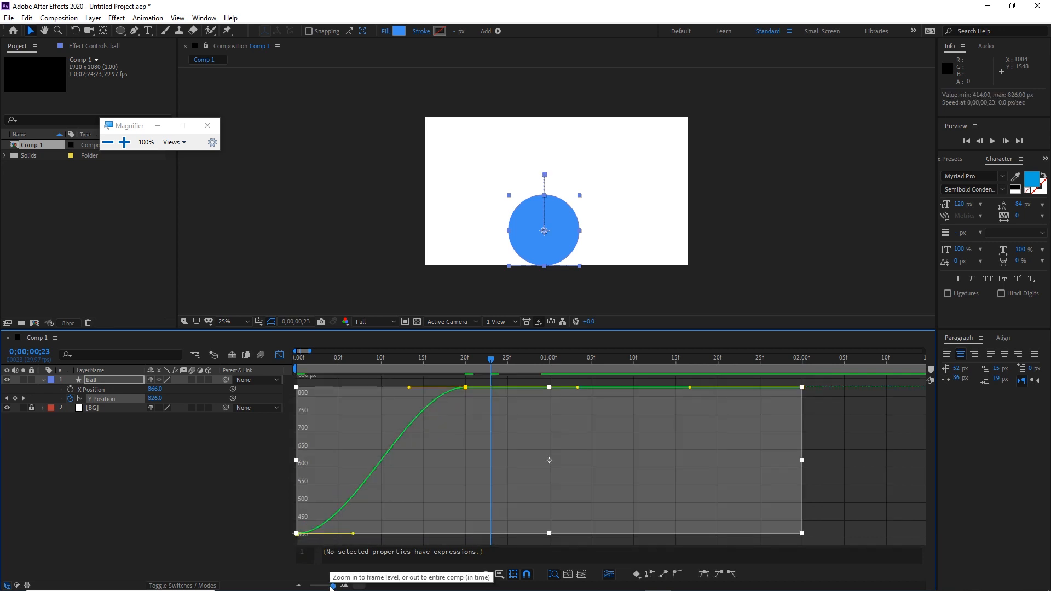
Preview the eased fall from the first frame, scrubbing the ball between 0 and 1 second.
left_click(842, 484)
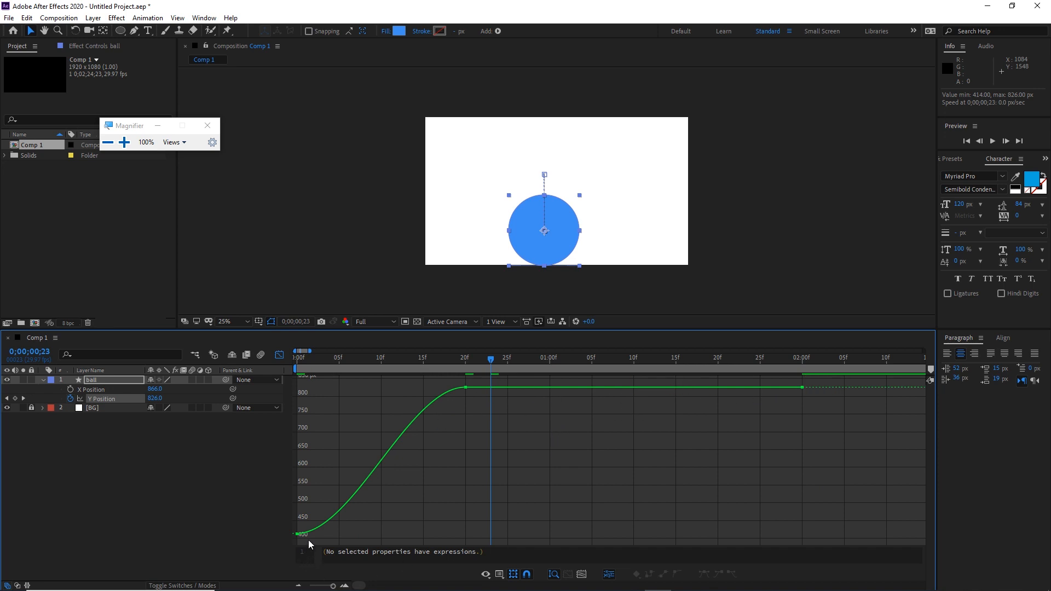
mouse_move(298, 534)
left_click_drag(490, 366, 282, 406)
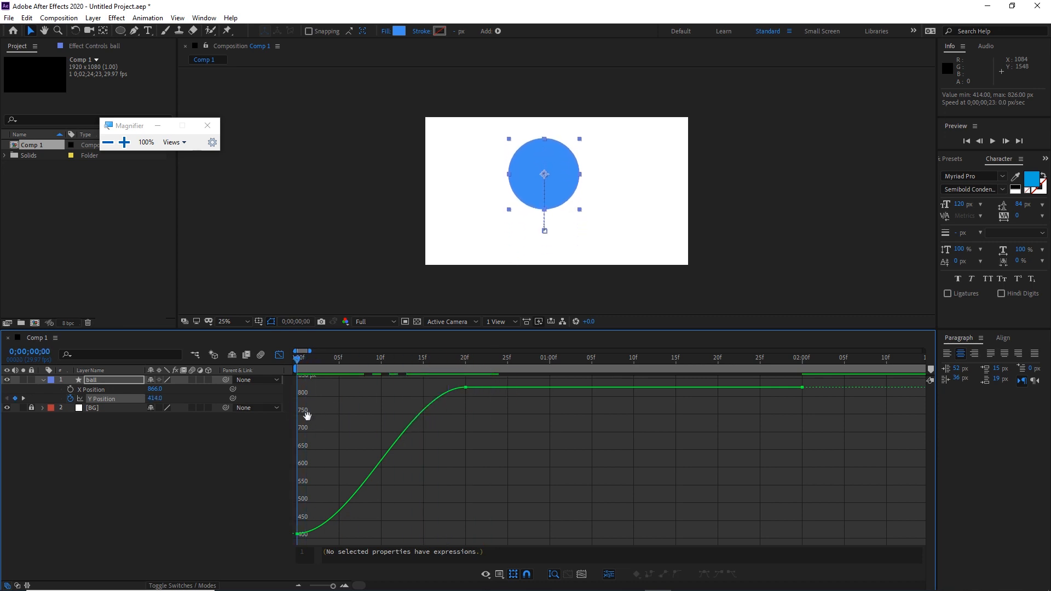
key("space")
left_click(545, 359)
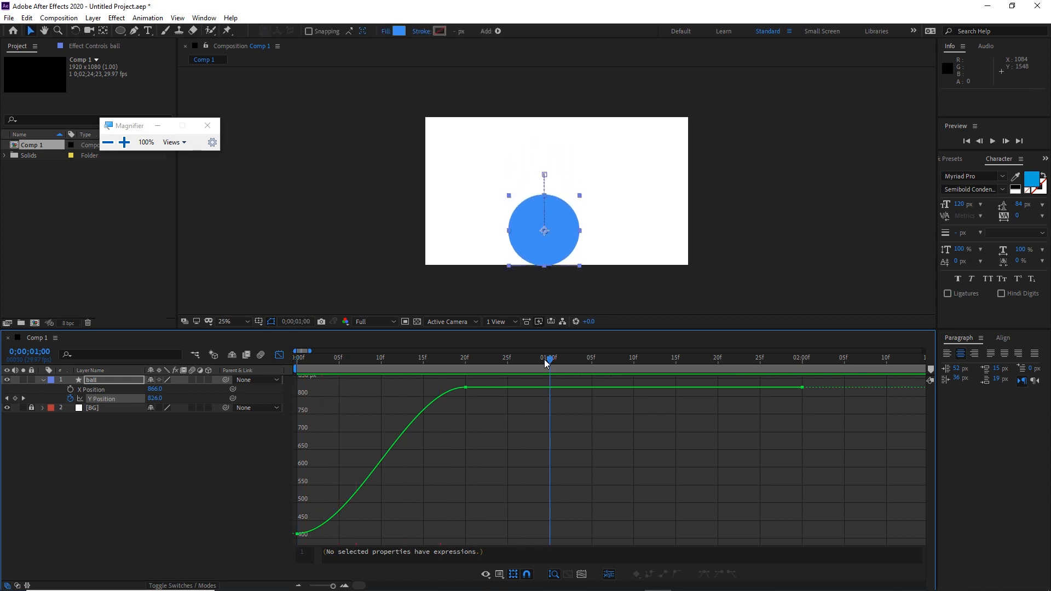
left_click_drag(545, 361, 454, 398)
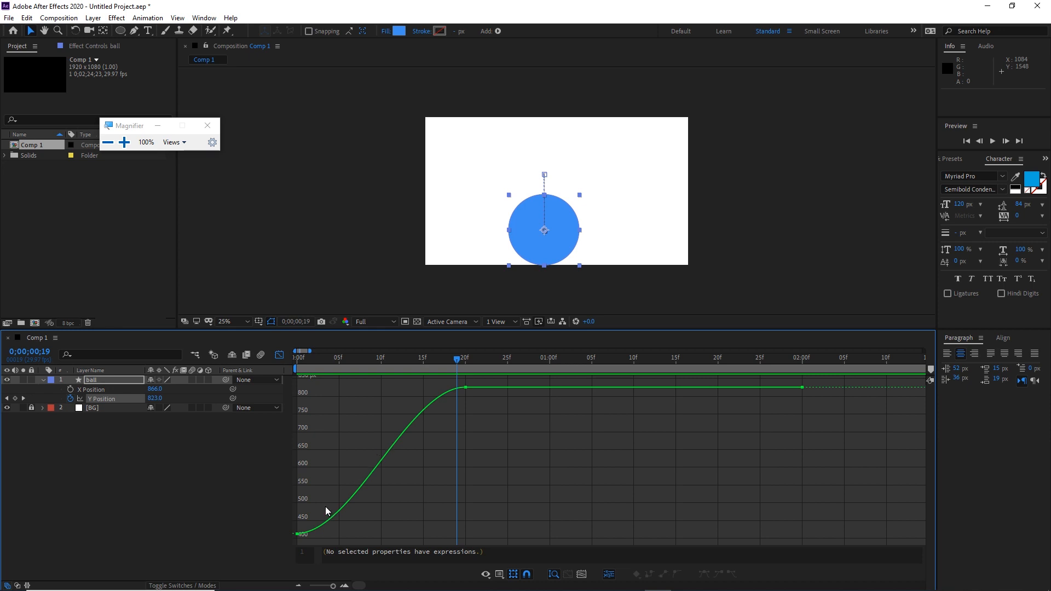
Extend the first keyframe's outgoing handle to about frame 9 and steepen the frame 20 keyframe's incoming handle to about 650 px.
left_click_drag(324, 502, 376, 533)
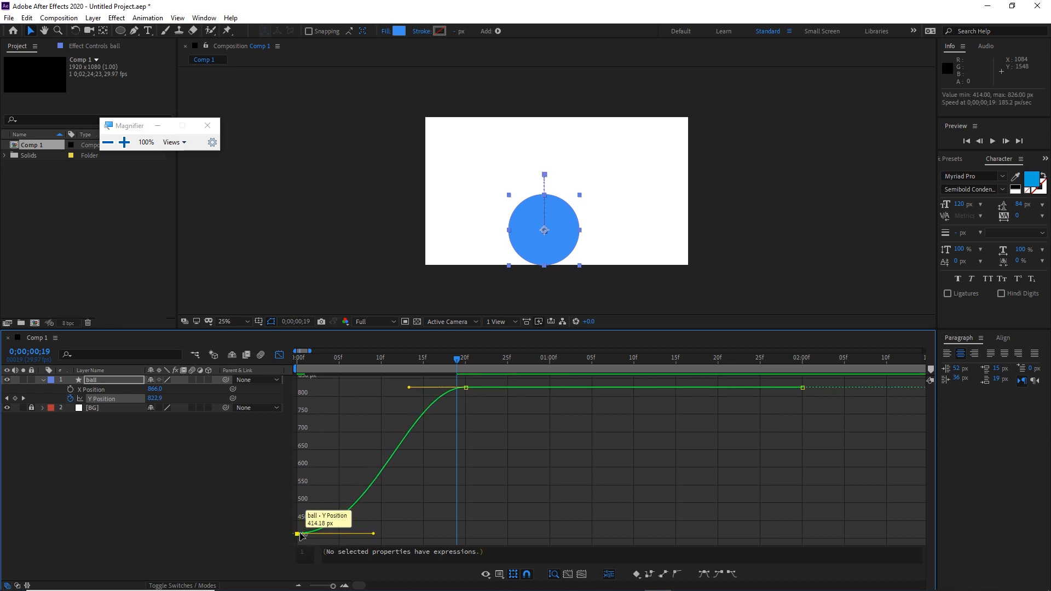
left_click_drag(478, 422, 453, 449)
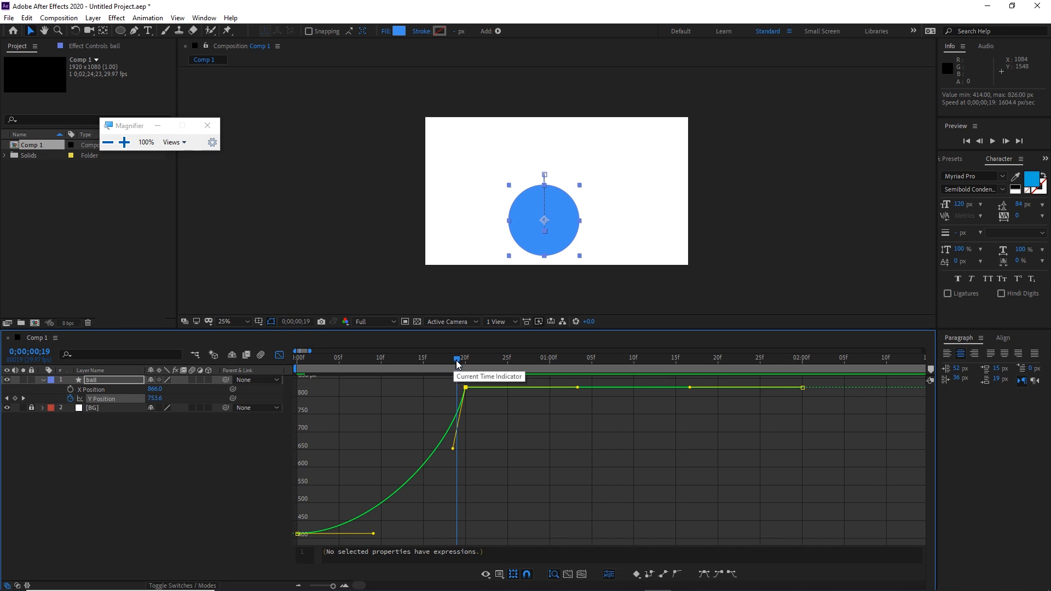
Set the ball's Y Position to 400 at the first frame.
left_click_drag(456, 360, 300, 376)
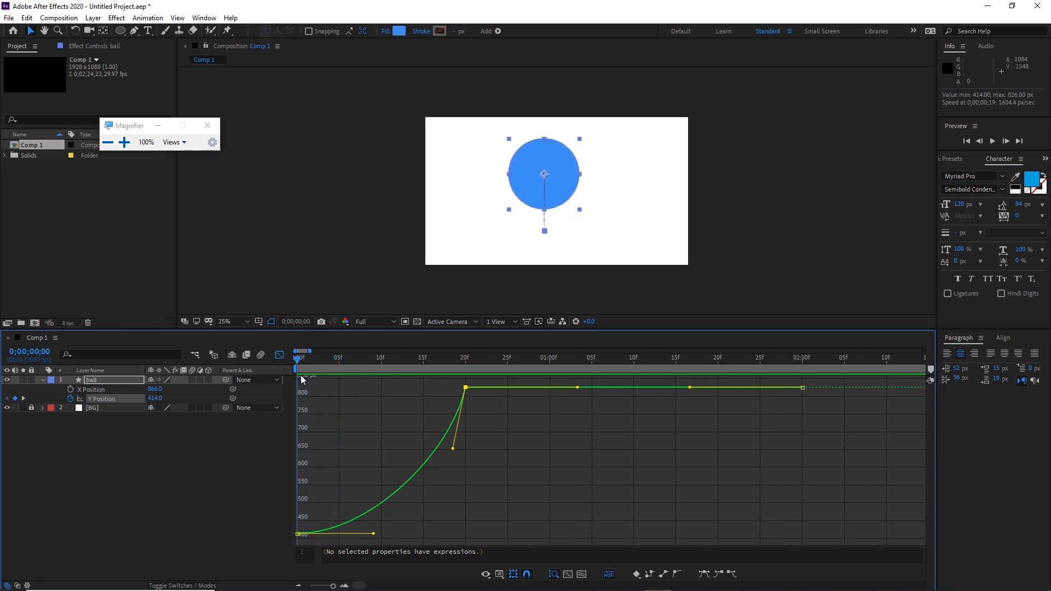
left_click(154, 399)
type("400")
key("Return")
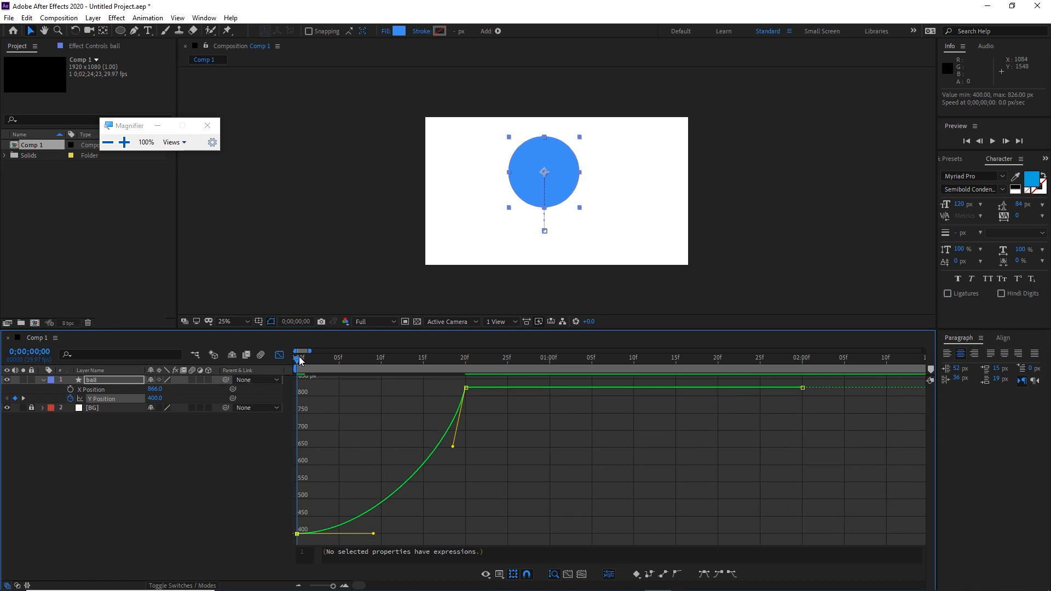
Try a Y Position of 0 on the ball's first keyframe, adjust the value further, and undo both changes.
left_click_drag(299, 356, 458, 358)
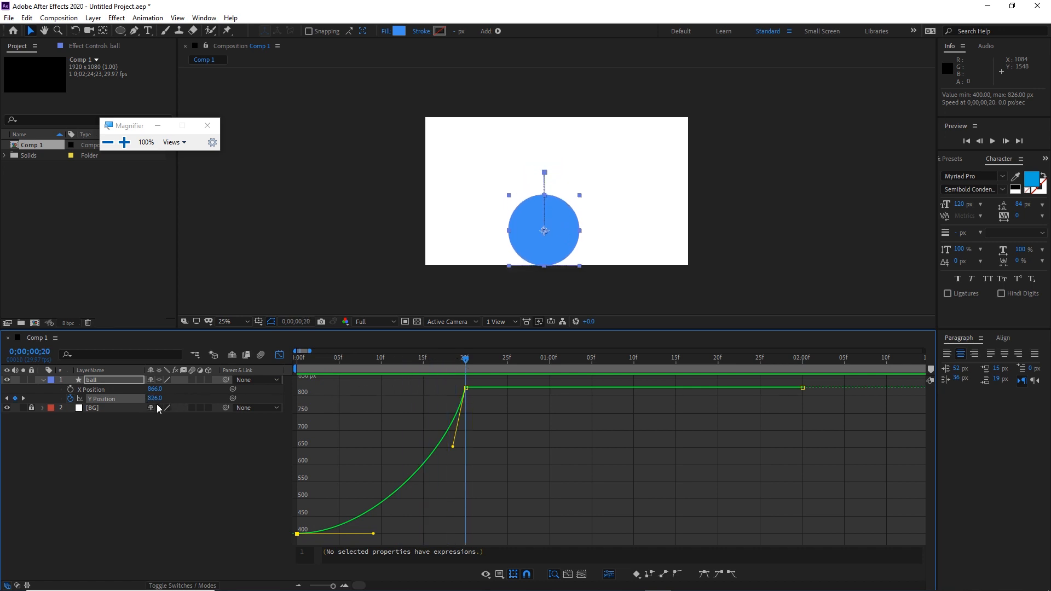
left_click_drag(467, 363, 297, 359)
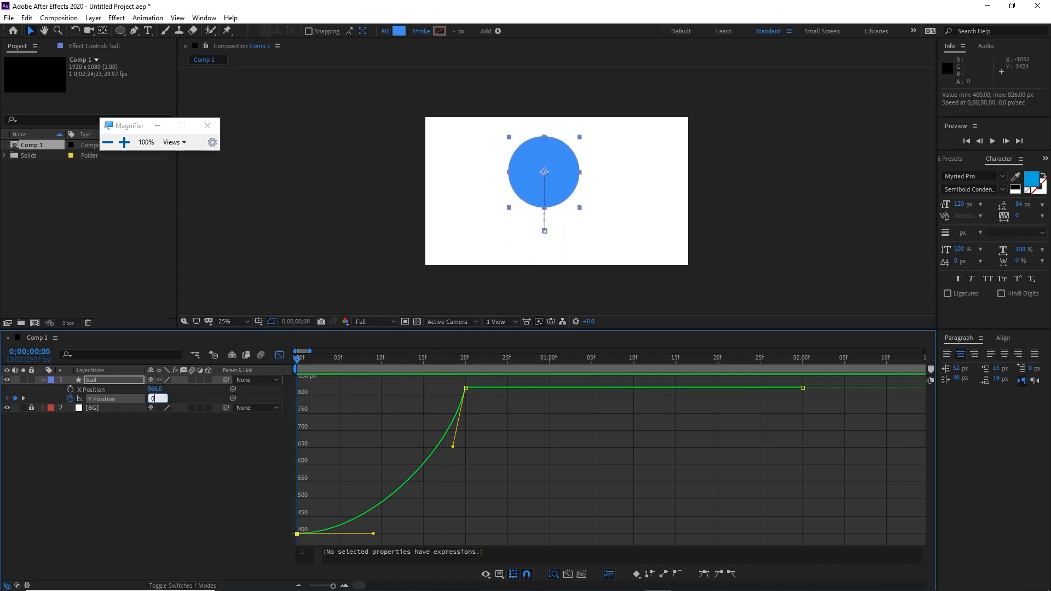
type("0")
key("Return")
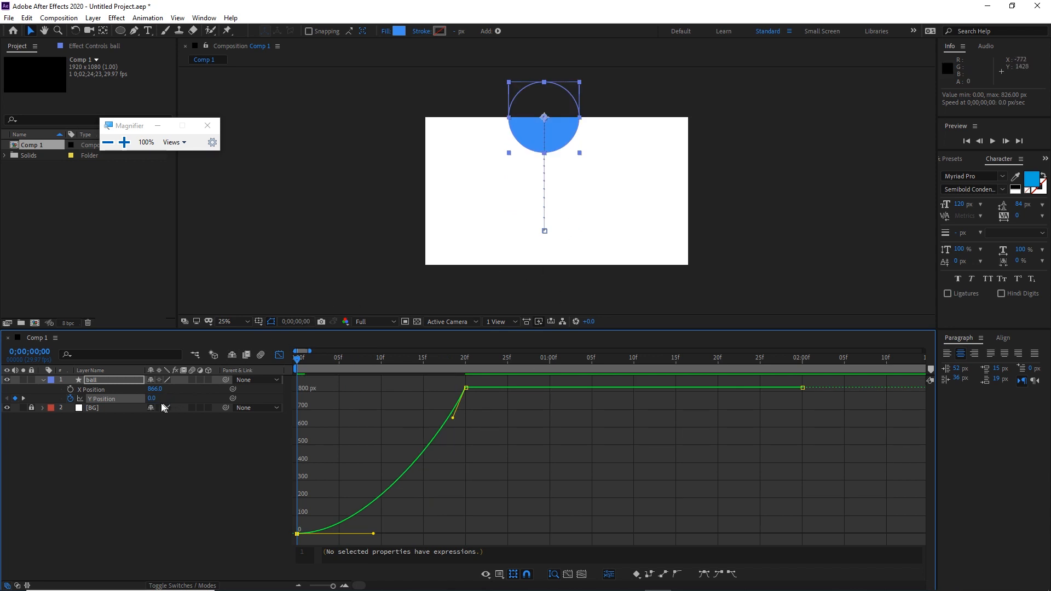
left_click_drag(152, 399, 627, 404)
key("ctrl+z")
key("ctrl+z")
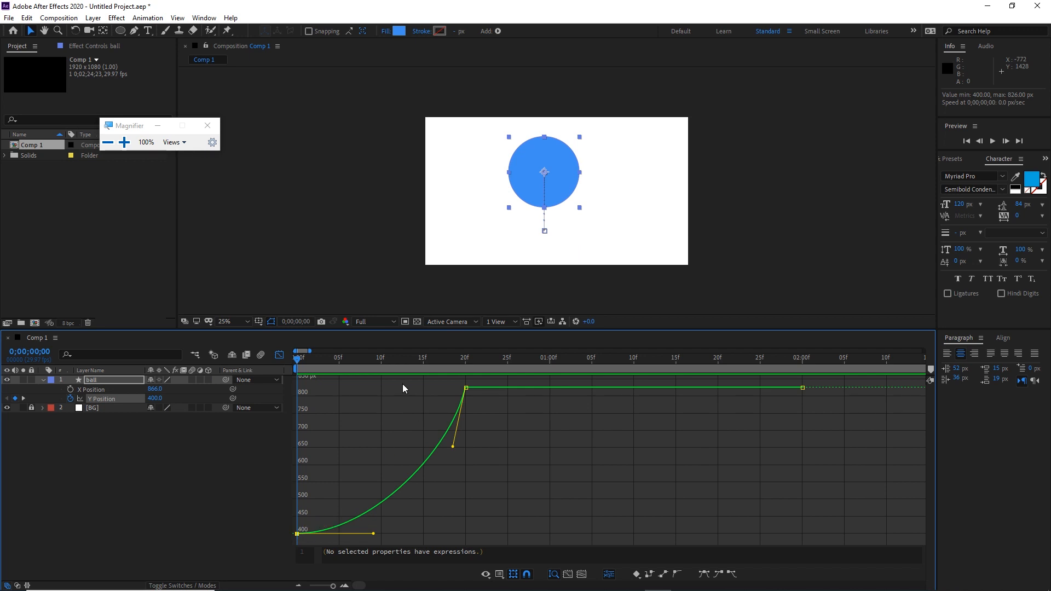
Examine the ball's accelerating fall by scrubbing from frame 10 to the impact at frame 20.
left_click(382, 359)
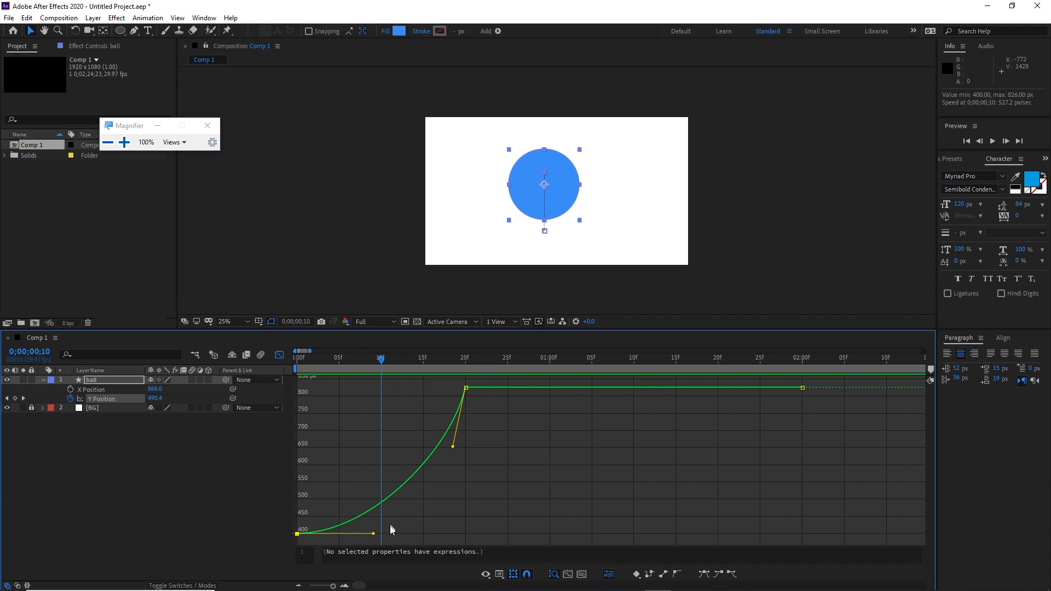
mouse_move(298, 537)
mouse_move(385, 504)
mouse_move(384, 363)
left_mouse_down()
mouse_move(296, 363)
mouse_move(381, 363)
left_mouse_up()
left_click_drag(380, 357, 464, 357)
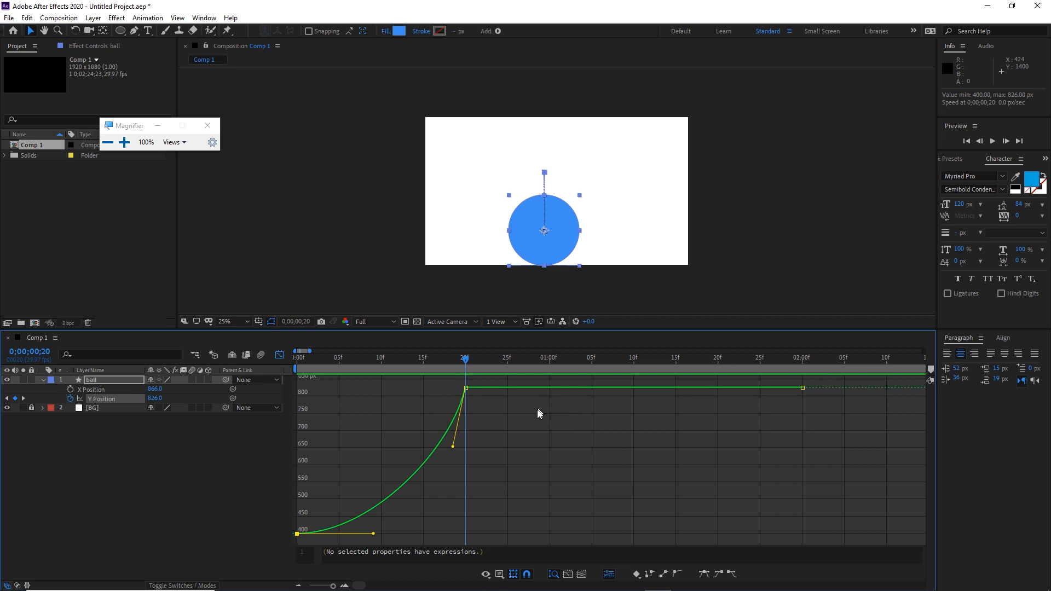
Shape a bounce arc peaking at about 600 px by pulling the facing handles of the frame 20 and 2-second keyframes to about 510 px.
left_click_drag(524, 453, 455, 370)
left_click_drag(578, 388, 490, 499)
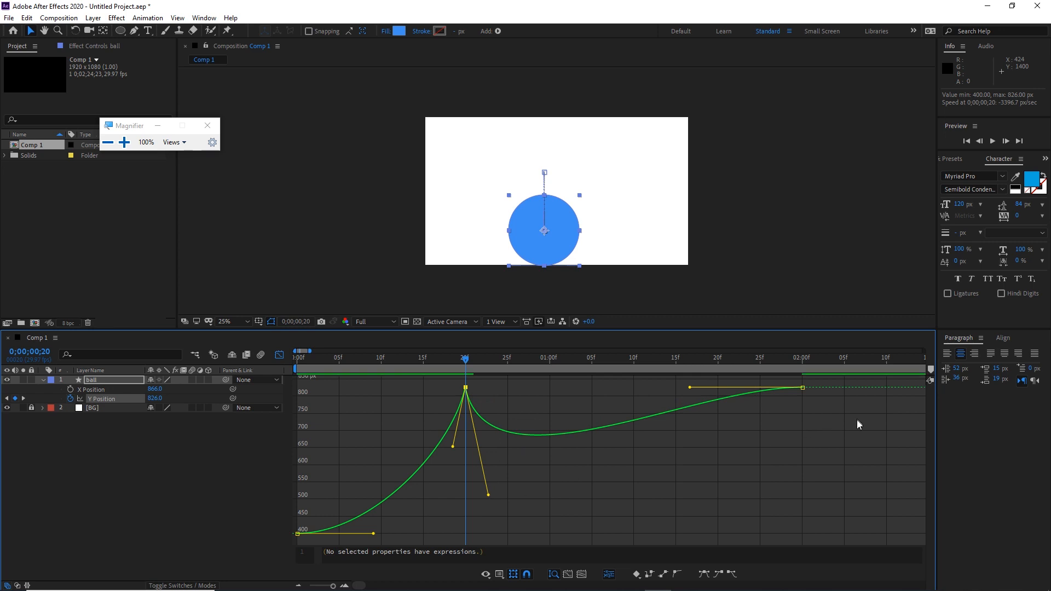
left_click_drag(852, 426, 793, 381)
left_click_drag(689, 390, 789, 490)
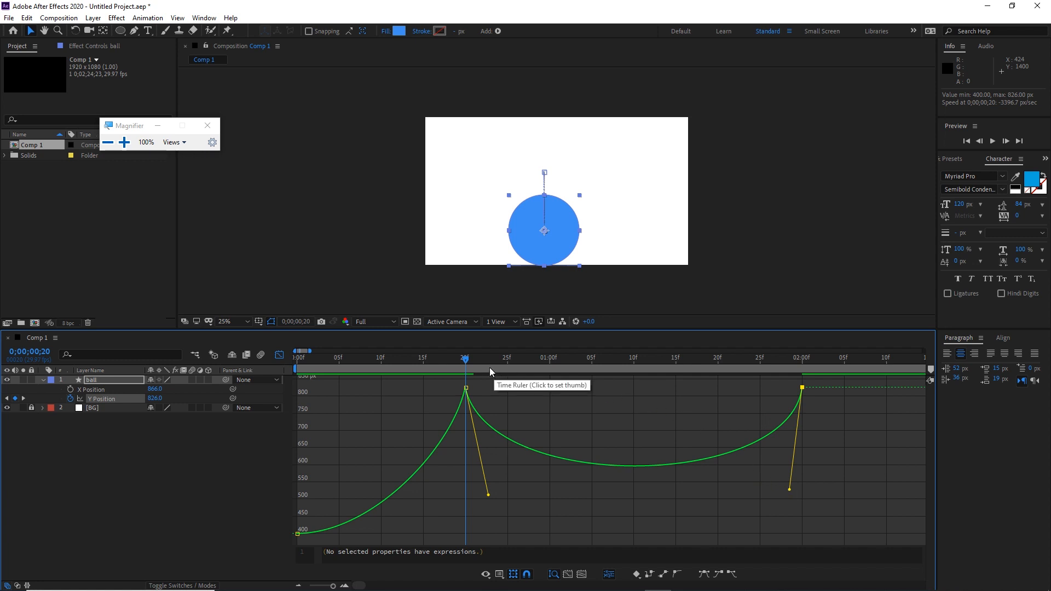
Examine the bounce by scrubbing from frame 20 to just before 2 seconds and back to frame 17.
mouse_move(478, 357)
left_mouse_down()
mouse_move(284, 374)
mouse_move(463, 353)
left_mouse_up()
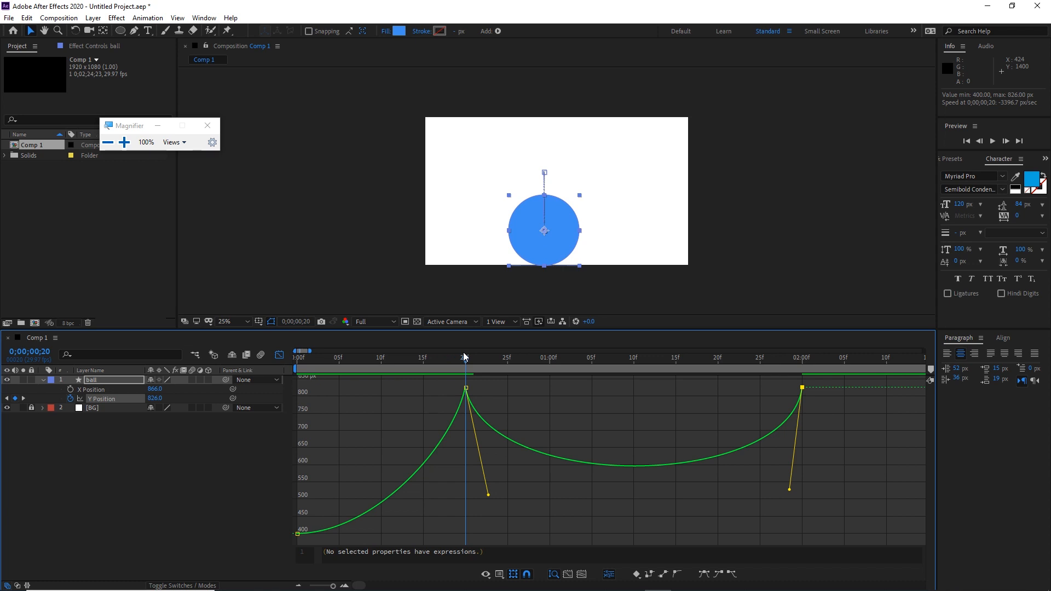
mouse_move(466, 390)
left_click_drag(469, 358, 799, 359)
mouse_move(626, 467)
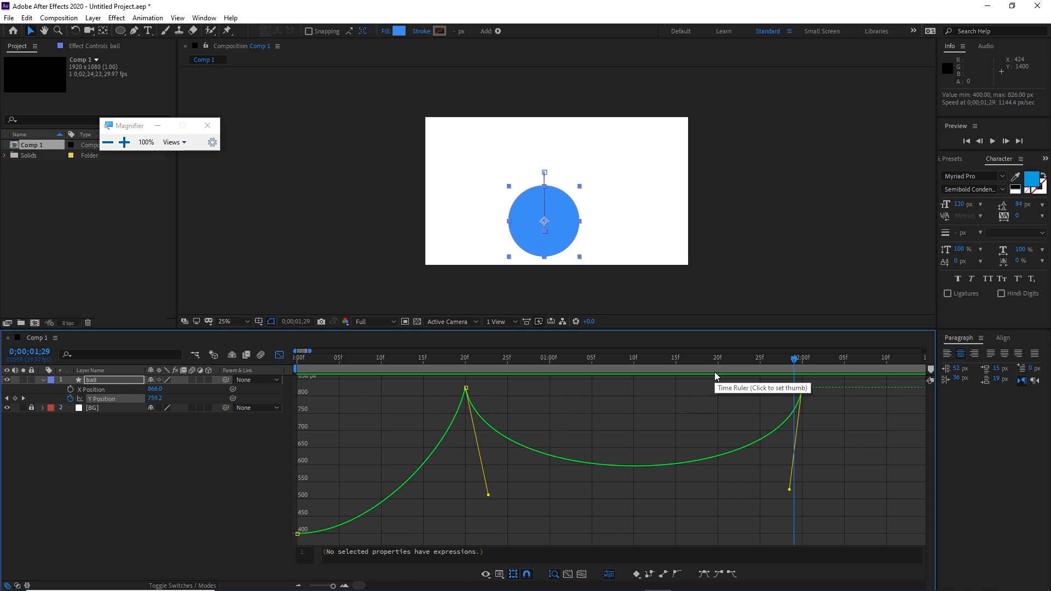
left_click_drag(784, 360, 440, 368)
Try several angles for the frame 20 keyframe's outgoing handle, leaving it steep at about 525 px near frame 22.
left_click_drag(500, 407, 459, 379)
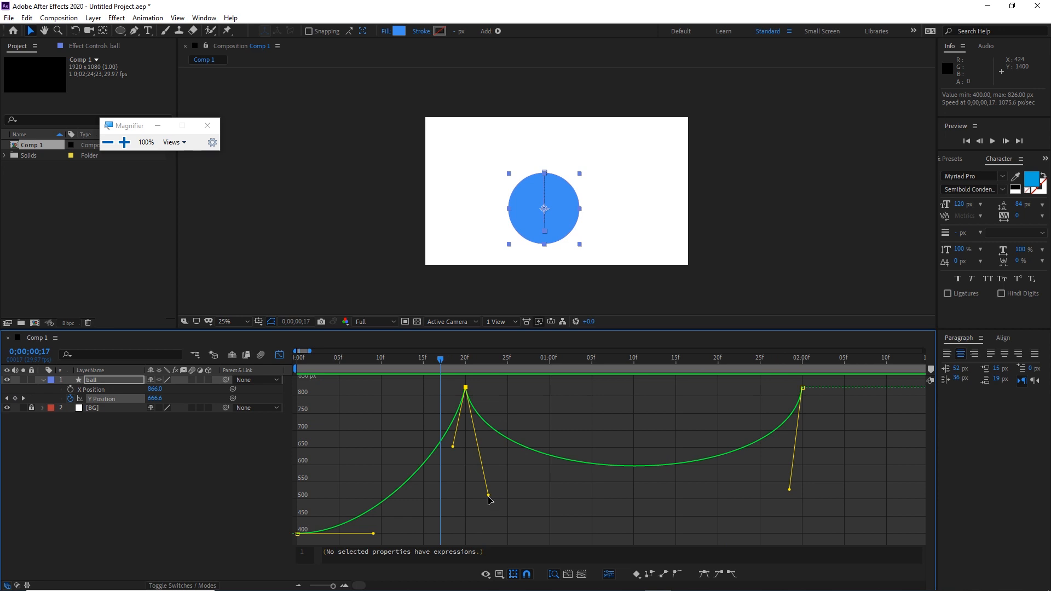
left_click_drag(488, 496, 501, 412)
key("ctrl+z")
mouse_move(490, 497)
left_mouse_down()
mouse_move(534, 470)
mouse_move(481, 495)
left_mouse_up()
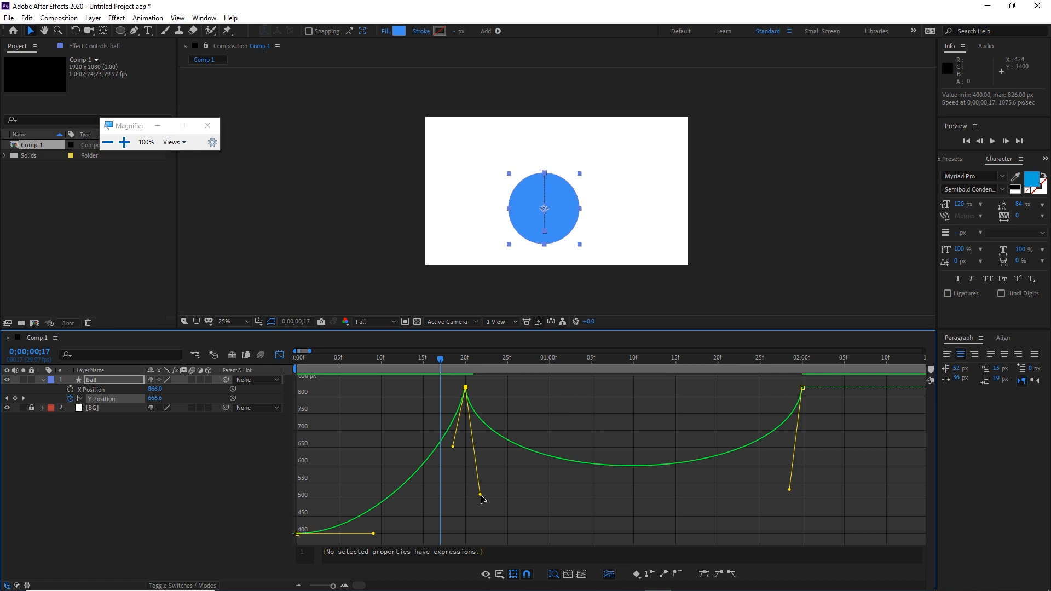
mouse_move(481, 496)
left_mouse_down()
mouse_move(504, 482)
mouse_move(484, 486)
left_mouse_up()
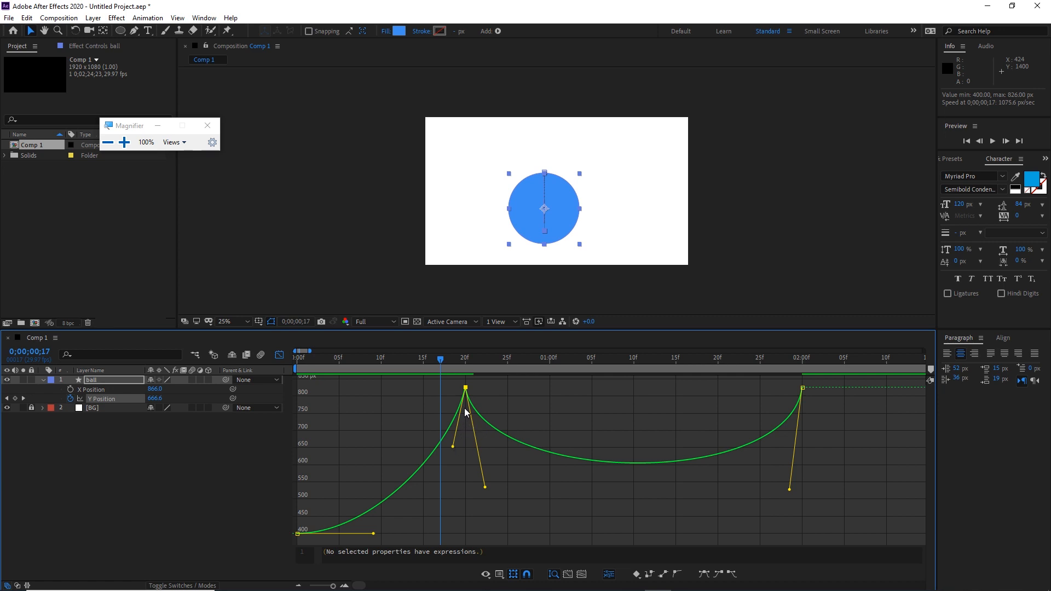
mouse_move(465, 389)
left_click_drag(485, 489, 518, 451)
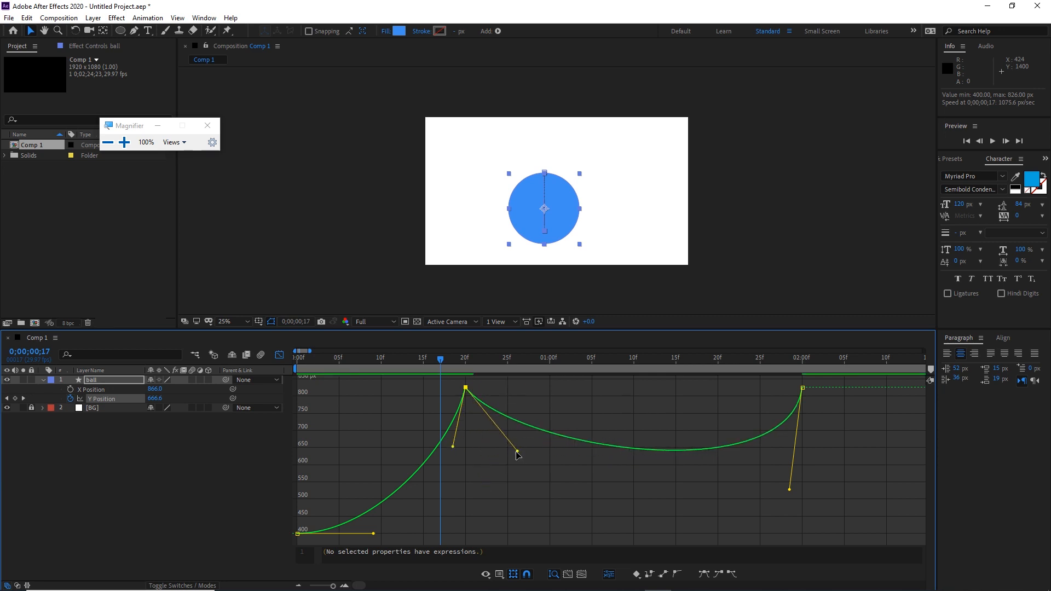
left_click_drag(517, 452, 485, 467)
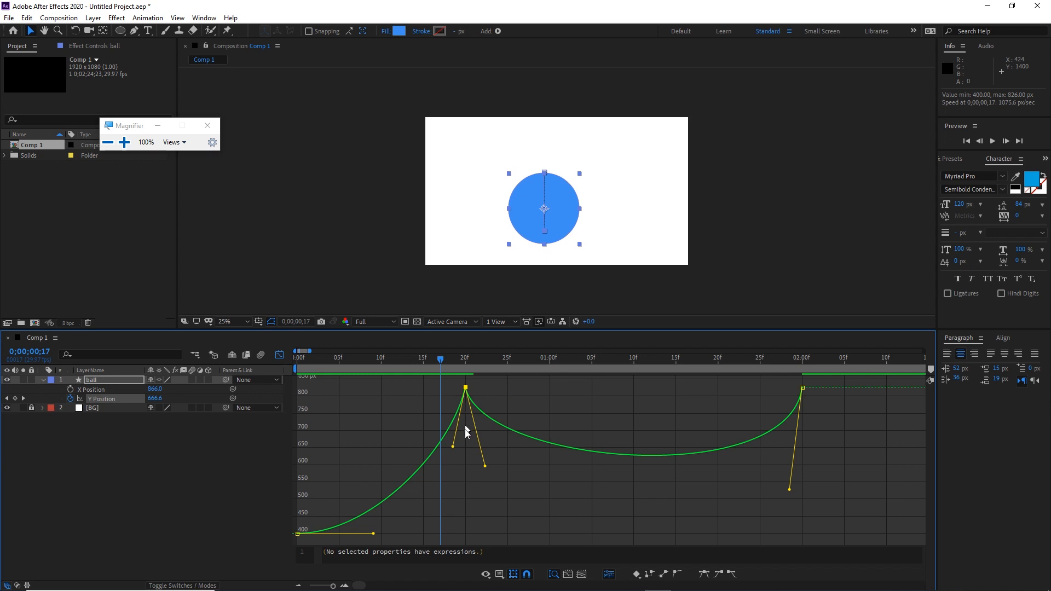
left_click_drag(487, 465, 480, 491)
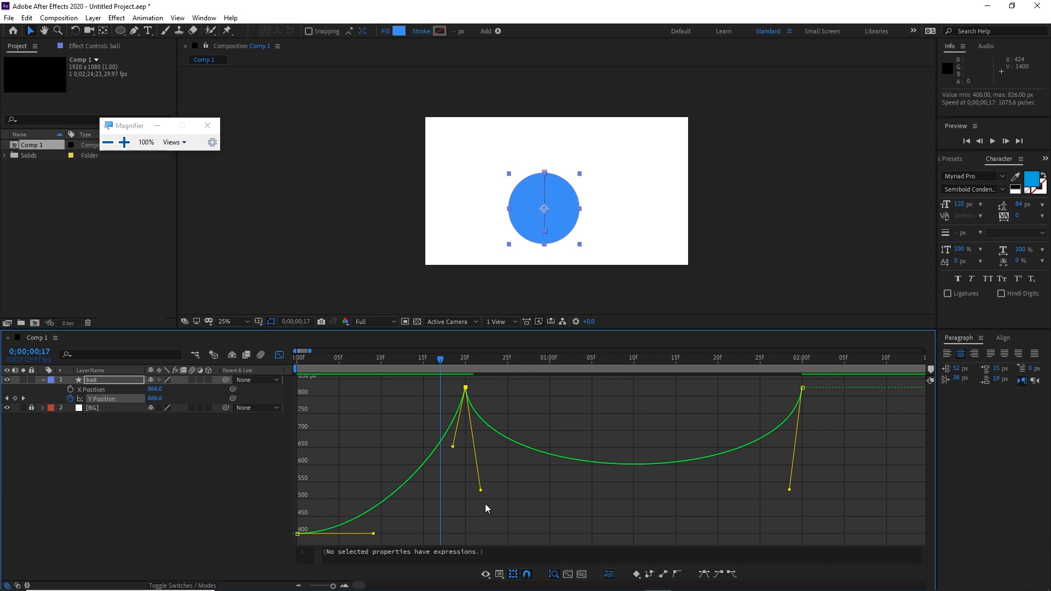
Even out the bounce arc by matching the facing handles of the frame 20 and 2-second keyframes at about 520 px, two frames inward.
left_click_drag(820, 422, 800, 377)
mouse_move(790, 489)
left_mouse_down()
mouse_move(778, 543)
mouse_move(784, 500)
mouse_move(710, 478)
mouse_move(815, 495)
mouse_move(783, 496)
left_mouse_up()
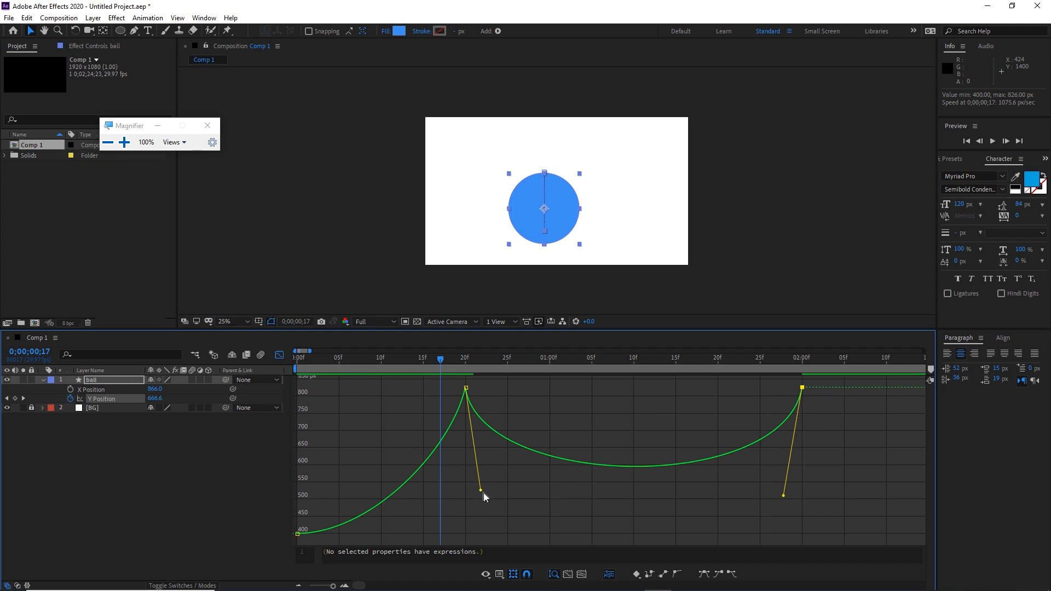
left_click_drag(482, 492, 484, 493)
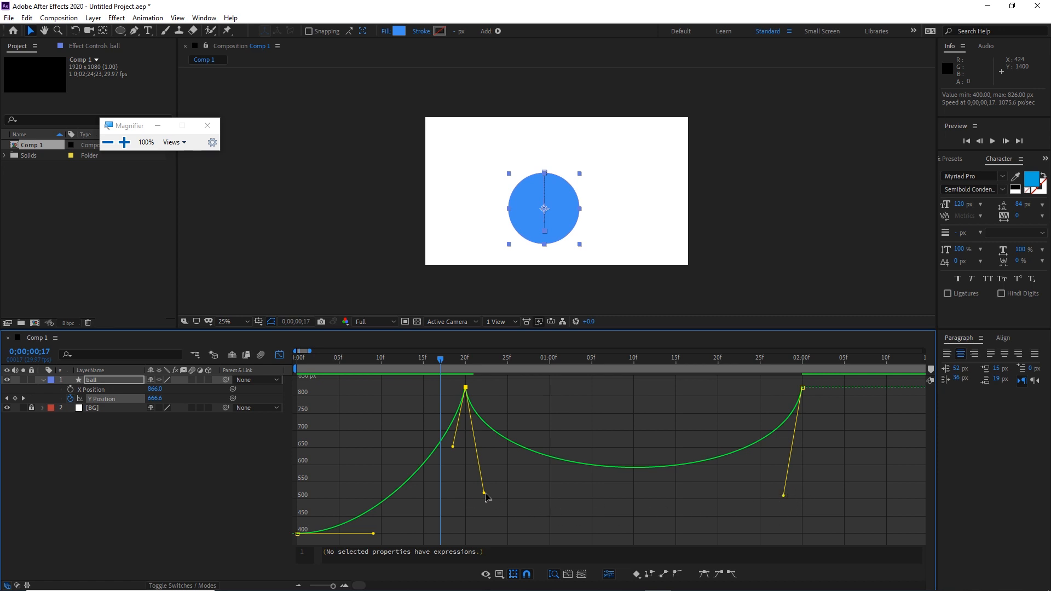
left_click(784, 494)
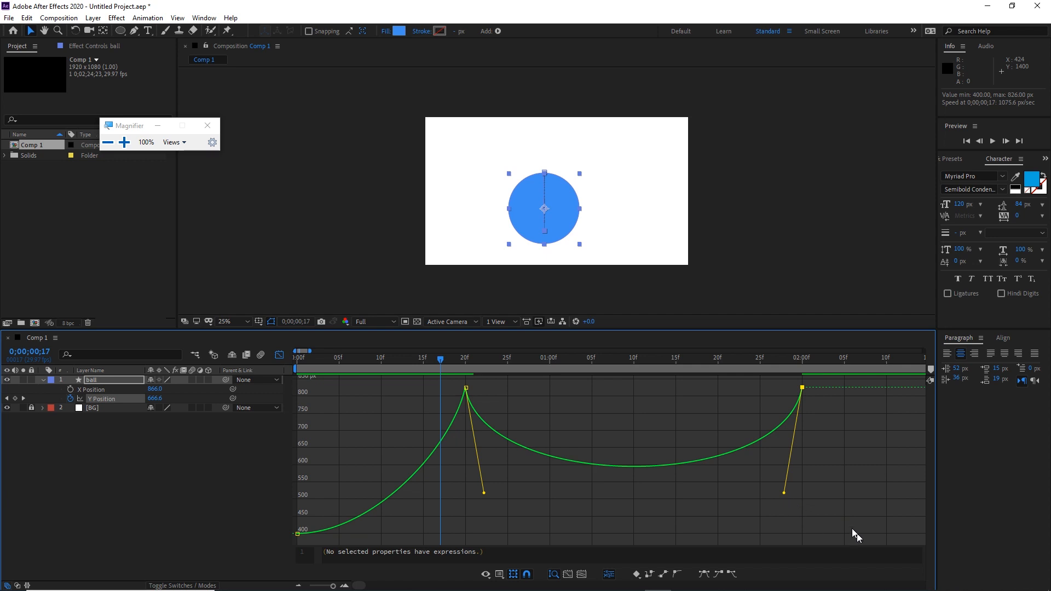
left_click_drag(784, 494, 710, 480)
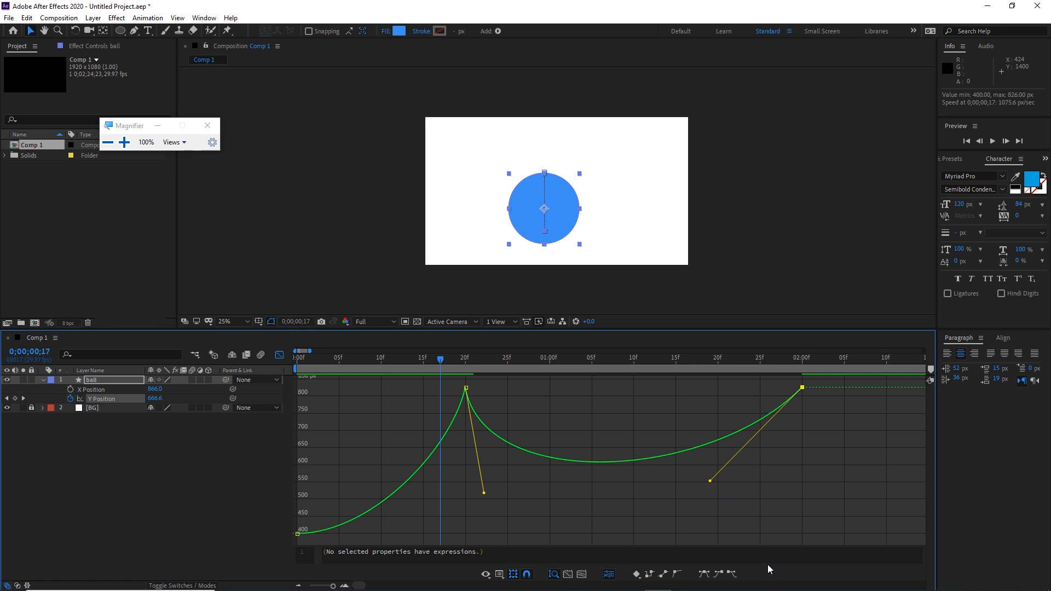
key("ctrl+z")
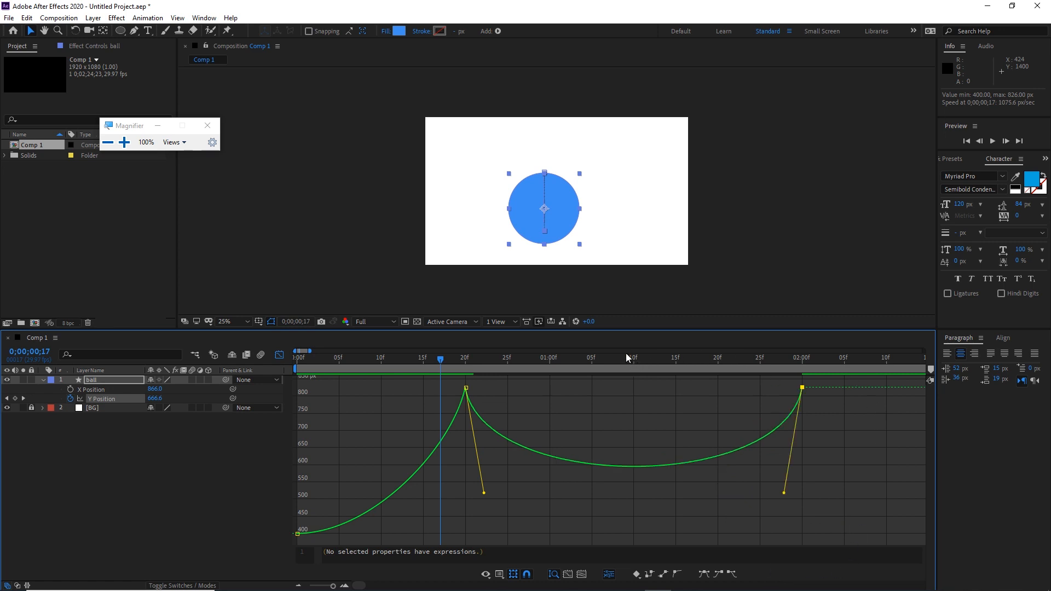
Play the bounce animation from the first frame and stop playback.
left_click_drag(416, 358, 293, 360)
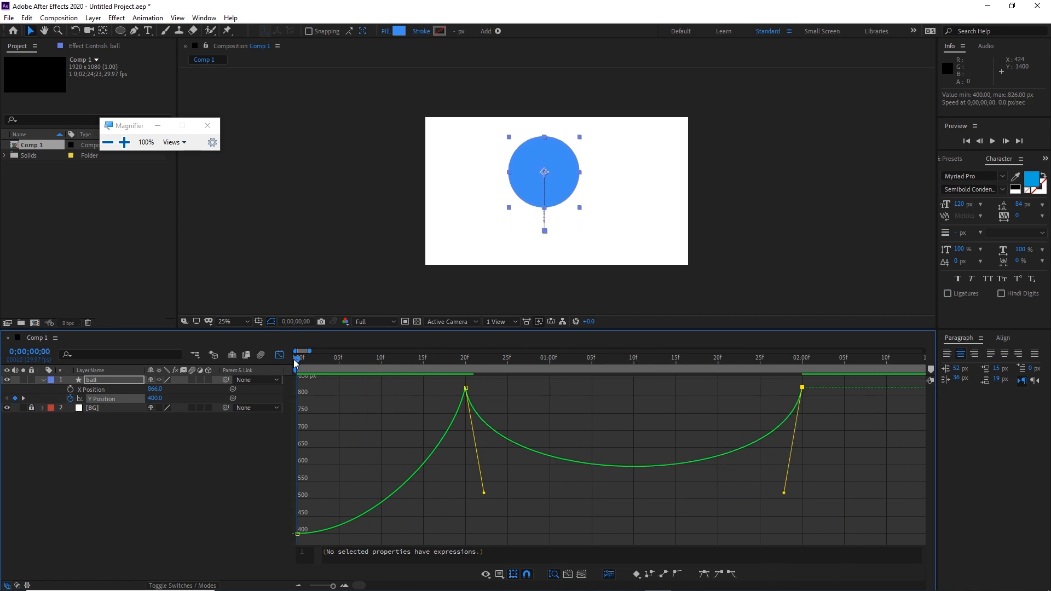
key("space")
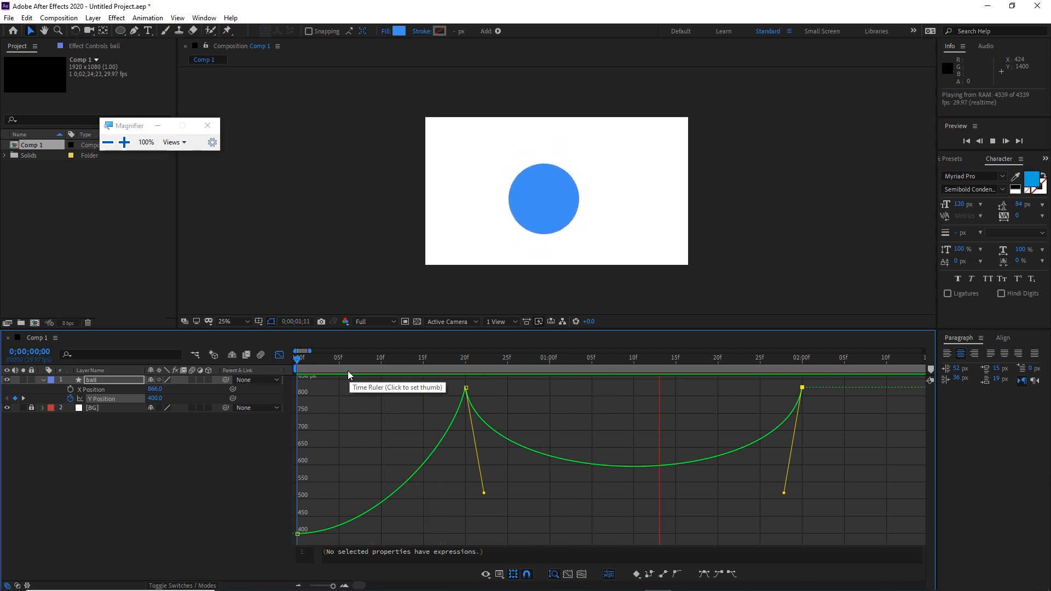
key("space")
Raise the bounce peak to about 290 px by lengthening the facing handles of the frame 20 and 2-second keyframes to about 110 px.
mouse_move(520, 495)
left_mouse_down()
mouse_move(485, 403)
mouse_move(460, 382)
left_mouse_up()
left_click_drag(489, 495, 510, 577)
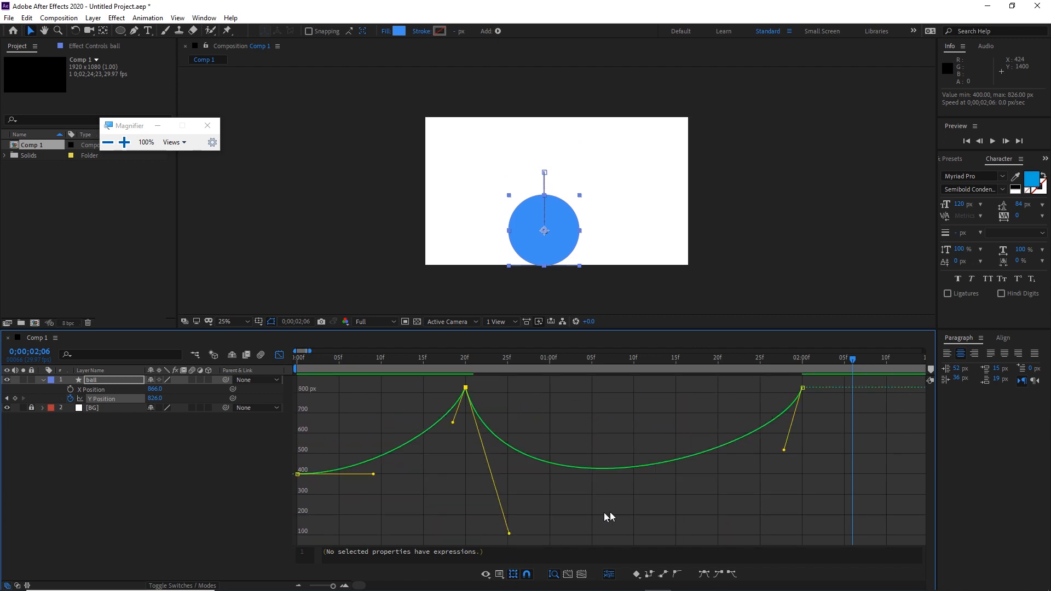
left_click_drag(816, 435, 799, 373)
left_click_drag(783, 452, 774, 533)
Lower the bounce peak to about 440 px by shortening the facing handles of the frame 20 and 2-second keyframes, and close the Magnifier window.
left_click_drag(852, 359, 269, 395)
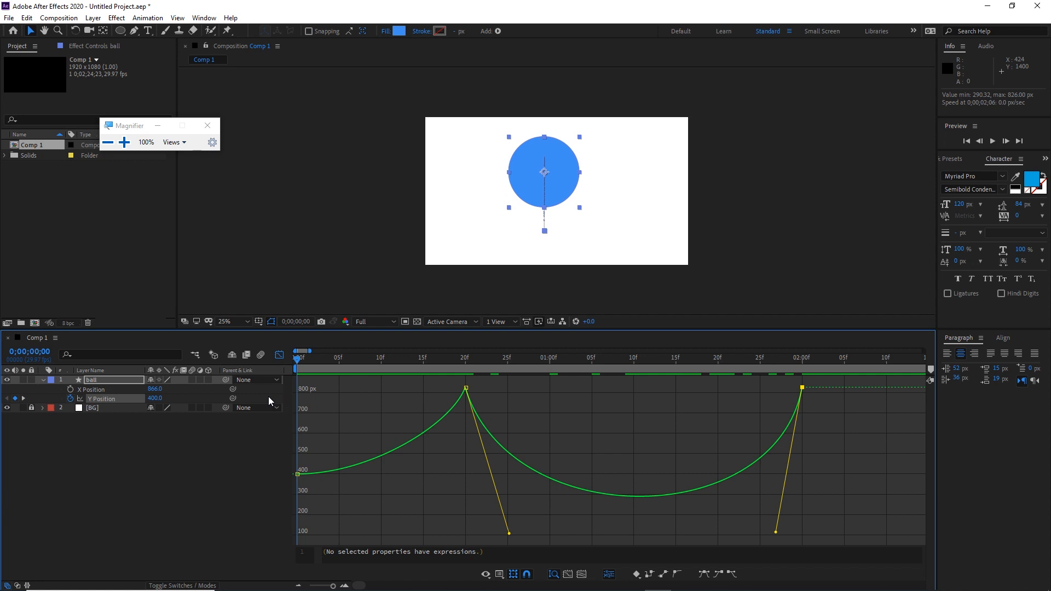
left_click_drag(299, 398, 643, 400)
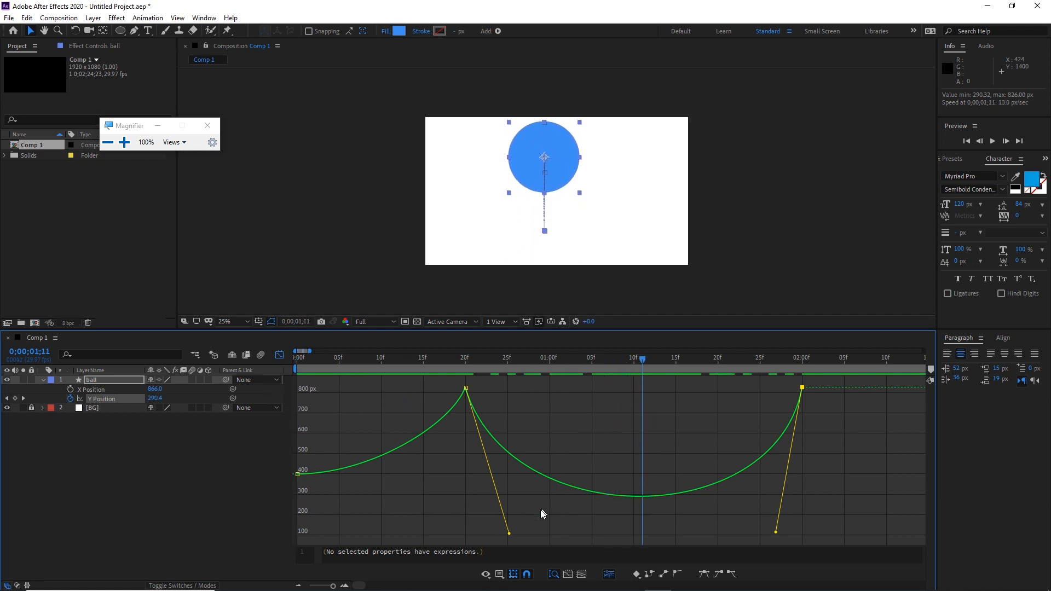
left_click_drag(509, 533, 492, 492)
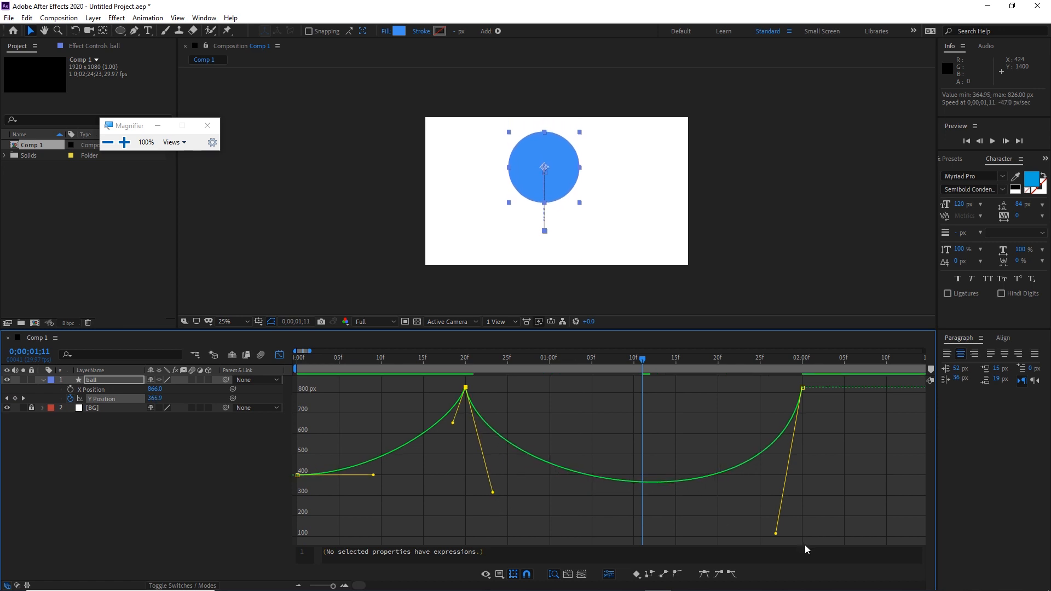
left_click_drag(778, 536, 783, 495)
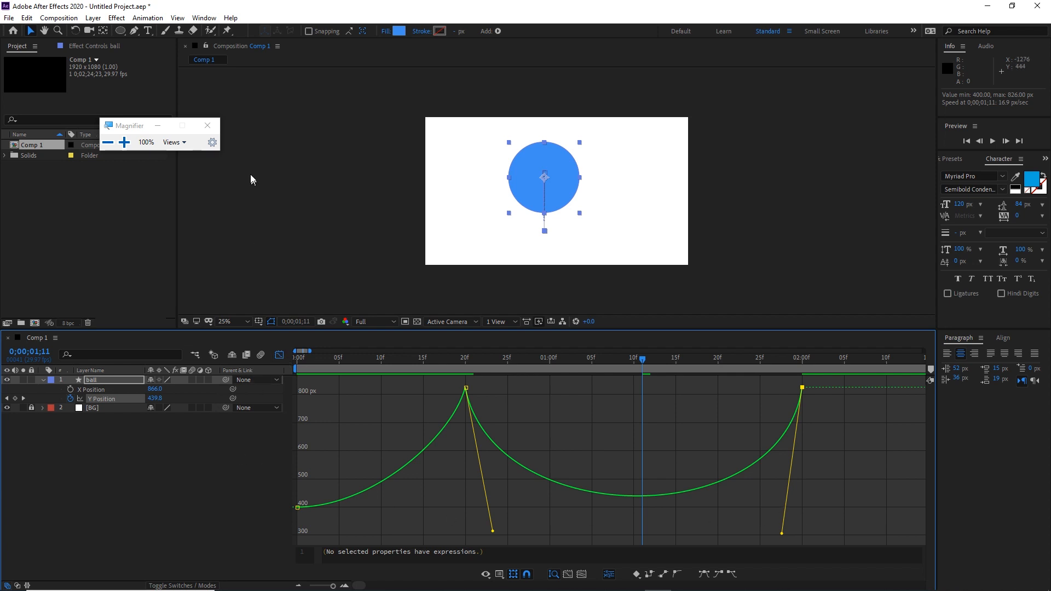
left_click(206, 125)
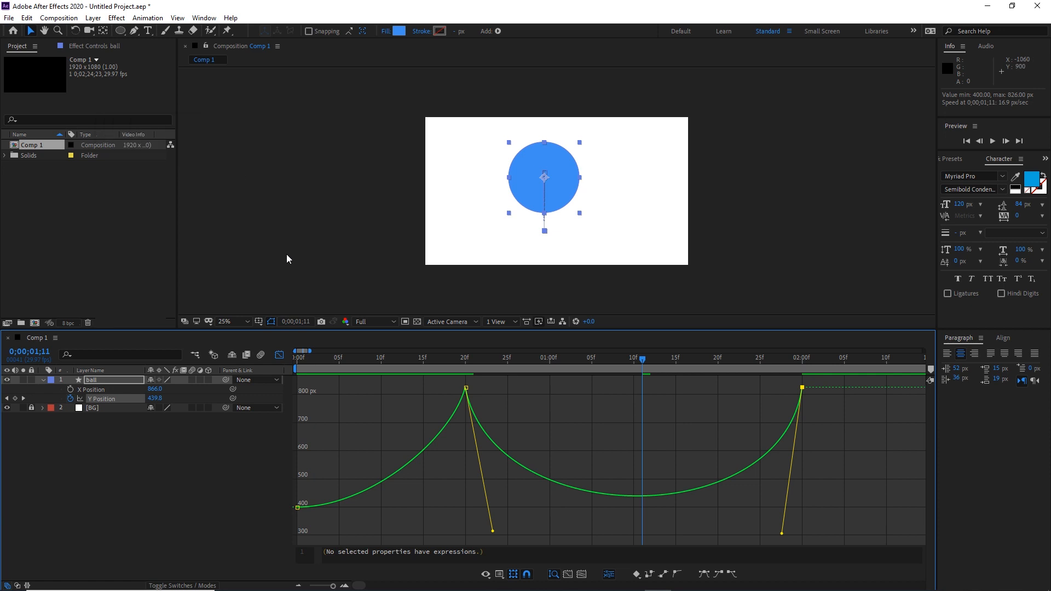
Leave the Graph Editor and add a Y Position keyframe to the ball at 0;00;03;10, 40 frames after the 2-second keyframe.
left_click(280, 354)
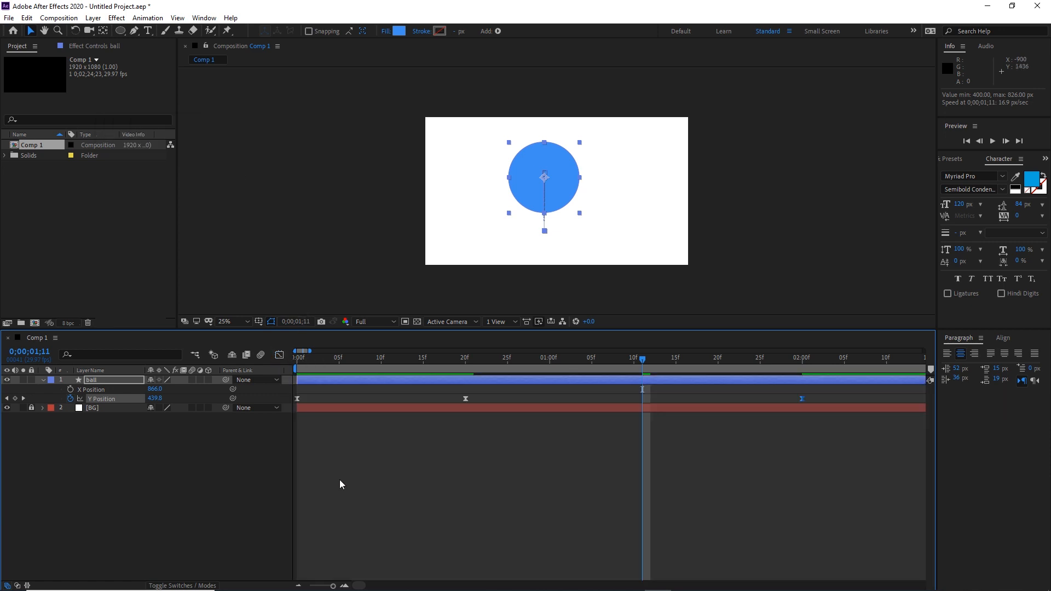
left_click(299, 586)
left_click(299, 586)
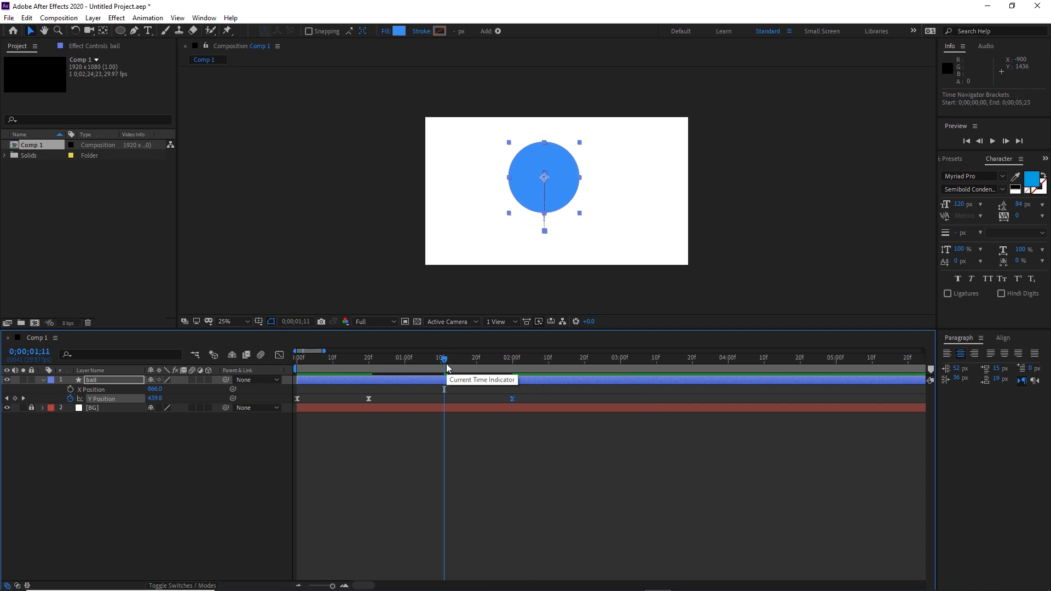
left_click_drag(438, 359, 371, 372)
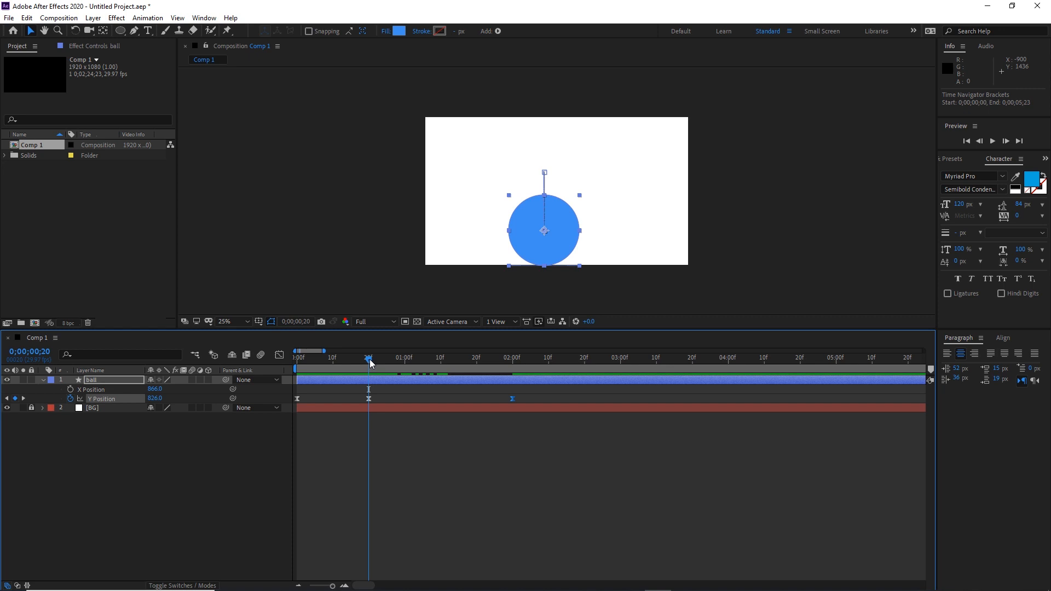
left_click_drag(370, 363, 508, 378)
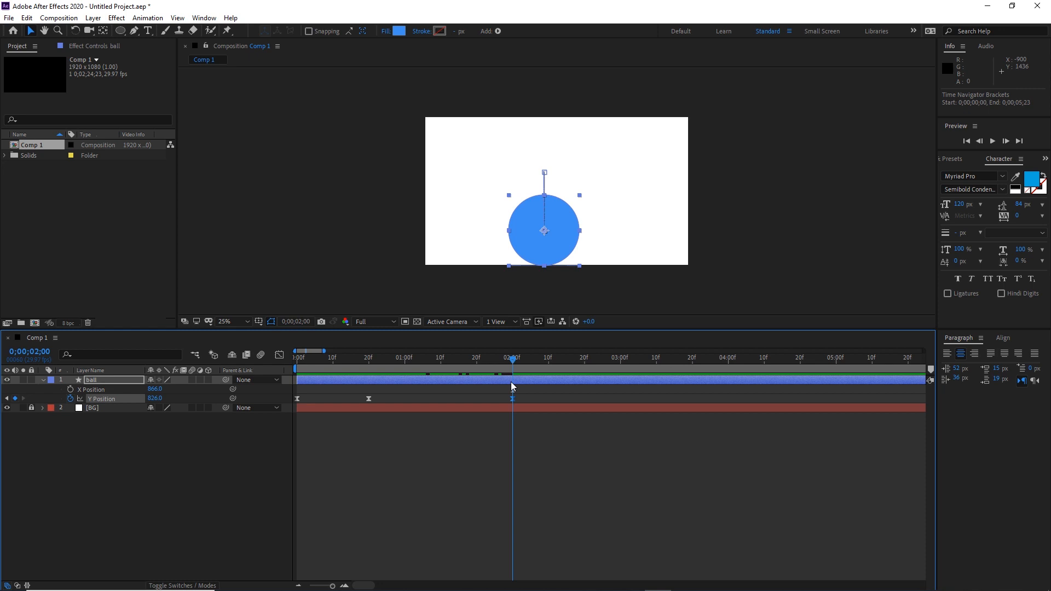
key("shift+Page_Down")
key("shift+Page_Down")
key("shift+Page_Down")
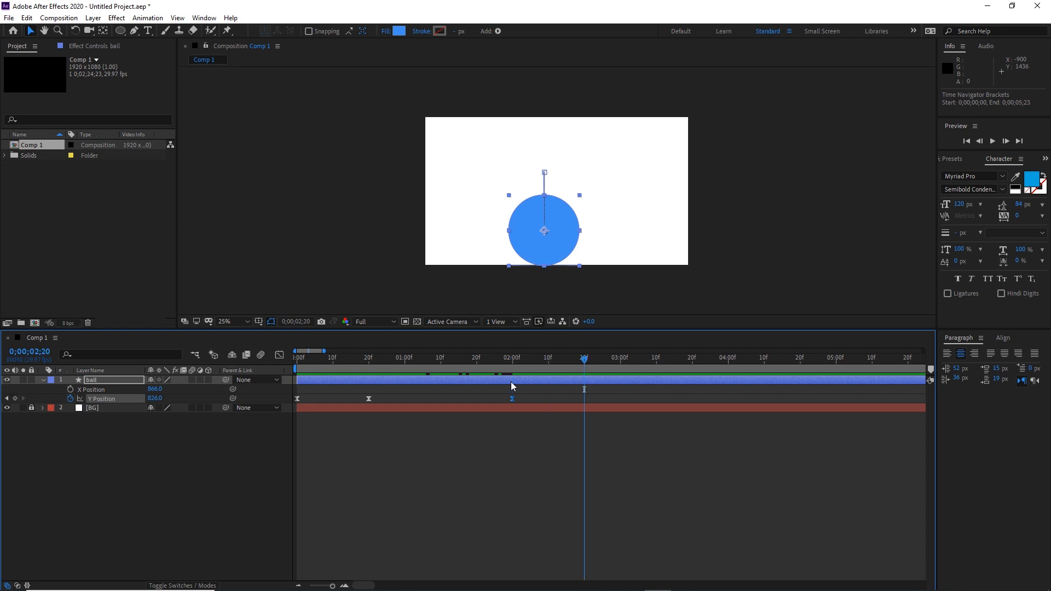
key("shift+Page_Down")
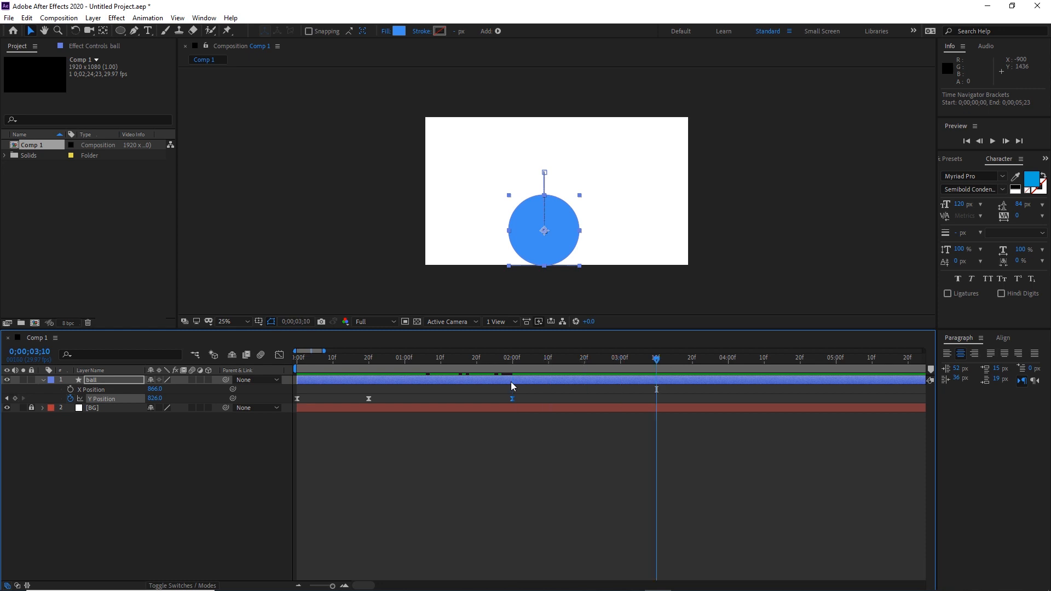
left_click(15, 399)
Select all Y Position keyframes, show them in the Graph Editor, and reveal the 2-second keyframe's handles.
left_click_drag(670, 395, 296, 404)
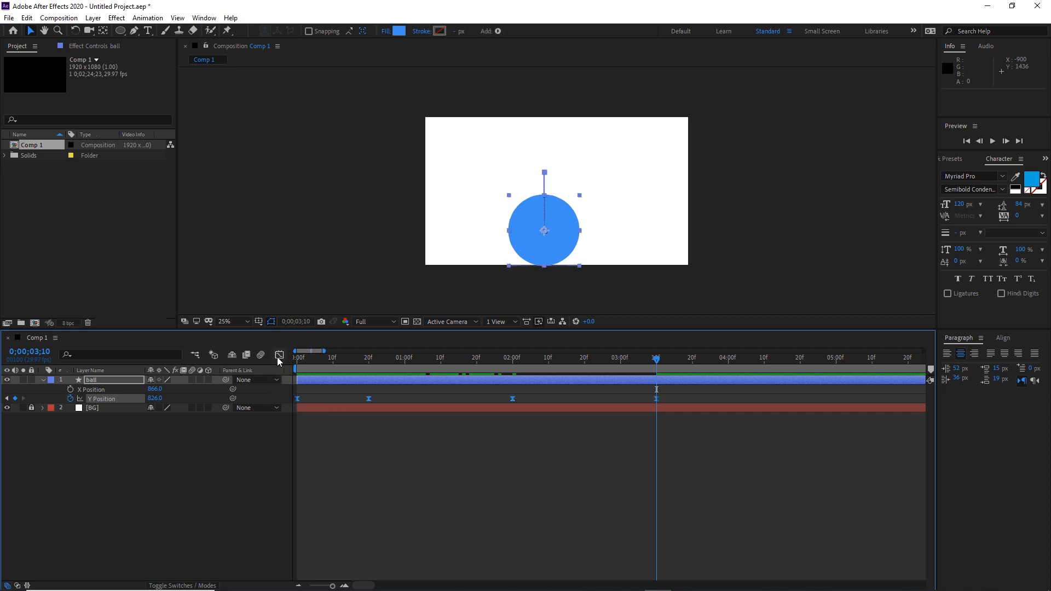
left_click(279, 356)
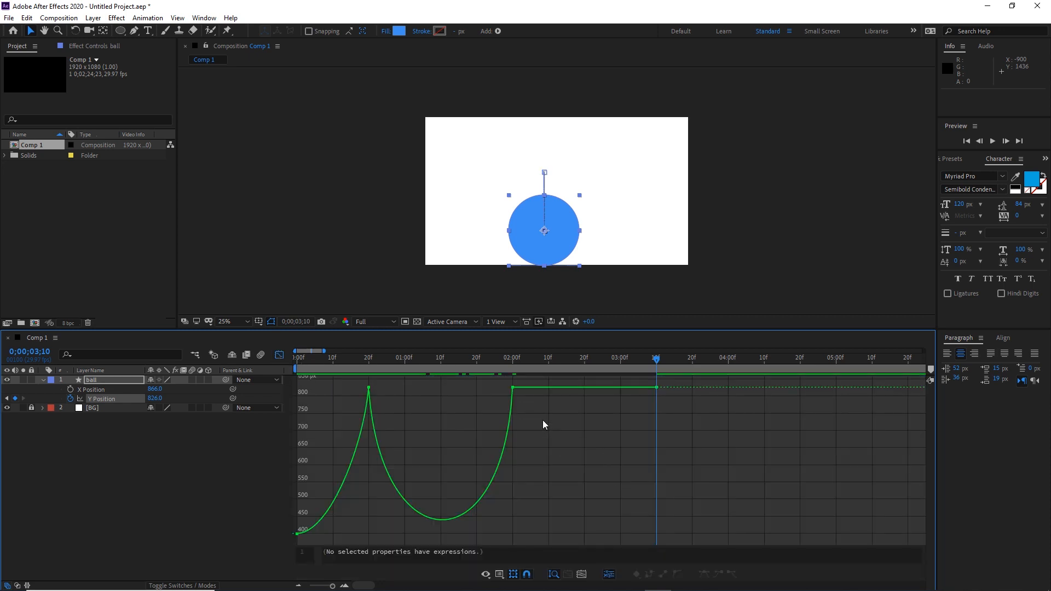
left_click_drag(544, 424, 497, 381)
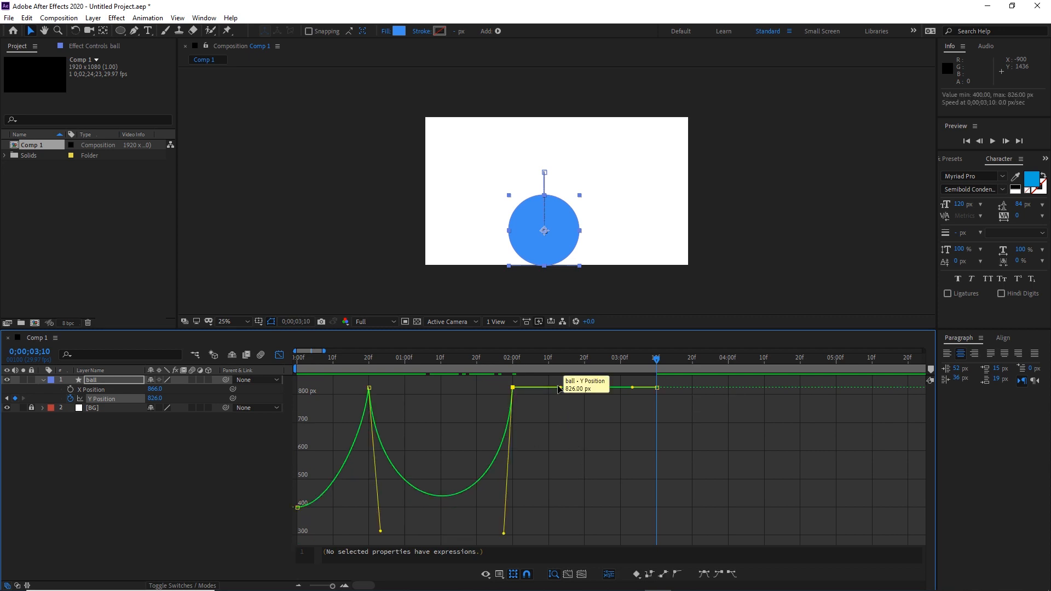
Try several positions for the 2-second keyframe's outgoing handle and undo the last change, which altered both of its handles.
left_click_drag(560, 388, 551, 453)
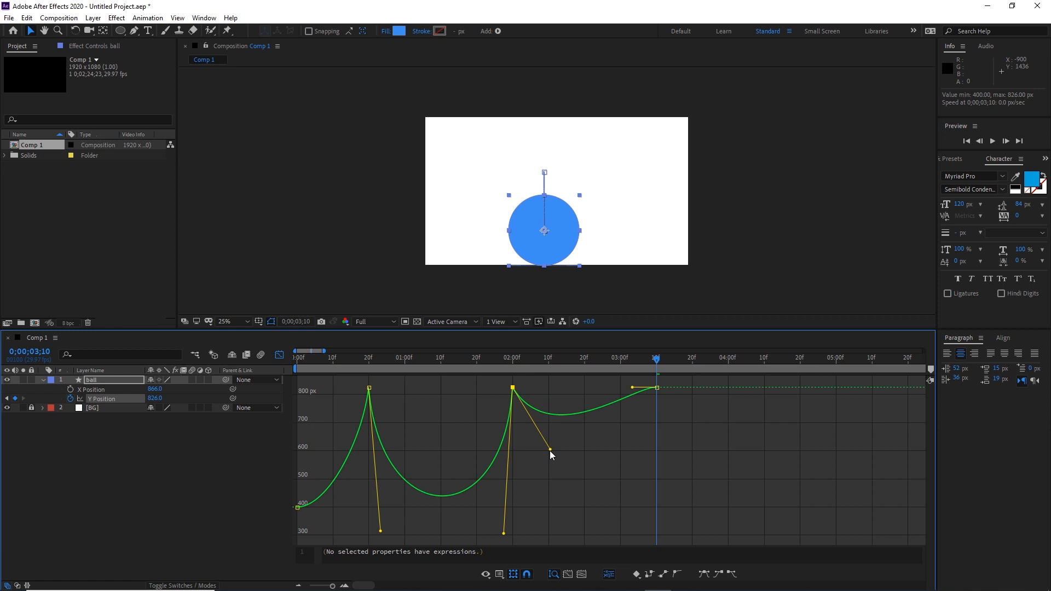
left_click_drag(549, 452, 542, 423)
left_click_drag(542, 423, 534, 390)
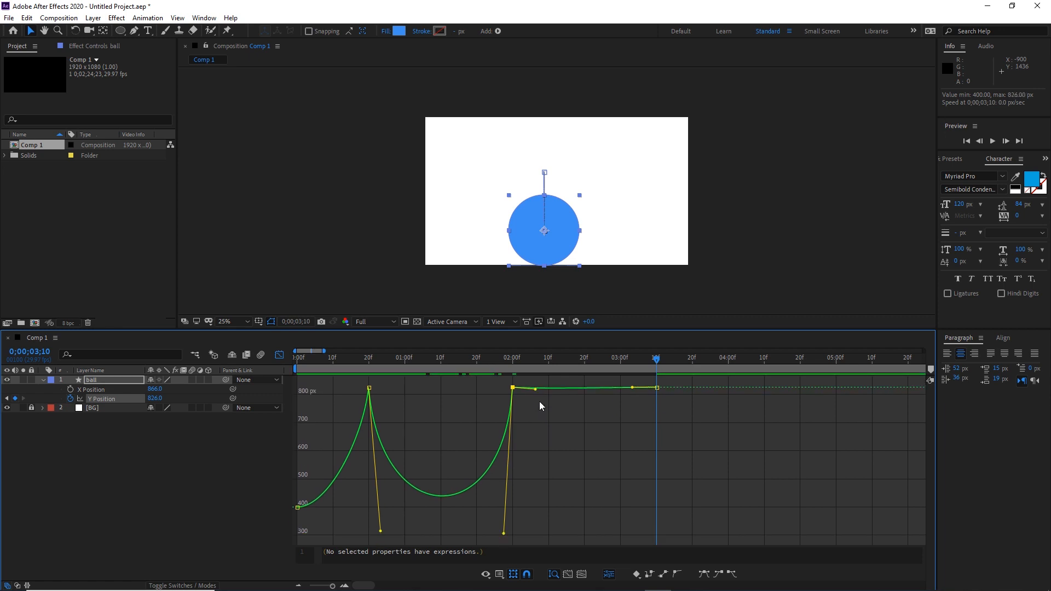
left_click_drag(536, 391, 537, 376)
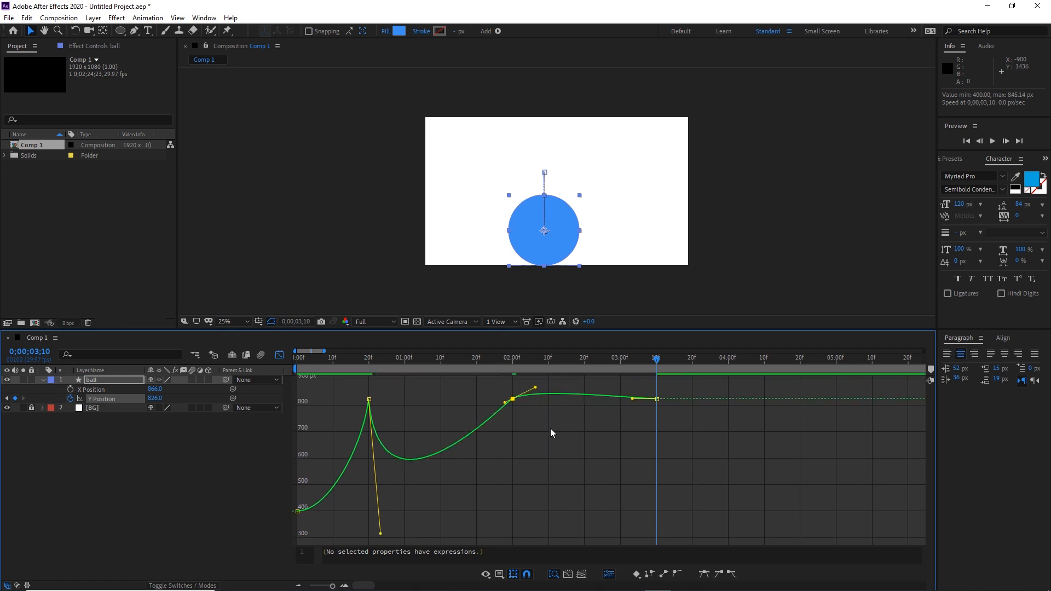
key("ctrl+z")
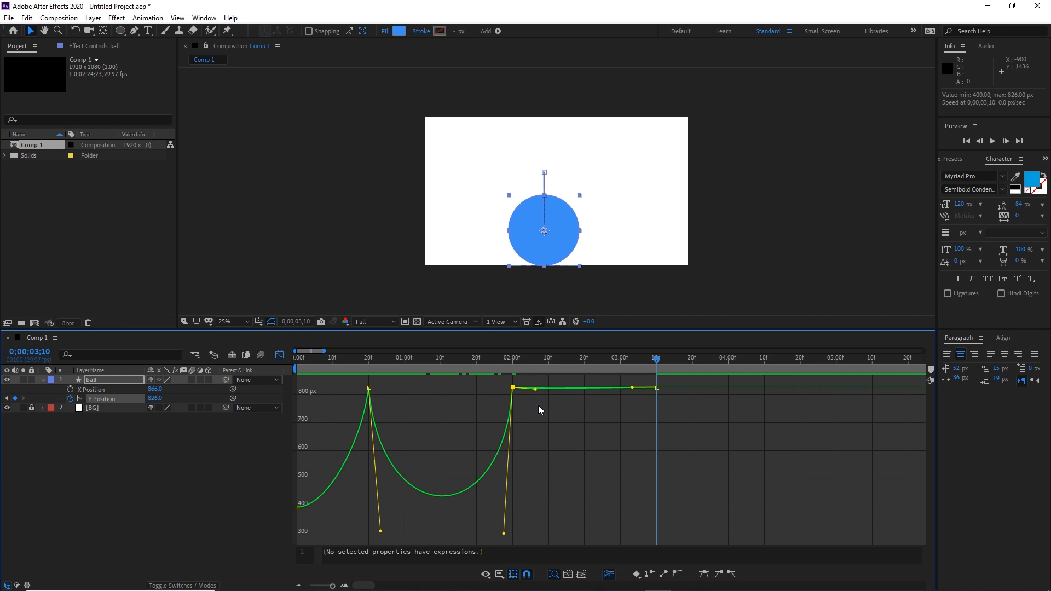
Shape a second bounce arc peaking at about 455 px by pulling the facing handles of the 2-second and 3;10 keyframes to about 330 px.
left_click_drag(537, 406, 524, 518)
left_click(697, 422)
left_click_drag(696, 420, 633, 529)
left_click_drag(534, 529, 532, 537)
left_click(638, 524)
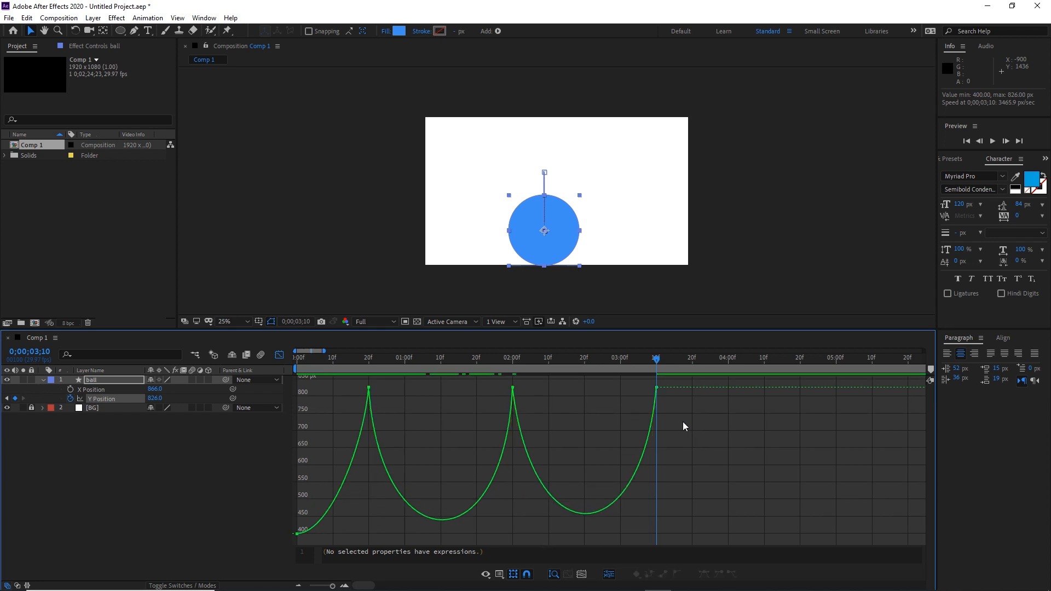
left_click(653, 386)
left_click_drag(641, 530, 640, 530)
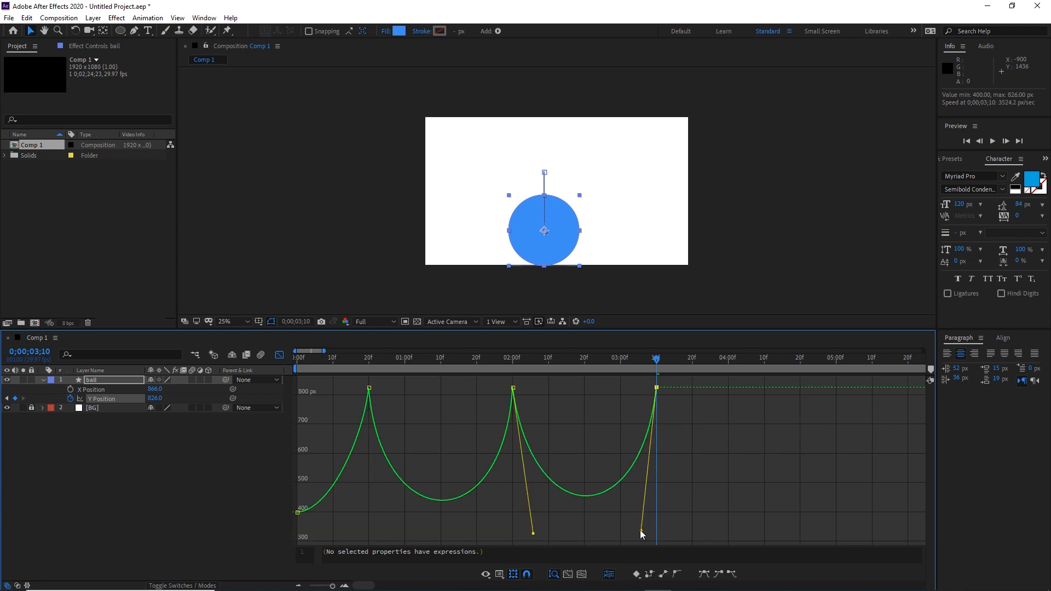
Return to the layer bar view, play the two-bounce animation from the first frame, and stop playback.
left_click(280, 356)
left_click_drag(332, 586, 325, 587)
key("space")
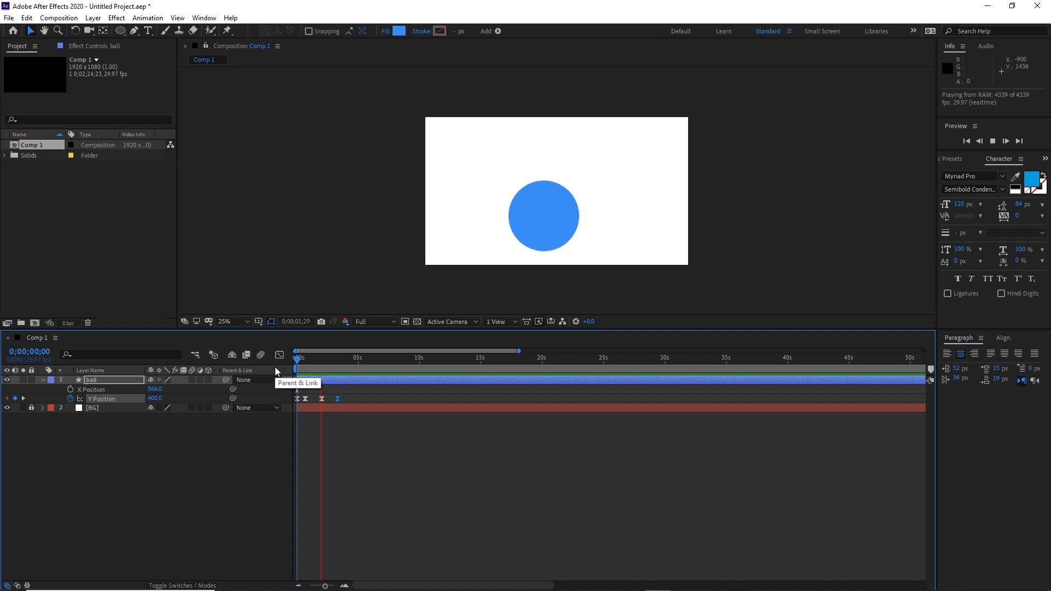
left_click(334, 358)
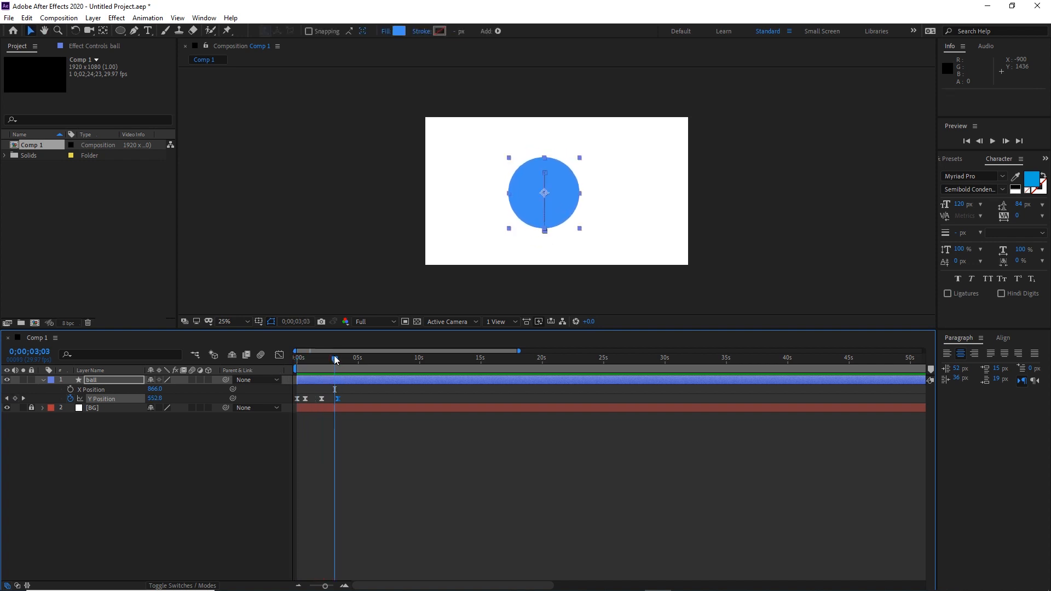
Add a Y Position keyframe to the ball at 0;00;04;20, 40 frames after the 3;10 keyframe.
left_click(335, 359)
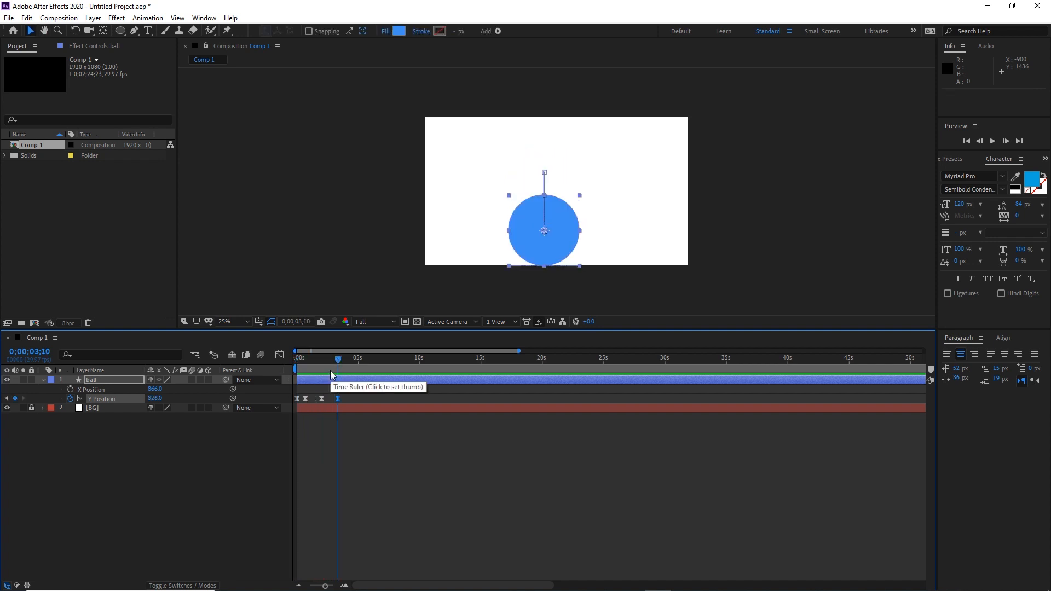
key("shift+Page_Down")
key("shift+Page_Down")
key("shift+Page_Down")
key("shift+Page_Down")
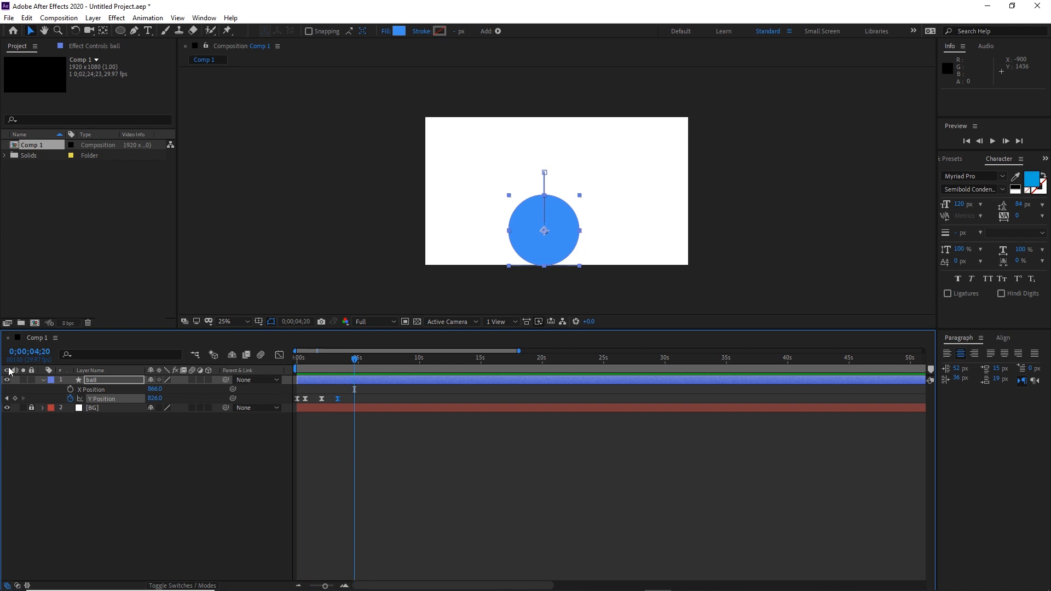
left_click(15, 399)
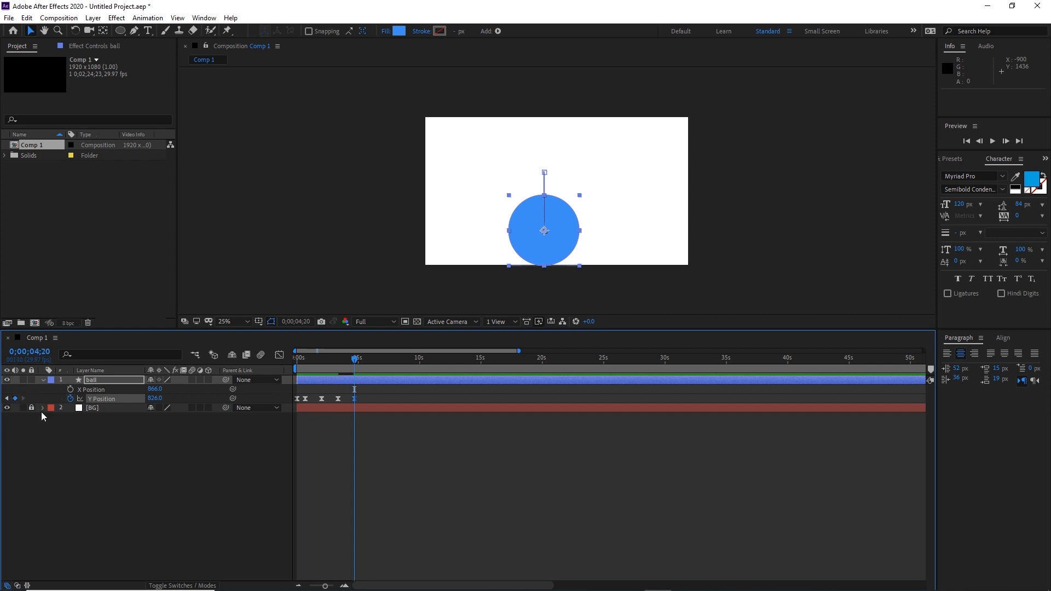
In the Graph Editor, shape a third bounce arc peaking at about 470 px with the facing handles of the 3;10 and 4;20 keyframes.
left_click(345, 586)
left_click(344, 585)
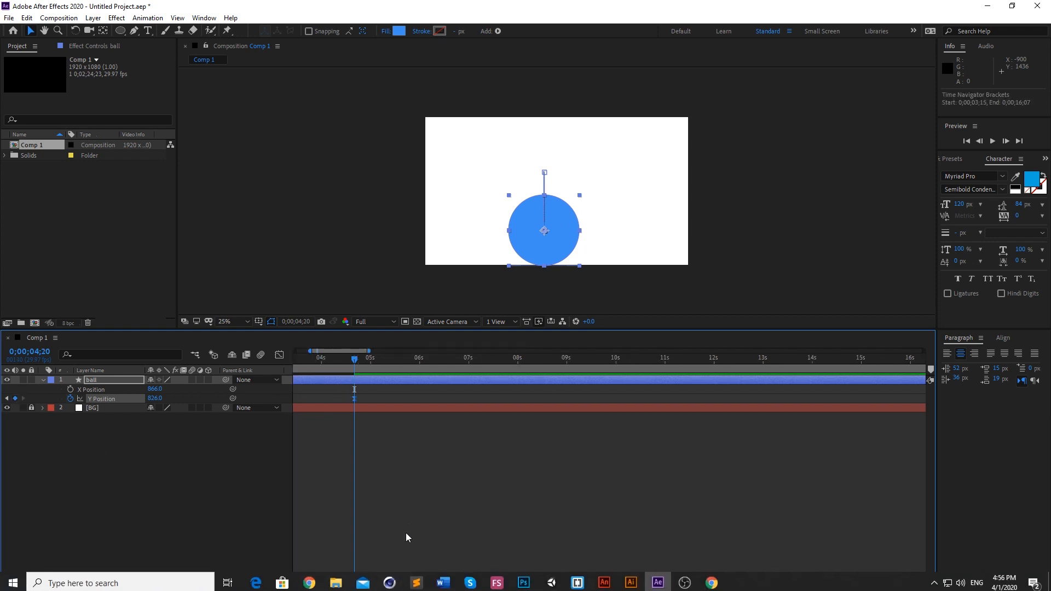
left_click_drag(390, 586, 367, 587)
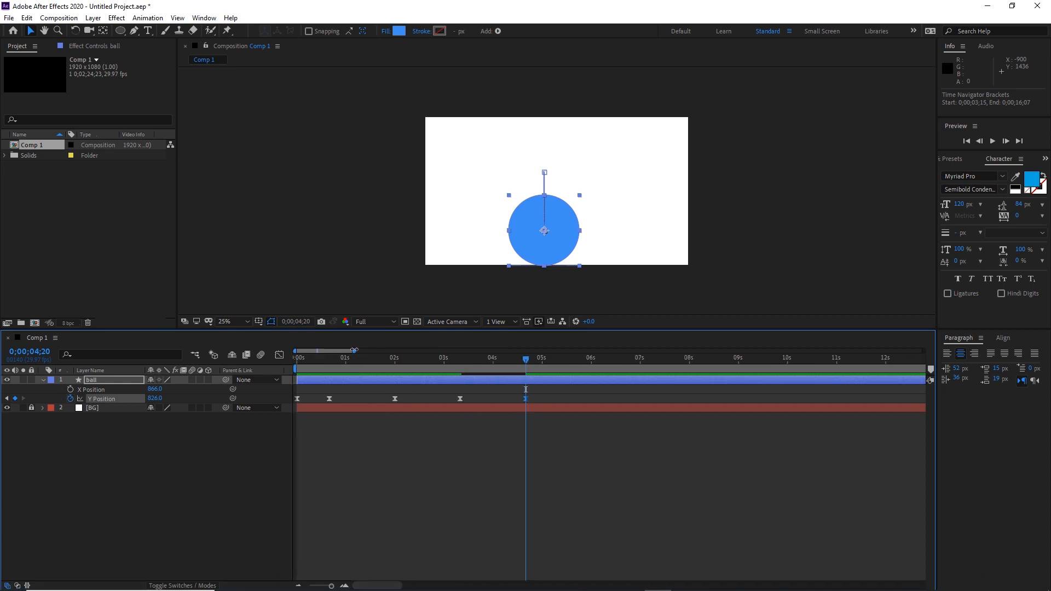
left_click(279, 355)
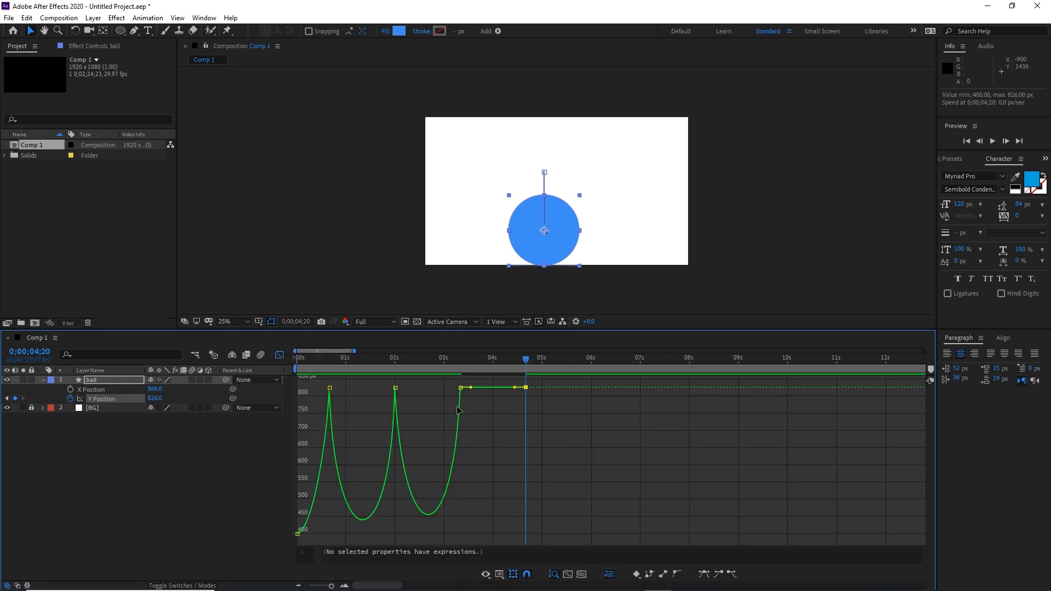
left_click_drag(486, 410, 473, 522)
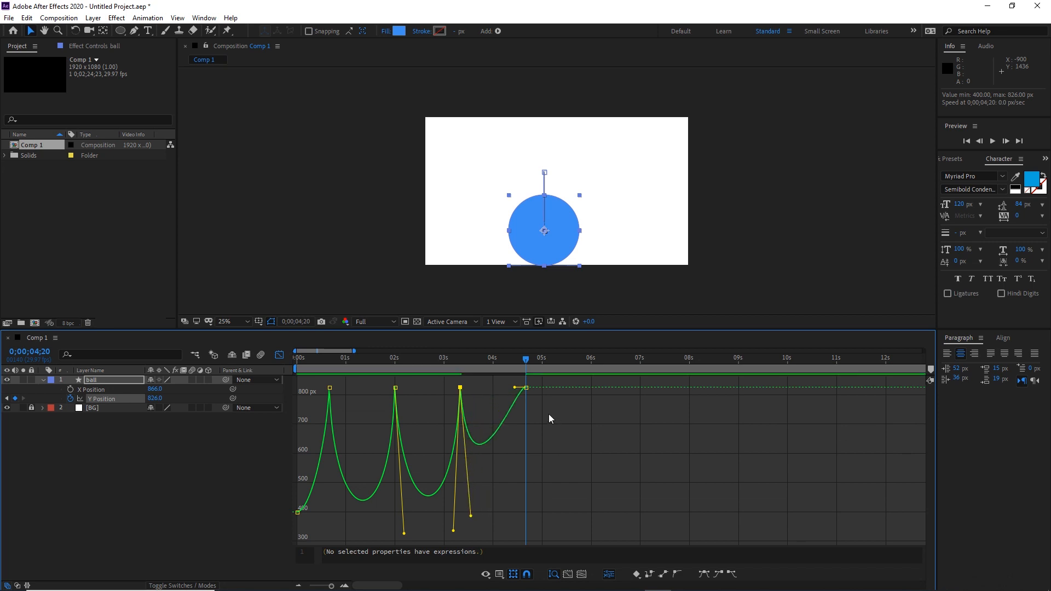
left_click_drag(515, 387, 496, 532)
left_click_drag(459, 384, 454, 380)
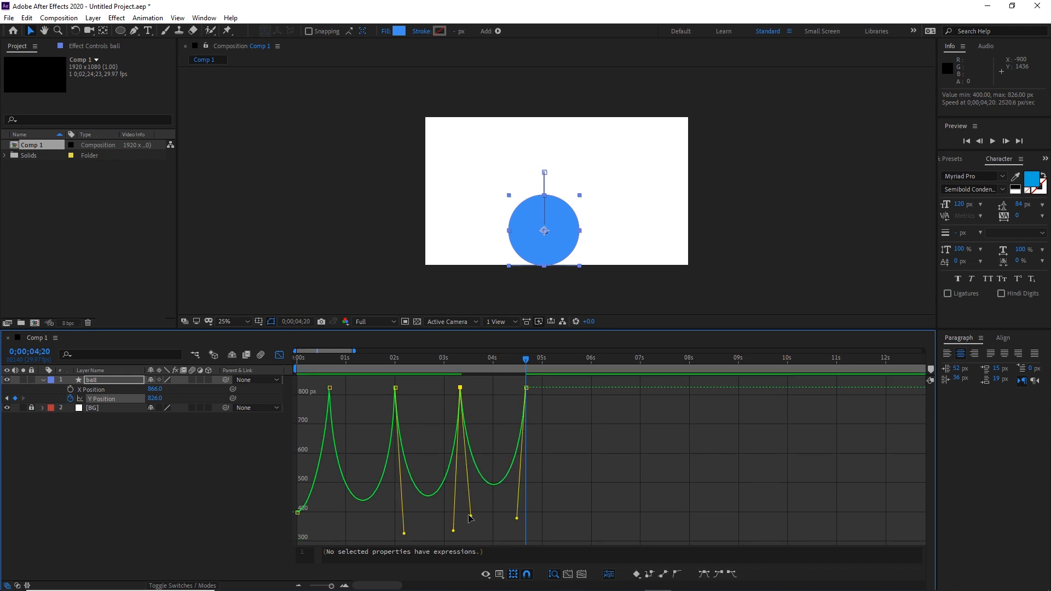
left_click_drag(469, 515, 515, 527)
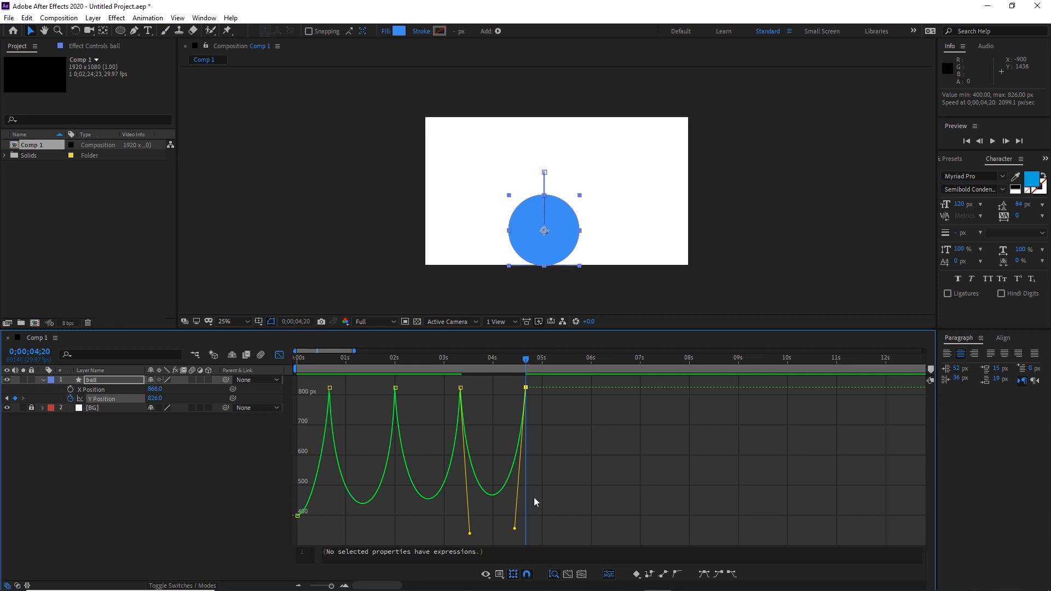
Add a Y Position keyframe on the ball's curve at 0;00;06;00, directly in the Graph Editor.
key("shift+Page_Down")
key("shift+Page_Down")
key("shift+Page_Down")
key("shift+Page_Down")
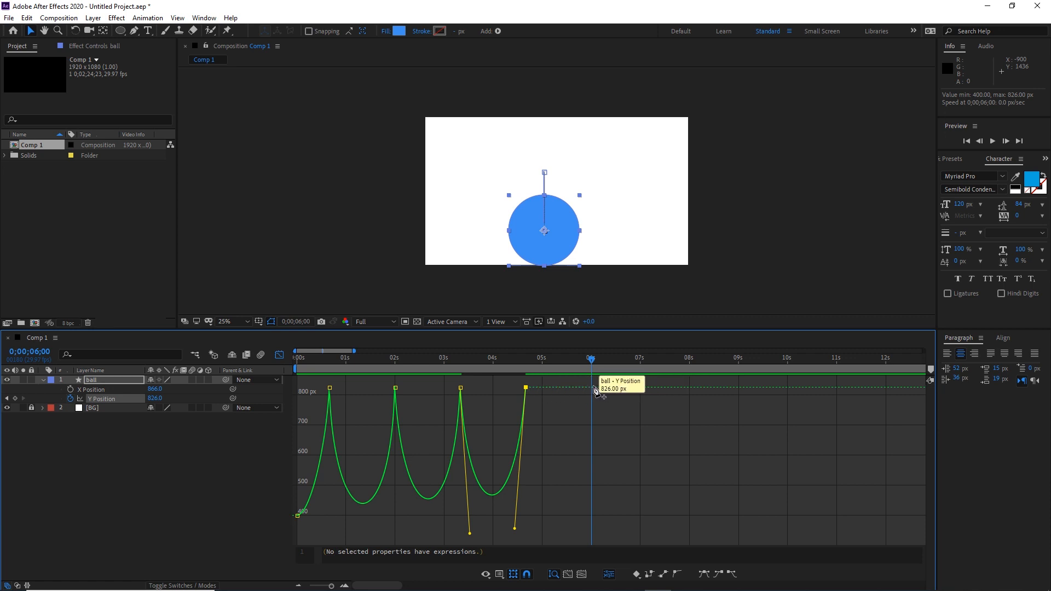
left_click(593, 388, "ctrl")
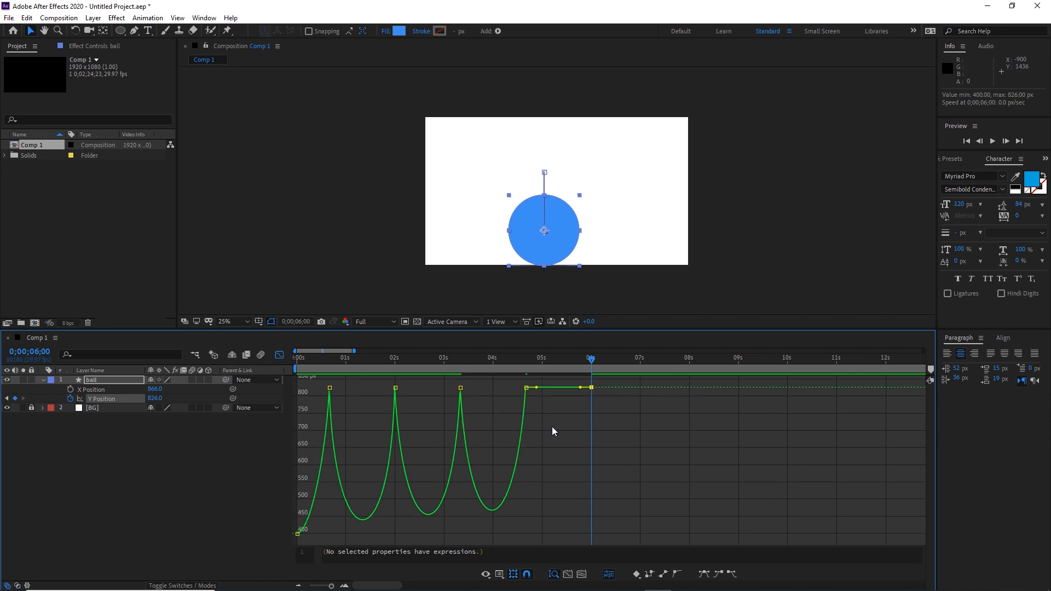
Shape a fourth bounce arc peaking at about 480 px by pulling the facing handles of the 4;20 and 6-second keyframes to about 370 px.
left_click_drag(552, 426, 555, 514)
left_click_drag(618, 419, 582, 377)
left_click_drag(580, 388, 587, 527)
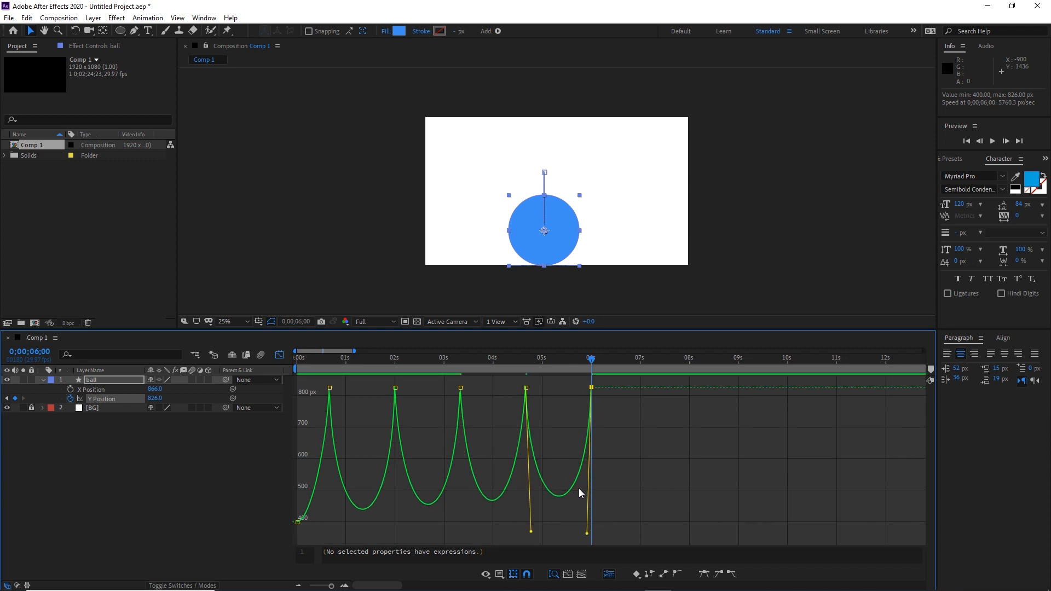
Scrub back toward the first bounce and play the four-bounce animation.
left_click_drag(592, 359, 411, 378)
key("space")
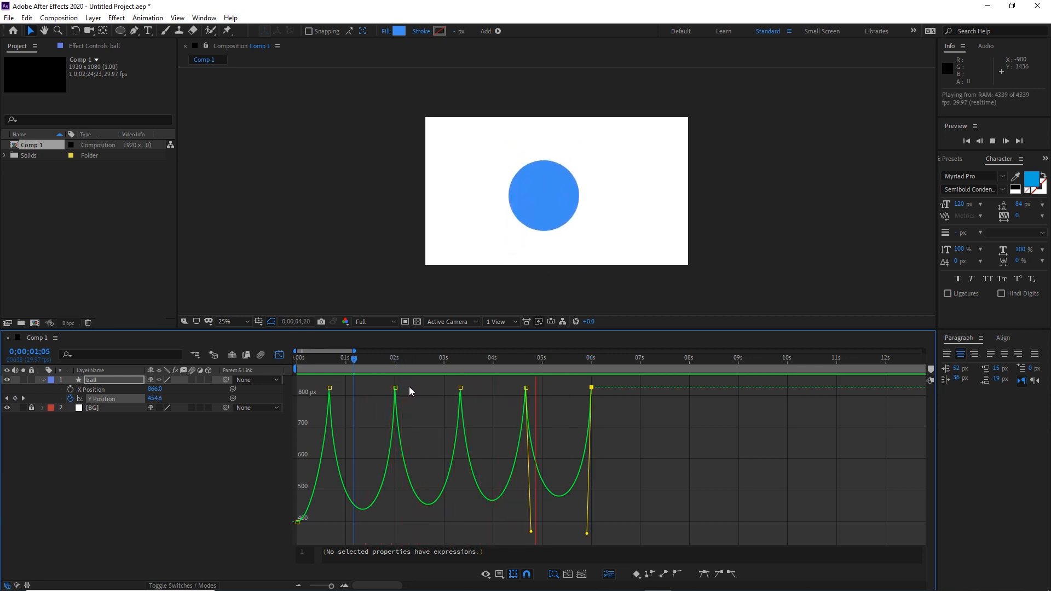
Stop the preview, return to 0;00;06;00 and show a wider span of the timeline as layer keyframes instead of the Graph Editor.
key("space")
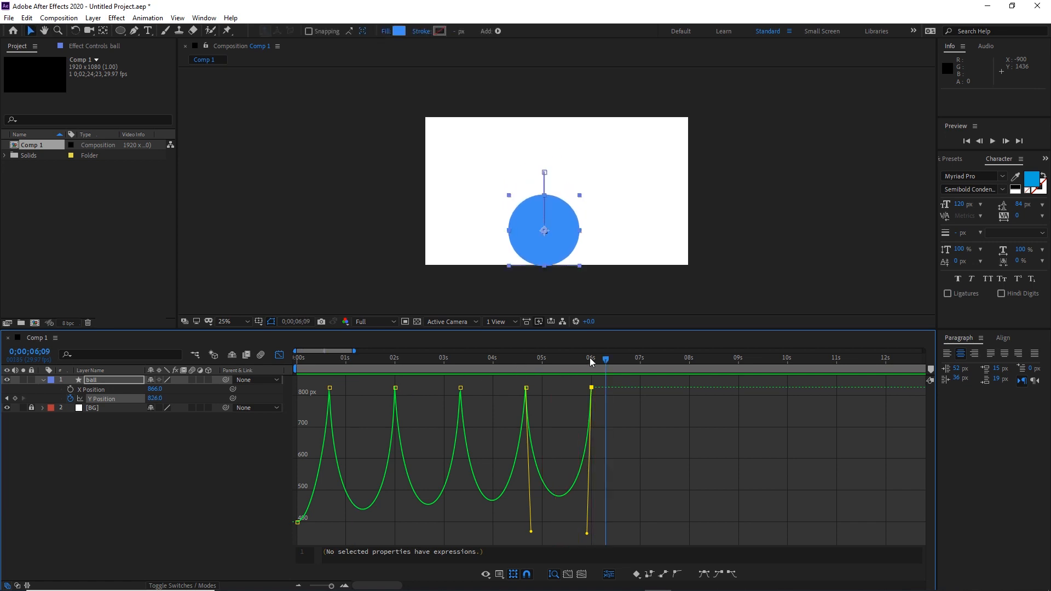
left_click_drag(605, 359, 596, 360)
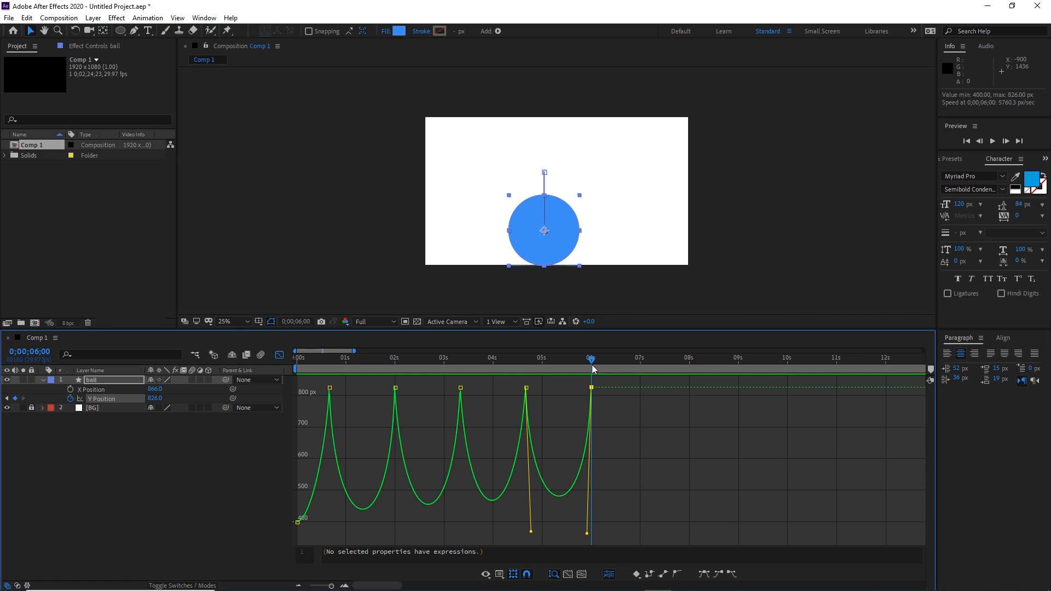
left_click(282, 358)
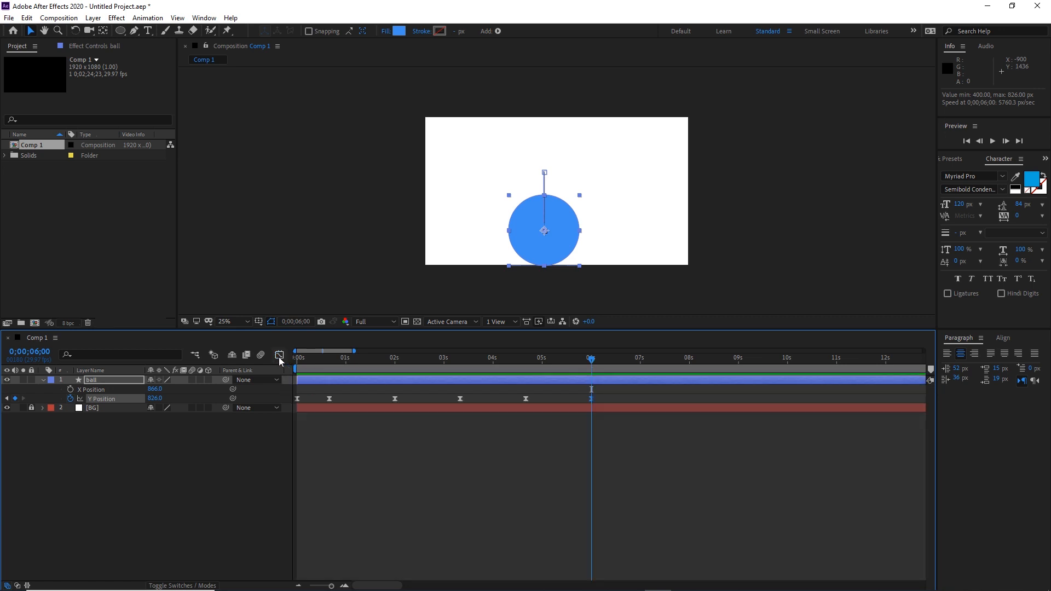
left_click(299, 587)
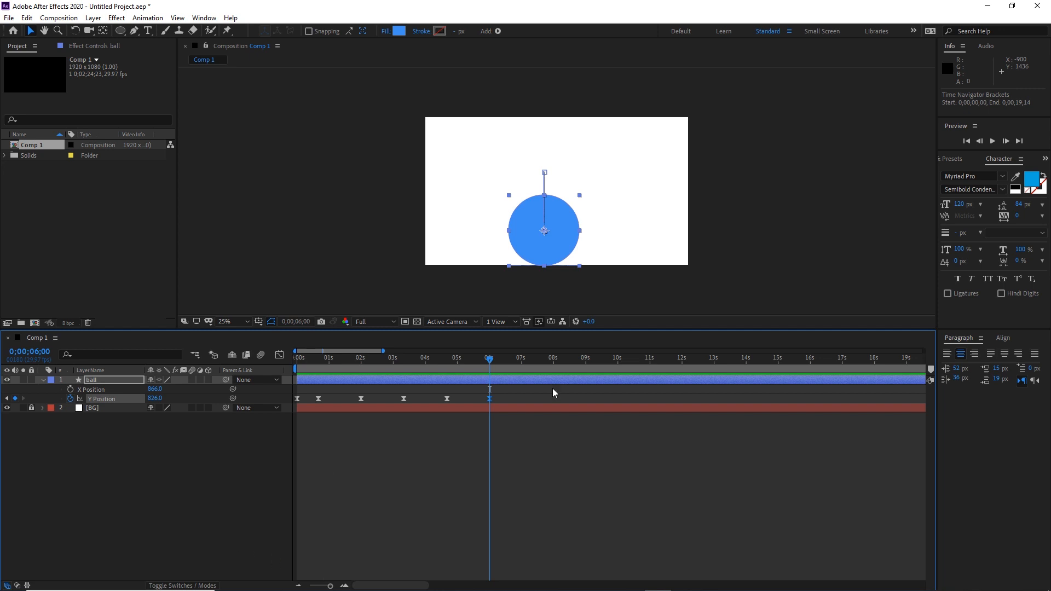
Add a Y Position keyframe with the value 458 to the ball at 0;00;06;20.
left_click_drag(489, 359, 452, 368)
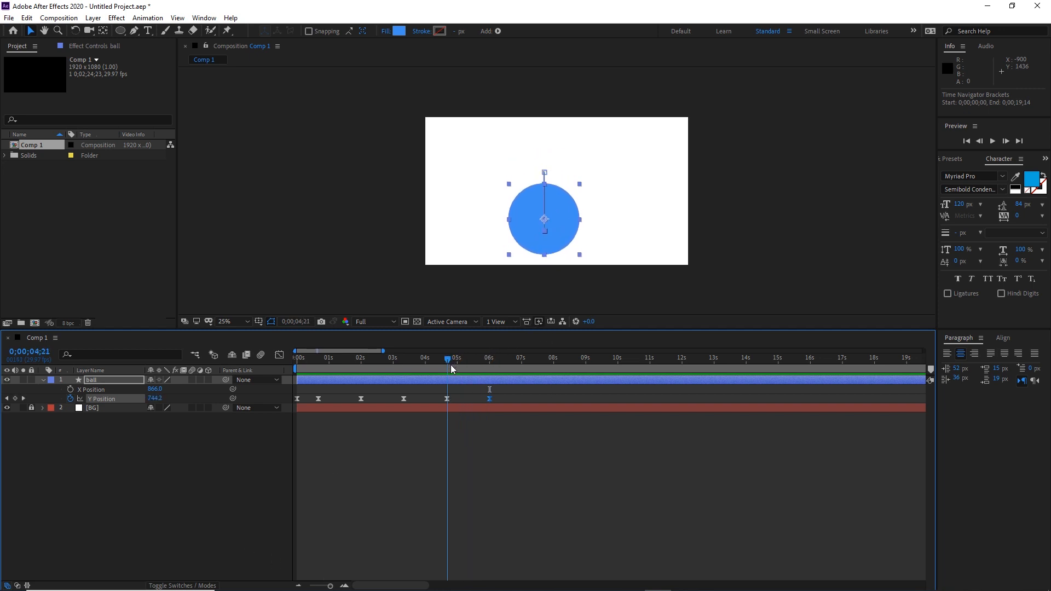
left_click_drag(451, 366, 491, 365)
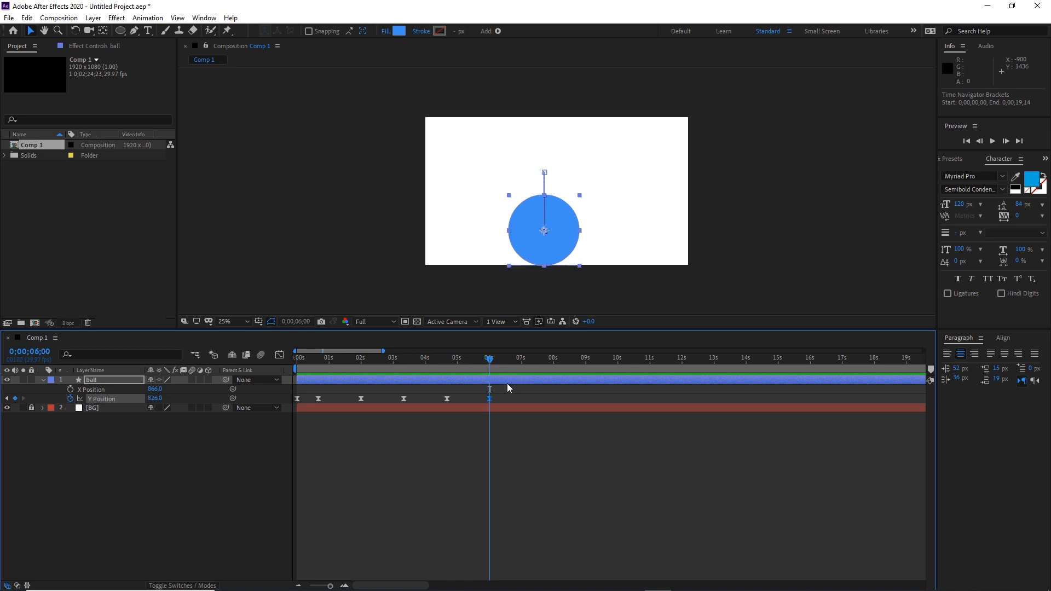
key("shift+Page_Down")
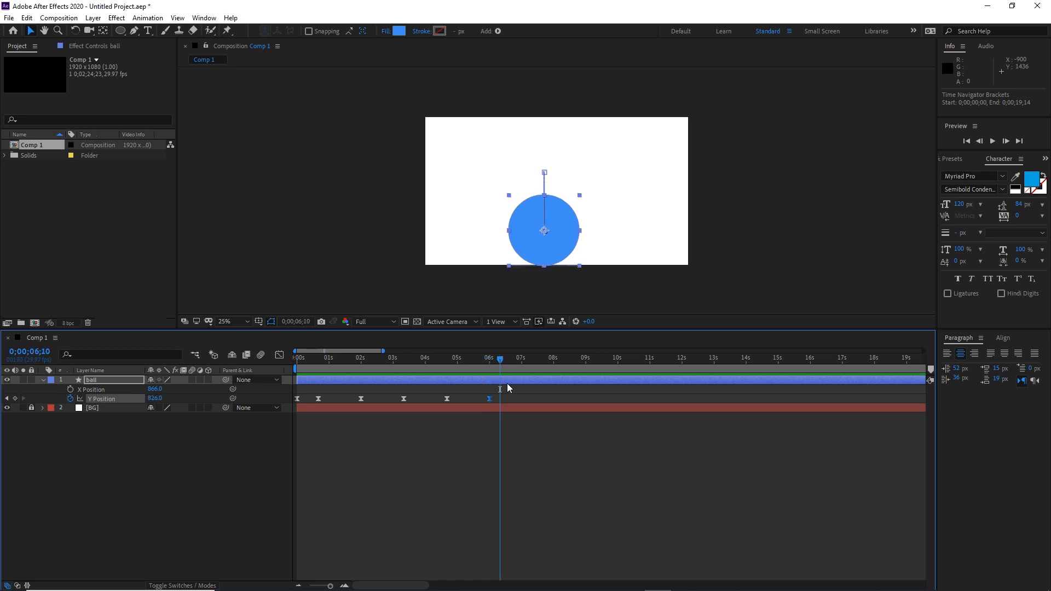
key("shift+Page_Down")
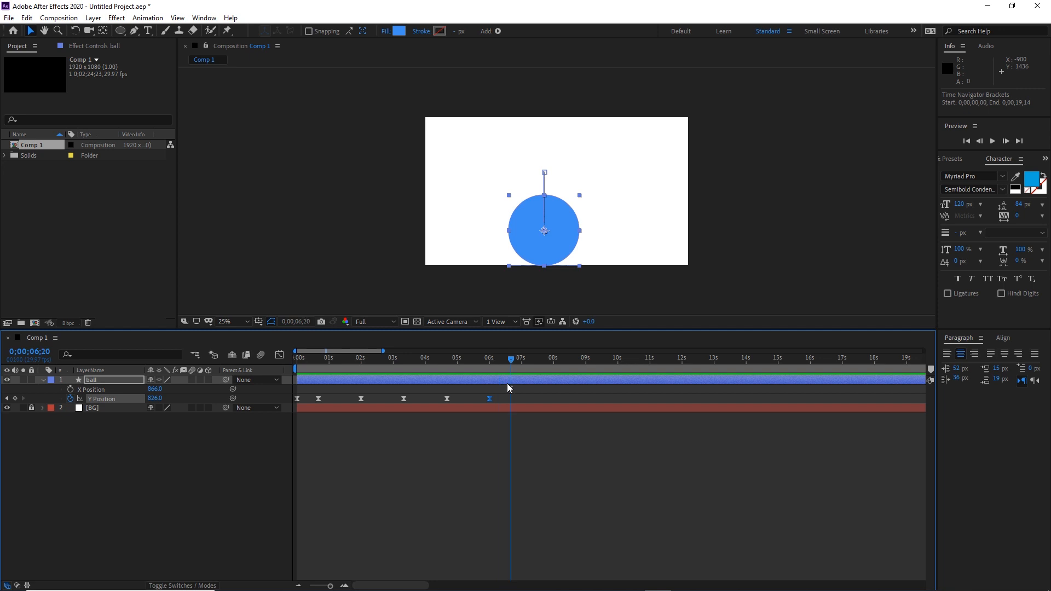
left_click_drag(154, 399, 71, 397)
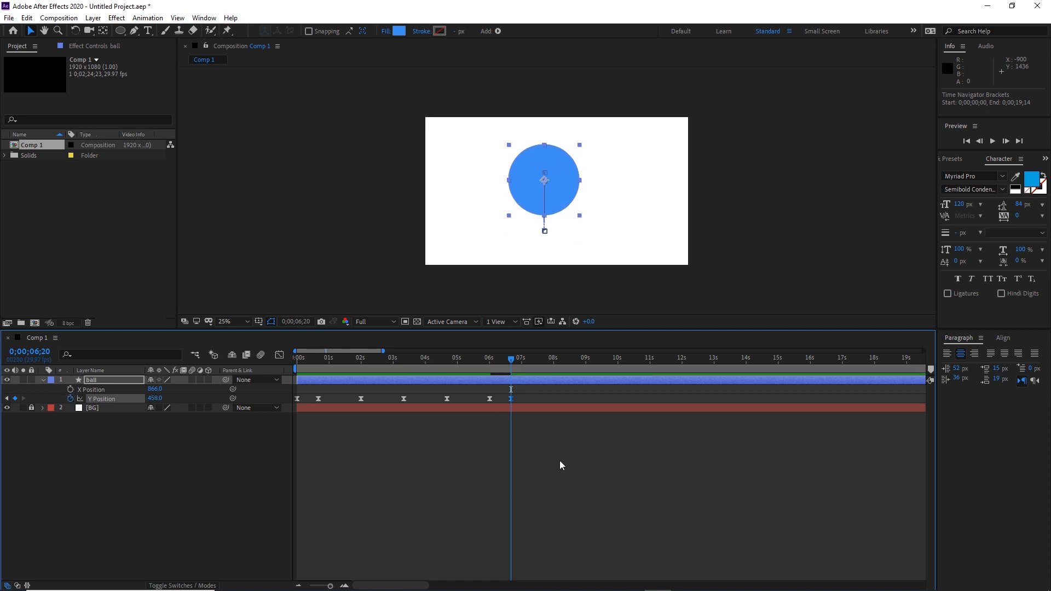
Copy the ball's 6-second Y Position keyframe and paste it at 0;00;07;10.
key("shift+Page_Down")
key("shift+Page_Down")
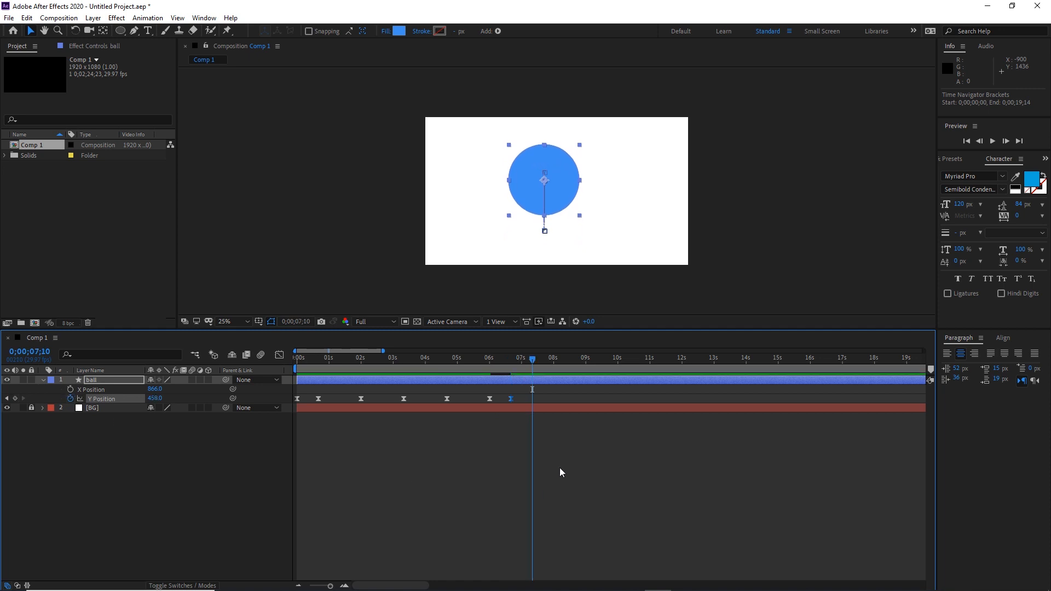
left_click(490, 399)
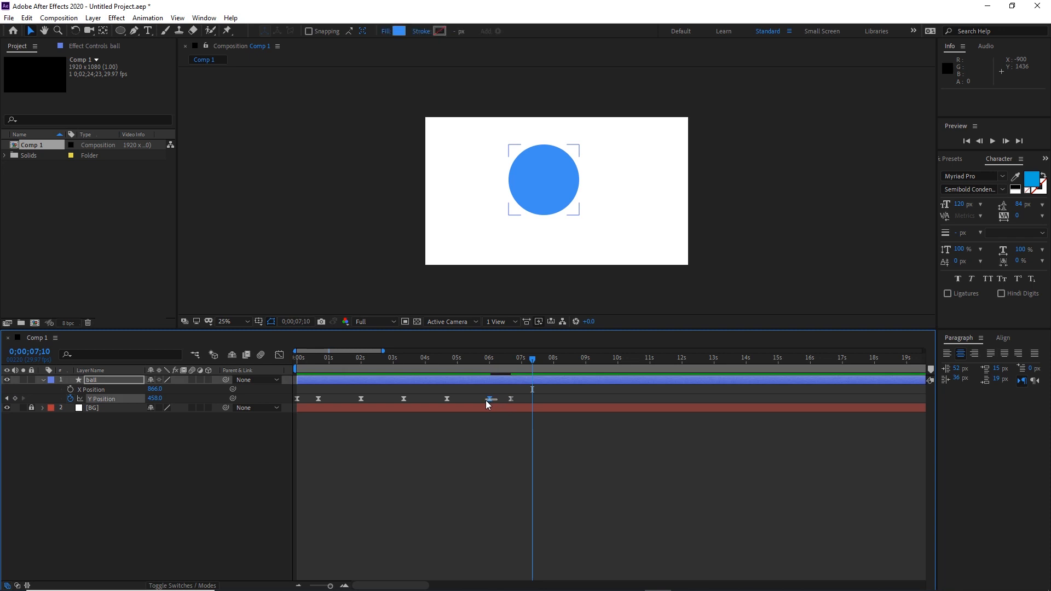
key("ctrl+c")
key("ctrl+v")
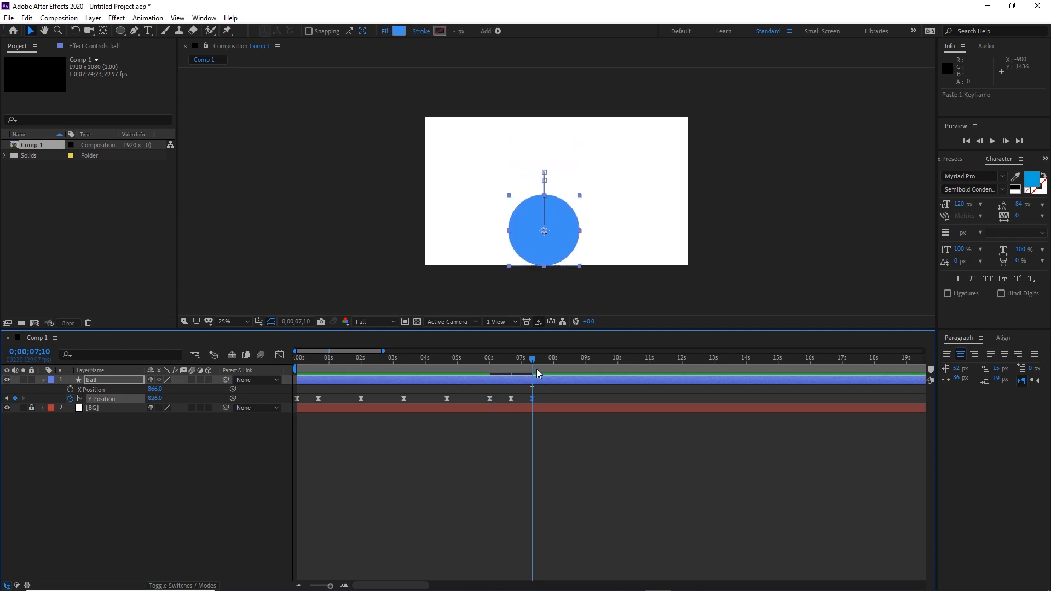
In the Graph Editor, pull the outgoing handle of the 6-second keyframe to about 390 px so the ball rises quickly.
left_click_drag(531, 360, 491, 400)
left_click(280, 355)
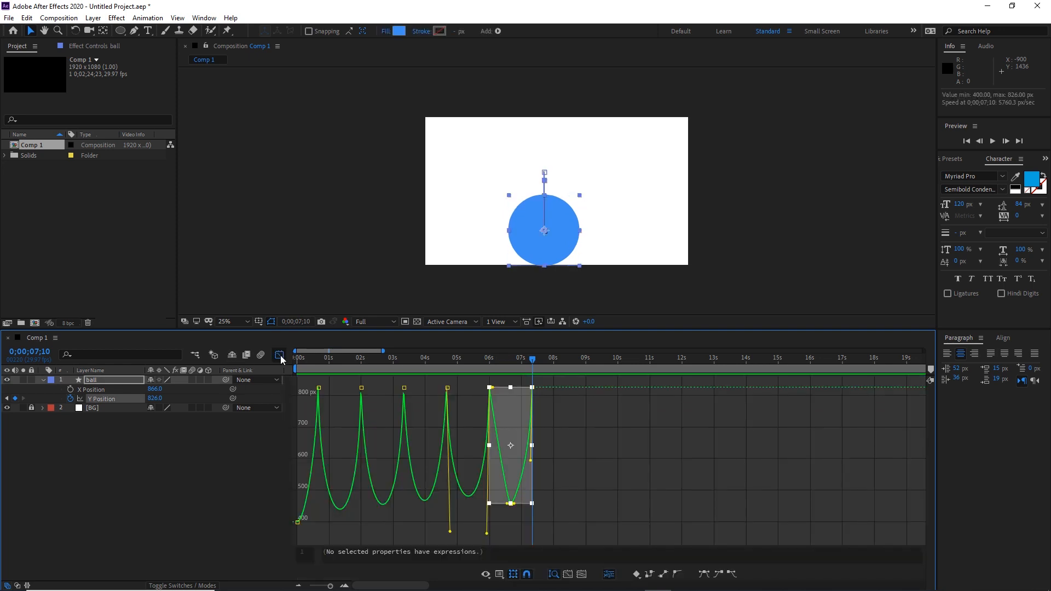
left_click(596, 488)
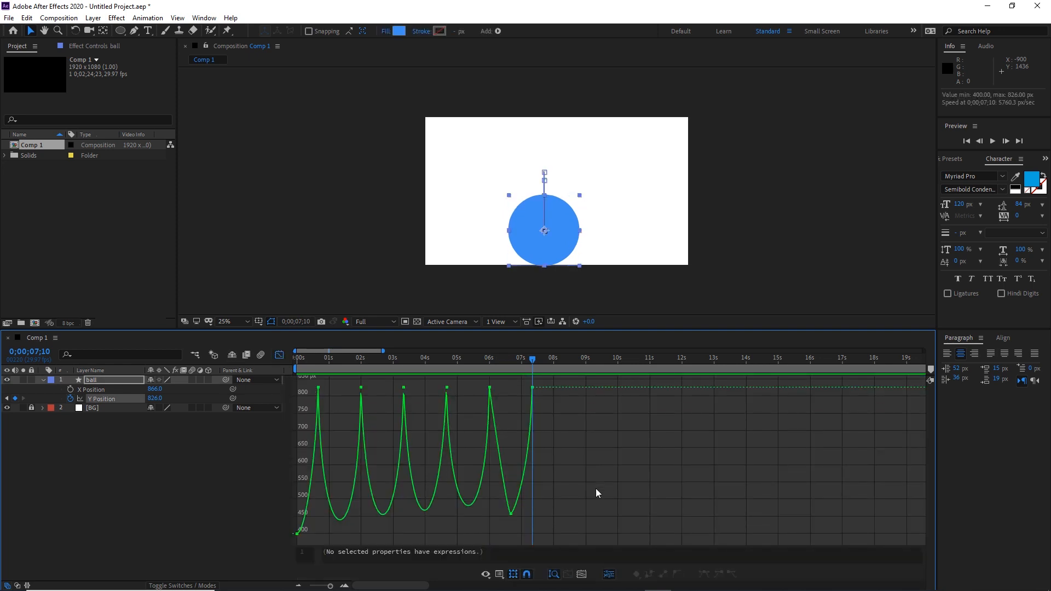
left_click(345, 586)
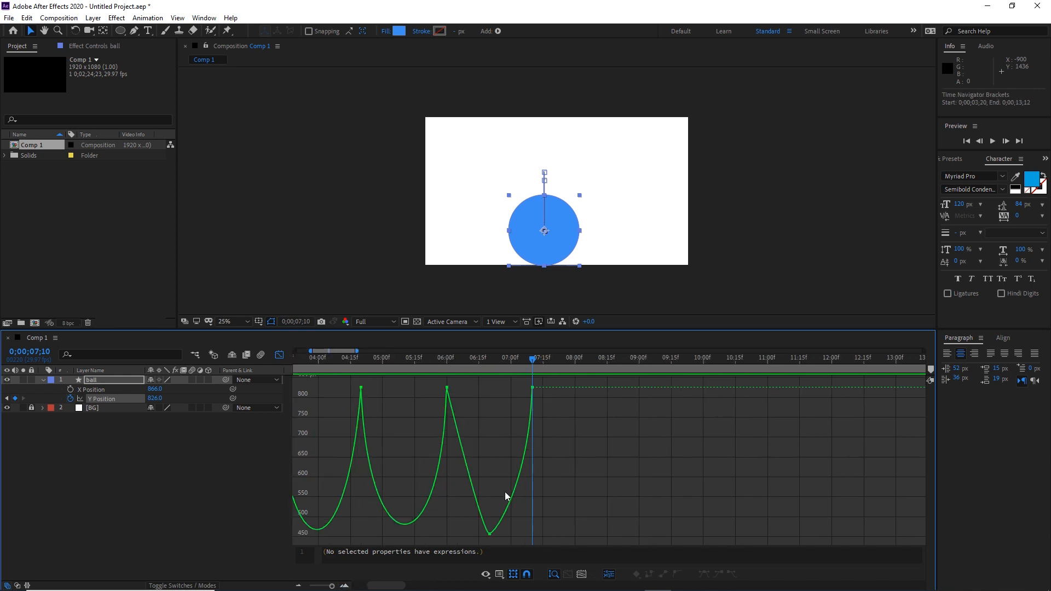
left_click_drag(445, 376, 458, 403)
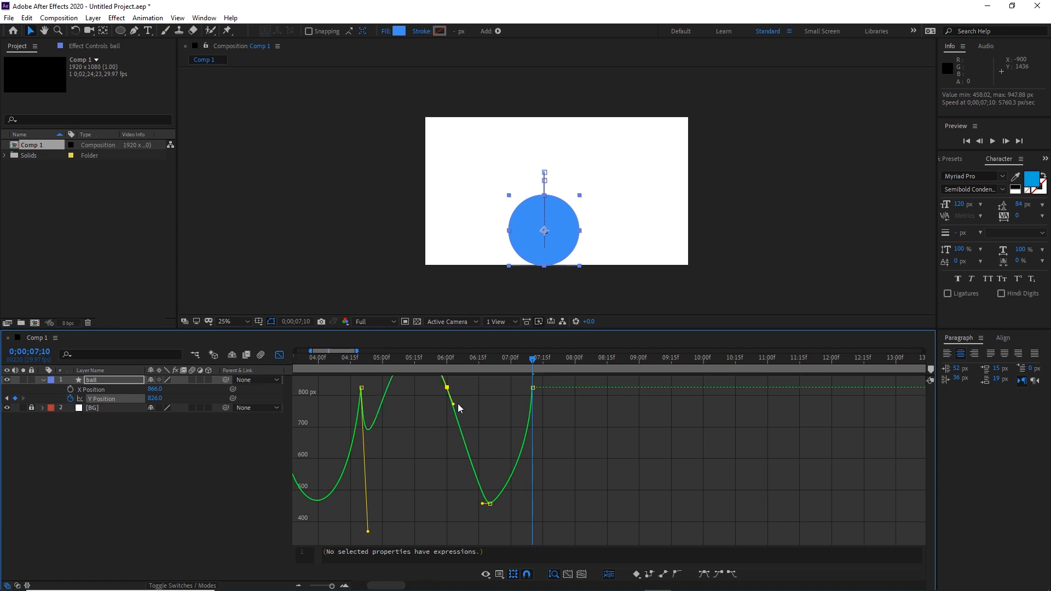
key("ctrl+z")
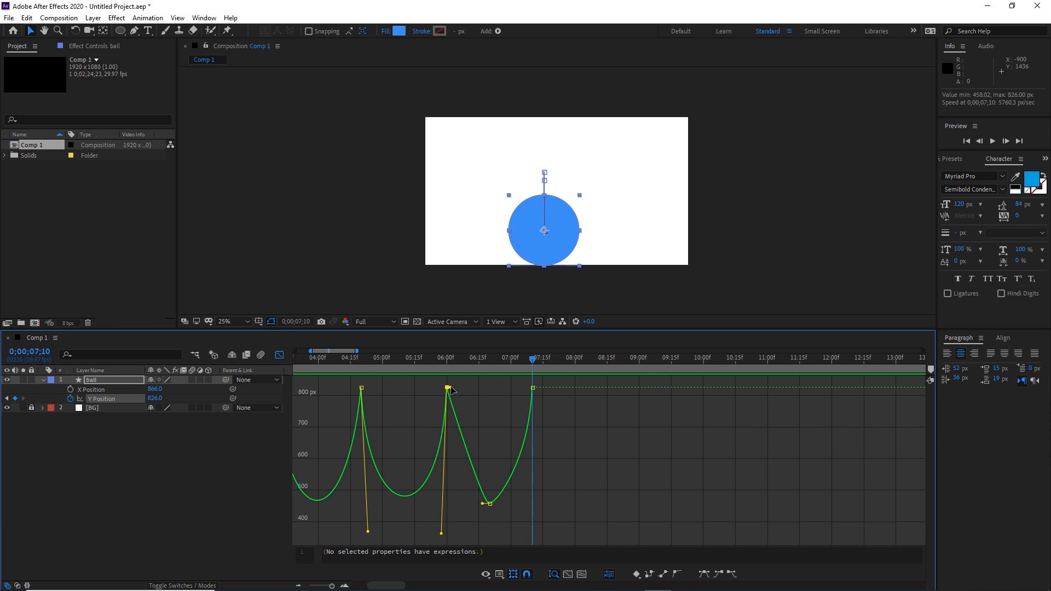
left_click_drag(454, 407, 452, 524)
Adjust the 6;20 peak keyframe's handle and pull the incoming handle of the 7;10 keyframe to about 555 px.
left_click(491, 504)
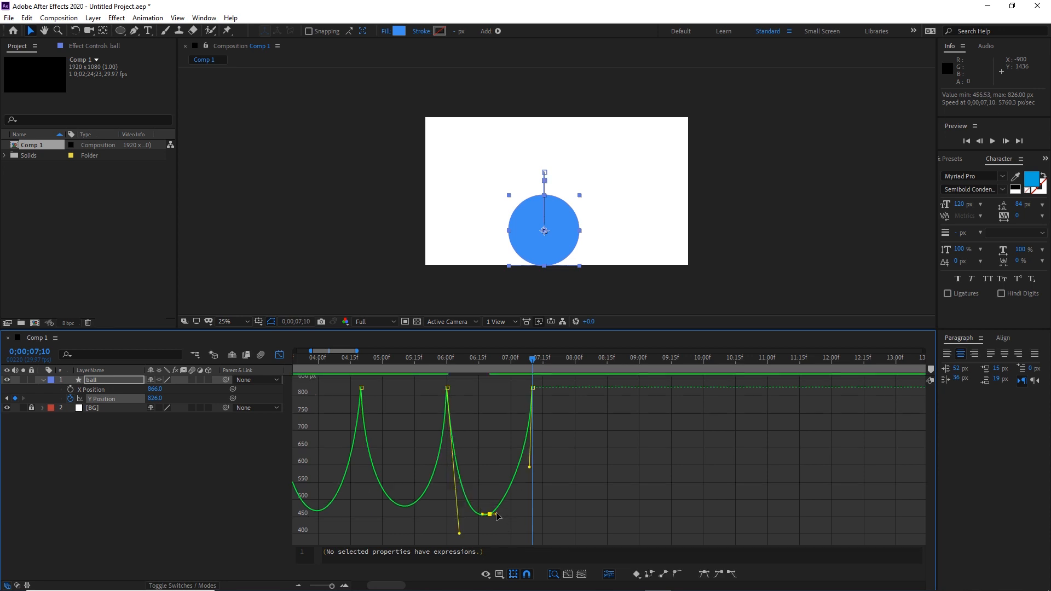
left_click_drag(497, 515, 479, 514)
left_click_drag(543, 460, 518, 368)
left_click_drag(530, 481, 524, 488)
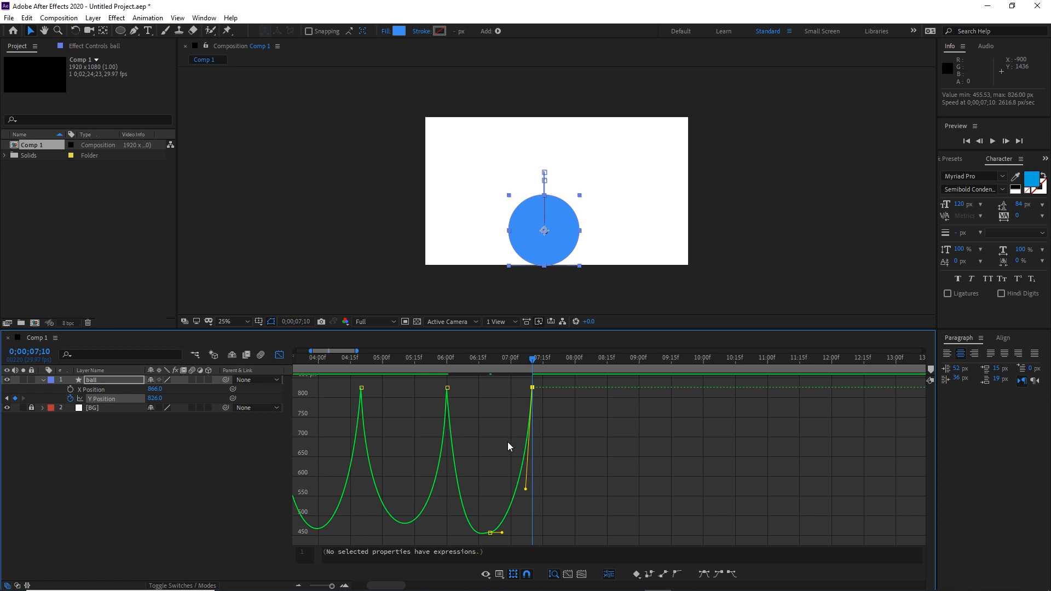
Return to the layer keyframe view and preview the fifth bounce from 0;00;06;00.
left_click(279, 355)
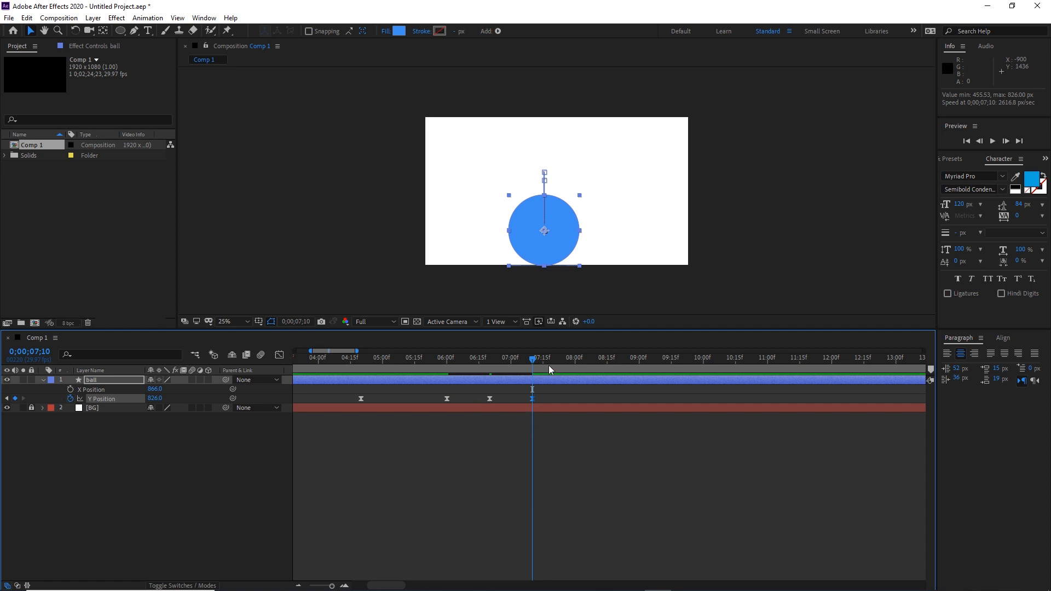
left_click_drag(534, 359, 447, 360)
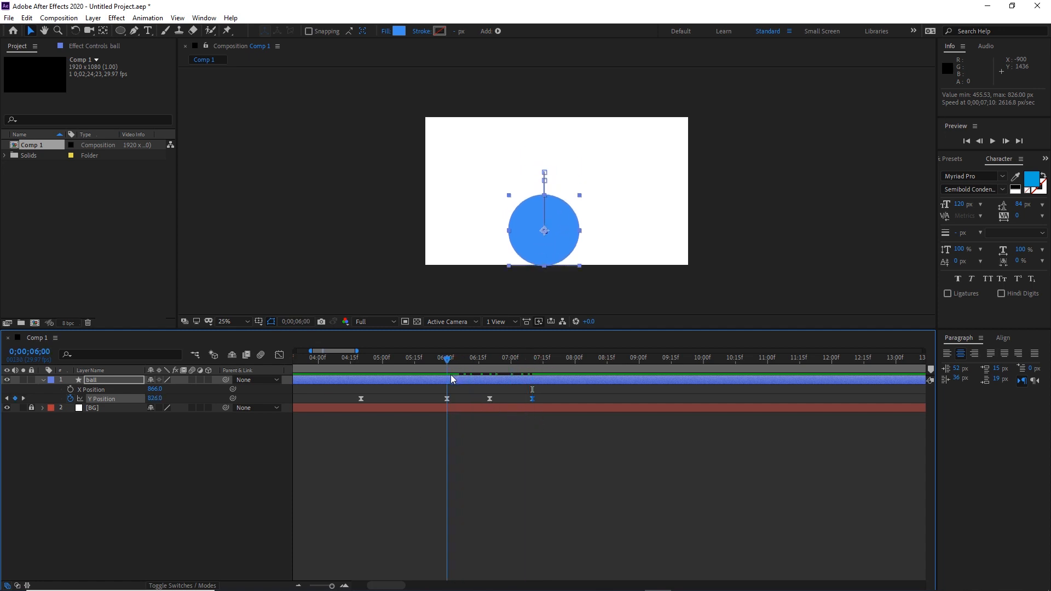
key("space")
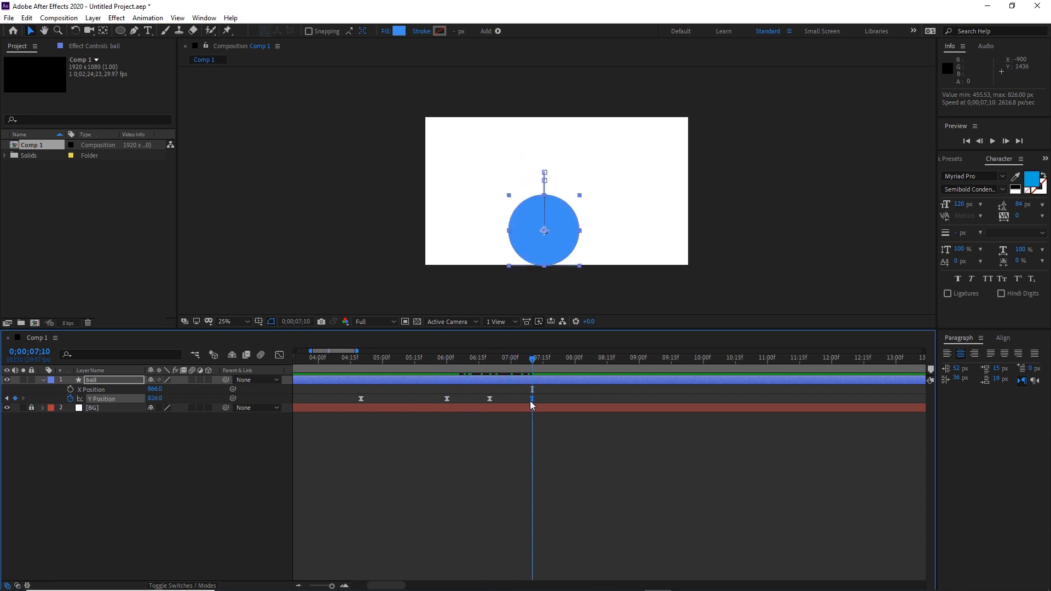
Lengthen the fifth bounce by moving its landing keyframe to 0;00;08;20 and its peak keyframe to 0;00;07;10.
key("space")
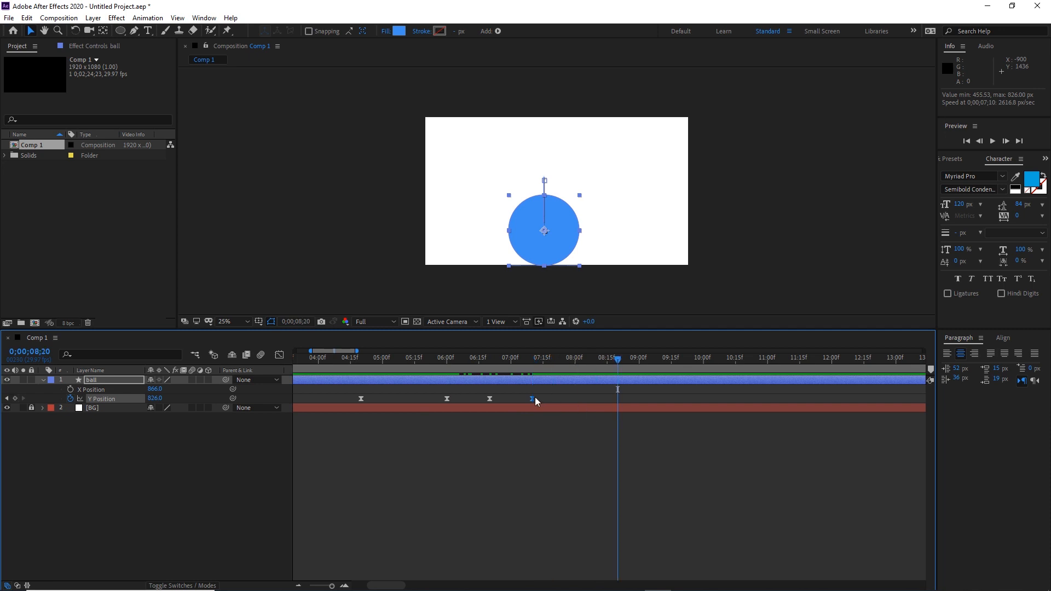
left_click_drag(534, 398, 614, 405)
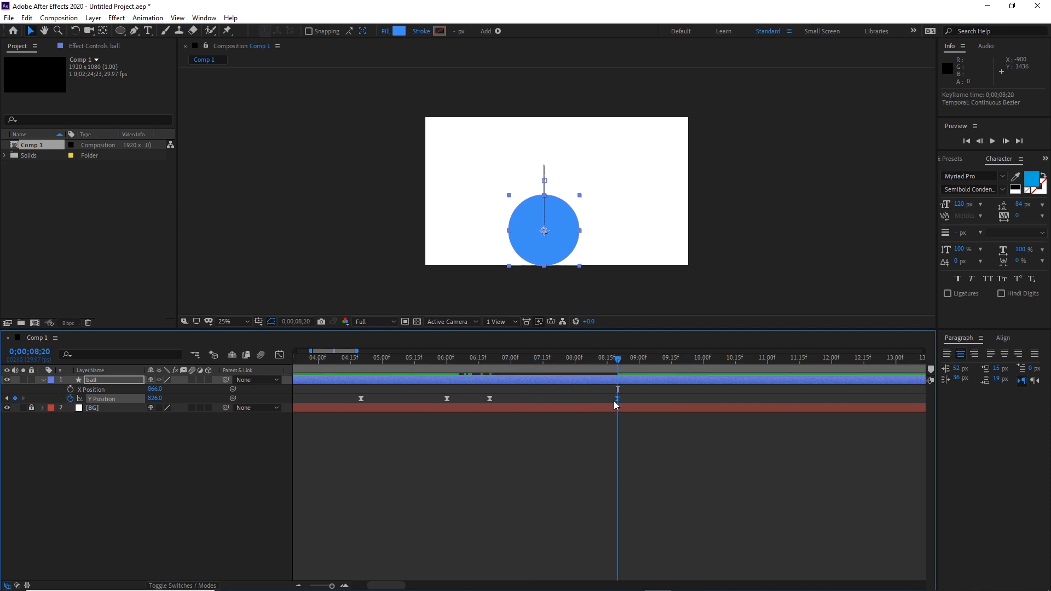
key("shift+Page_Up")
key("shift+Page_Up")
key("shift+Page_Up")
key("shift+Page_Up")
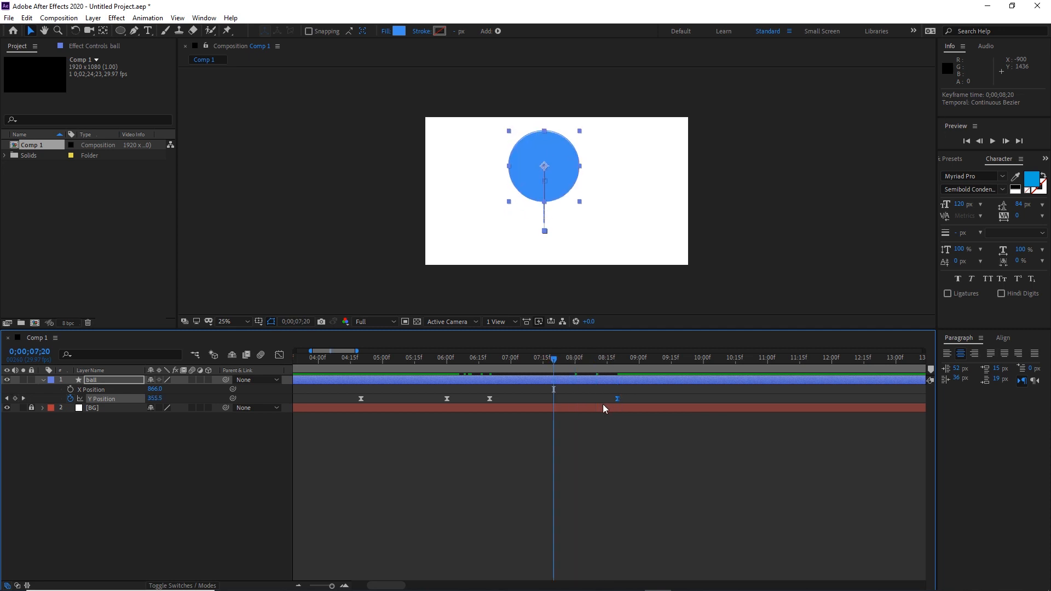
left_click_drag(495, 398, 530, 400)
In the Graph Editor, reshape the lengthened bounce's rise by setting the 6-second keyframe's outgoing handle to about 190 px.
left_click_drag(473, 378, 422, 401)
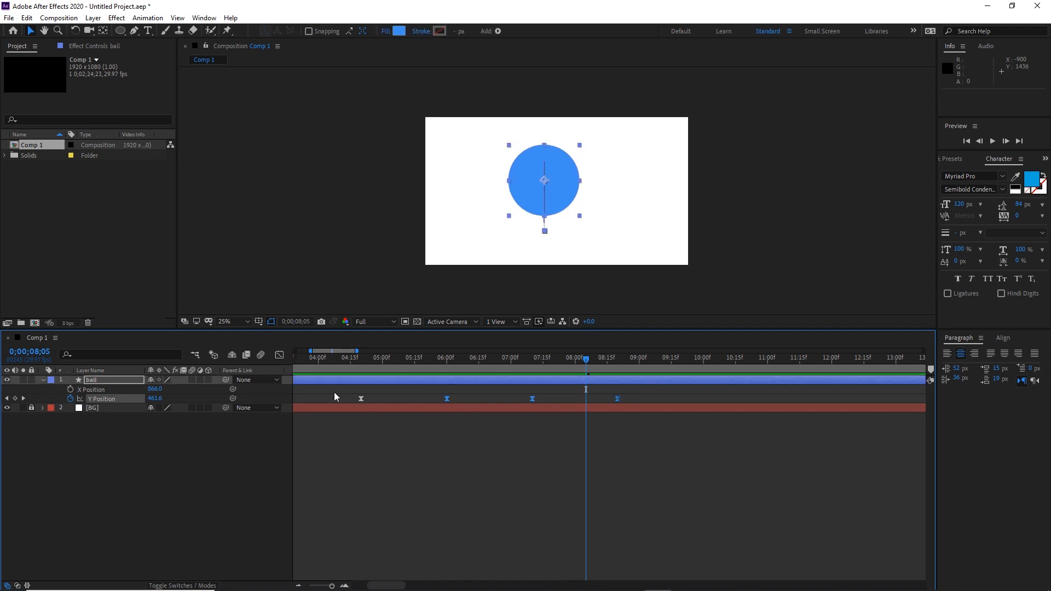
left_click(279, 356)
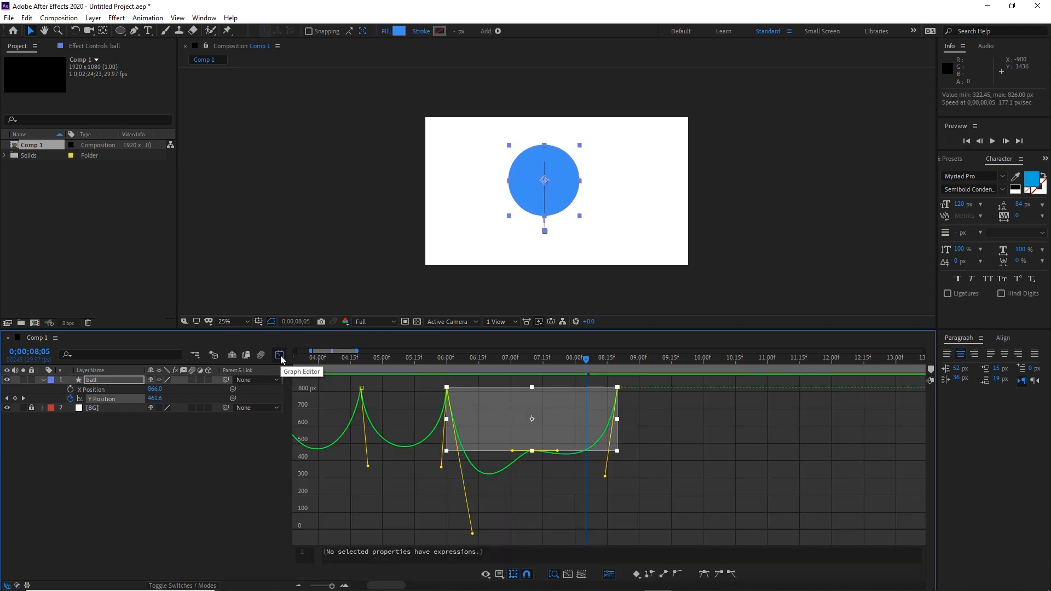
left_click(544, 477)
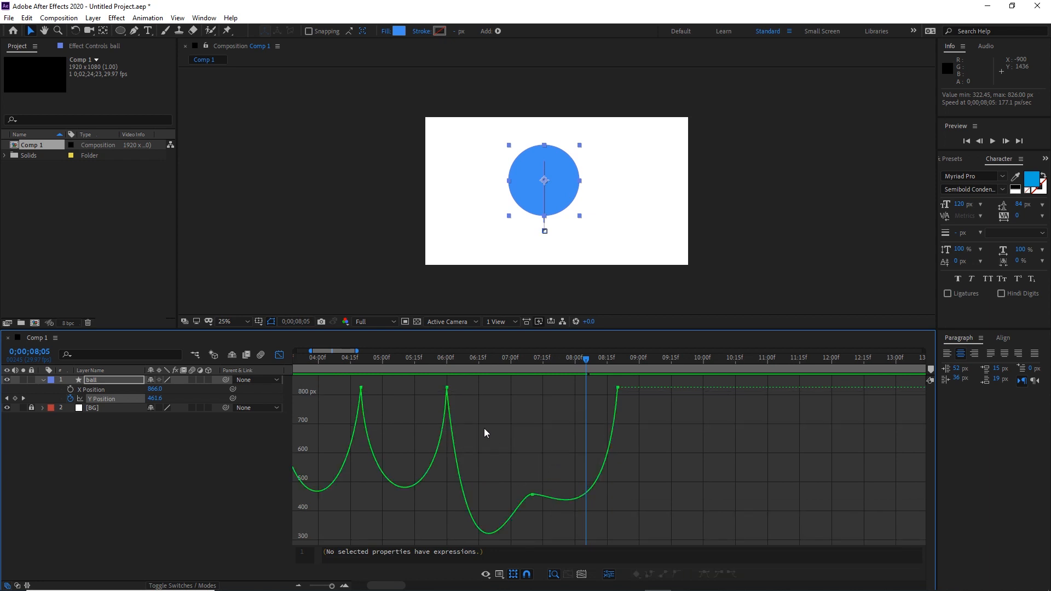
left_click_drag(448, 382, 445, 394)
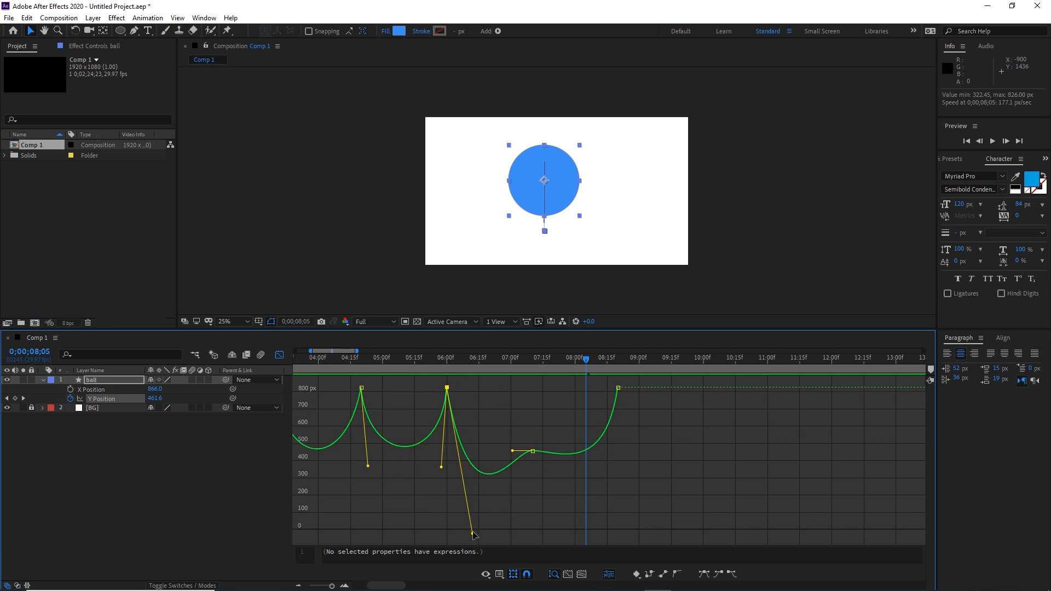
left_click_drag(473, 532, 466, 497)
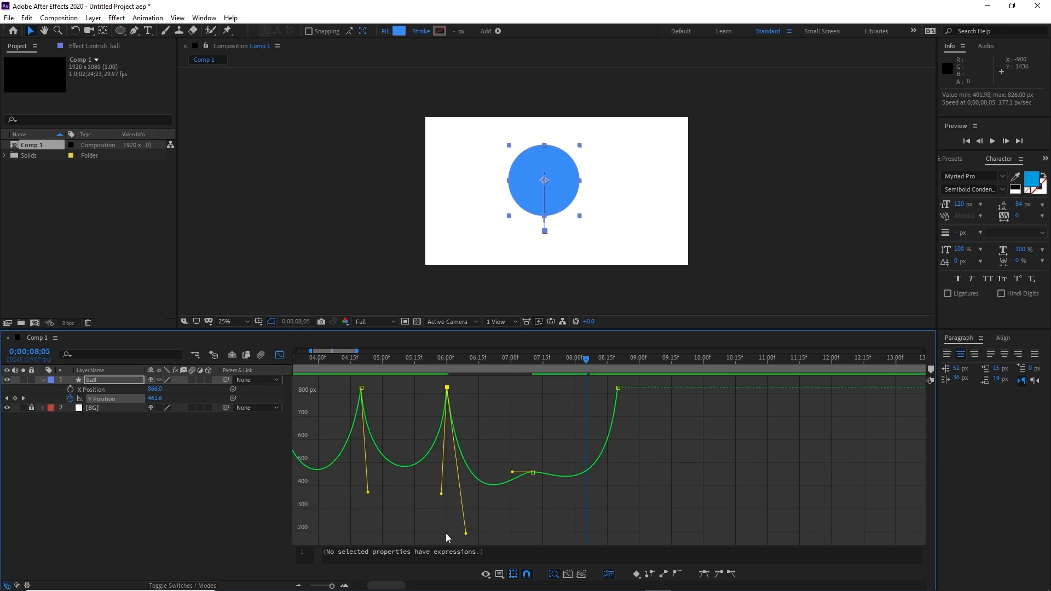
Enlarge the timeline area and shape a high fifth arc, with its peak keyframe at about 200 px and long horizontal handles.
left_click_drag(639, 429, 614, 384)
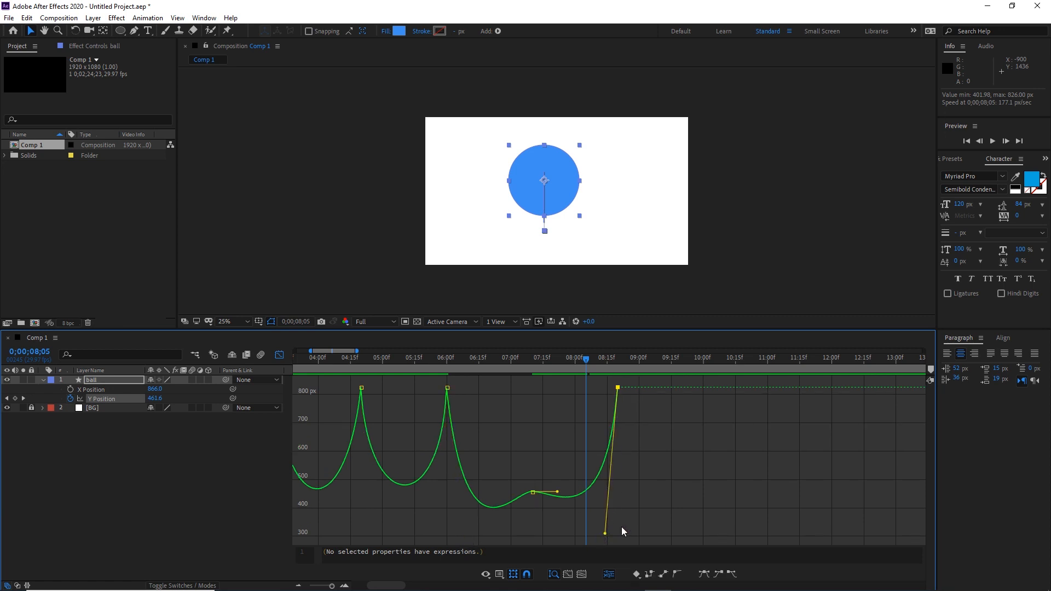
left_click_drag(680, 330, 681, 281)
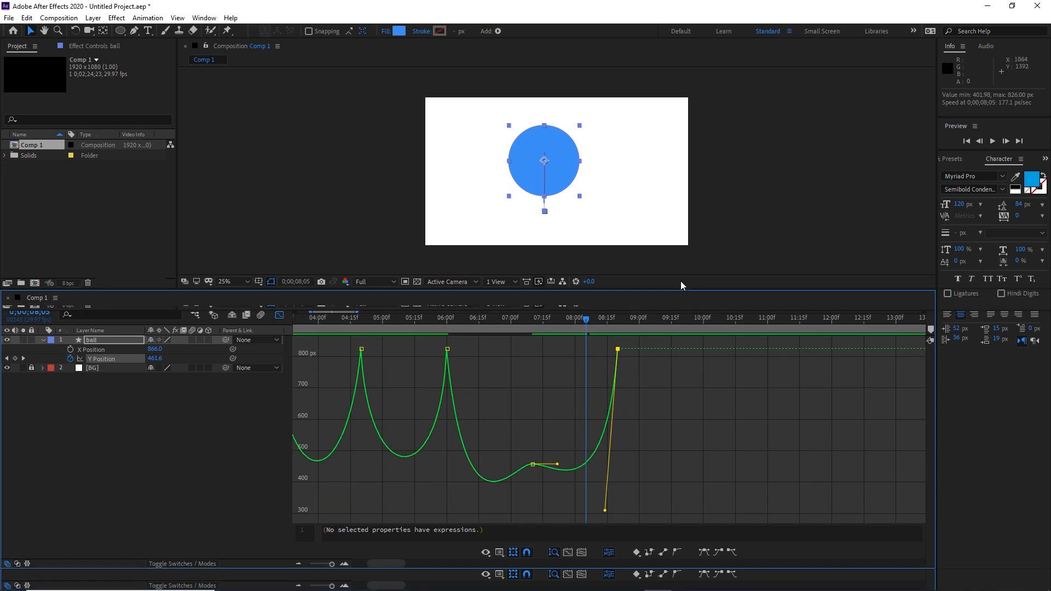
mouse_move(602, 529)
left_mouse_down()
mouse_move(602, 563)
mouse_move(586, 527)
mouse_move(580, 426)
mouse_move(515, 480)
mouse_move(533, 465)
mouse_move(534, 532)
mouse_move(586, 527)
left_mouse_up()
left_click_drag(508, 527, 485, 527)
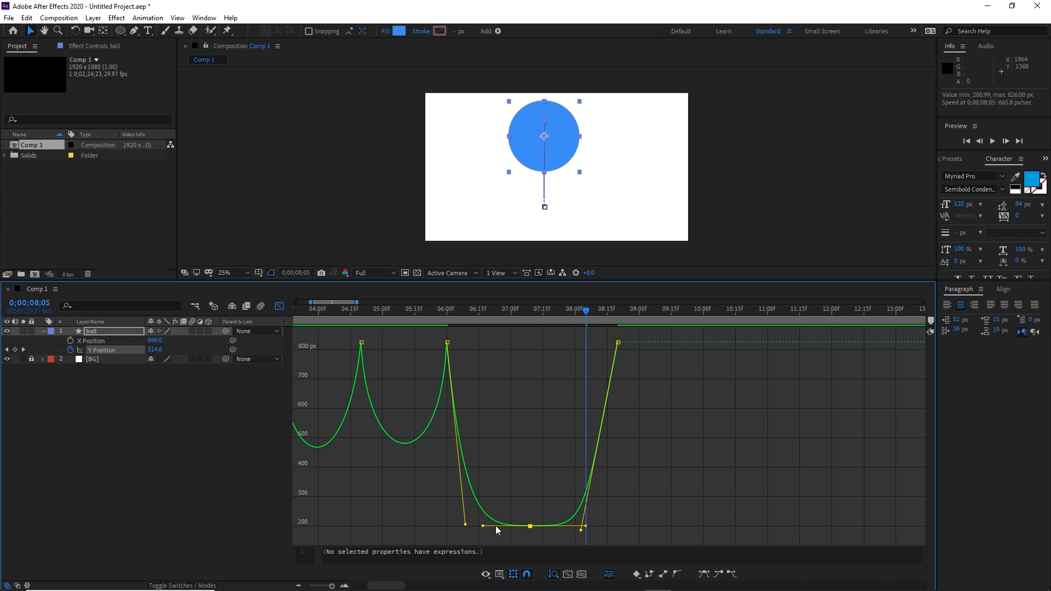
Play the animation from about 0;00;04;23 to compare the high fifth bounce with the previous one.
mouse_move(495, 526)
left_click_drag(590, 311, 369, 323)
key("space")
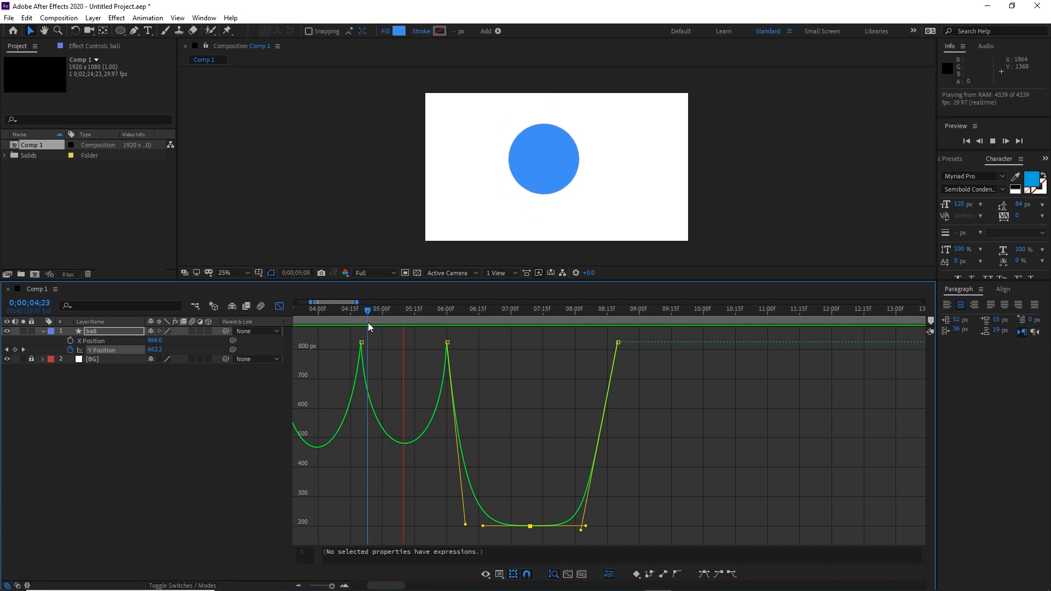
mouse_move(449, 344)
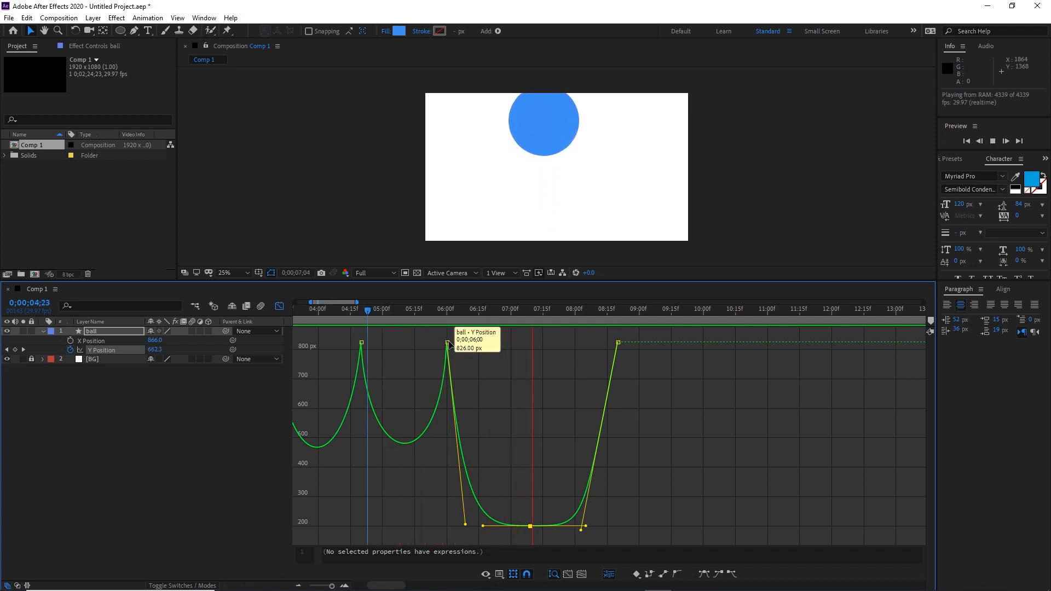
In the Graph Editor, shorten both handles of the fifth arc's peak keyframe and tilt the outgoing one to about 190 px.
key("space")
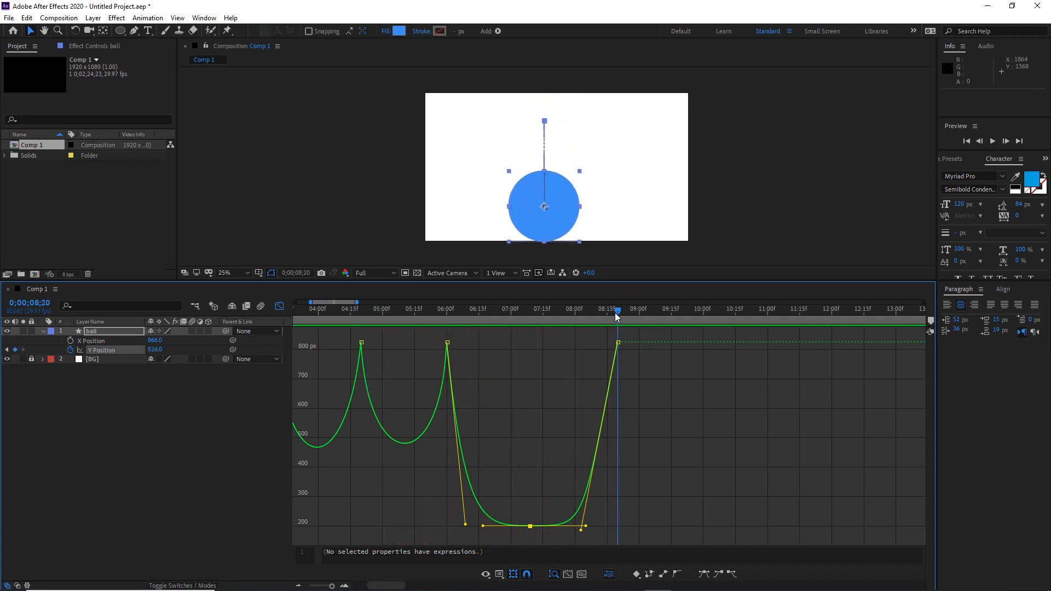
left_click_drag(617, 313, 465, 327)
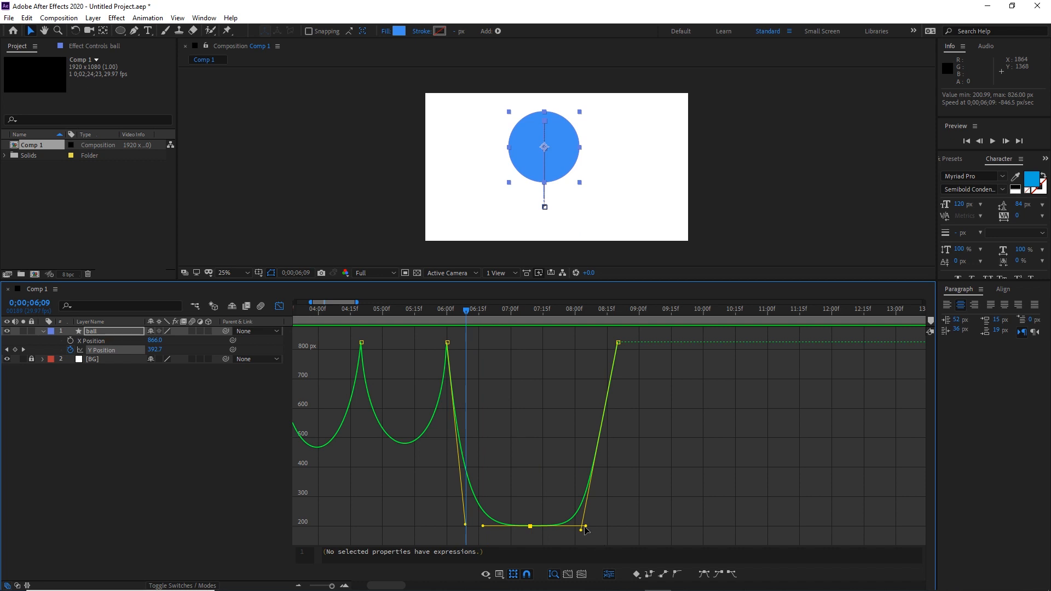
left_click_drag(583, 526, 574, 526)
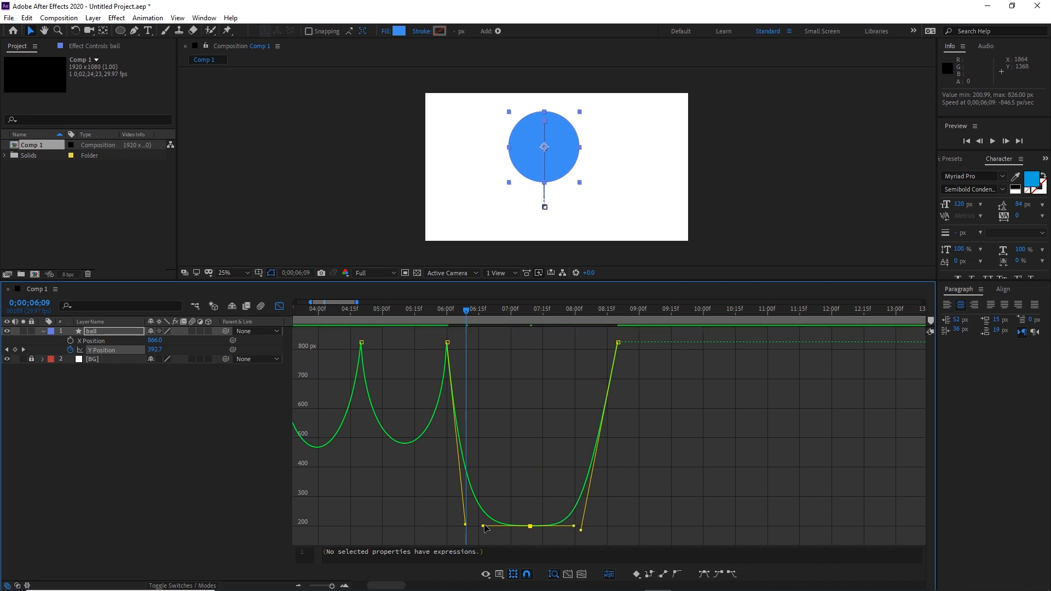
left_click_drag(482, 526, 494, 526)
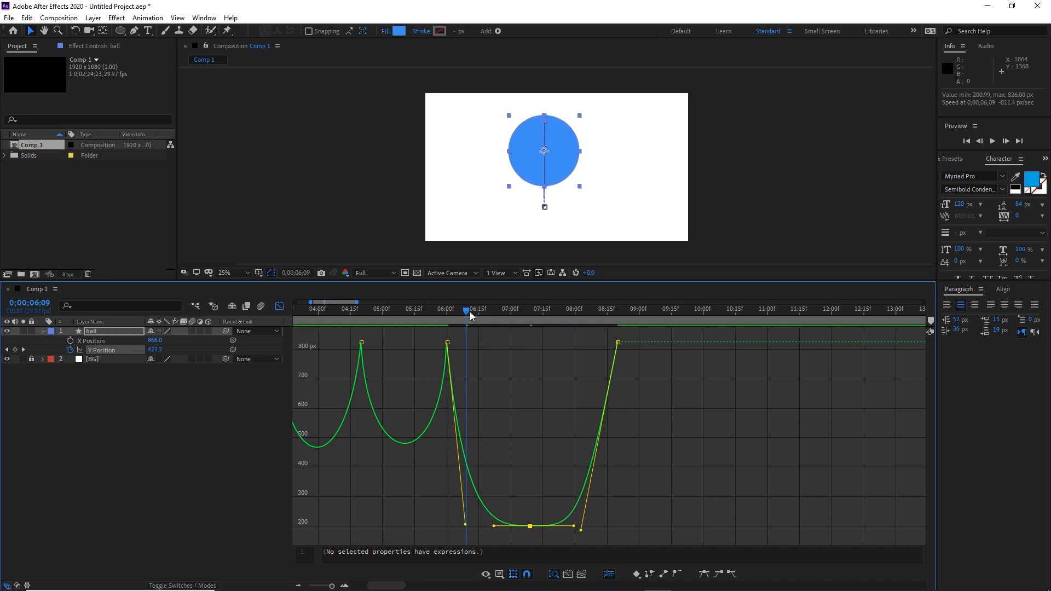
left_click_drag(470, 311, 530, 316)
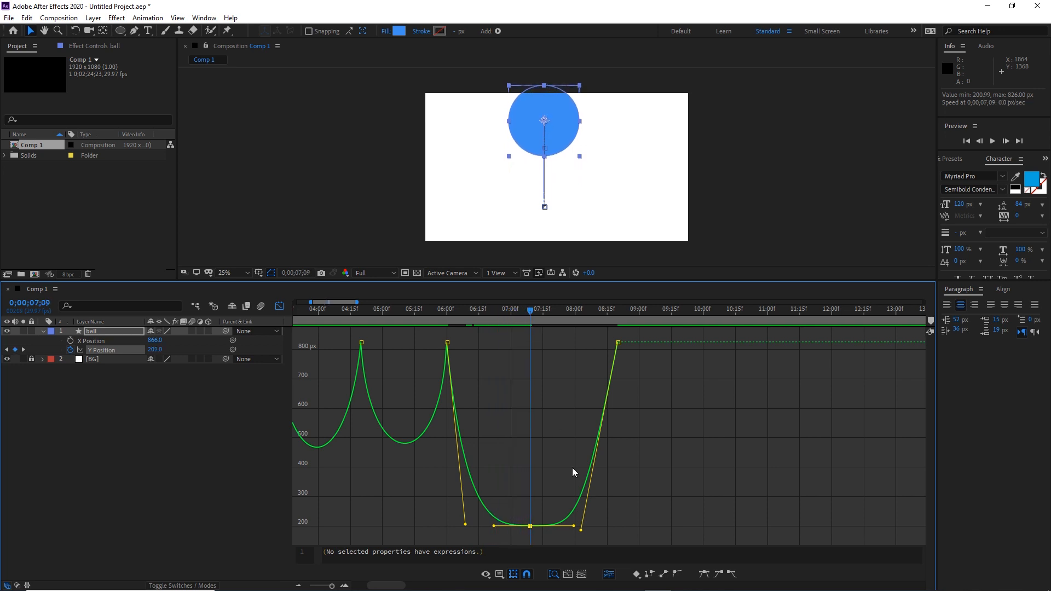
left_click_drag(562, 480, 569, 530)
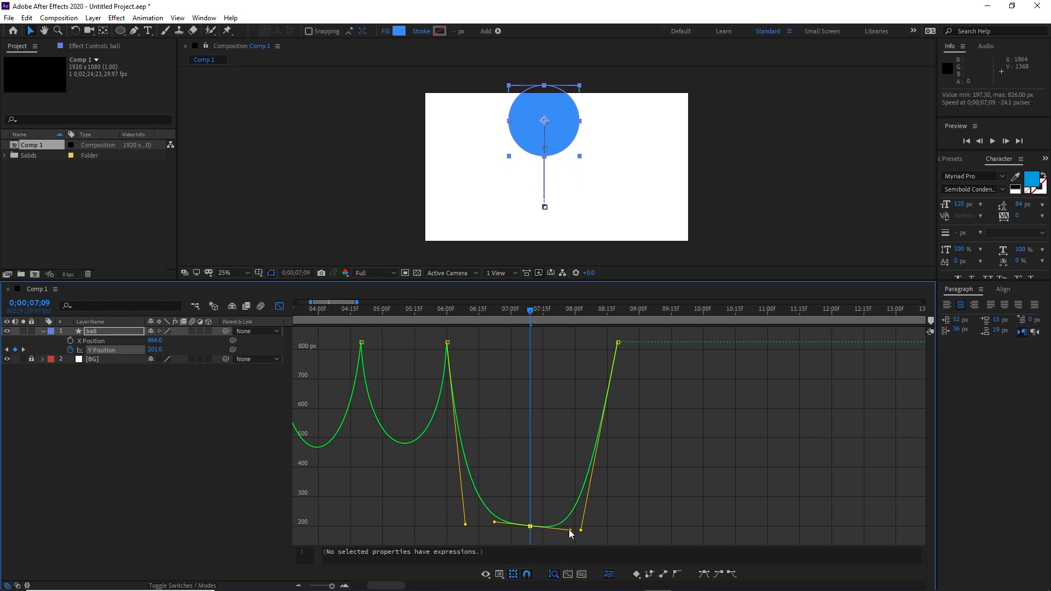
Play the animation from 0;00;05;23 to check the reshaped fifth bounce.
left_click_drag(528, 311, 432, 320)
key("space")
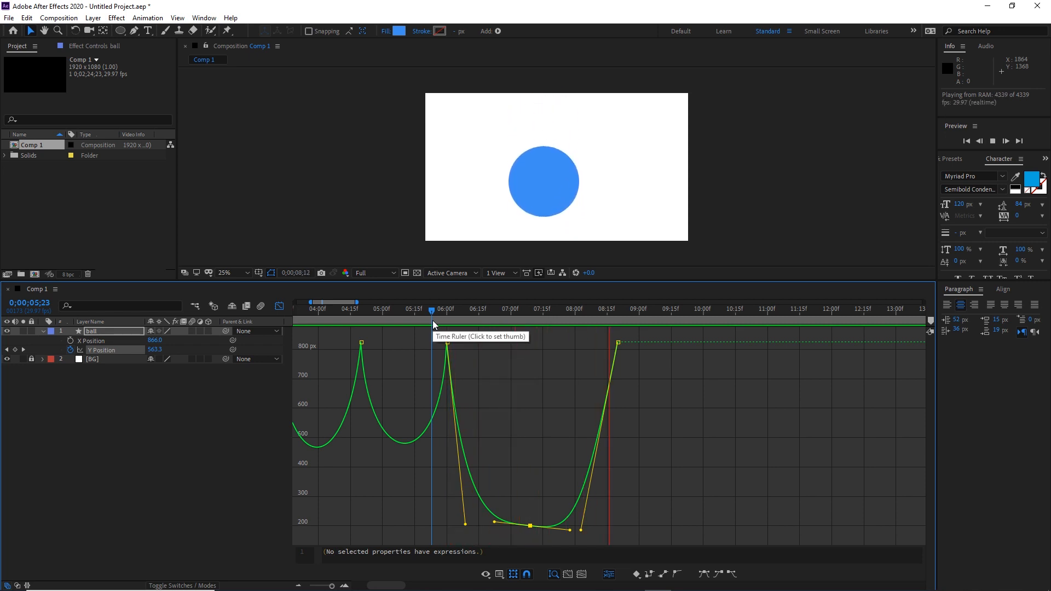
key("space")
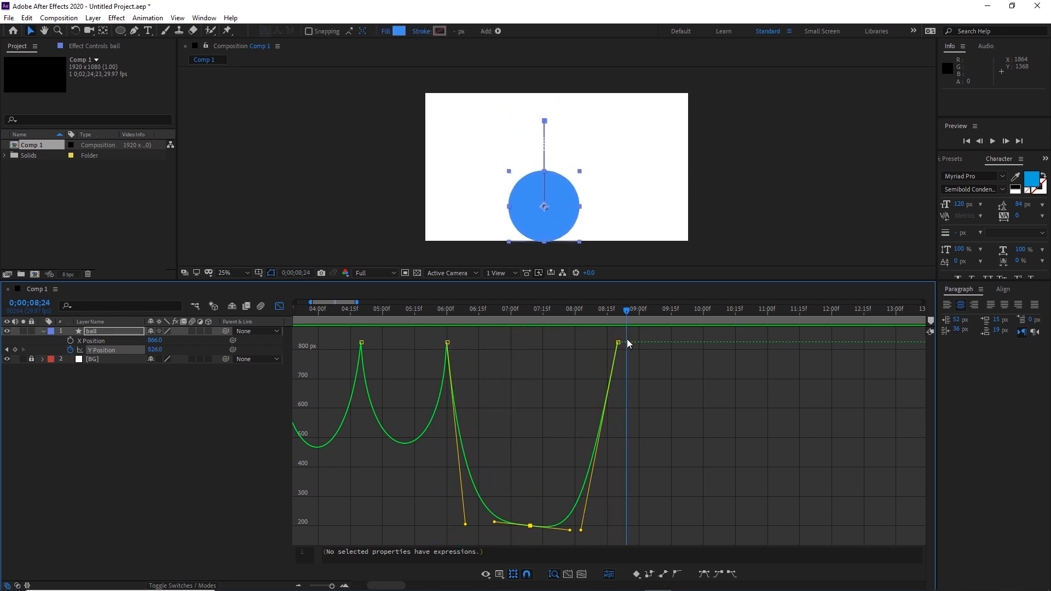
Move the fifth bounce's landing keyframe to about 0;00;08;09 and steepen its incoming handle for a faster fall.
left_click_drag(642, 366, 609, 339)
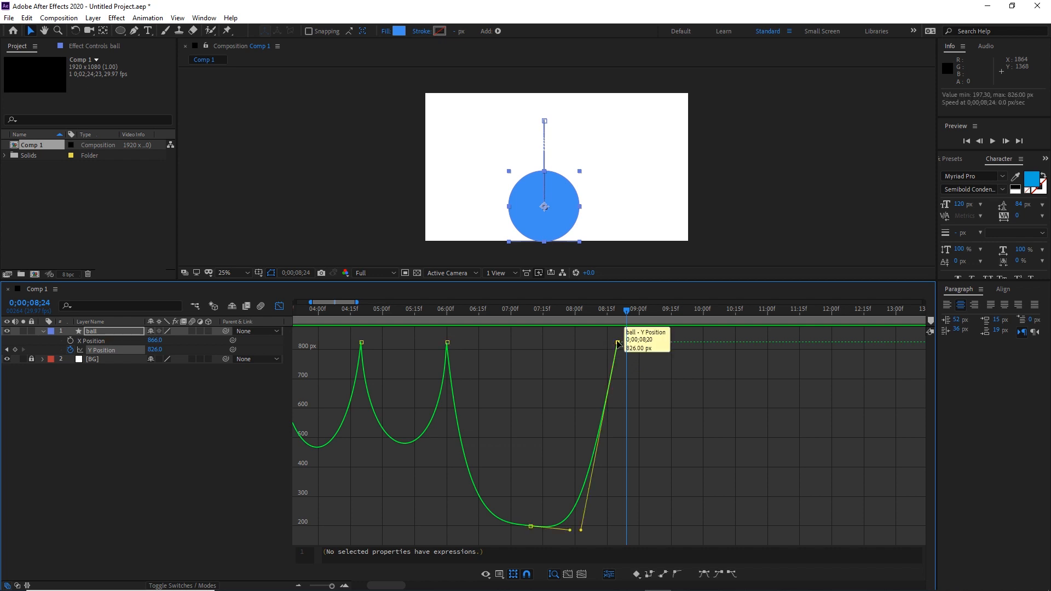
left_click_drag(618, 342, 595, 342)
left_click_drag(567, 482, 586, 520)
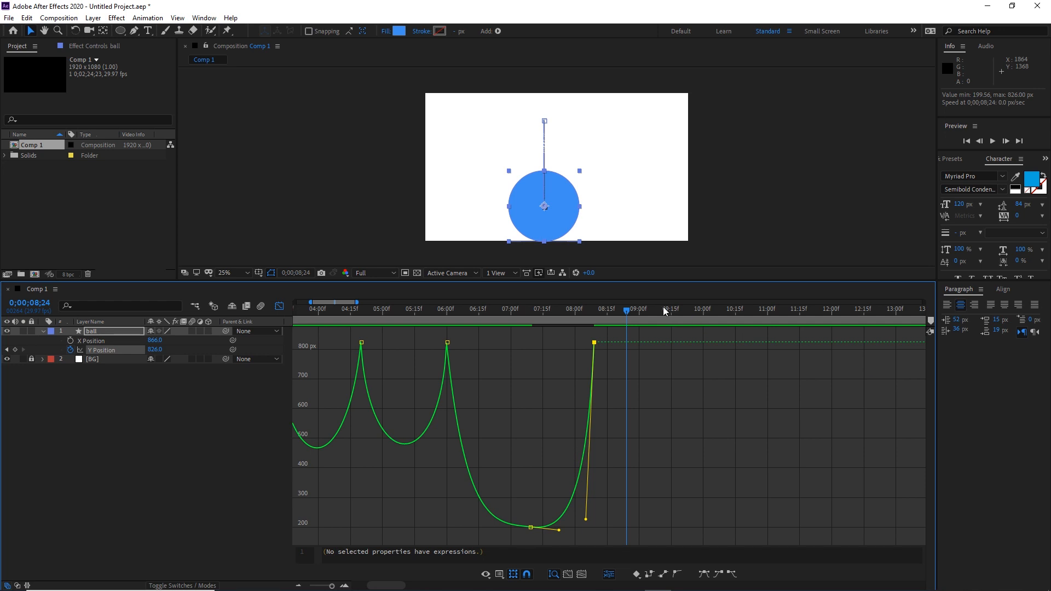
Play the animation from 0;00;05;21 to check the shortened fall of the fifth bounce.
left_click_drag(662, 311, 427, 320)
key("space")
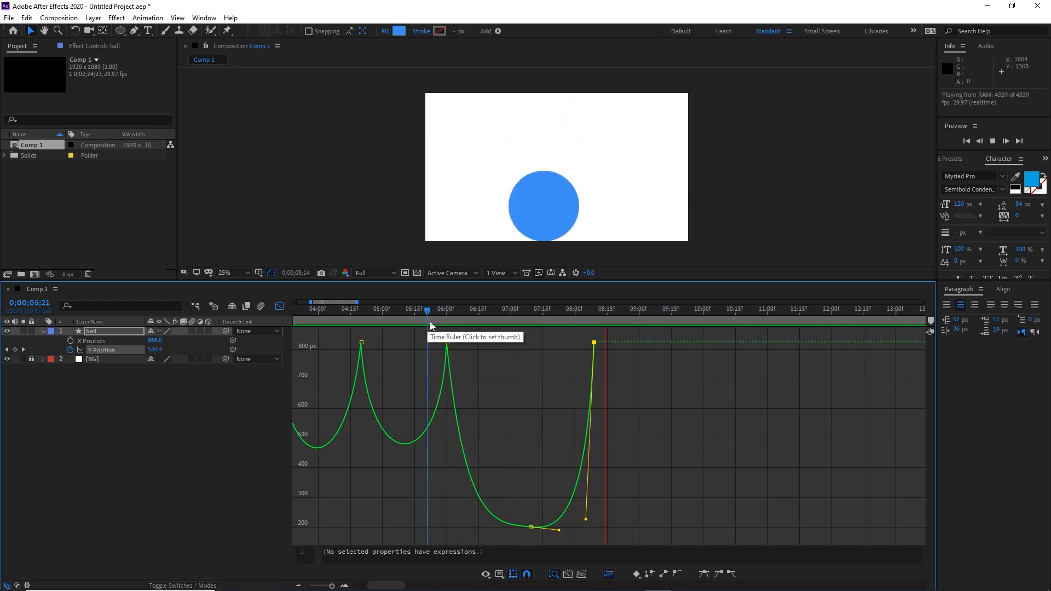
key("space")
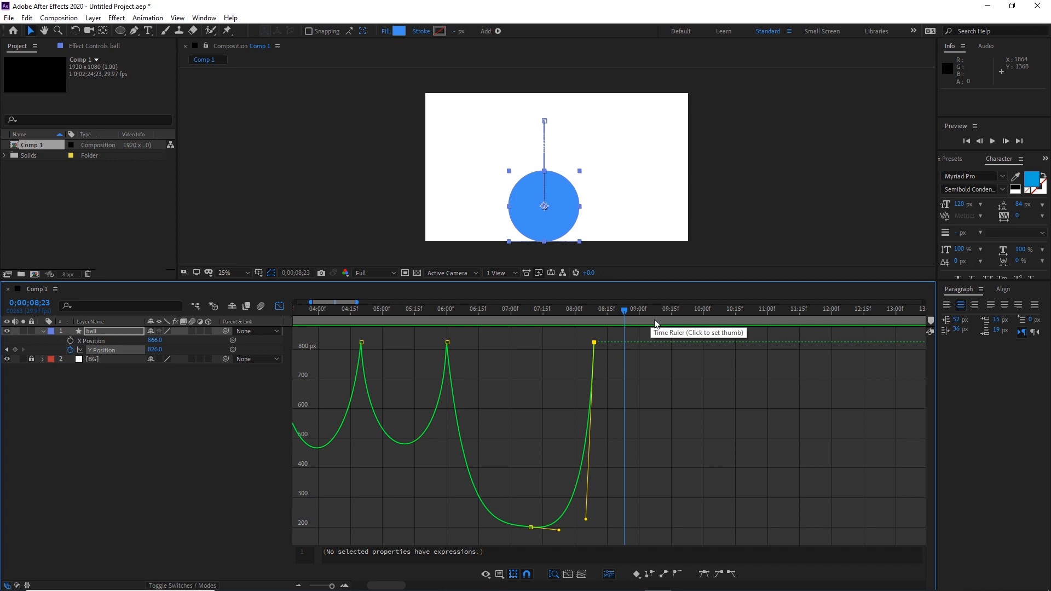
Delete the fifth bounce's peak and landing keyframes from the Y Position curve.
left_click(613, 335)
left_click_drag(613, 335, 520, 536)
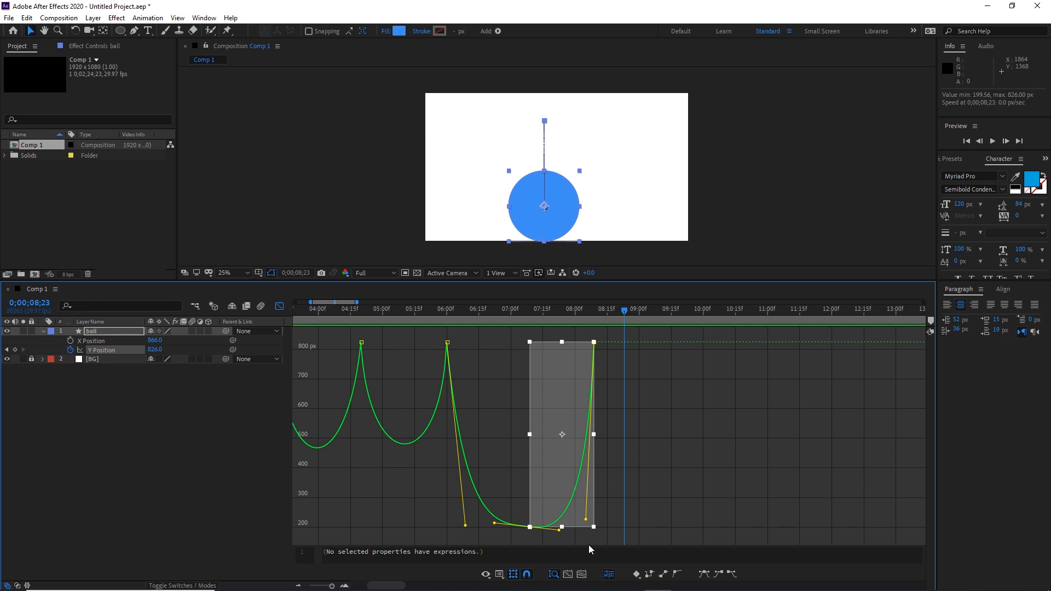
key("Delete")
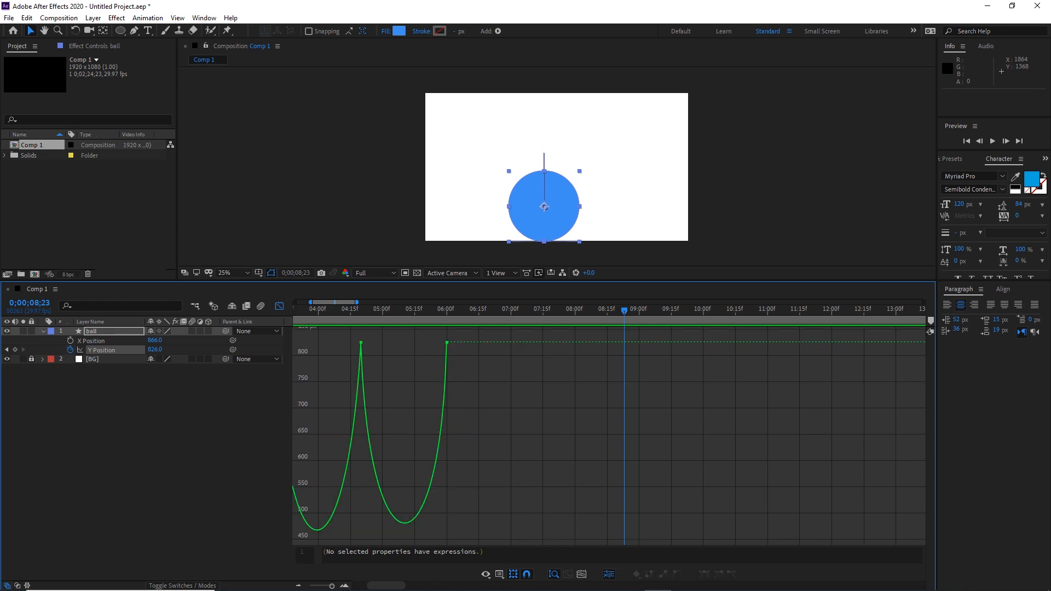
Return the current time to 0;00;00;00 and switch from the Graph Editor back to the layer view of the keyframes.
left_click(298, 585)
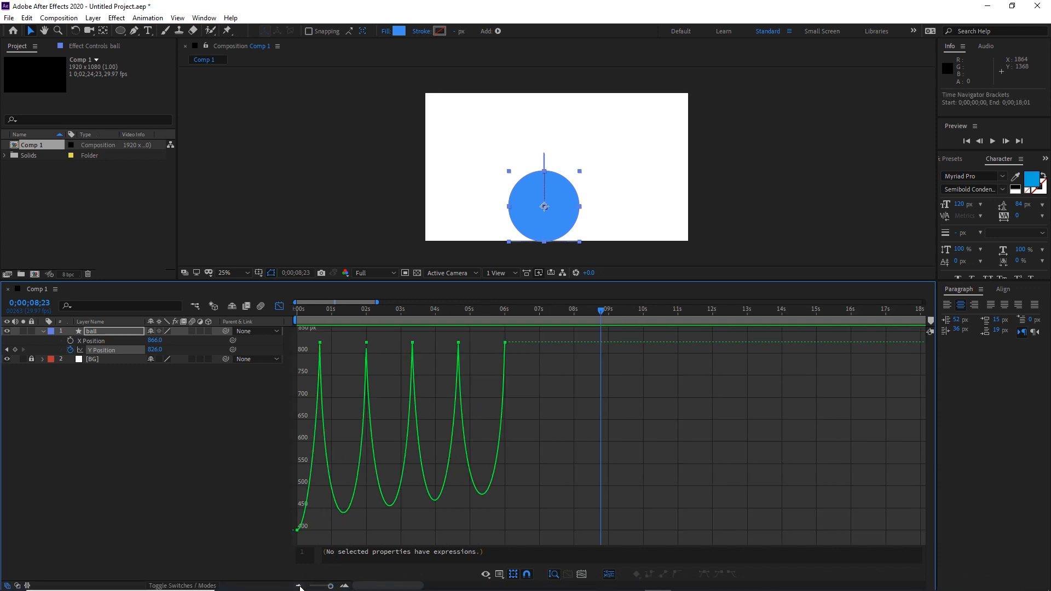
left_click(298, 586)
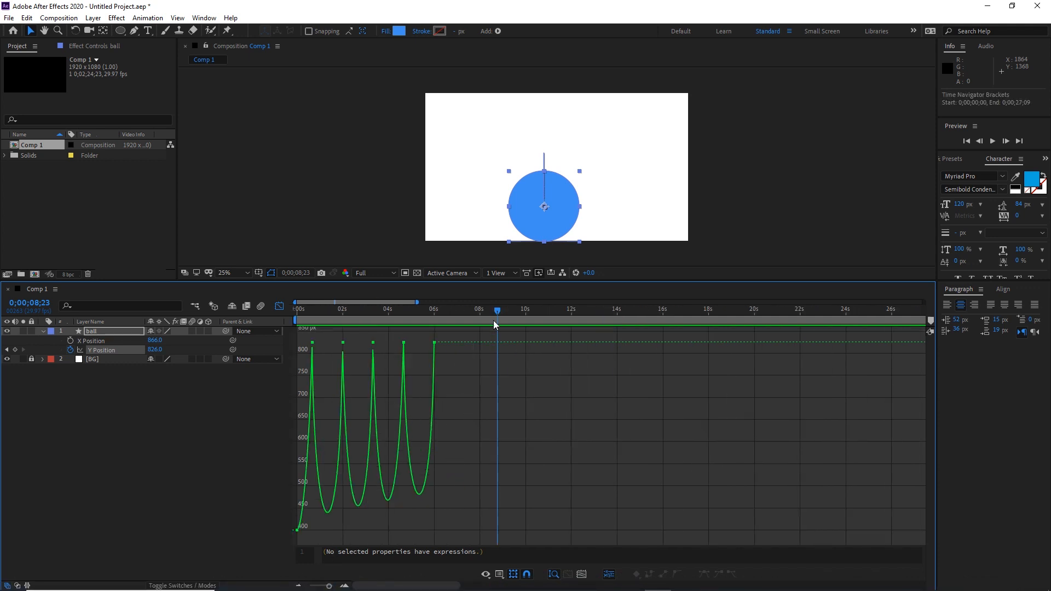
left_click_drag(495, 324, 262, 307)
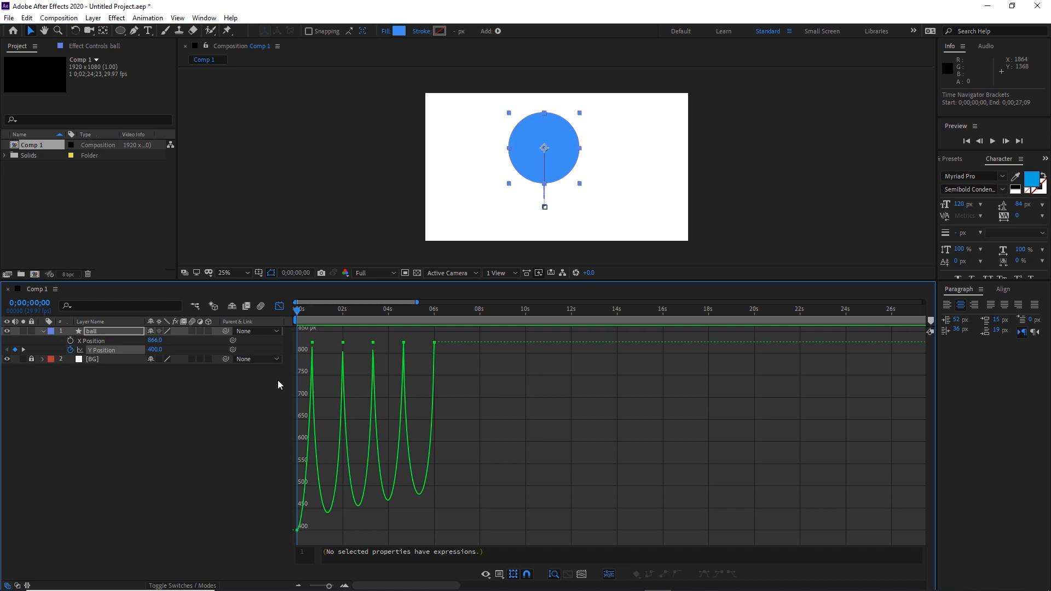
mouse_move(343, 375)
left_click(284, 307)
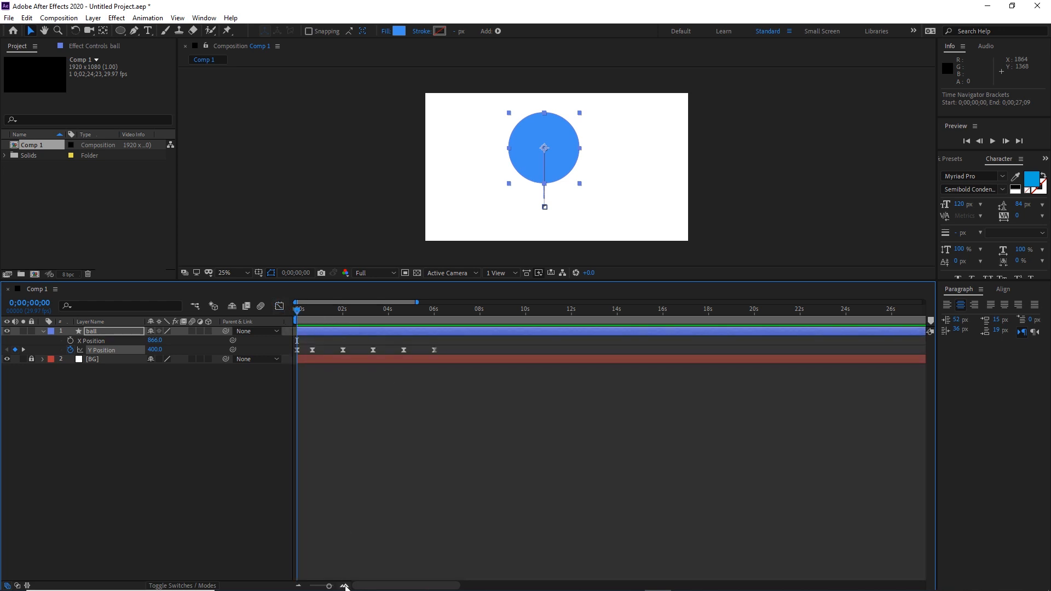
left_click(345, 586)
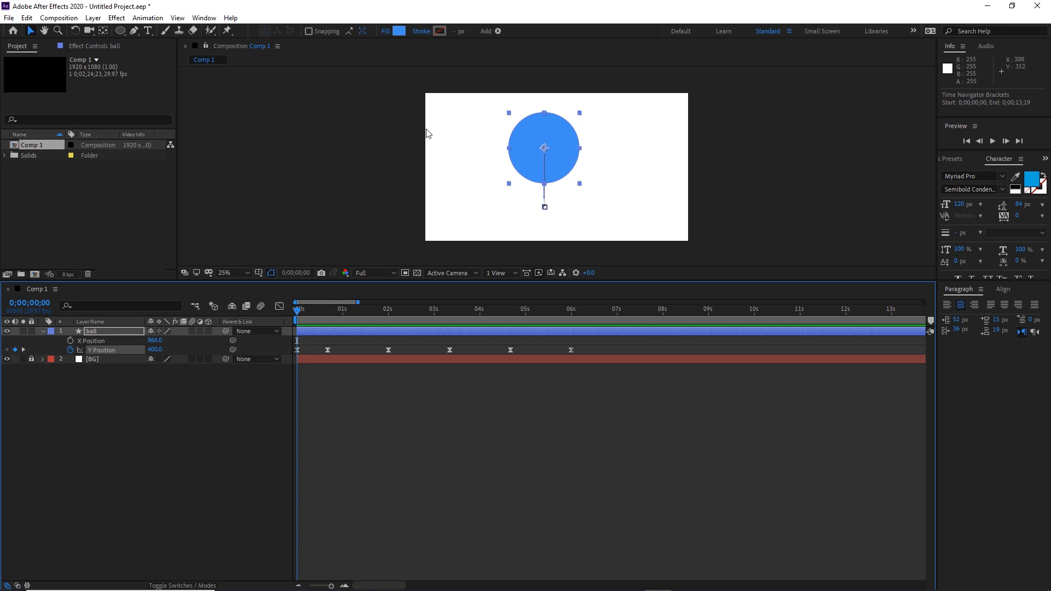
Shift the last four Y Position keyframes earlier together, placing the second landing at 0;00;01;25.
mouse_move(298, 311)
left_mouse_down()
mouse_move(323, 314)
mouse_move(295, 320)
left_mouse_up()
key("k")
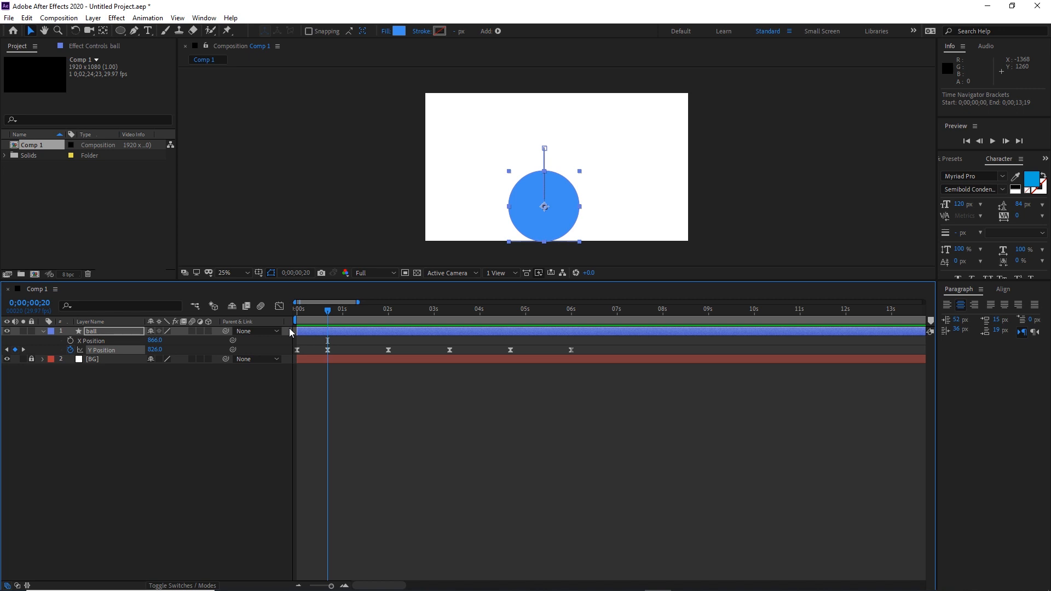
key("space")
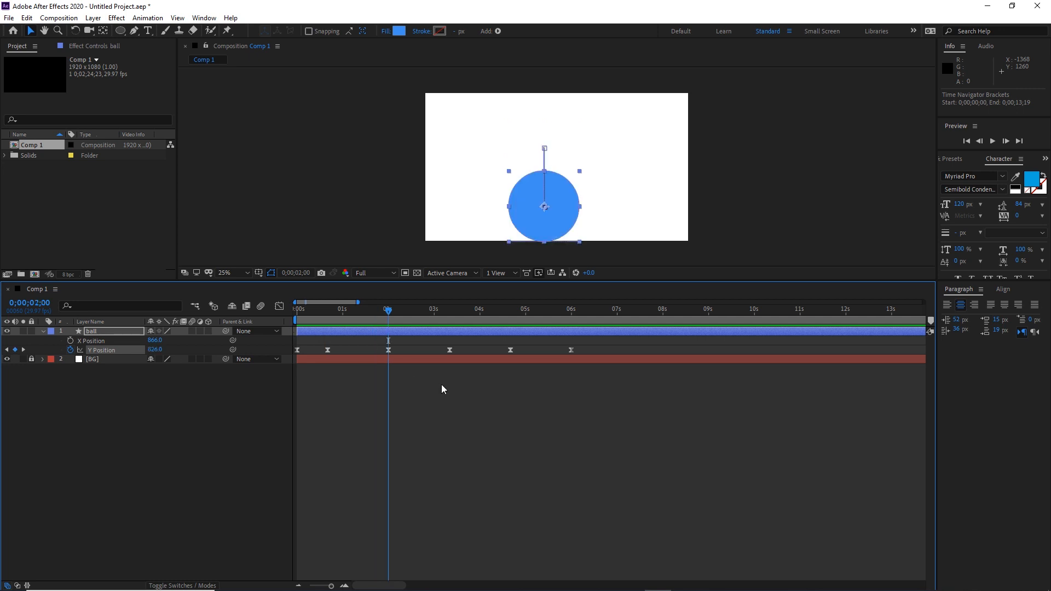
left_click_drag(581, 344, 386, 356)
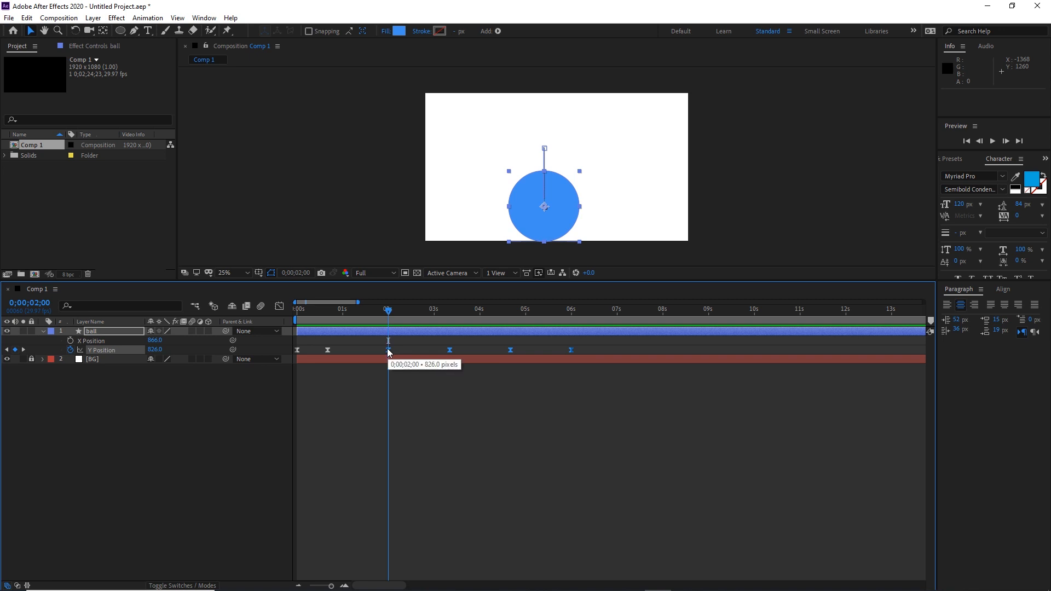
left_click_drag(388, 355, 379, 351)
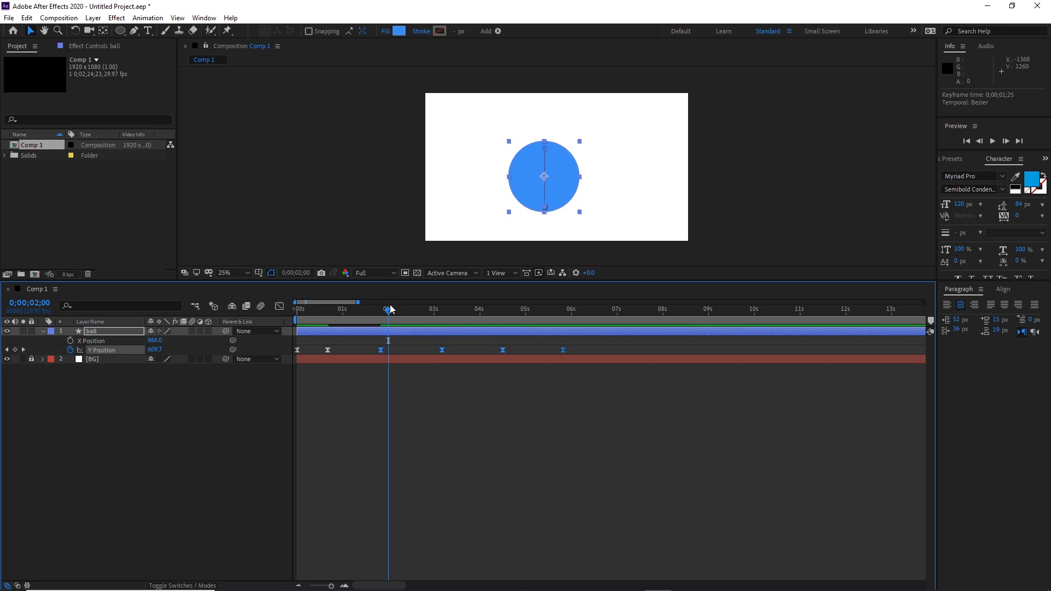
Shift the last three Y Position keyframes earlier together, placing the third landing at 0;00;02;25.
left_click_drag(388, 311, 330, 316)
key("space")
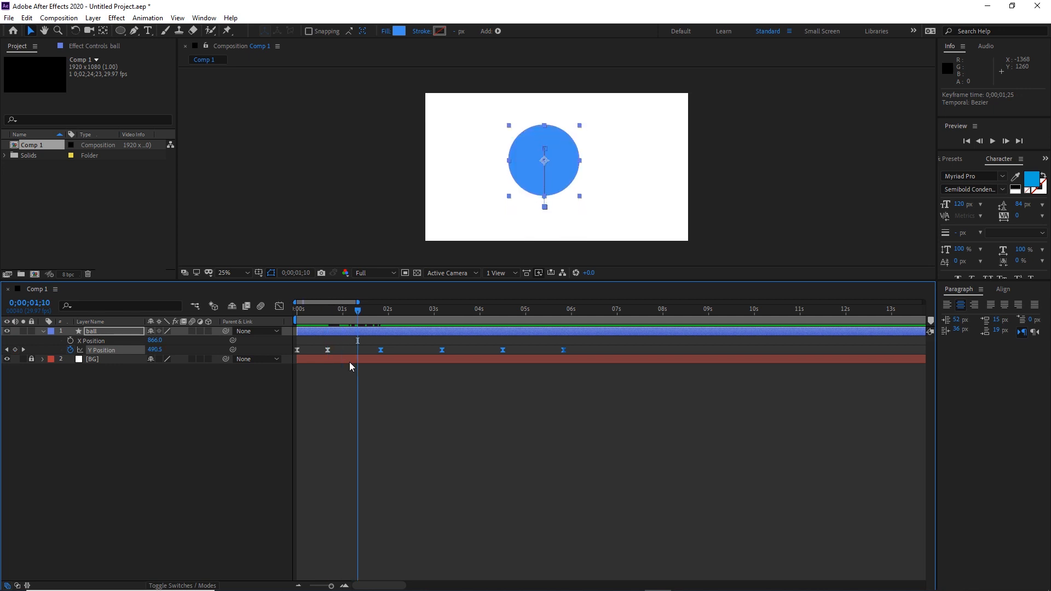
key("Page_Up")
key("Page_Up")
key("Page_Up")
key("Page_Up")
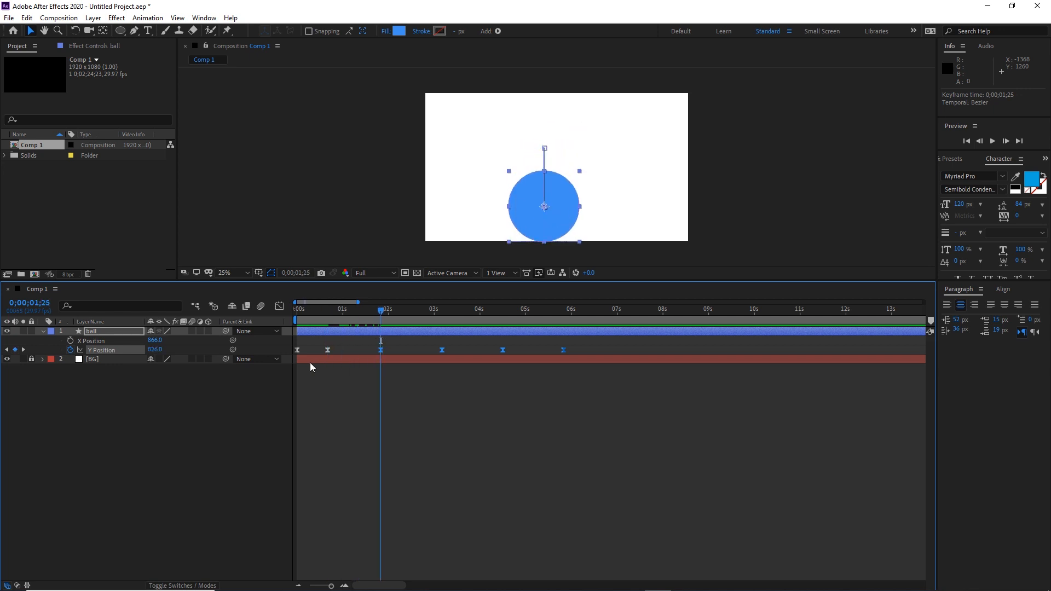
left_click(452, 394)
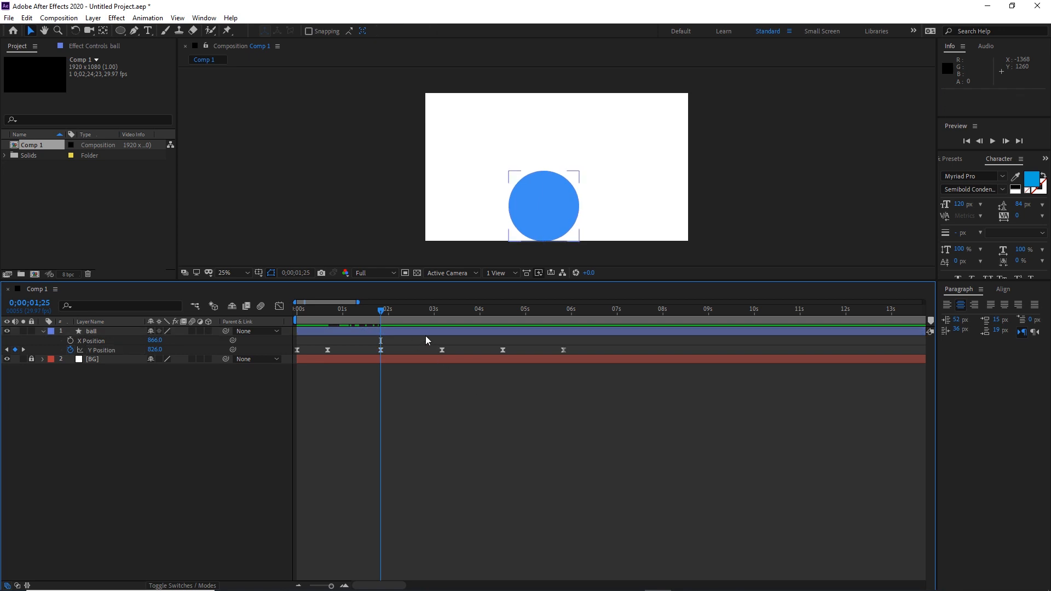
left_click(382, 349)
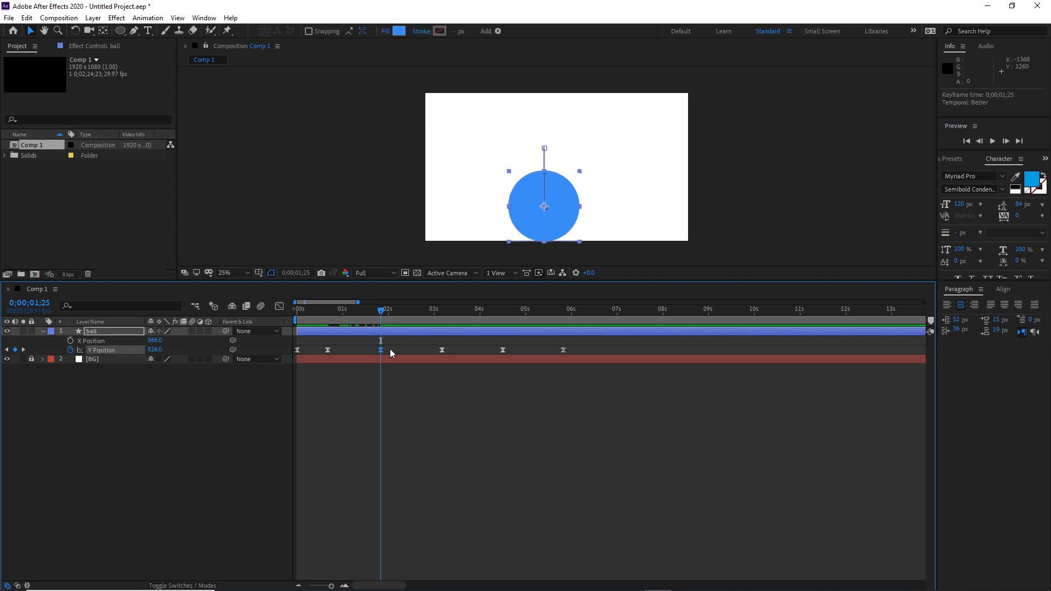
mouse_move(443, 355)
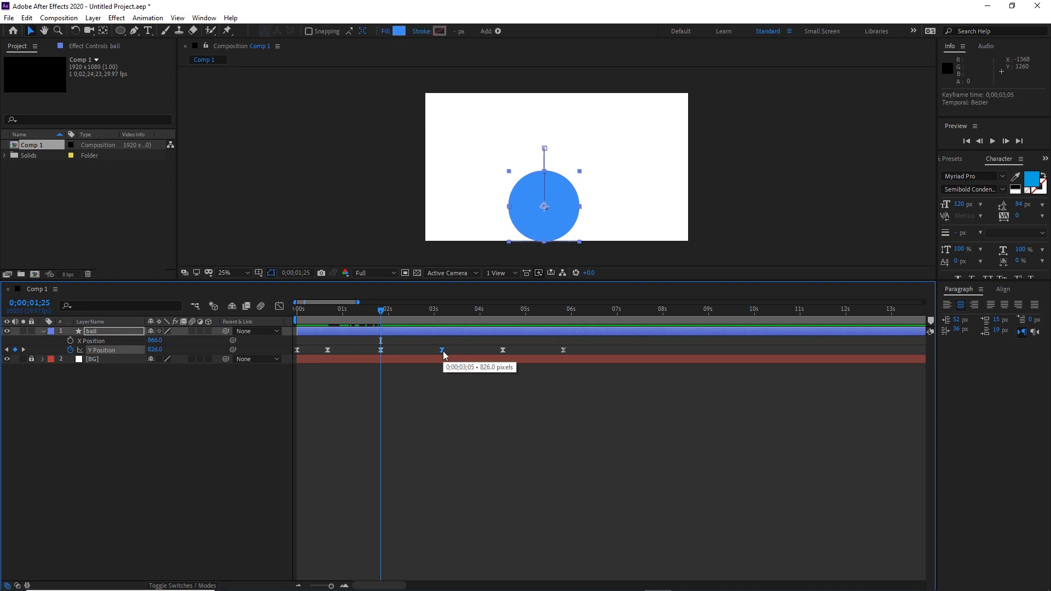
key("space")
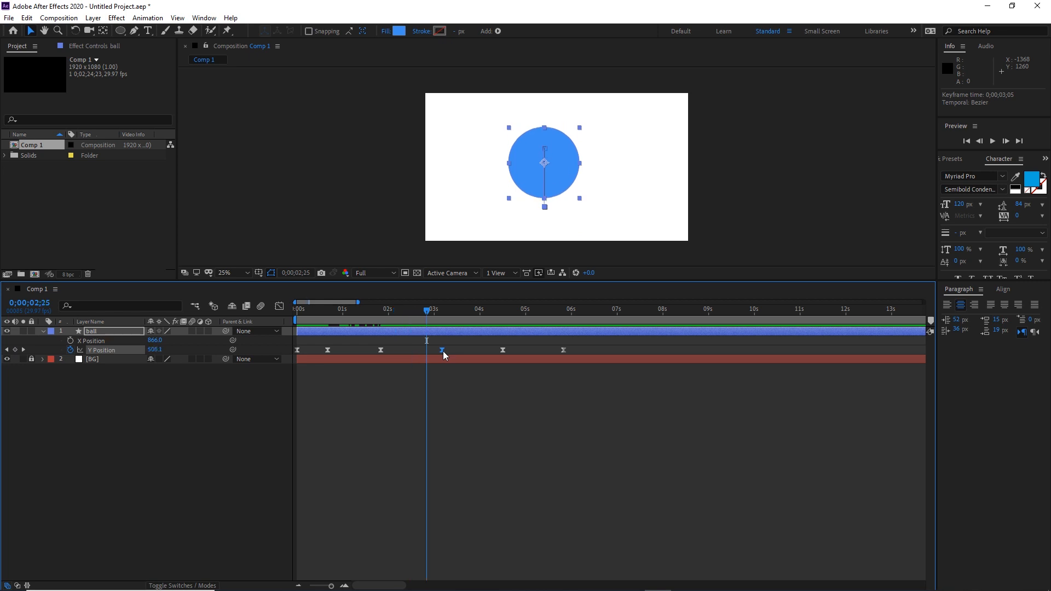
left_click_drag(583, 348, 434, 350)
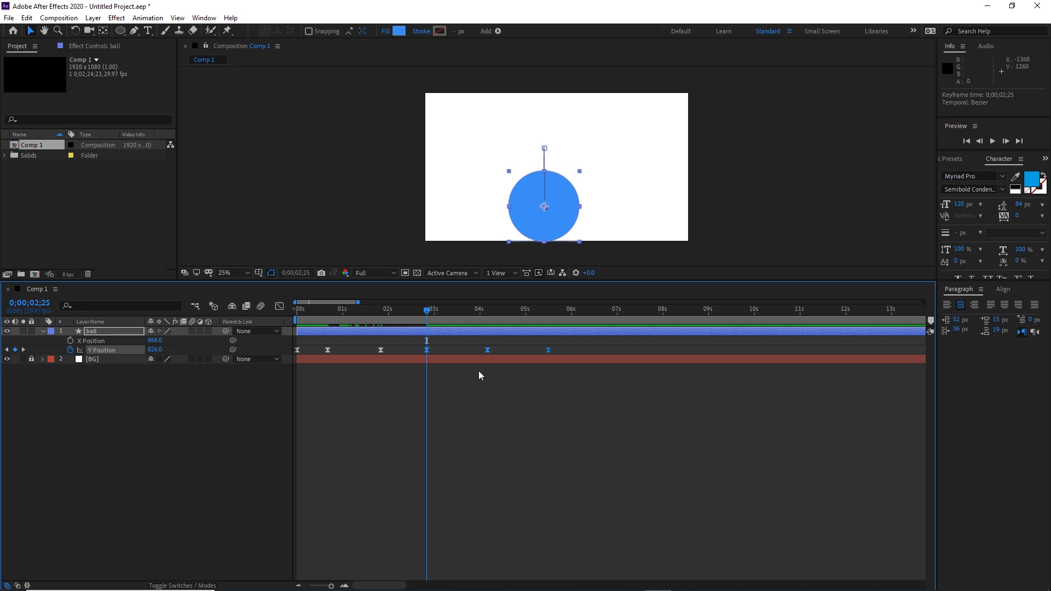
Shift the last two Y Position keyframes earlier together, placing the fourth landing at 0;00;03;20.
key("space")
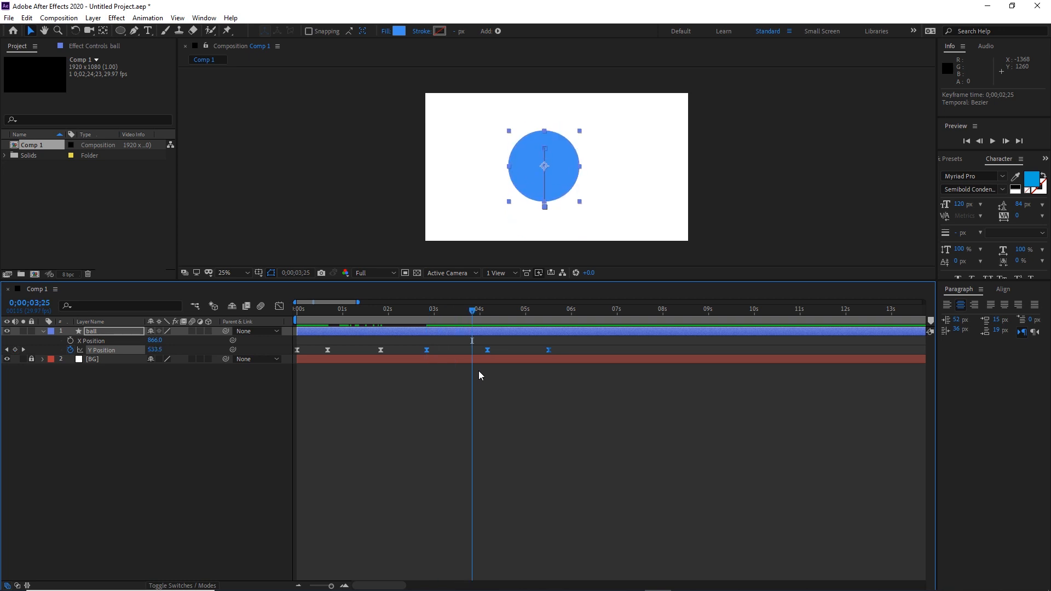
key("Page_Up")
key("Page_Up")
key("Page_Up")
key("Page_Up")
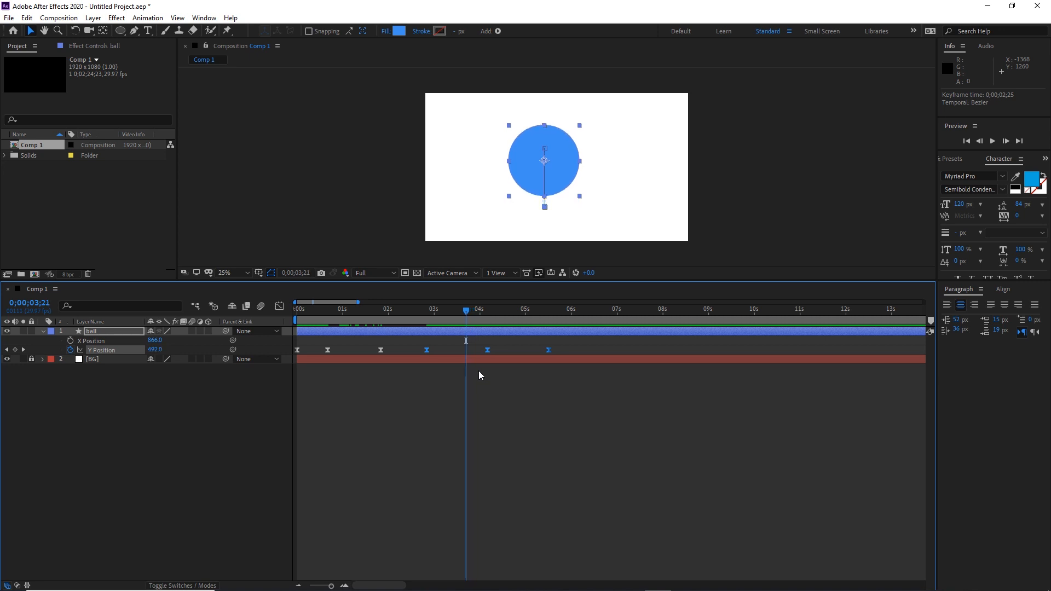
key("Page_Up")
left_click_drag(560, 349, 475, 350)
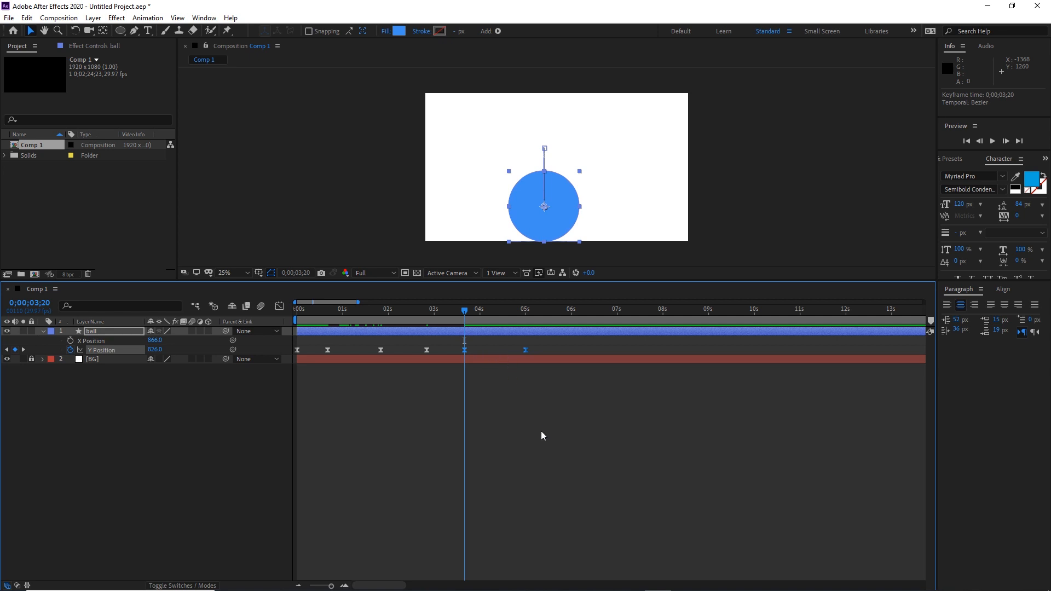
Move the last Y Position keyframe earlier so the fifth landing falls at 0;00;04;08.
key("space")
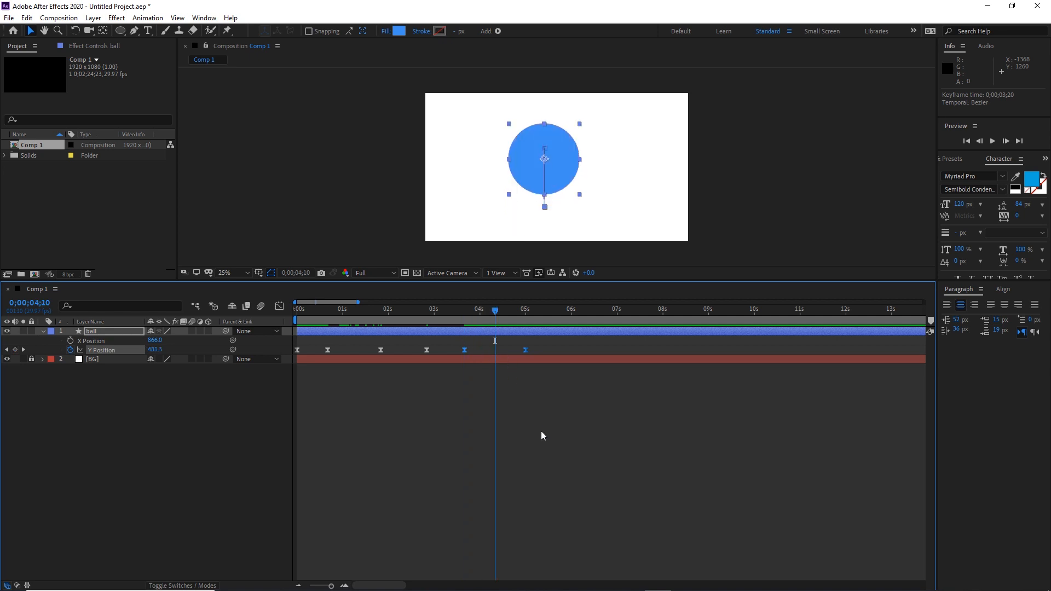
key("Page_Up")
key("Page_Up")
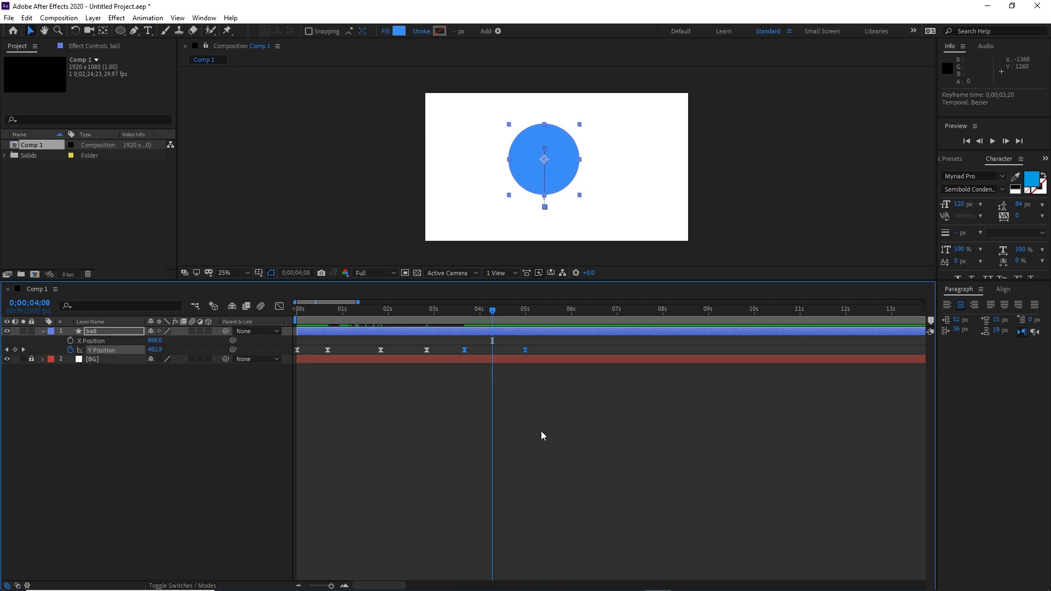
left_click_drag(535, 349, 499, 350)
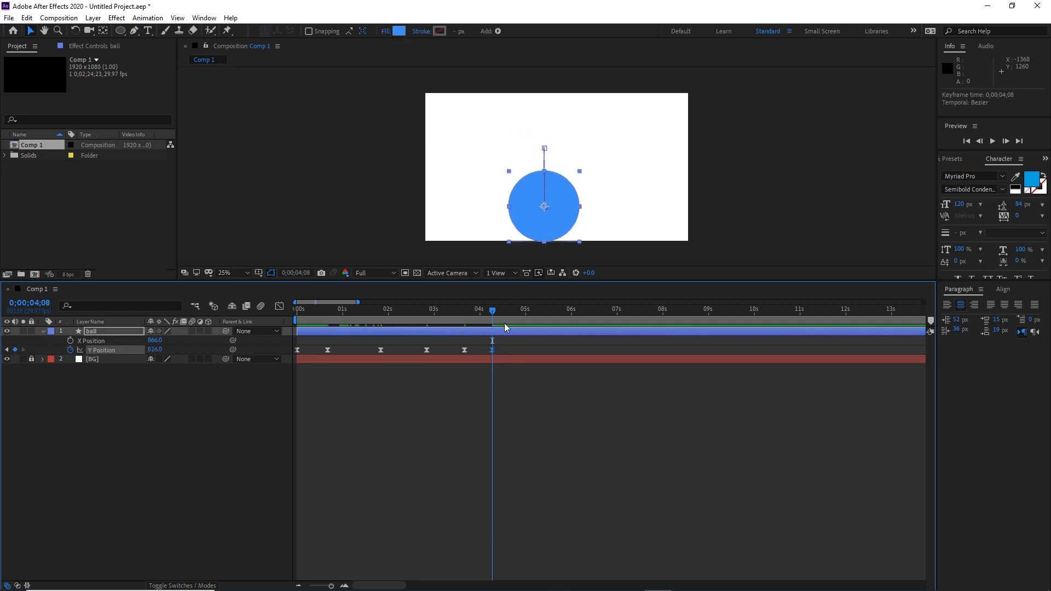
Return to 0;00;00;00 and, in the Graph Editor, flatten the arc between the second and third landings to peak at about 580 px.
left_click_drag(492, 314, 277, 321)
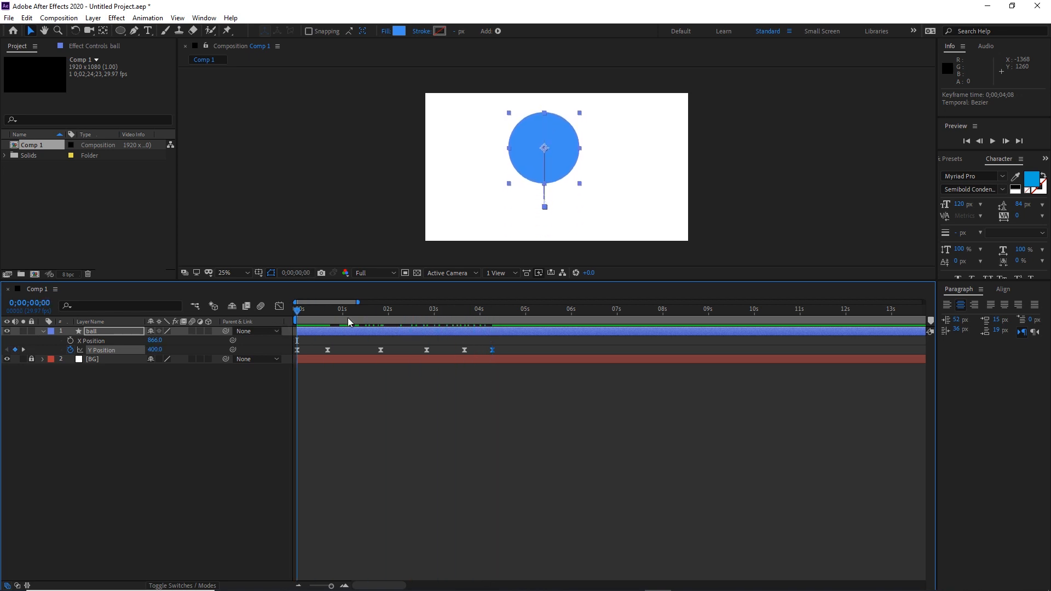
left_click(282, 310)
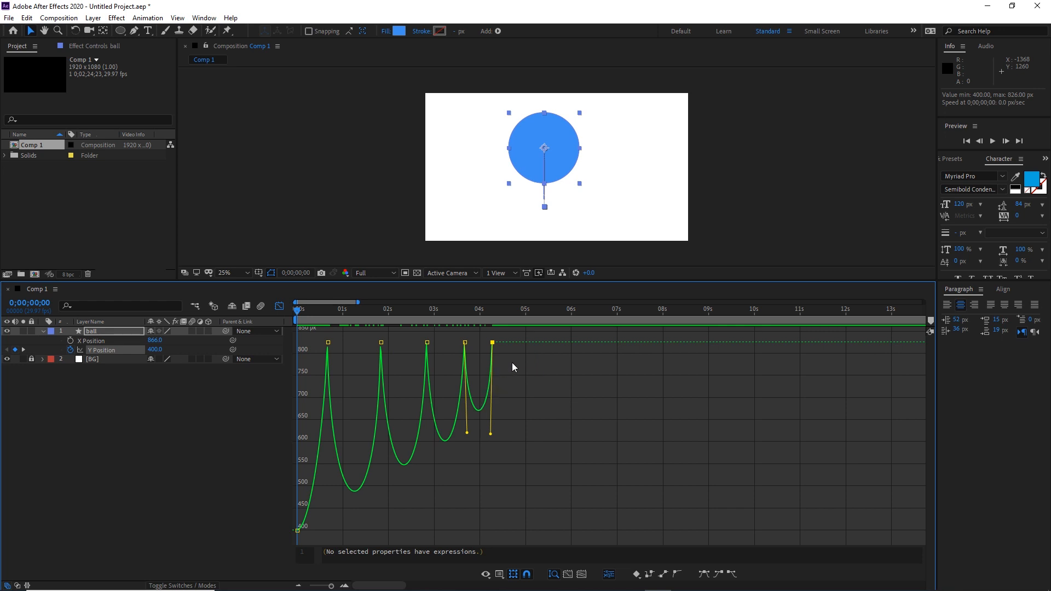
left_click_drag(515, 351, 491, 342)
mouse_move(491, 343)
left_mouse_down()
mouse_move(520, 348)
mouse_move(495, 343)
left_mouse_up()
left_click_drag(408, 361, 377, 339)
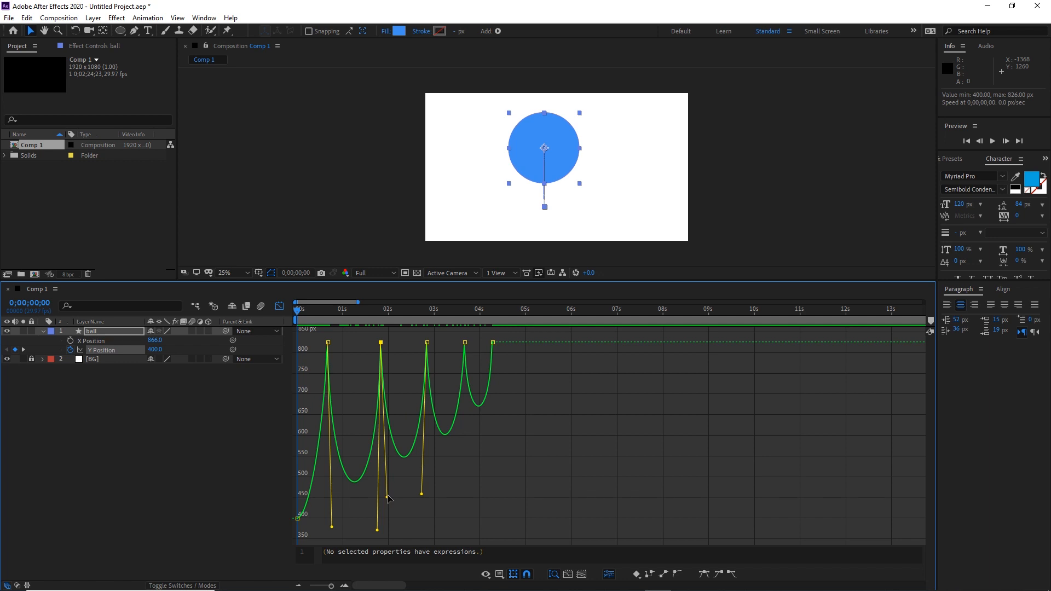
left_click_drag(387, 496, 387, 480)
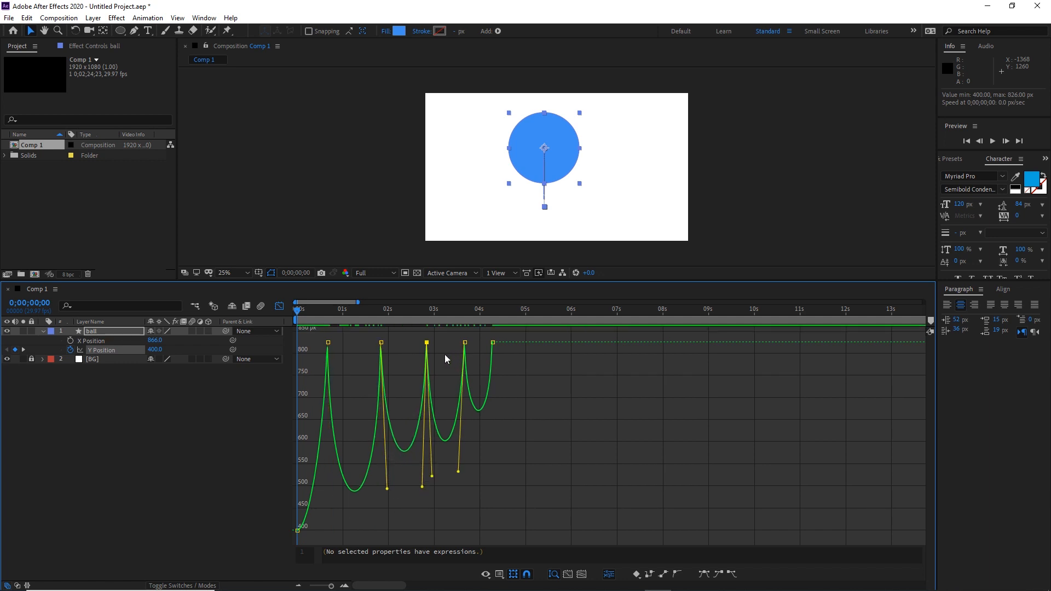
Shorten the curve handles between the third and fourth landings so that bounce peaks at about 660 px.
left_click_drag(444, 354, 422, 325)
left_click(435, 467)
left_click_drag(433, 478, 460, 441)
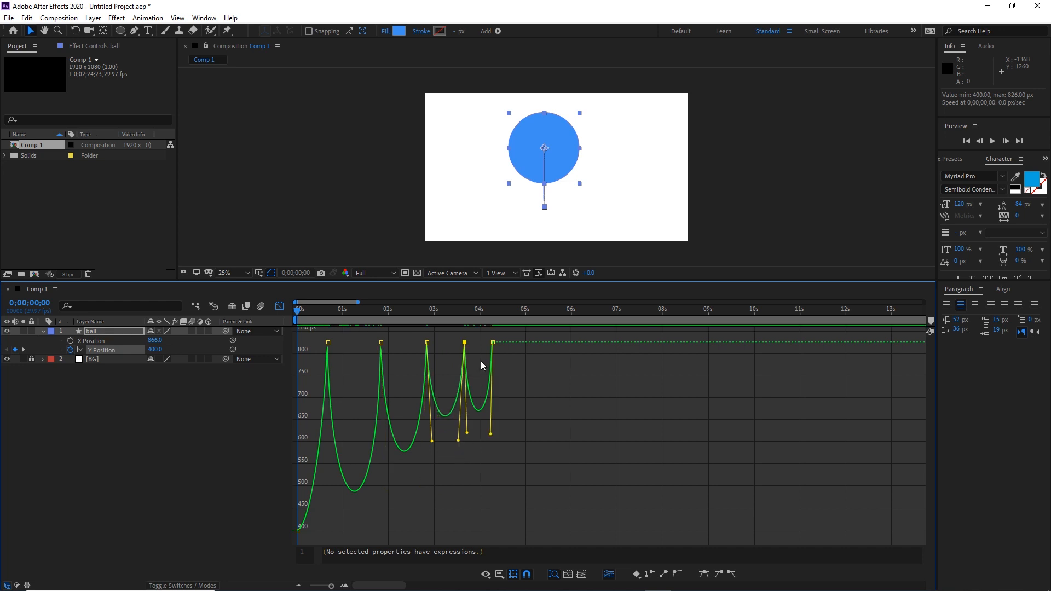
Shorten both curve handles between the fourth and fifth landings so that bounce peaks at about 745 px.
left_click_drag(481, 361, 462, 340)
left_click(346, 586)
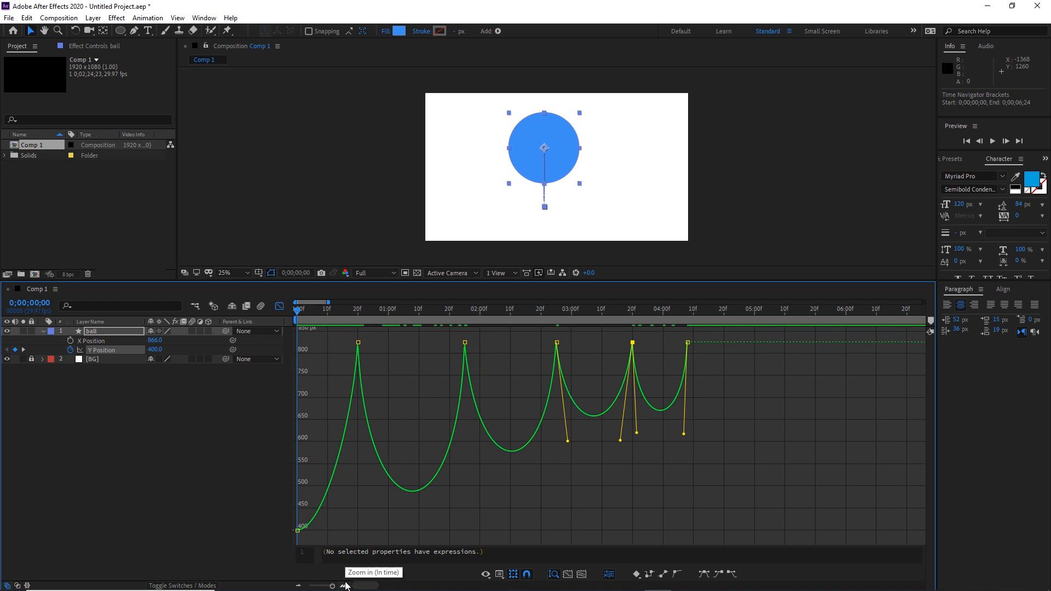
left_click(346, 585)
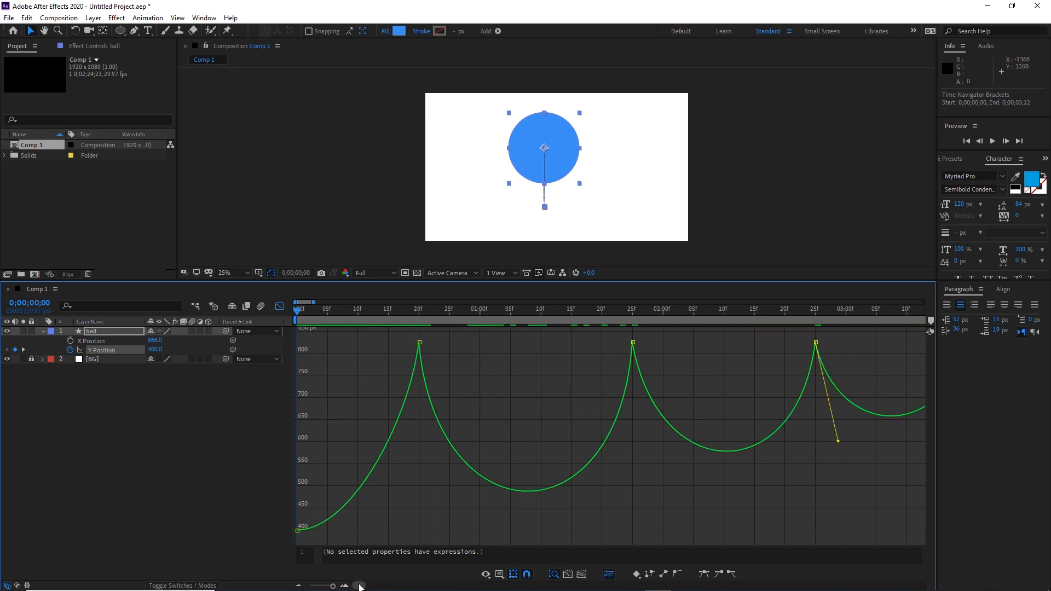
left_click_drag(359, 586, 367, 586)
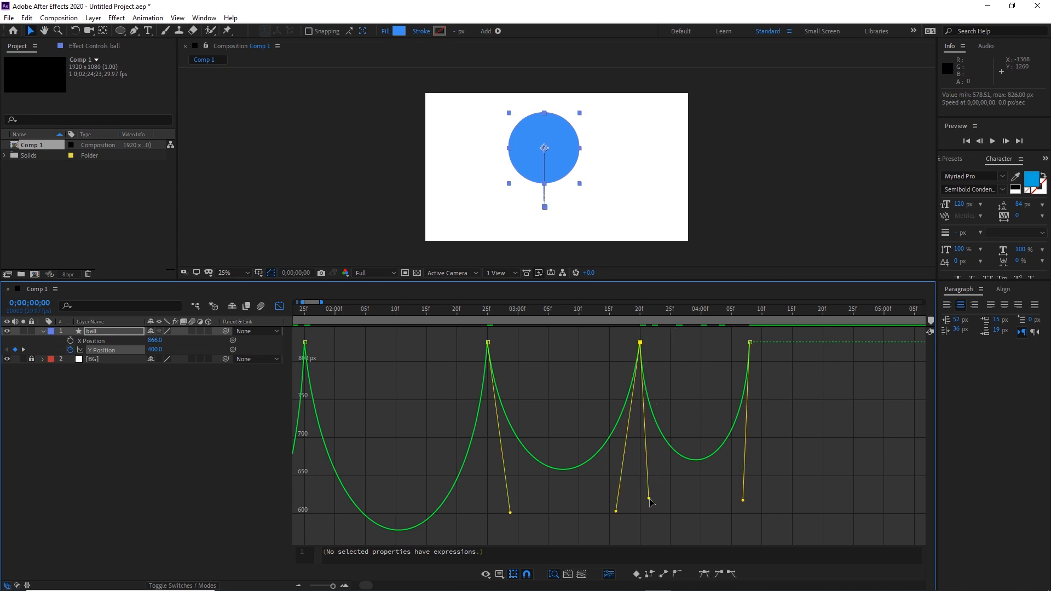
left_click_drag(649, 498, 650, 421)
left_click_drag(785, 427, 743, 333)
left_click_drag(743, 499, 742, 428)
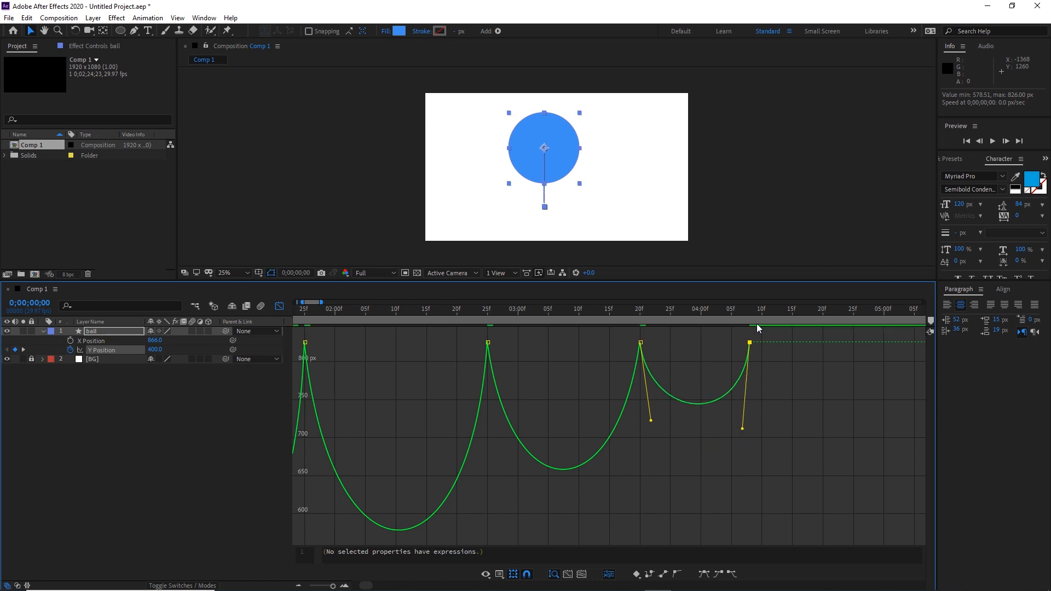
Preview the bounce after the fourth landing and add a sixth landing keyframe on the Y Position curve at 0;00;04;20, 826 px.
left_click(645, 308)
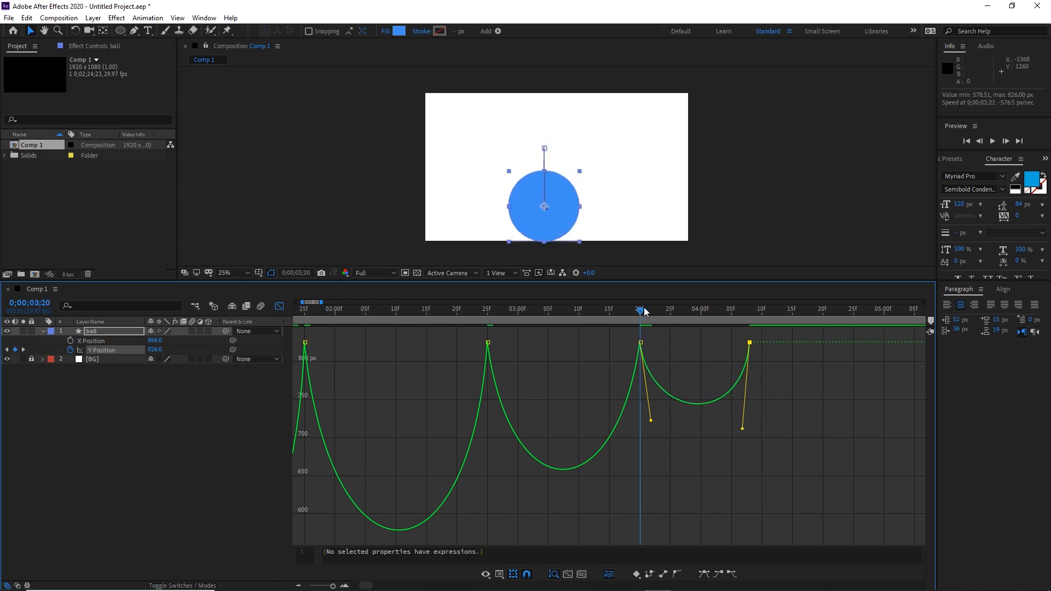
key("space")
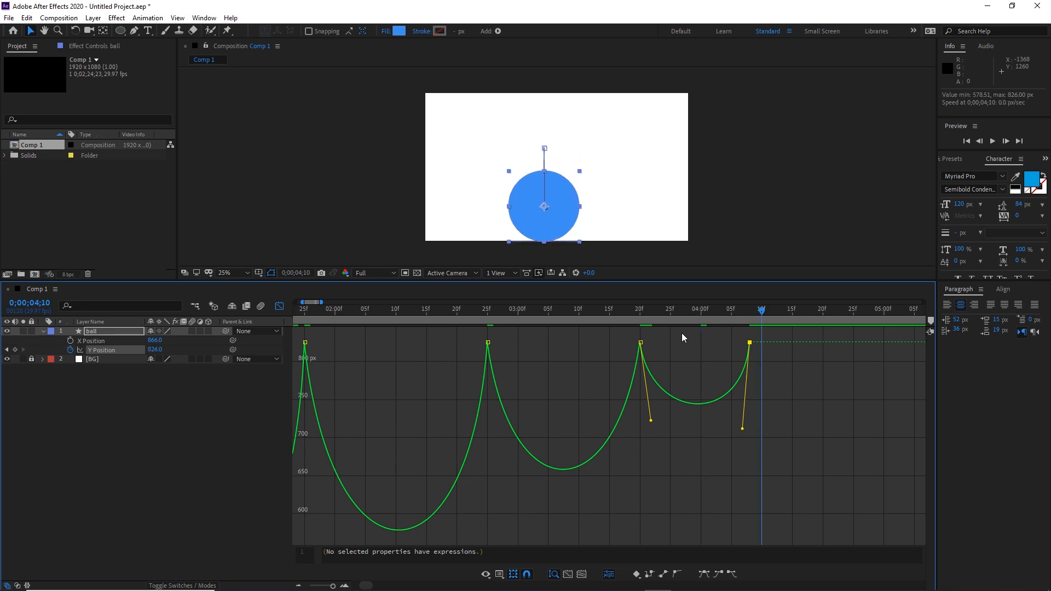
key("Page_Up")
key("Page_Up")
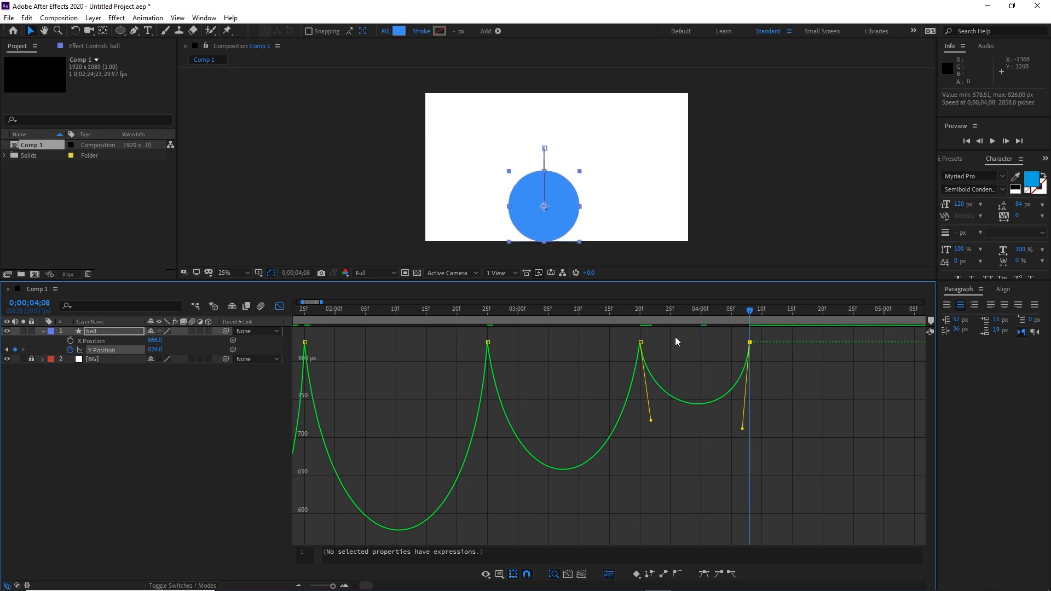
mouse_move(750, 311)
left_mouse_down()
mouse_move(717, 314)
mouse_move(749, 312)
left_mouse_up()
key("shift+Page_Down")
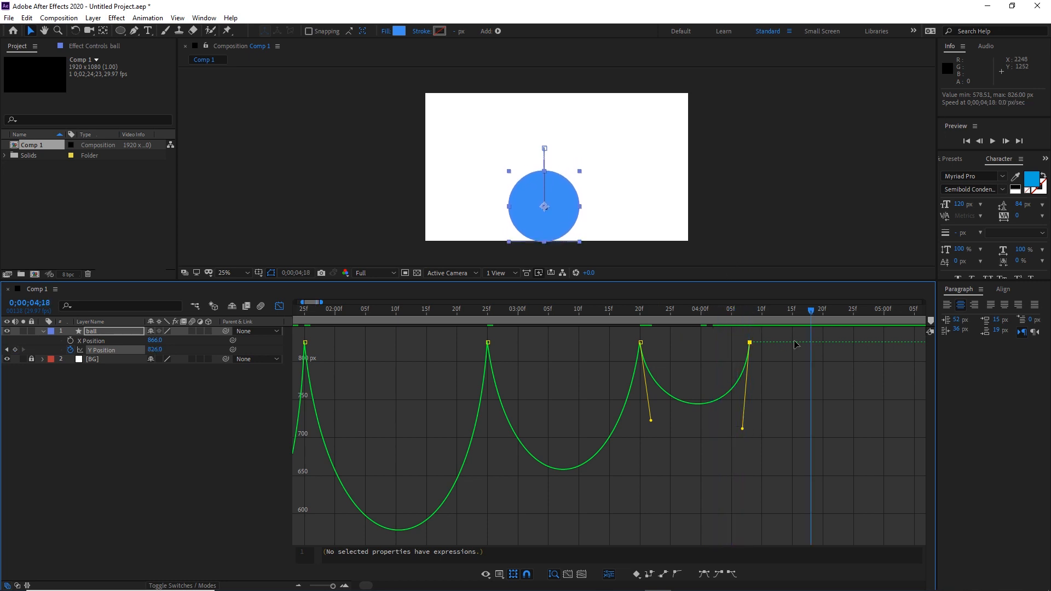
key("Page_Down")
key("Page_Down")
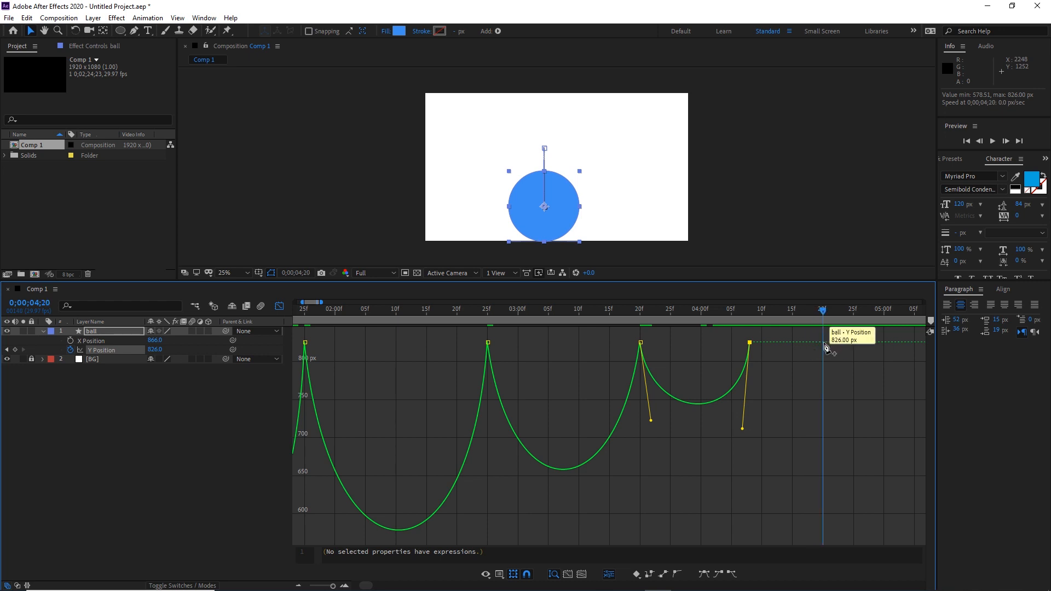
left_click(824, 342, "ctrl")
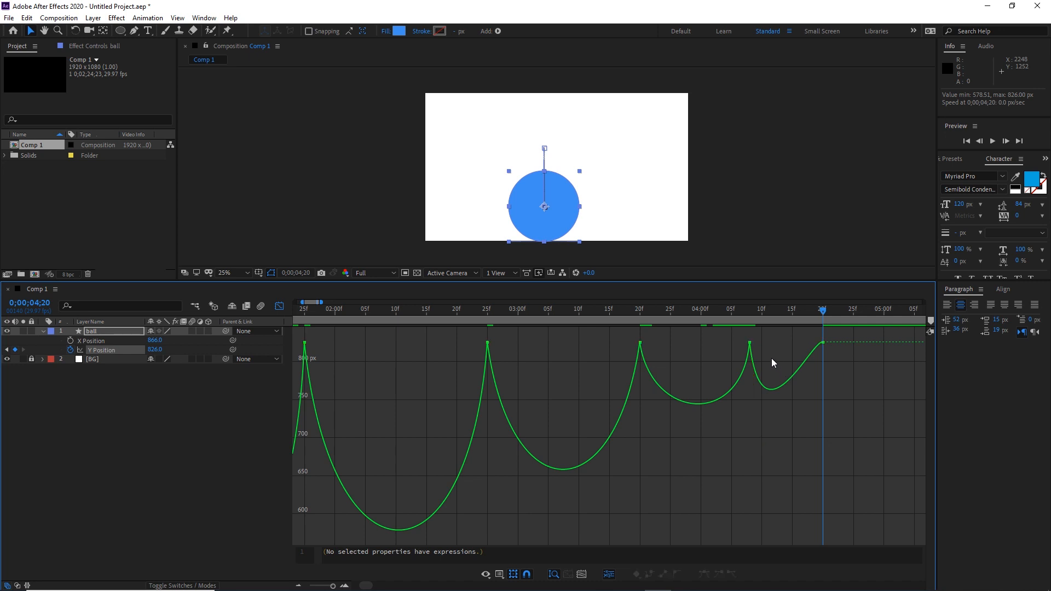
Shape the final bounce between 0;00;04;08 and 0;00;04;20 into a small symmetrical arc peaking at about 780 px.
left_click_drag(771, 358, 748, 333)
left_click_drag(762, 449, 757, 387)
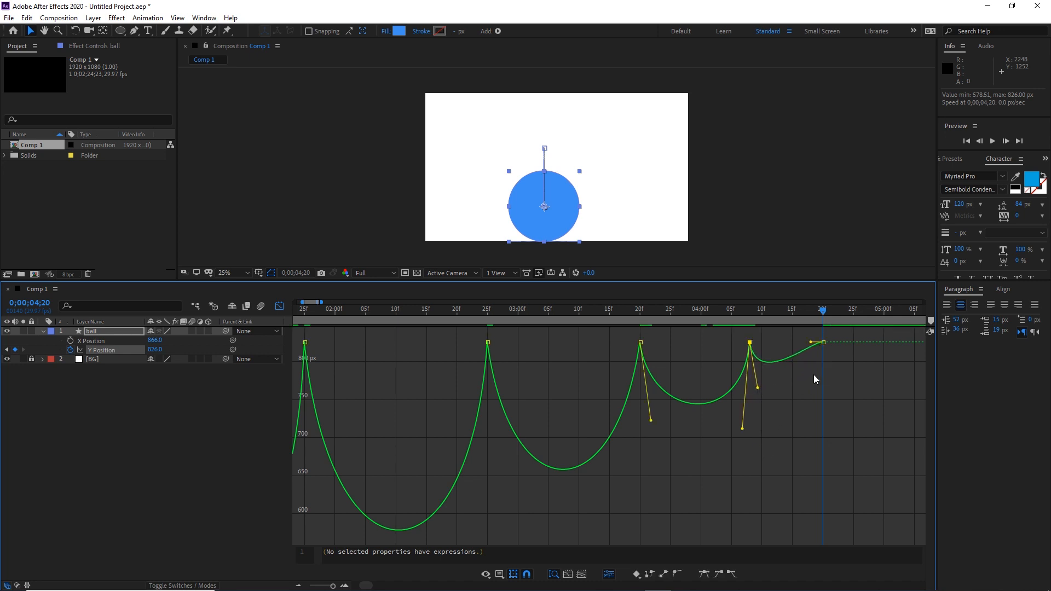
left_click_drag(833, 353, 818, 392)
Play back the complete bounce animation from 0;00;00;00 to check its timing and heights.
left_click_drag(821, 313, 792, 314)
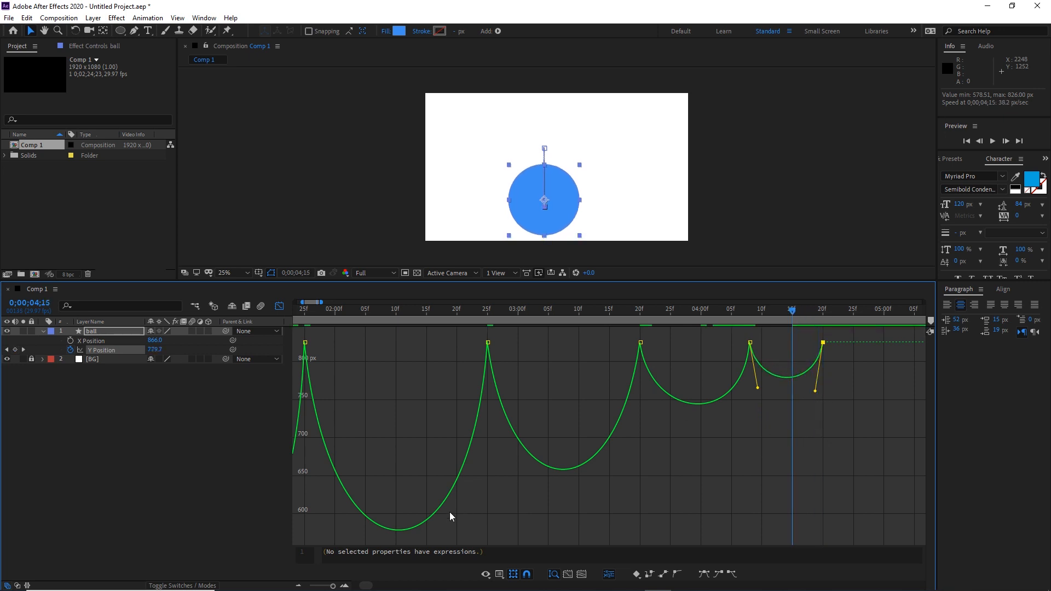
left_click_drag(335, 587, 332, 586)
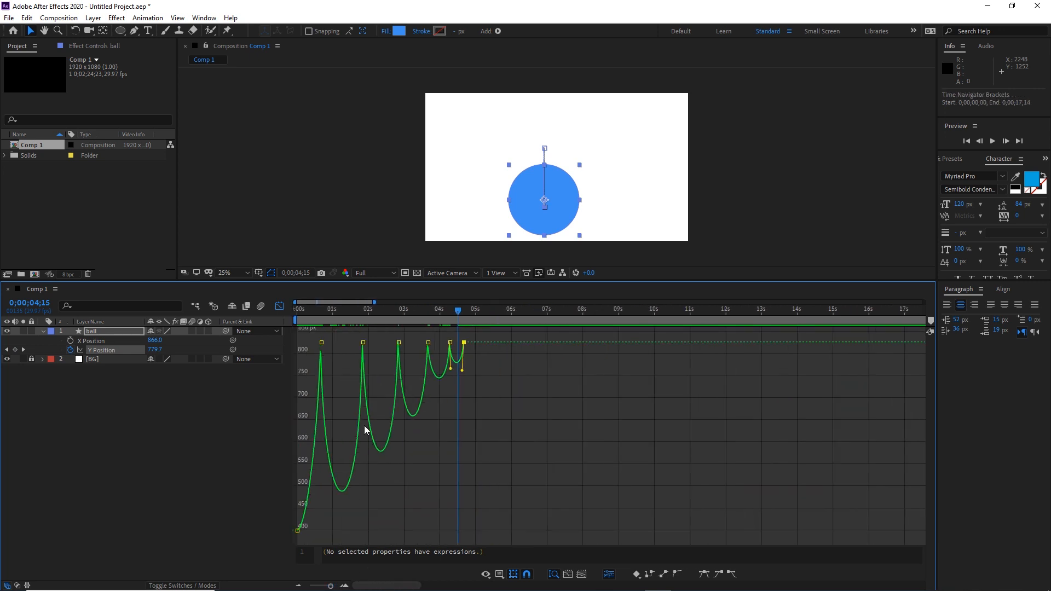
left_click_drag(451, 314, 406, 315)
key("space")
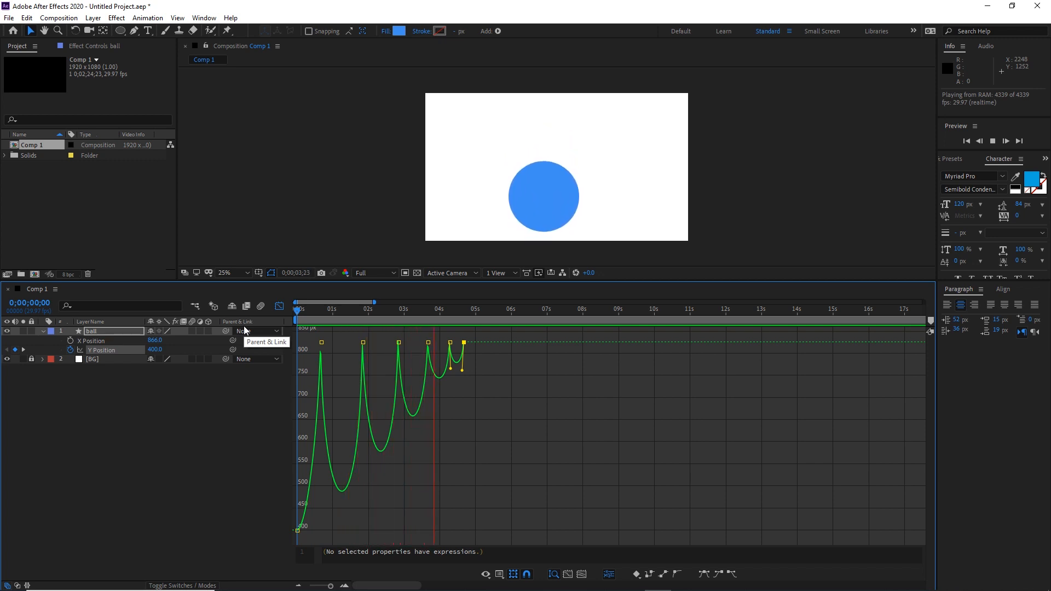
key("space")
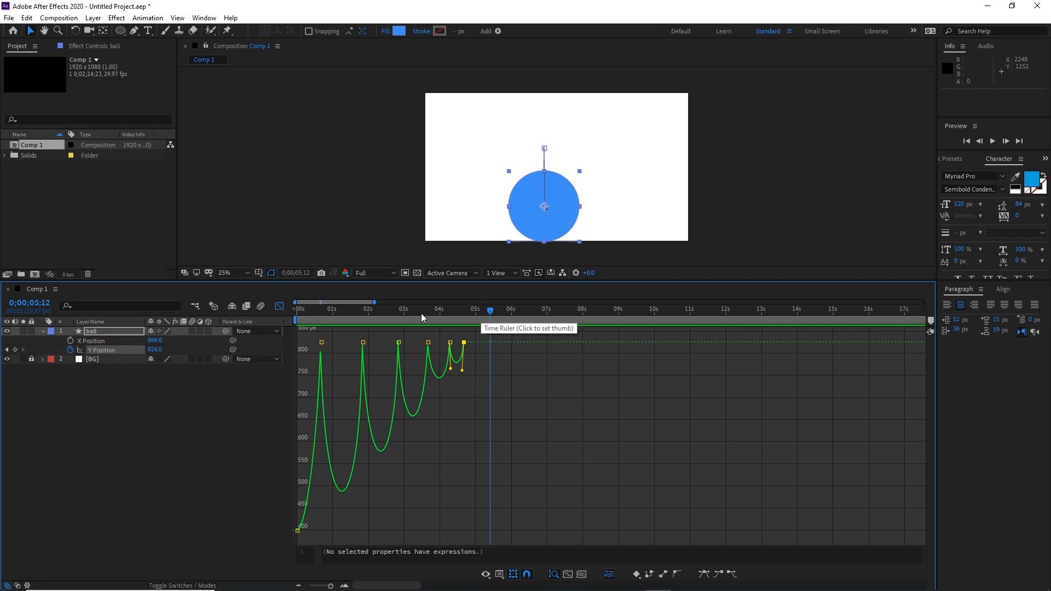
Switch from the Graph Editor back to the layer view and select all of the ball's Y Position keyframes.
left_click(278, 310)
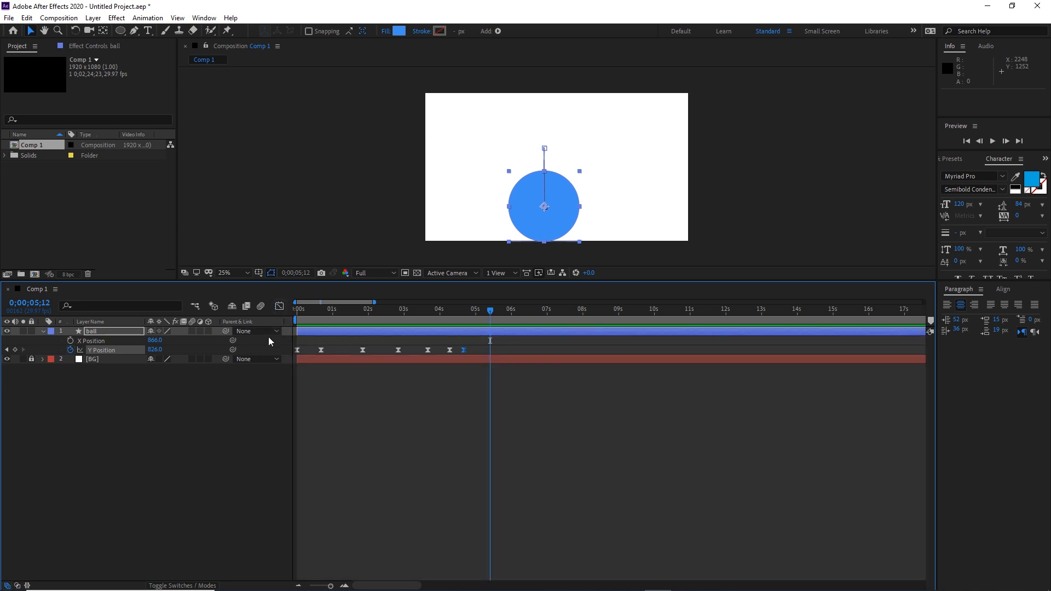
left_click_drag(331, 587, 329, 587)
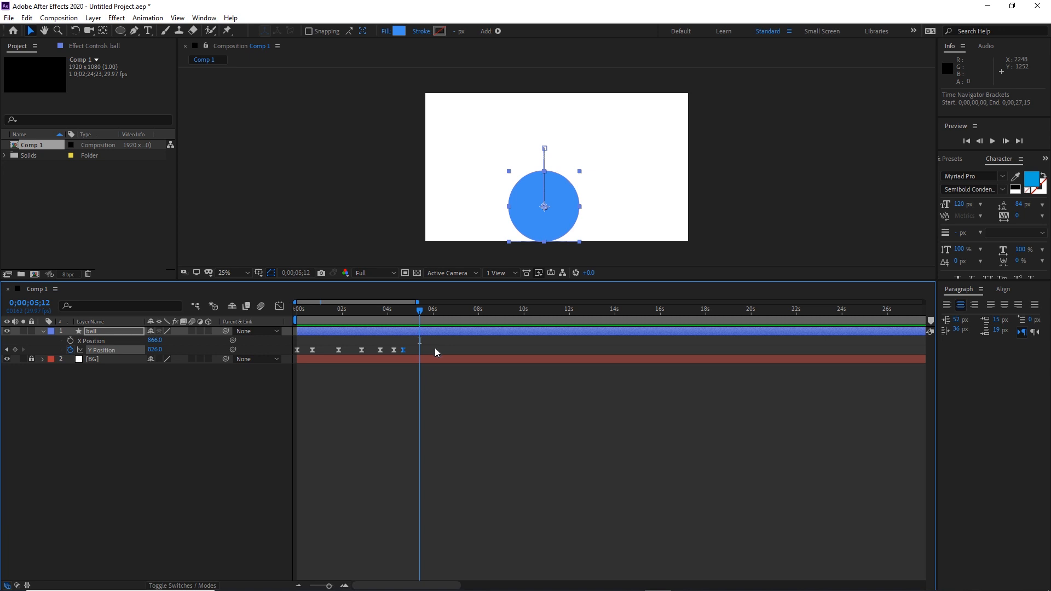
left_click_drag(435, 347, 294, 356)
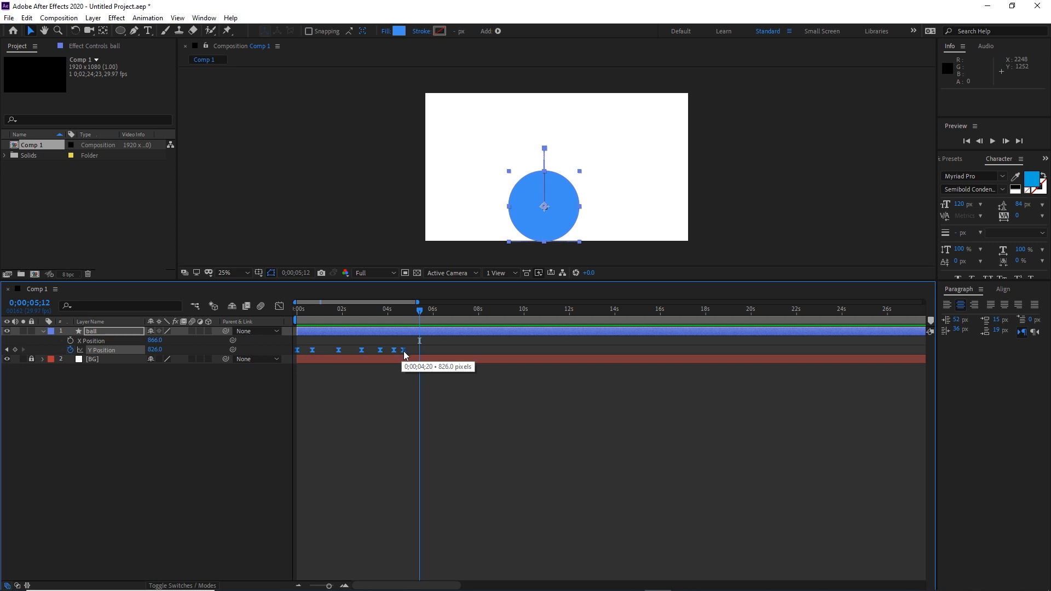
Try stretching all Y Position keyframes proportionally so the last one falls at about 11 seconds, preview the slower bounce and undo the stretch.
left_click_drag(403, 354, 544, 348)
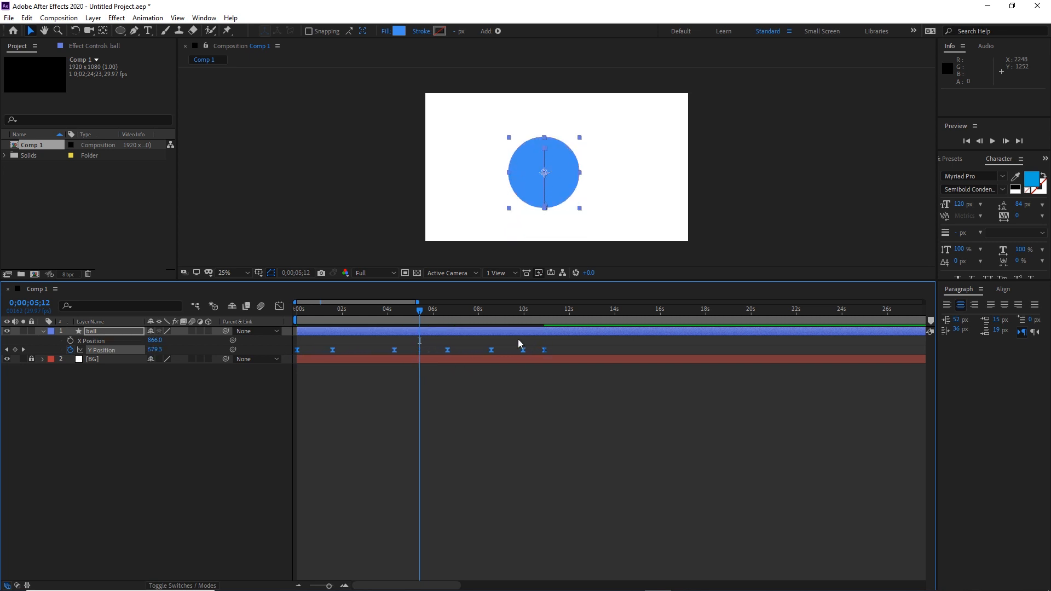
key("space")
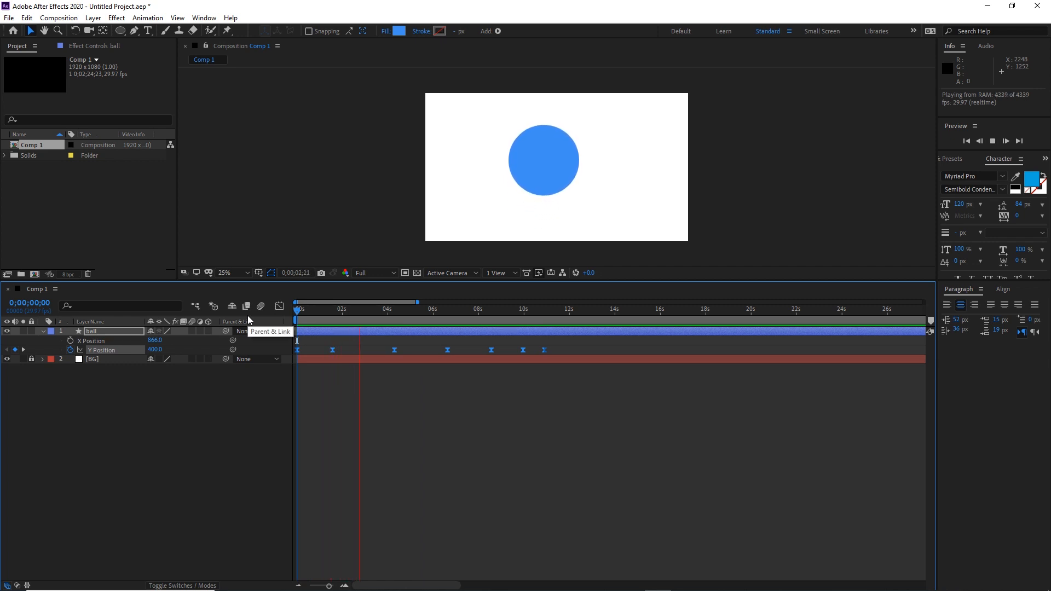
key("space")
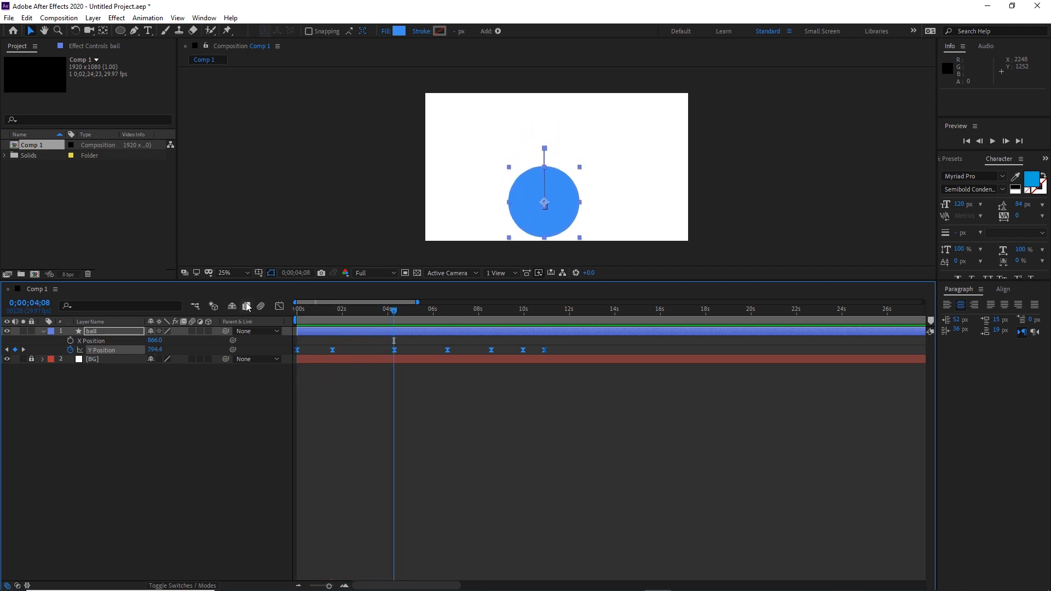
key("ctrl+z")
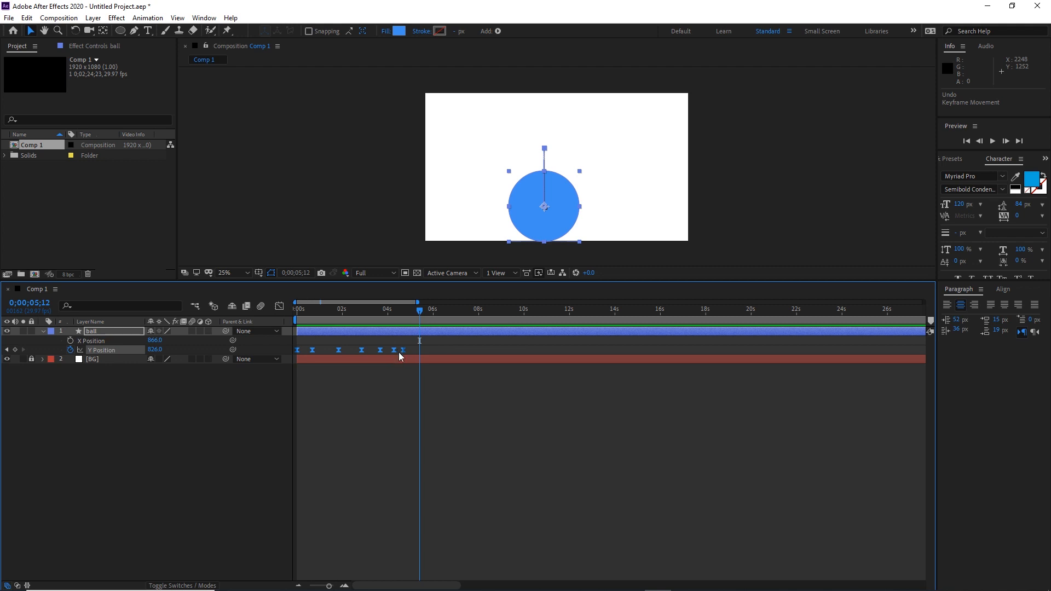
Try compressing all Y Position keyframes proportionally so the last one falls at about 3 seconds, preview the faster bounce and undo it.
left_click_drag(403, 349, 370, 350)
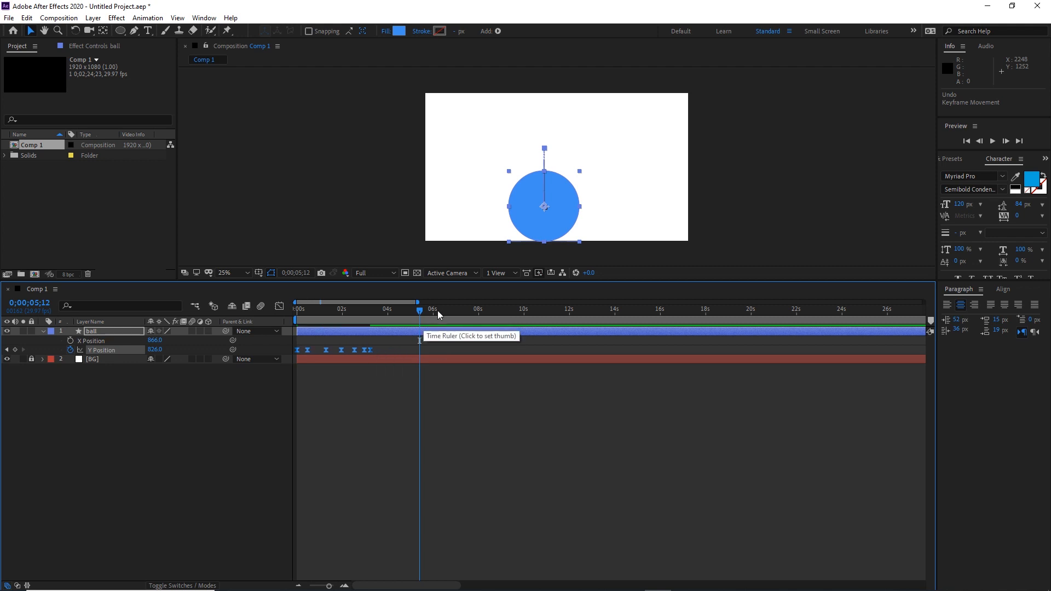
key("space")
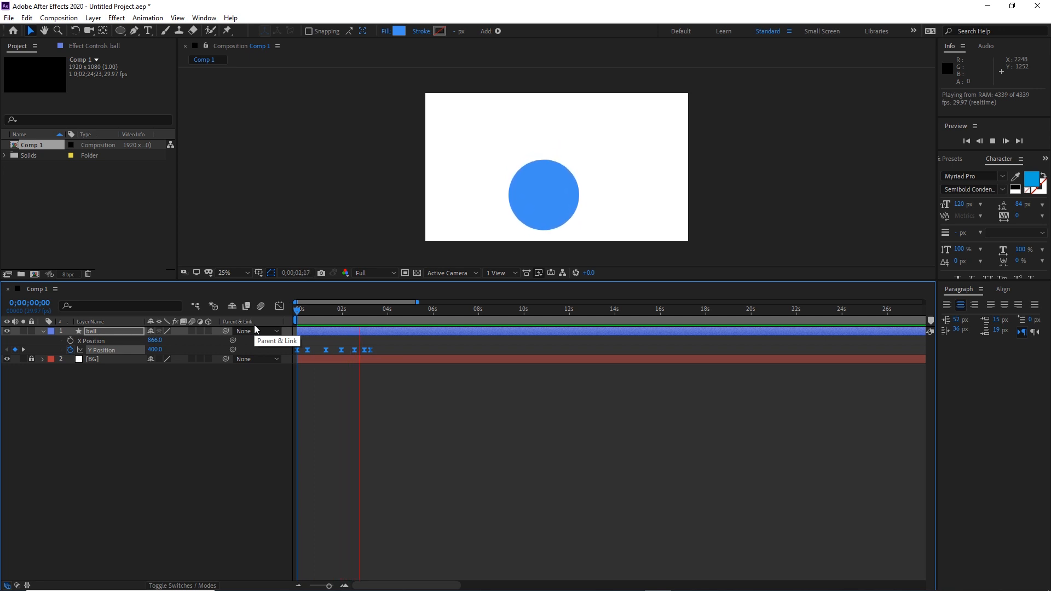
key("space")
key("ctrl+z")
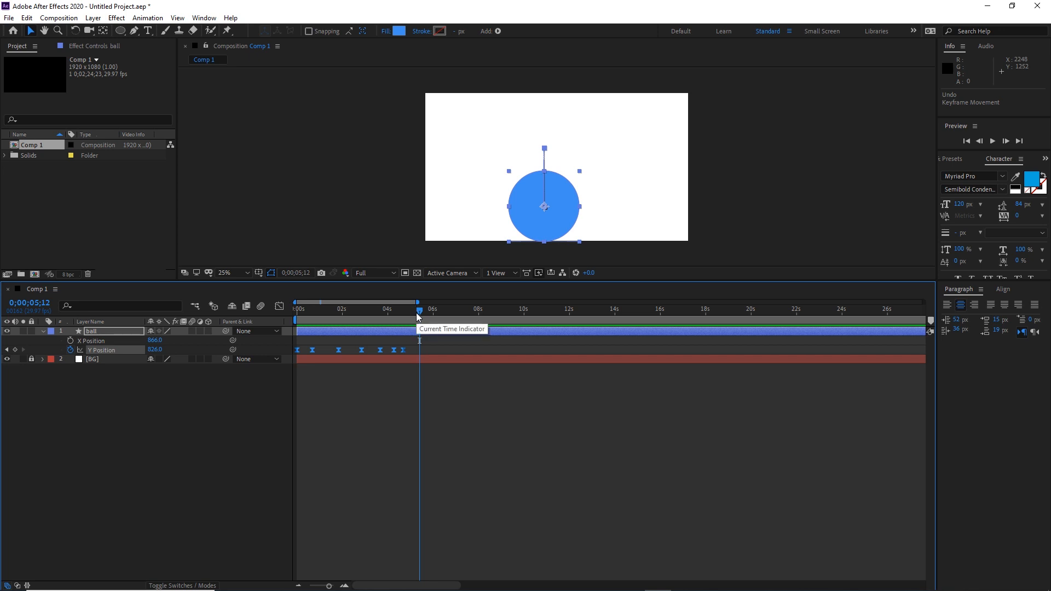
Keyframe the ball's X Position from 53 at 0;00;00;00 to 1707 at 0;00;04;20 and play back the sideways bounce.
left_click_drag(419, 311, 293, 323)
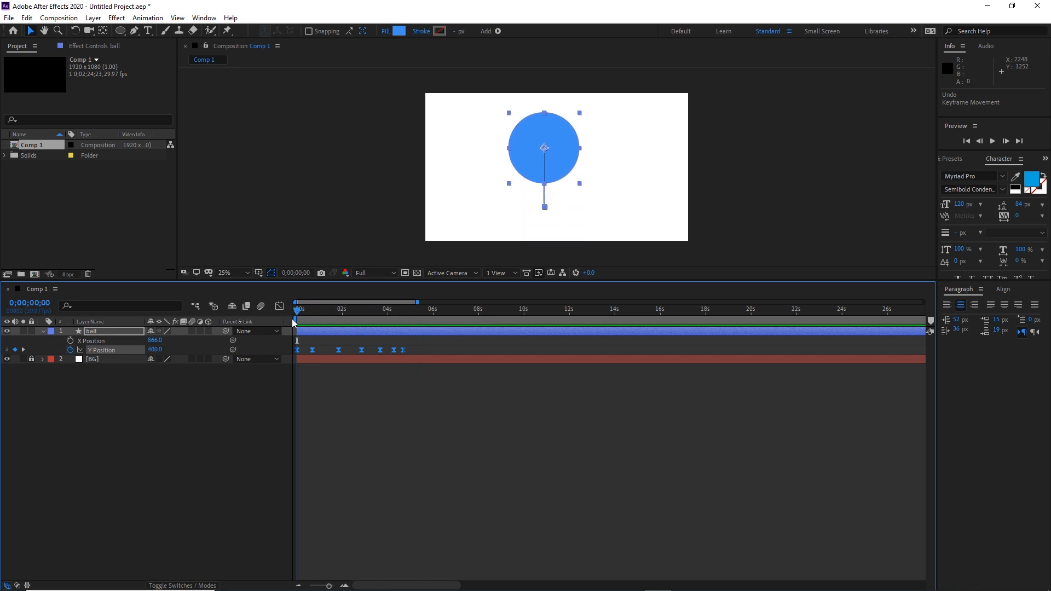
left_click(70, 340)
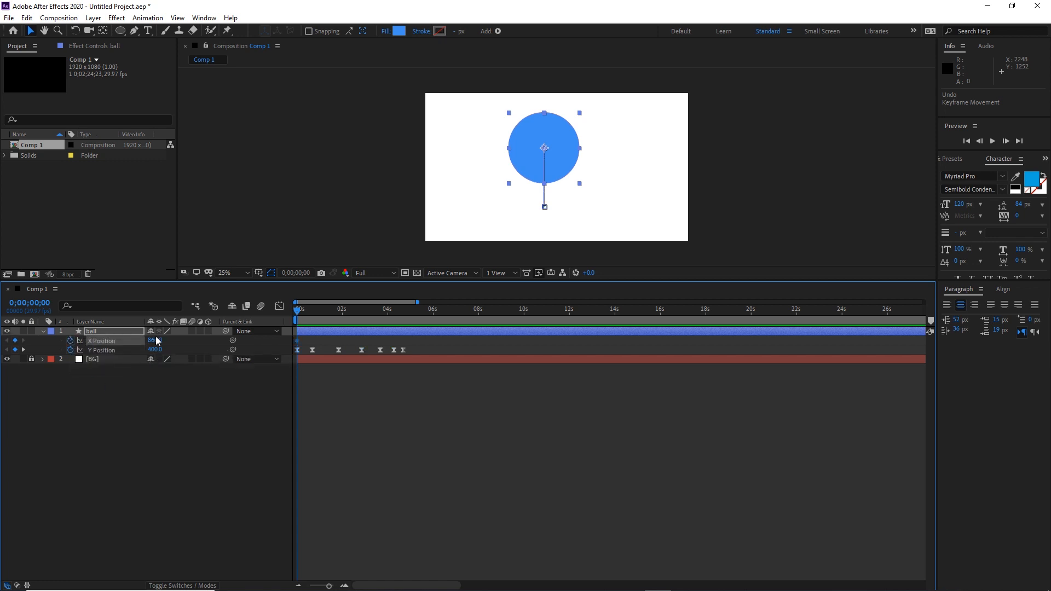
left_click_drag(156, 341, 86, 356)
left_click_drag(155, 341, 58, 348)
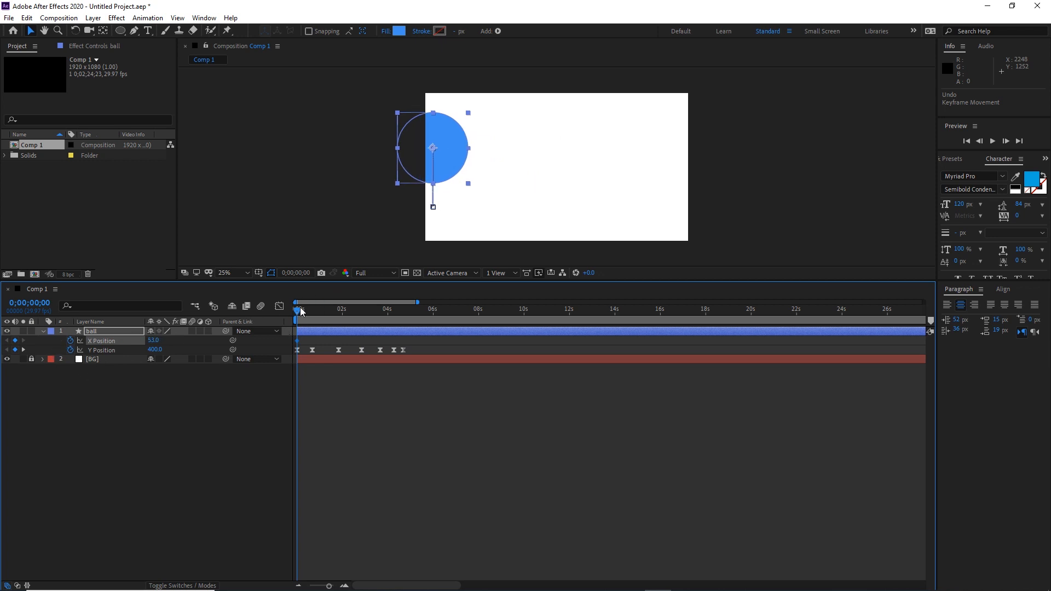
left_click_drag(301, 311, 403, 313)
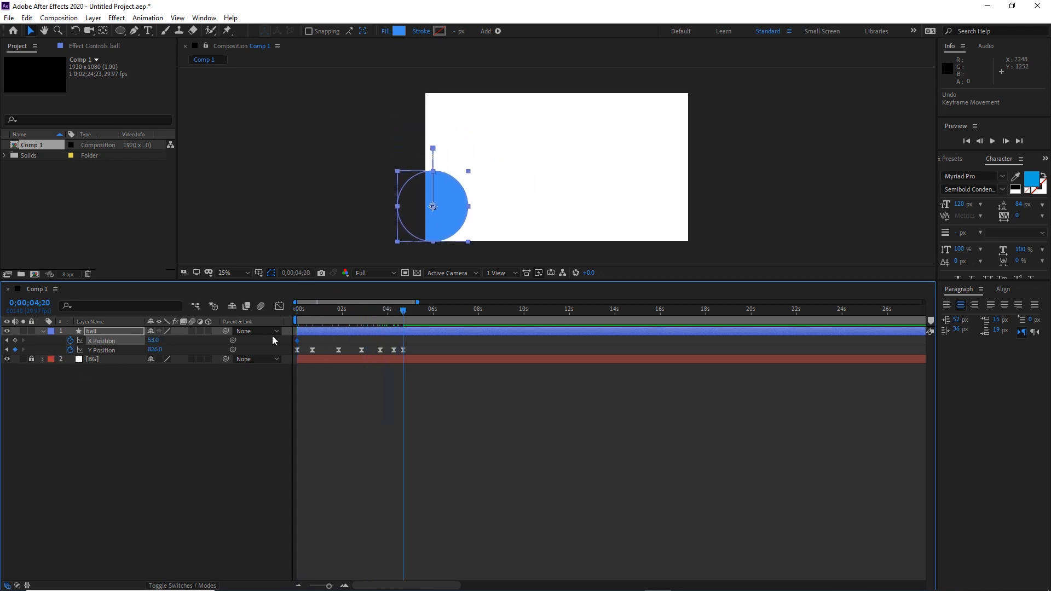
left_click_drag(153, 340, 1047, 334)
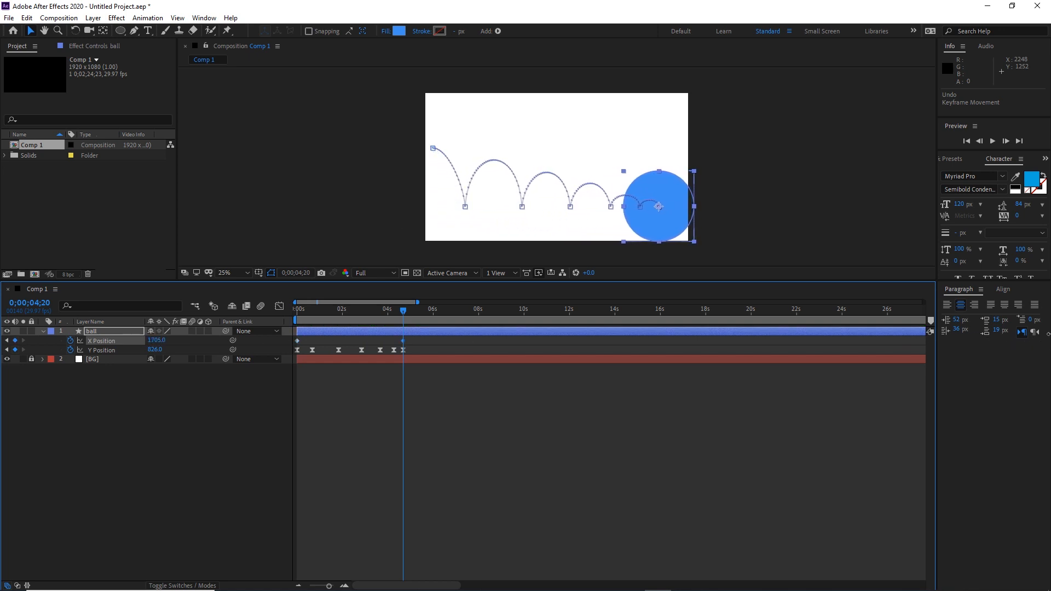
key("space")
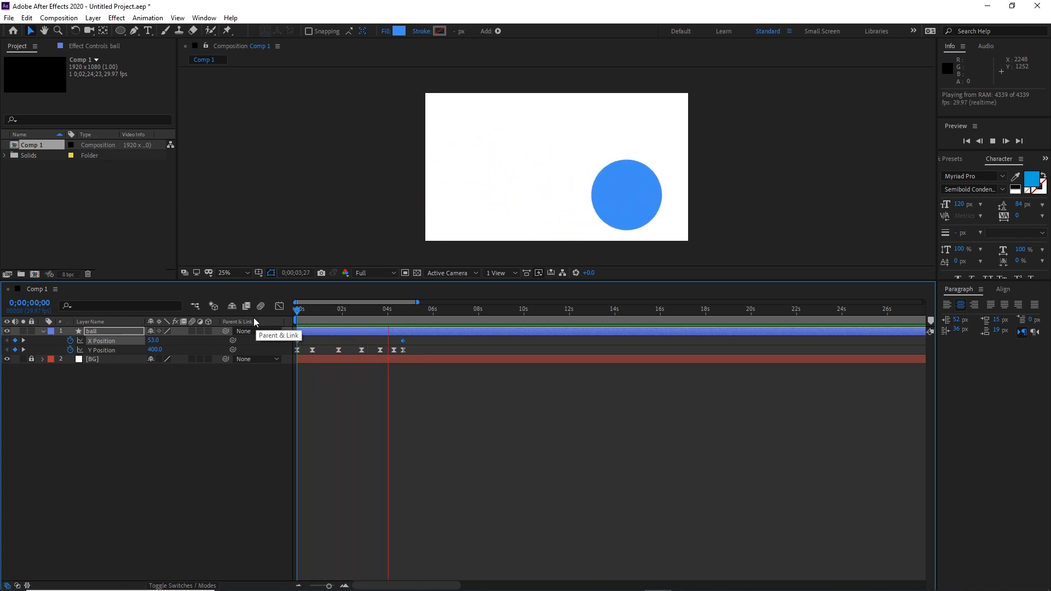
key("space")
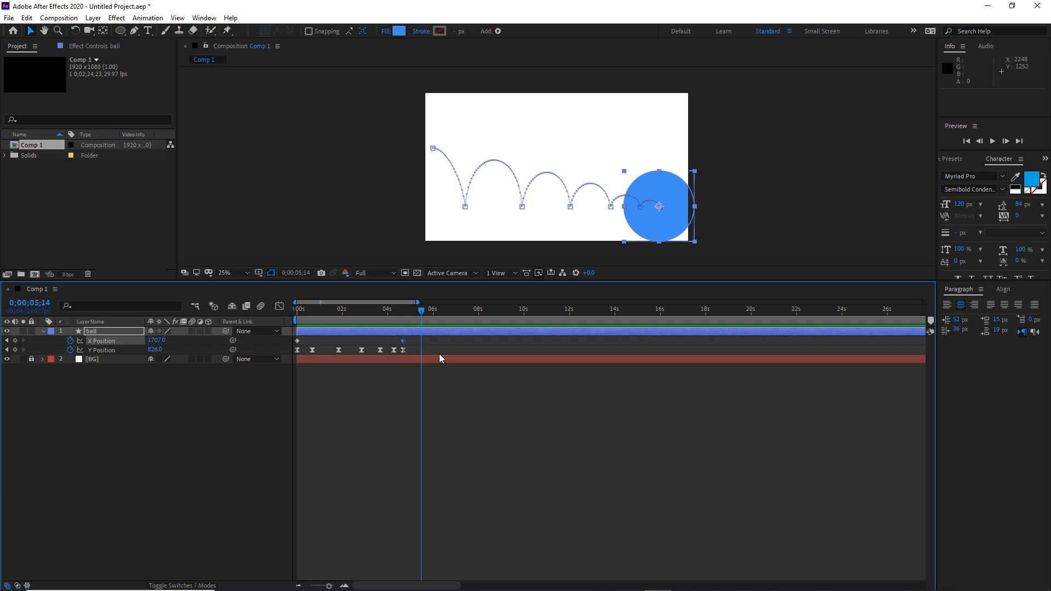
Clear all of the ball's X and Y Position keyframes and set its X Position to 963.
mouse_move(422, 308)
left_mouse_down()
mouse_move(340, 309)
mouse_move(404, 313)
left_mouse_up()
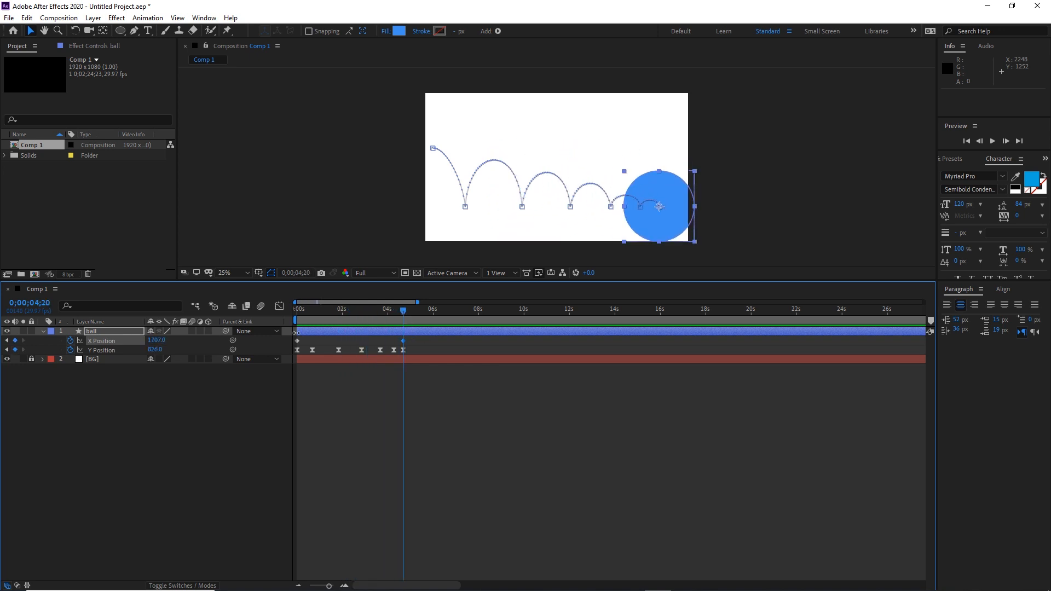
left_click(70, 341)
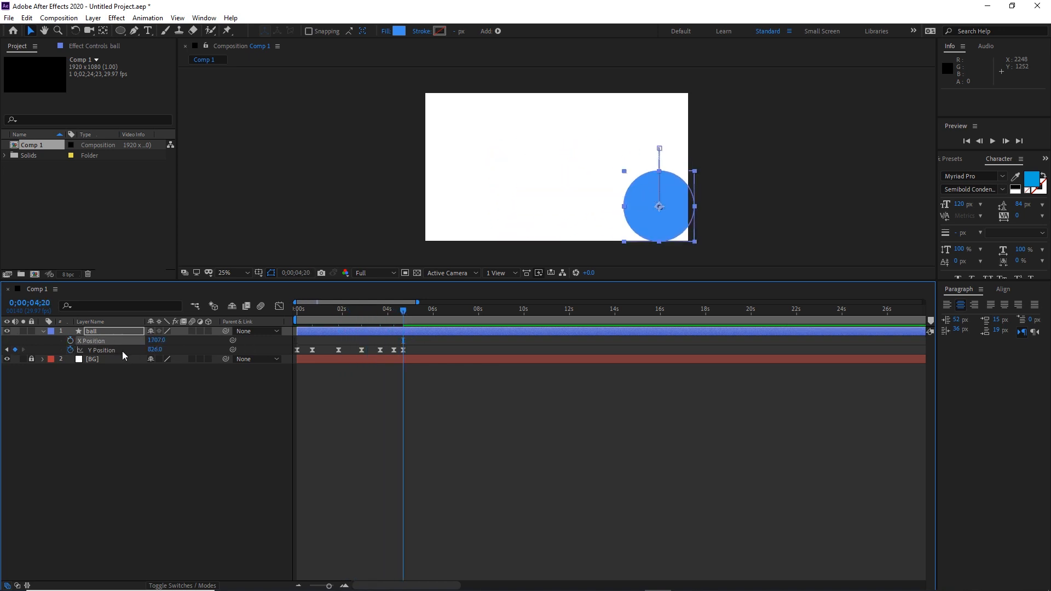
left_click_drag(156, 341, 74, 353)
left_click_drag(158, 341, 128, 350)
left_click(165, 425)
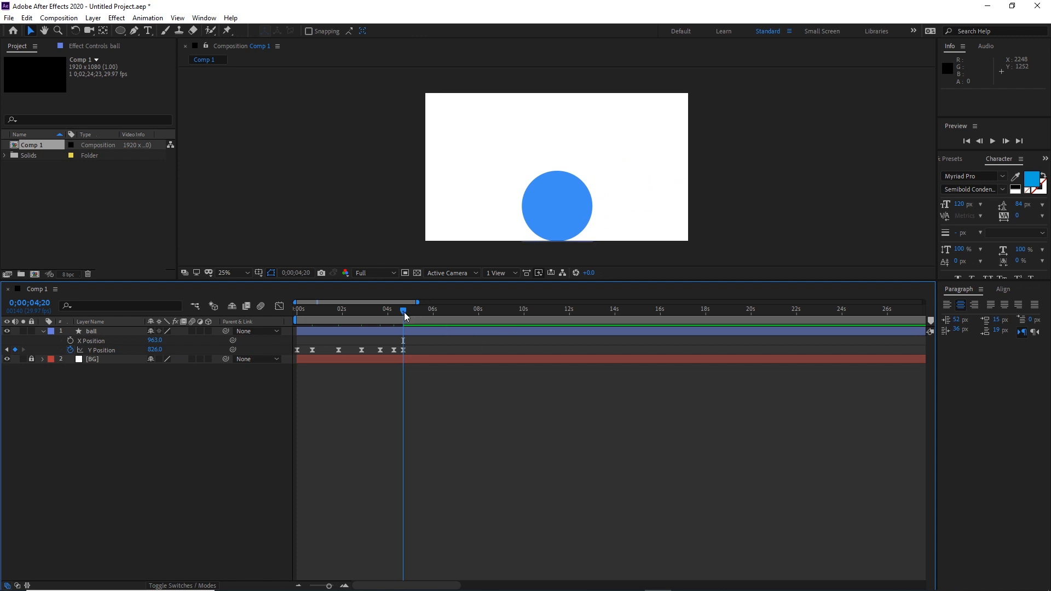
left_click_drag(427, 351, 298, 364)
key("Delete")
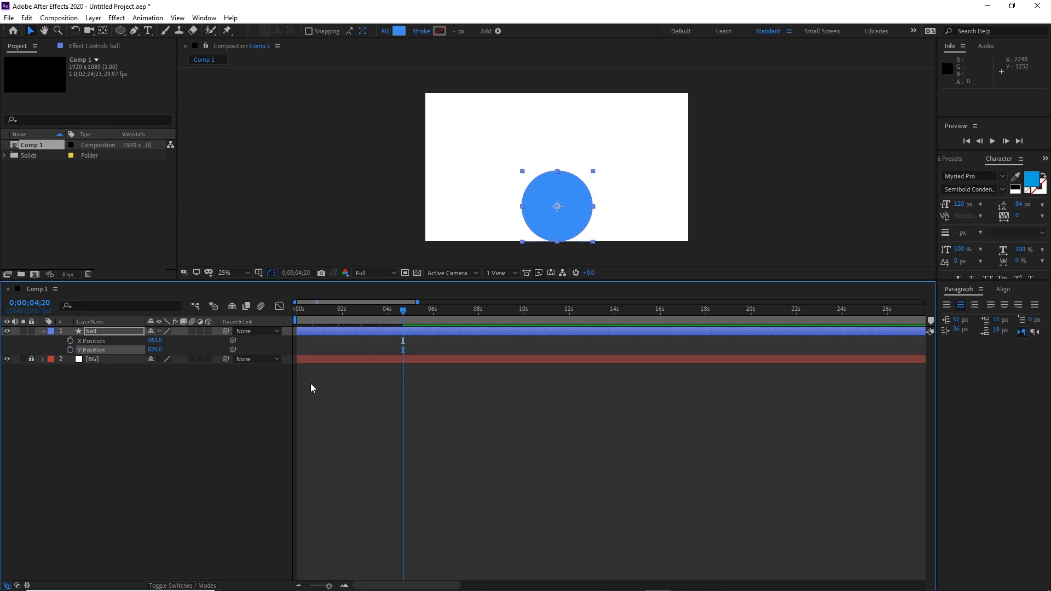
Add Y Position keyframes with the ball on the ground at 0;00;00;00 and 0;00;01;10.
left_click_drag(403, 310, 291, 312)
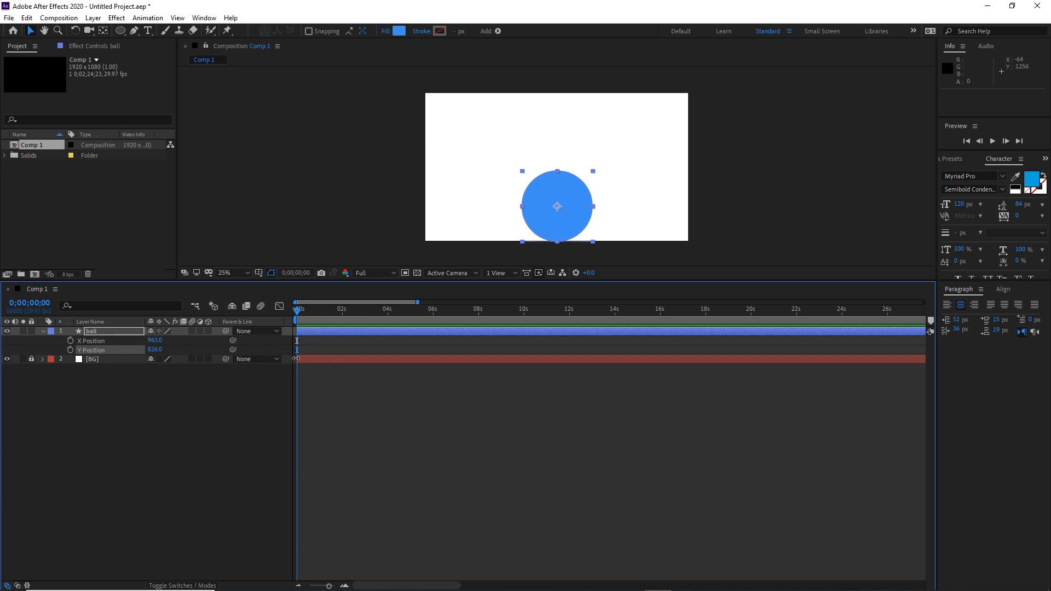
left_click(70, 350)
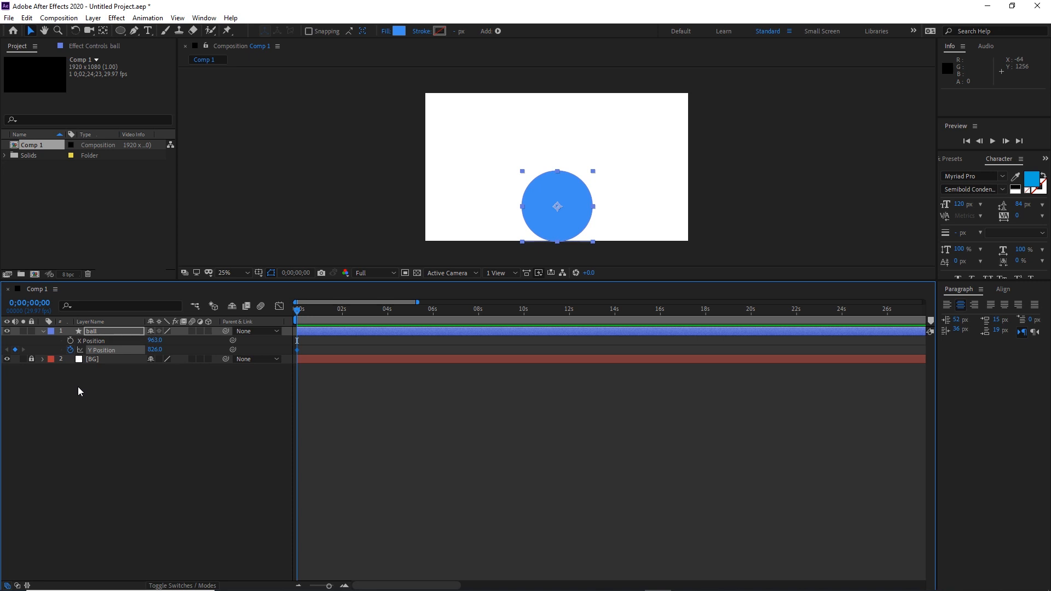
key("space")
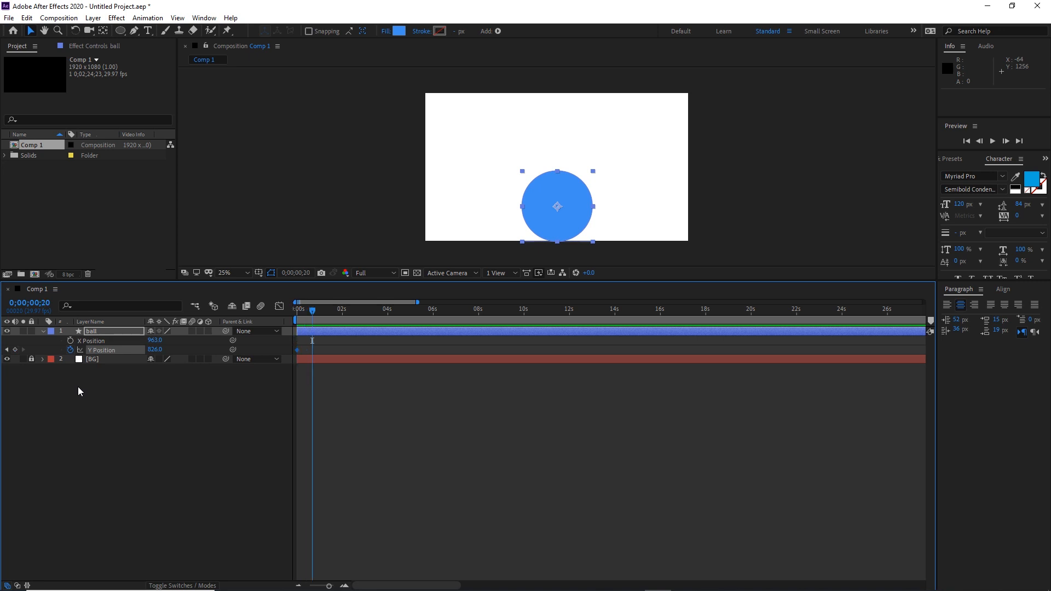
left_click(15, 349)
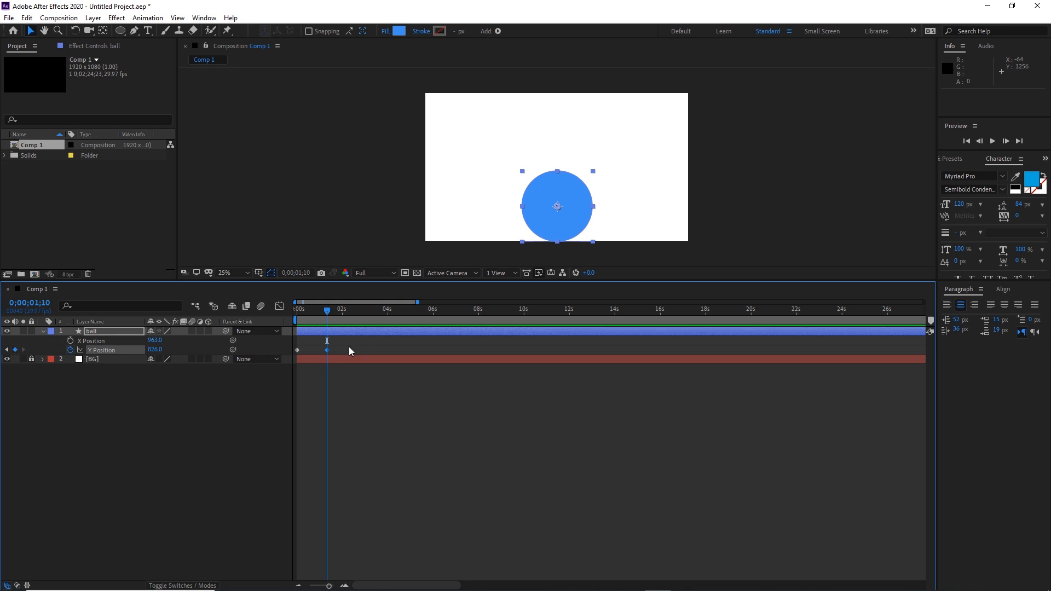
left_click_drag(285, 348, 285, 361)
Display the Y Position curve in the Graph Editor and try bending it into an arc with both keyframes' handles.
left_click(279, 306)
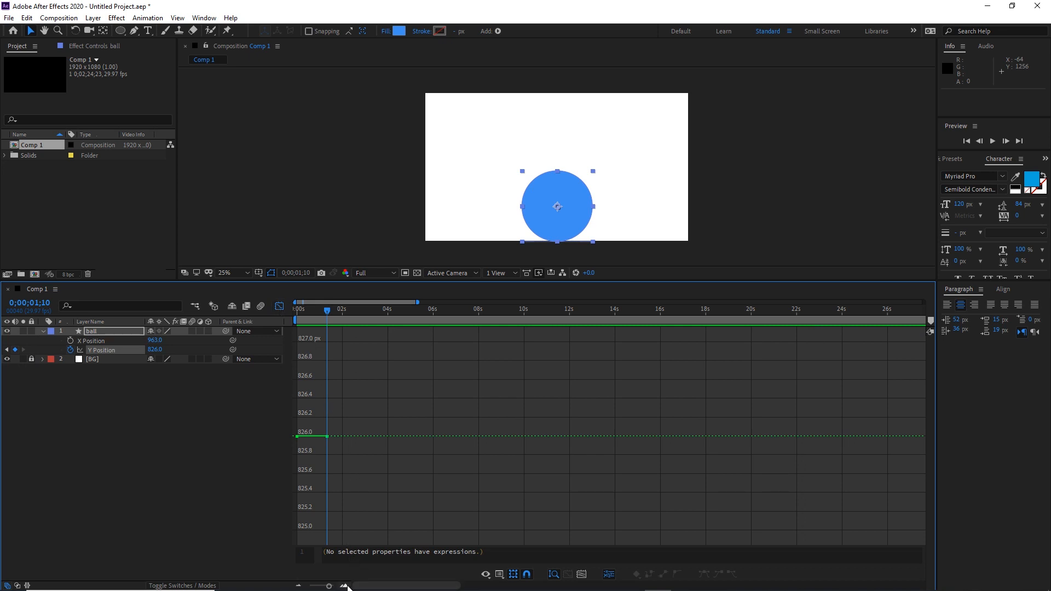
left_click(344, 586)
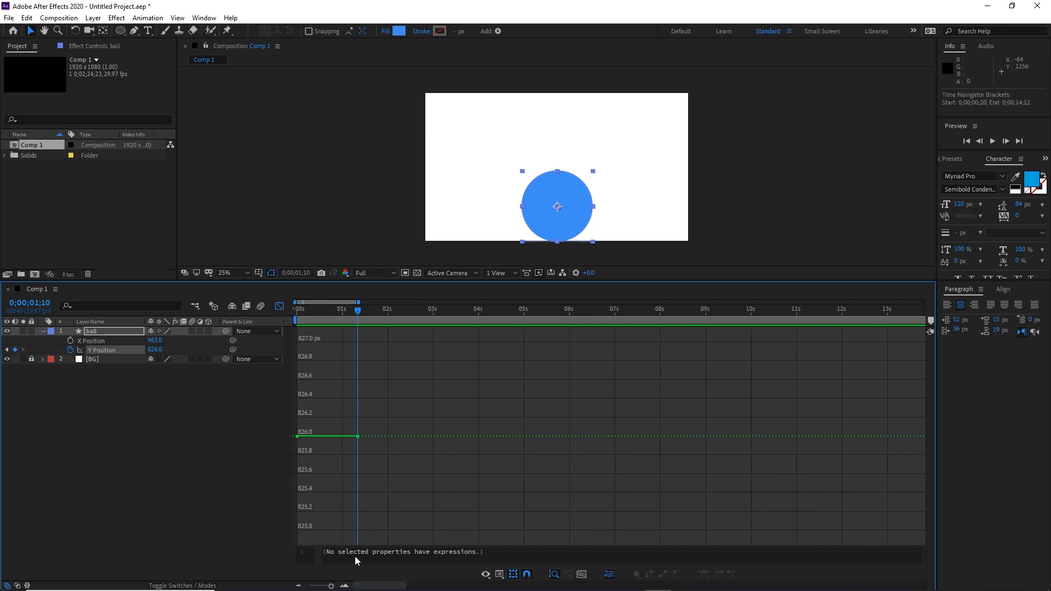
left_click_drag(375, 419, 301, 451)
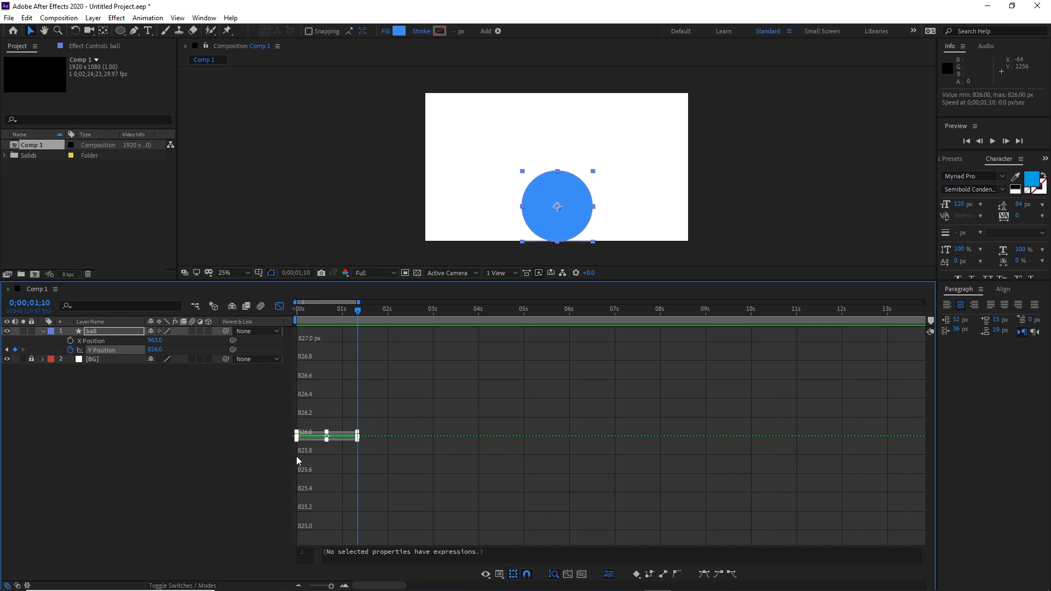
left_click(432, 395)
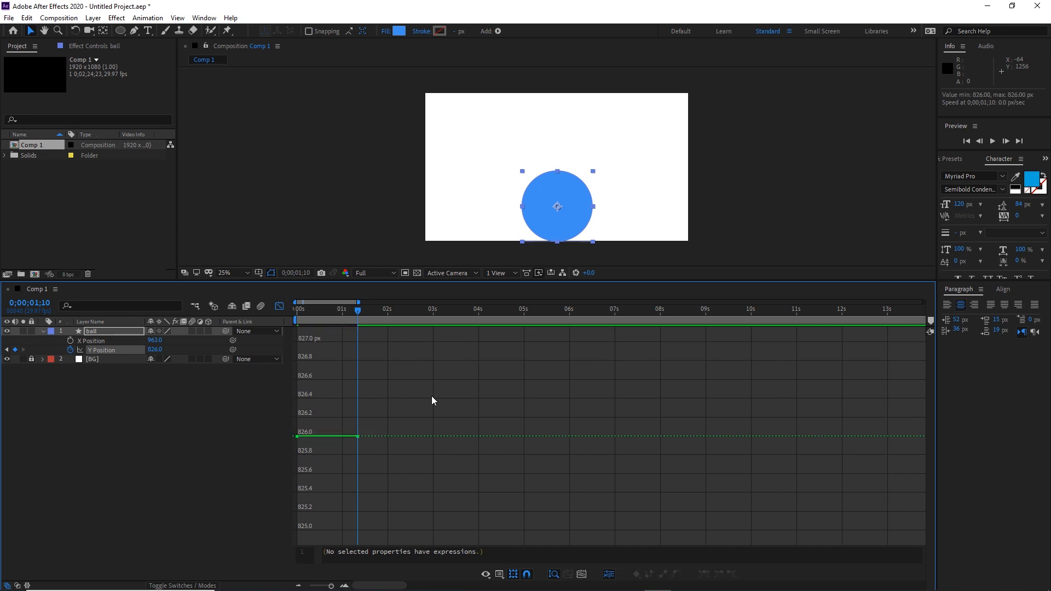
left_click_drag(323, 452, 305, 528)
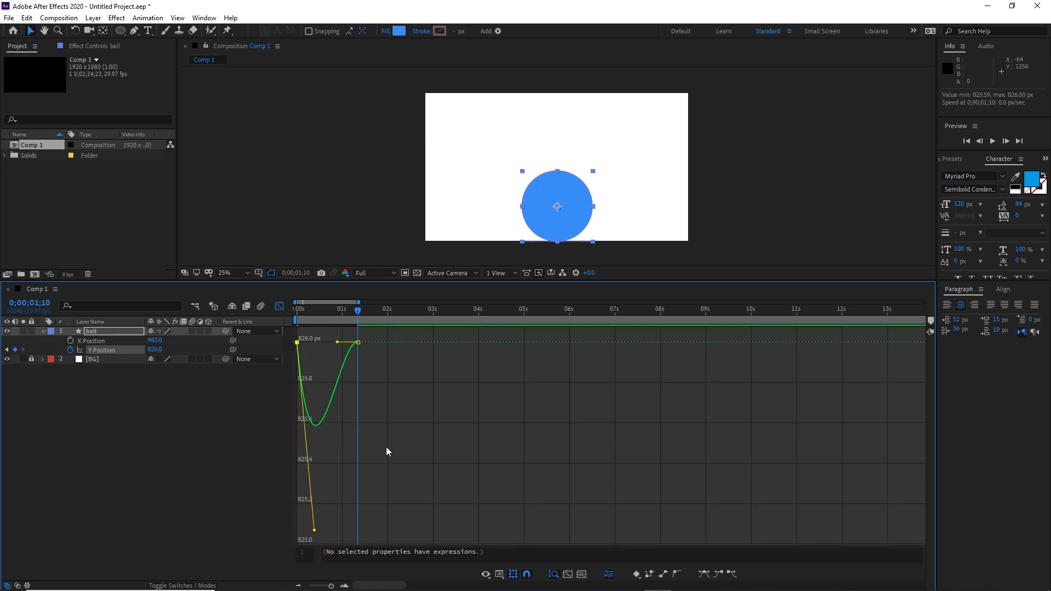
left_click_drag(386, 446, 354, 454)
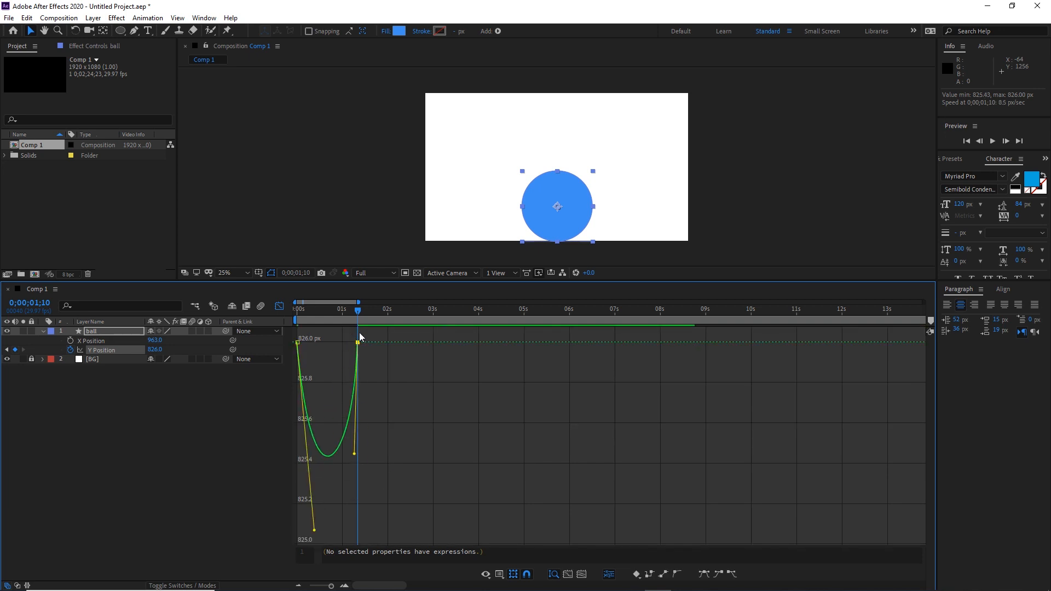
Try deepening and evening out the Y Position arc with long, nearly vertical handles on both keyframes.
left_click_drag(358, 314, 330, 313)
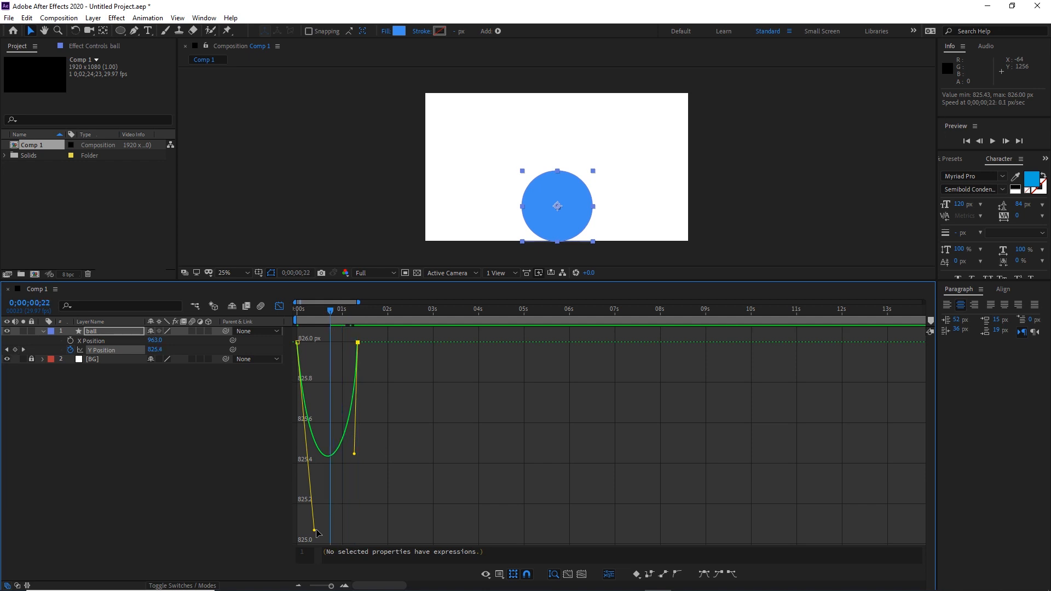
left_click_drag(314, 530, 298, 585)
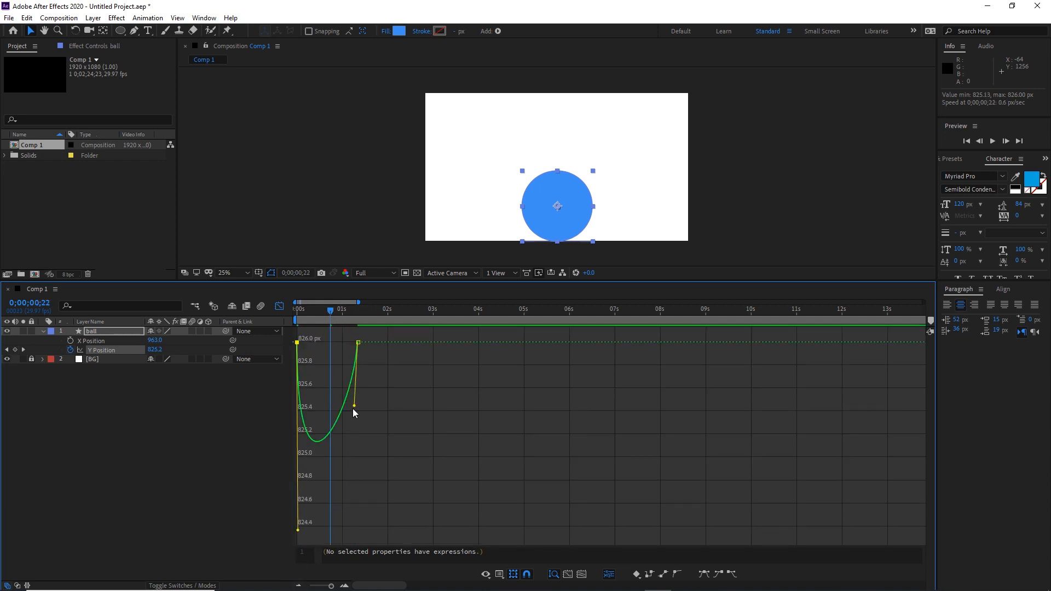
left_click_drag(354, 408, 357, 438)
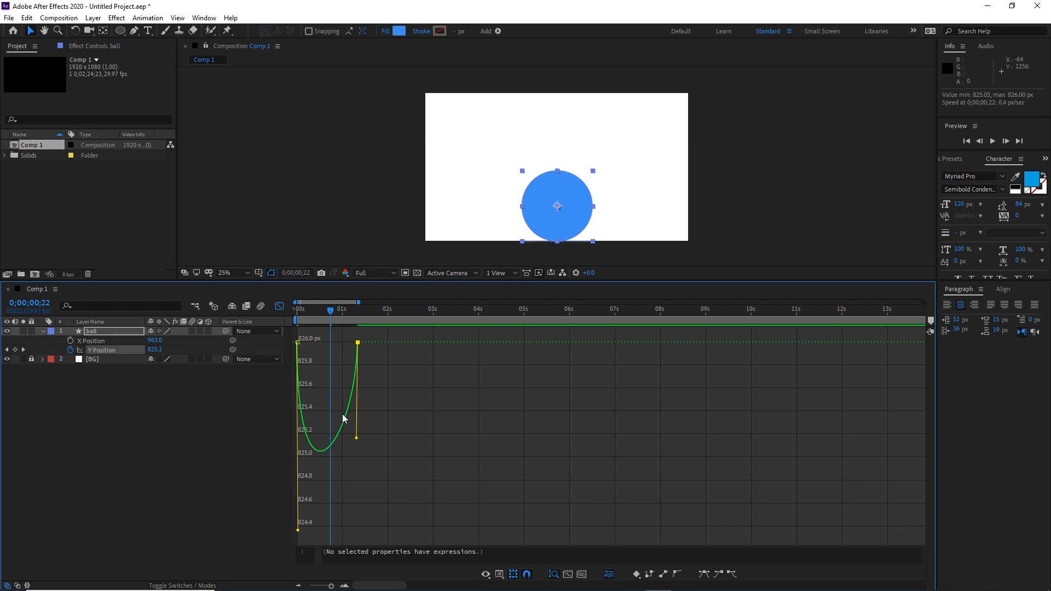
left_click_drag(357, 439, 355, 544)
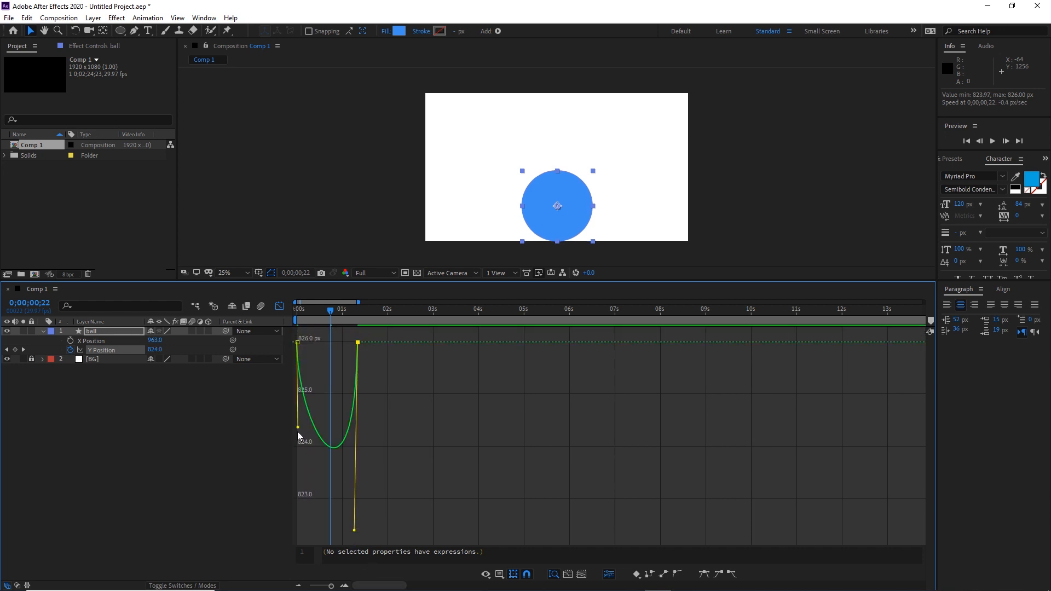
left_click_drag(297, 431, 298, 530)
mouse_move(332, 311)
left_mouse_down()
mouse_move(296, 317)
mouse_move(342, 318)
left_mouse_up()
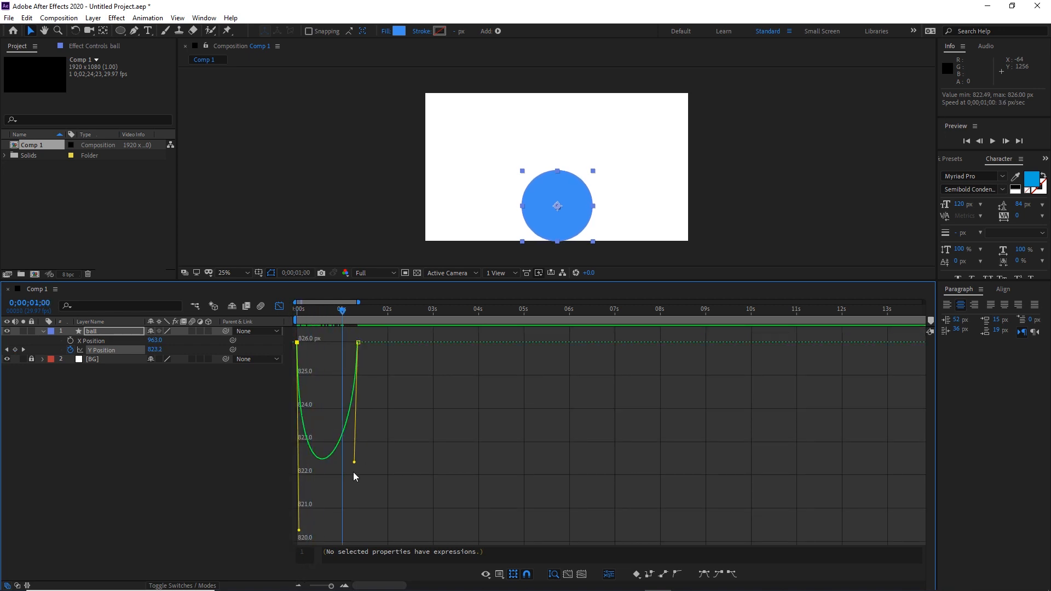
mouse_move(355, 484)
left_mouse_down()
mouse_move(369, 496)
mouse_move(357, 505)
left_mouse_up()
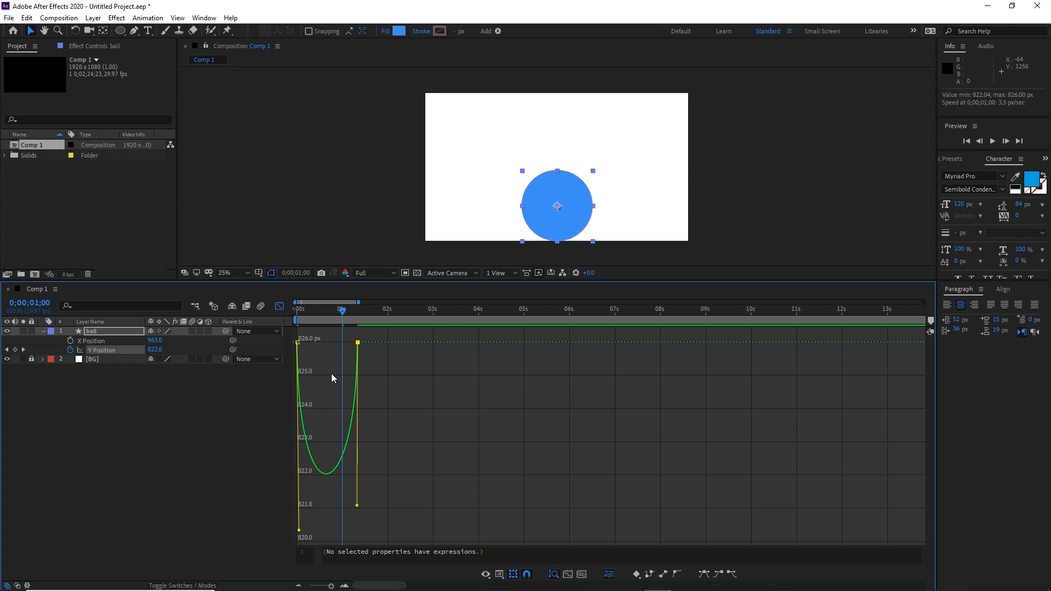
Back in the layer view, delete the Y Position keyframe at 0;00;01;10 and convert the one at 0;00;00;00 to linear.
left_click(279, 307)
left_click(373, 350)
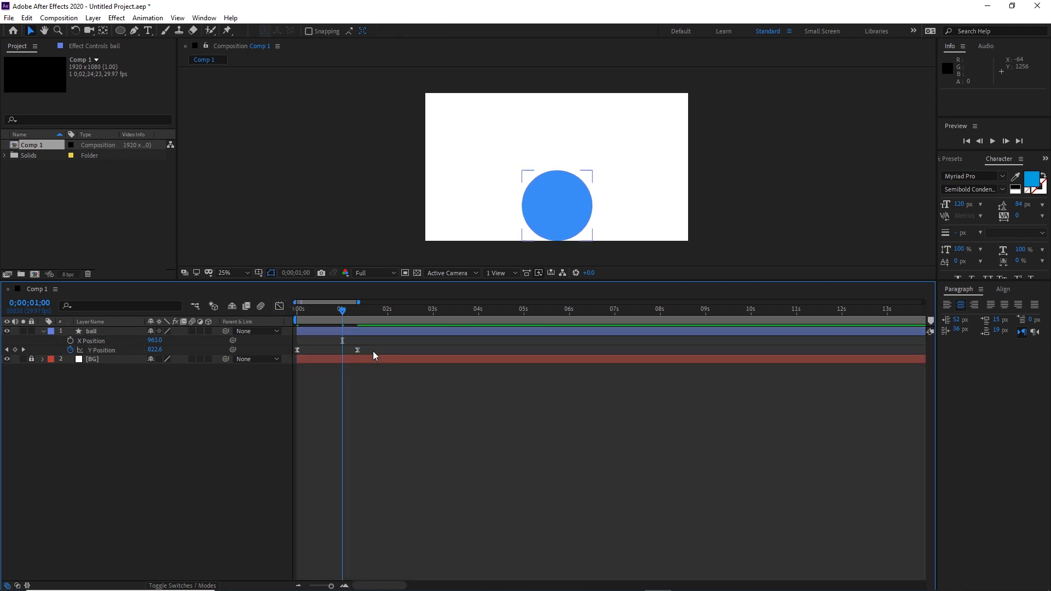
left_click(358, 350)
key("Delete")
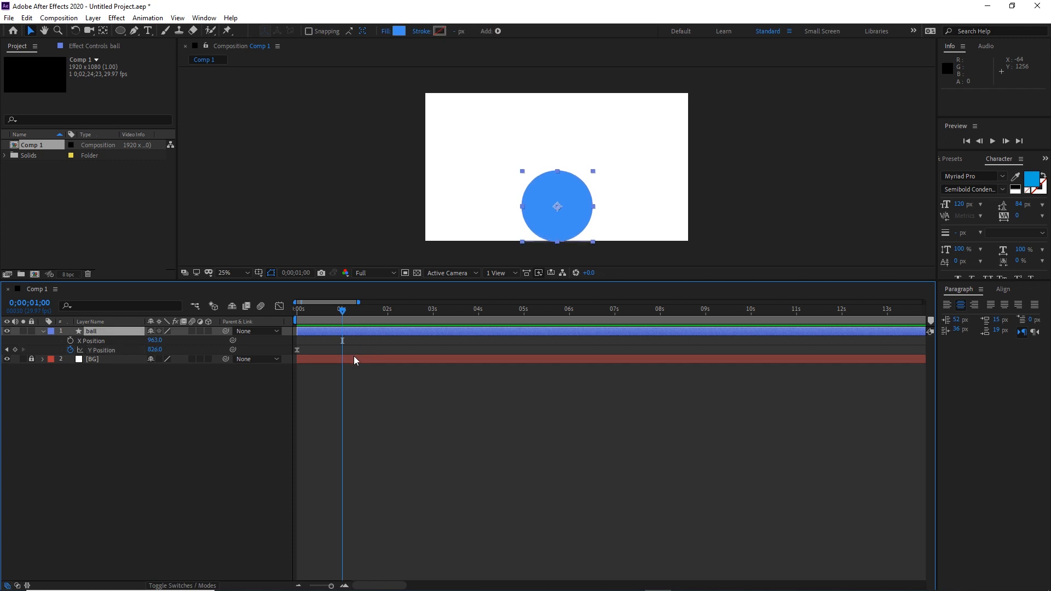
left_click_drag(340, 308, 297, 310)
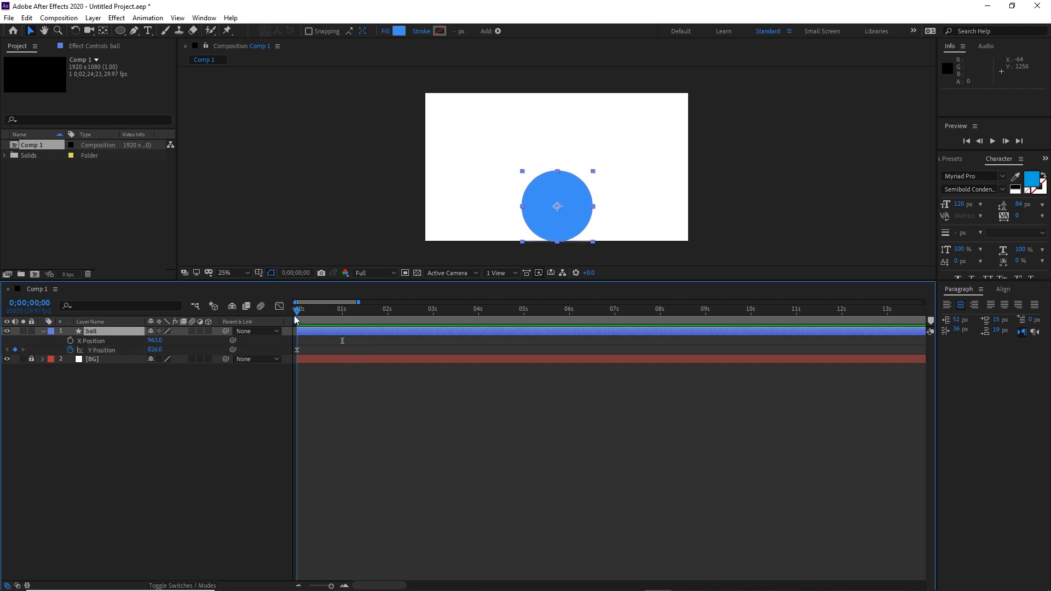
left_click(297, 350)
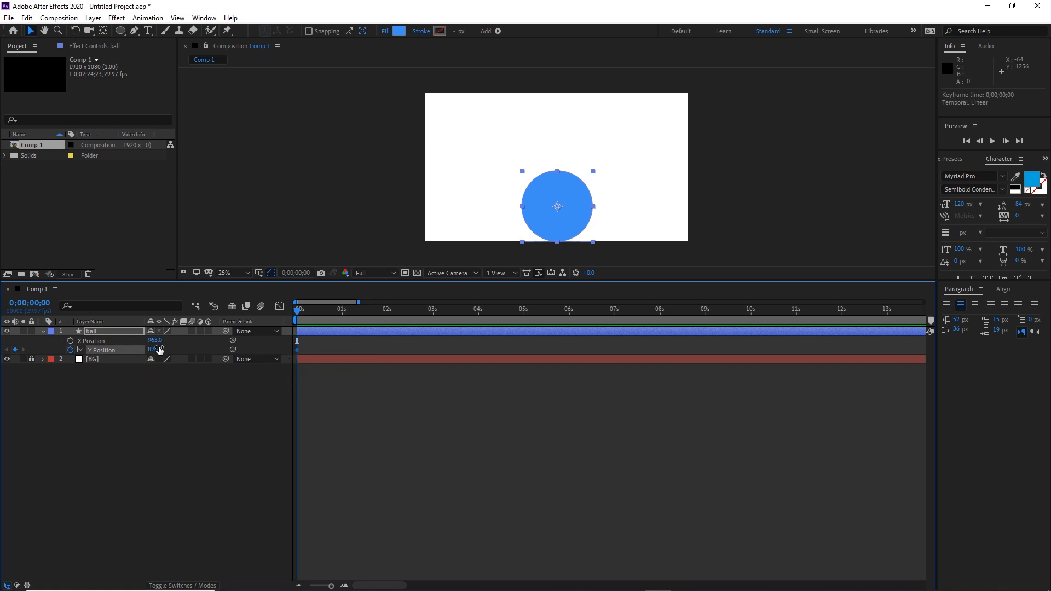
Keyframe an eased drop in Y Position from 366 at 0;00;00;00 to 828 at 0;00;00;20 and display its curve in the Graph Editor.
left_click_drag(158, 350, 2, 316)
left_click_drag(153, 353, 208, 446)
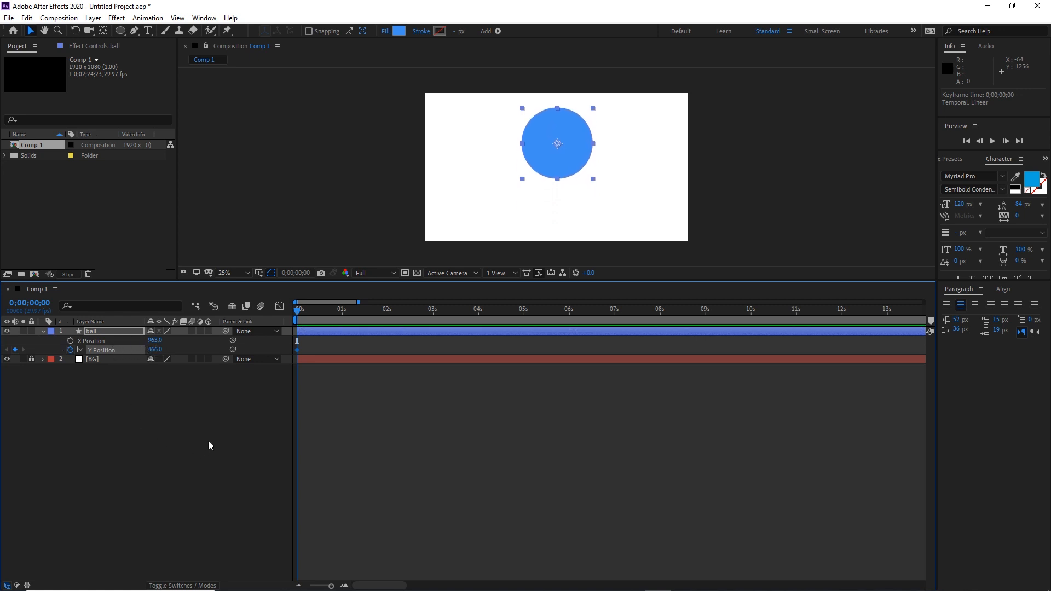
key("shift+Page_Down")
key("shift+Page_Down")
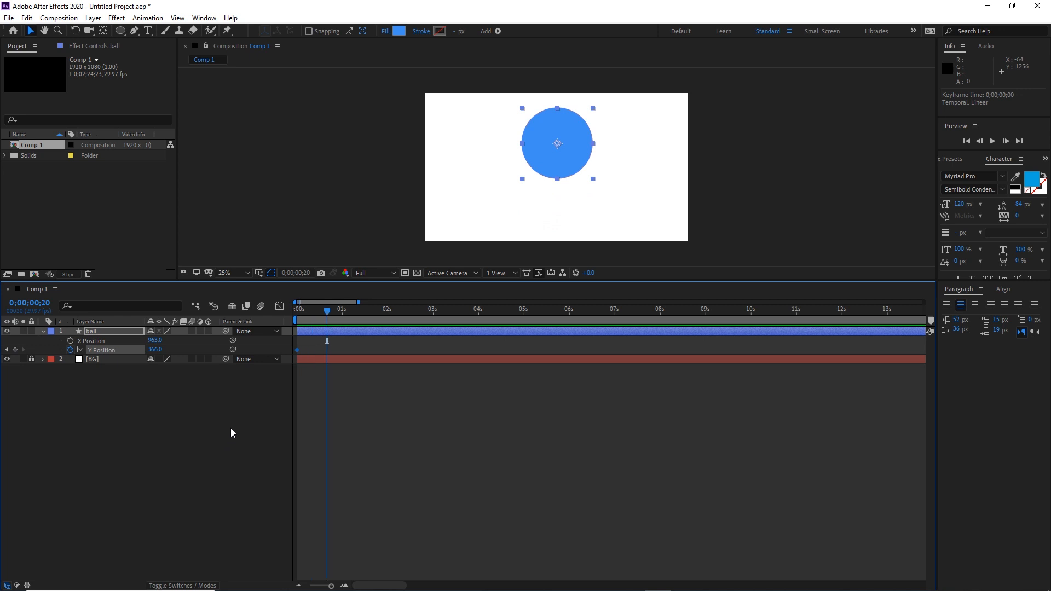
left_click_drag(155, 351, 429, 374)
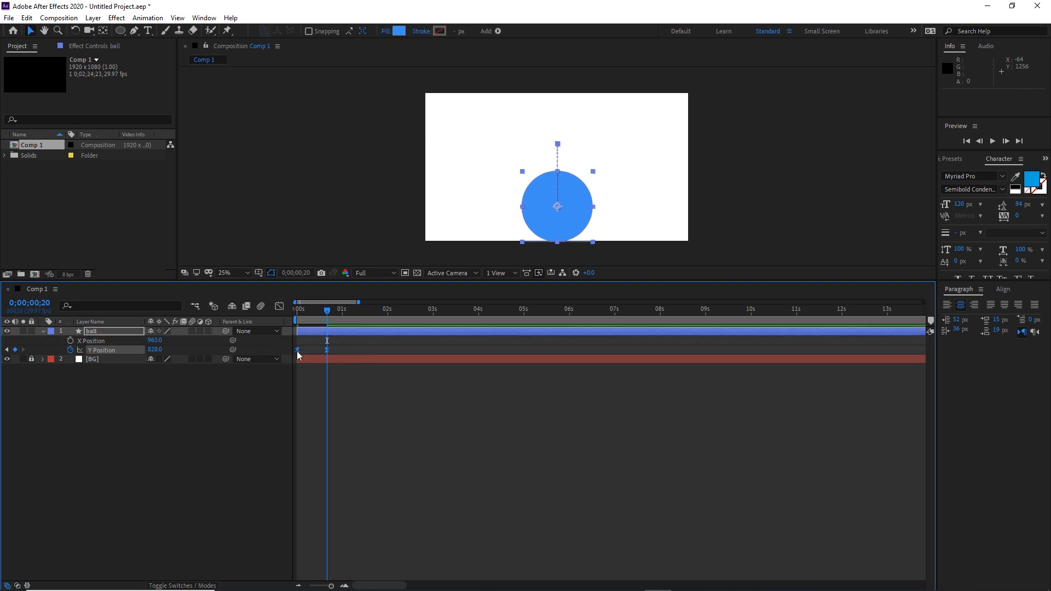
left_click(279, 307)
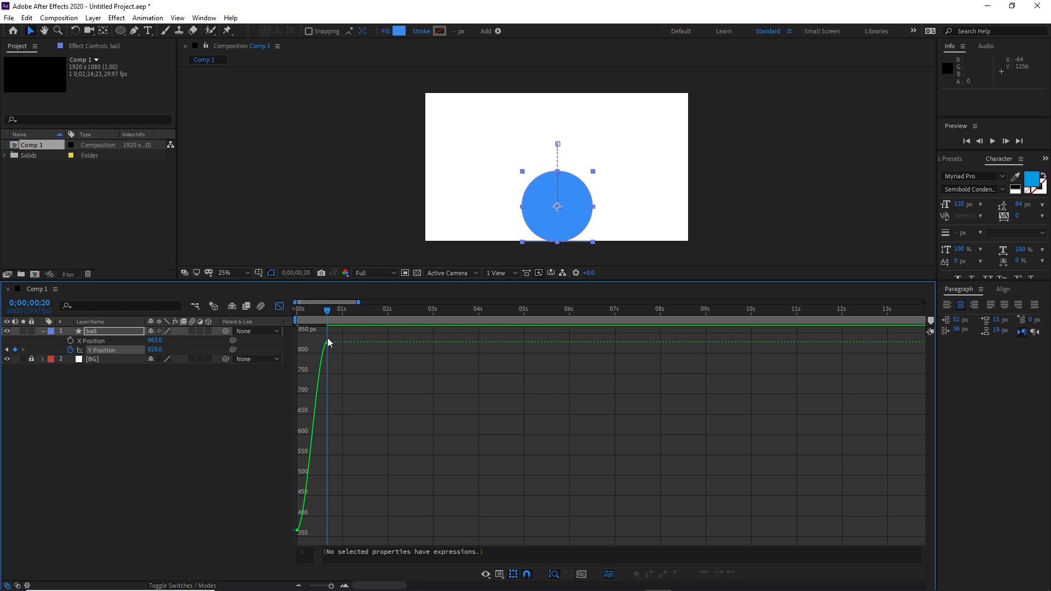
Steepen the Y Position curve into the 0;00;00;20 keyframe with a long, nearly vertical incoming handle so the fall accelerates.
left_click(346, 585)
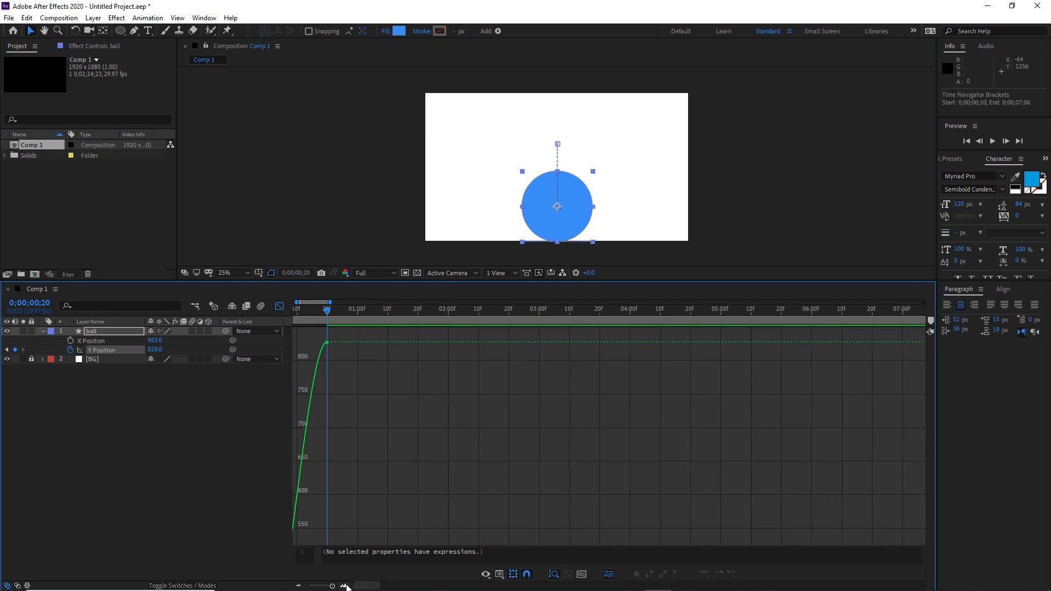
left_click(346, 586)
left_click_drag(362, 585, 352, 586)
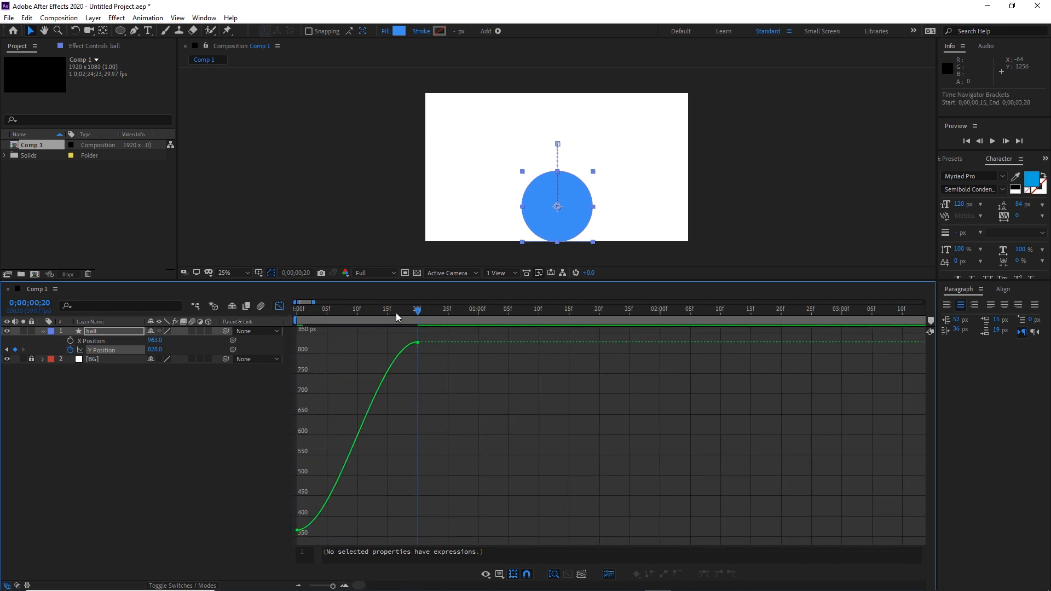
left_click_drag(425, 310, 384, 330)
left_click_drag(340, 471, 343, 531)
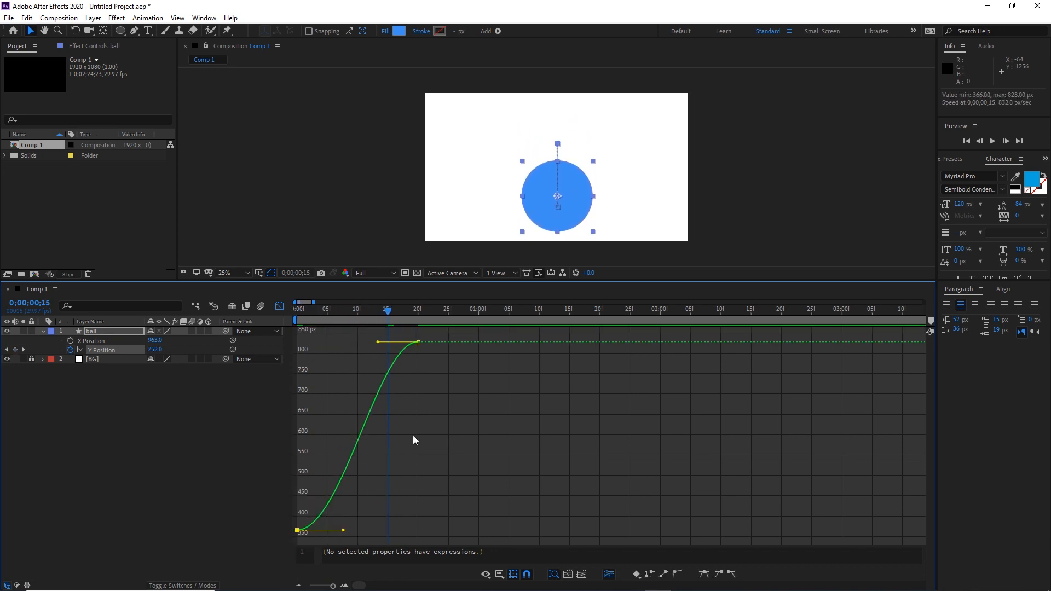
left_click_drag(432, 361, 412, 373)
left_click(411, 327)
left_click_drag(412, 327, 418, 327)
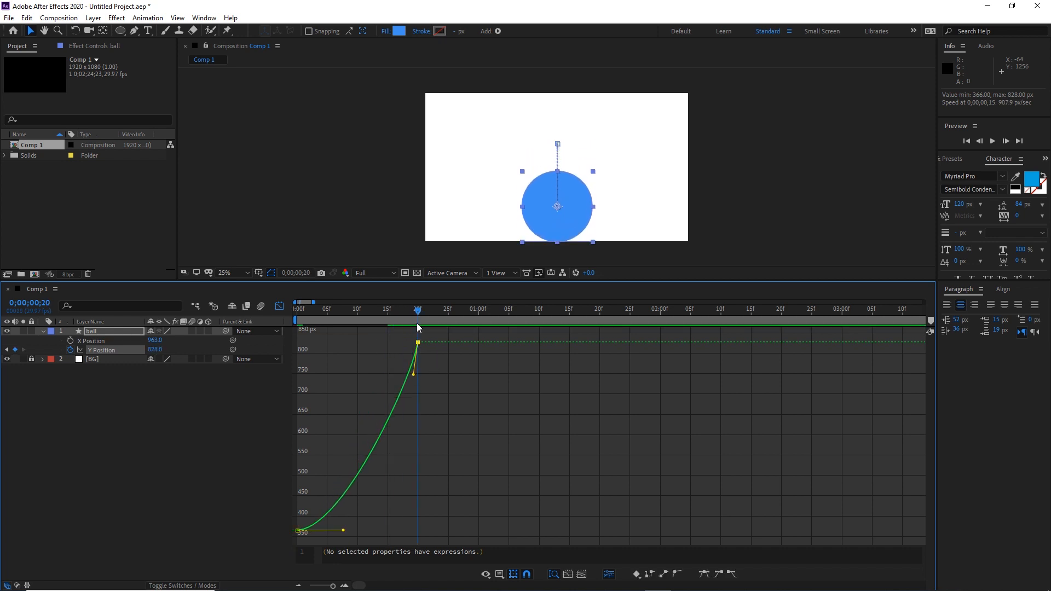
left_click_drag(414, 377, 411, 406)
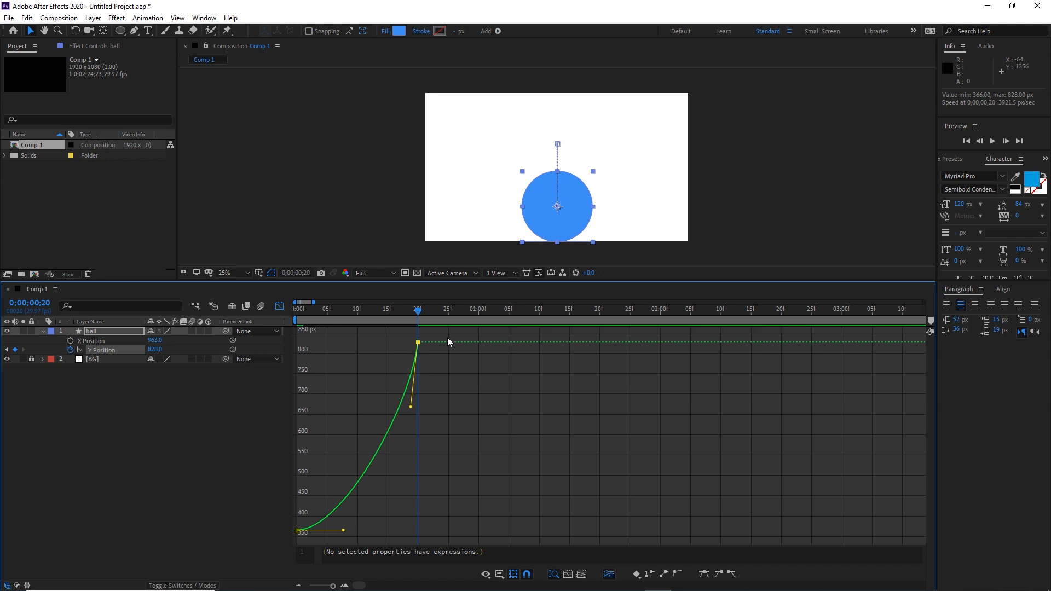
Move the second Y Position keyframe to 0;00;00;24 in the layer view, and scrub through the fall back in the Graph Editor.
left_click(279, 306)
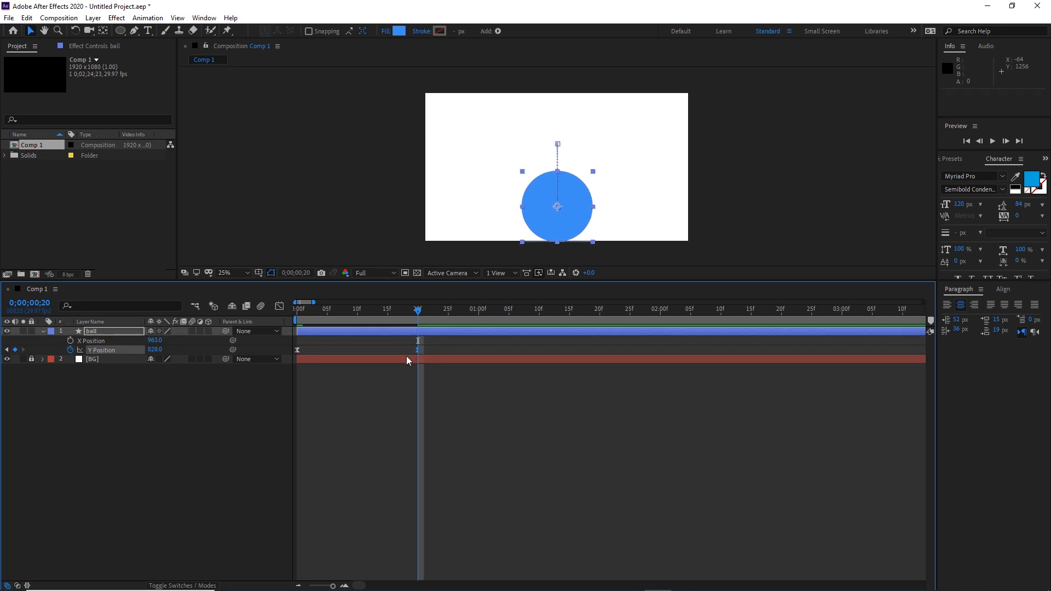
key("alt+Right")
key("alt+Right")
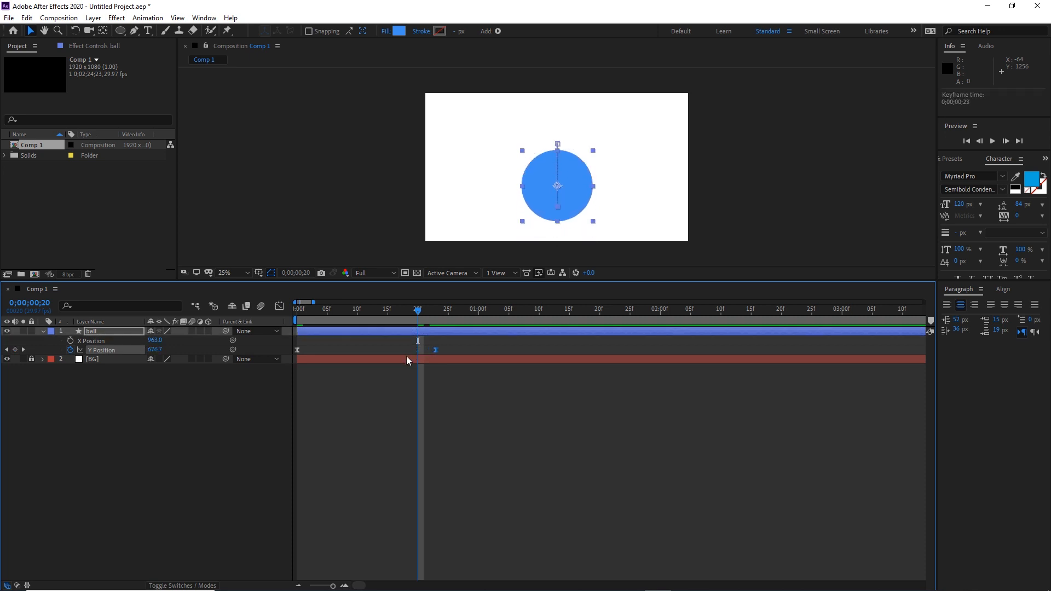
left_click_drag(422, 309, 441, 310)
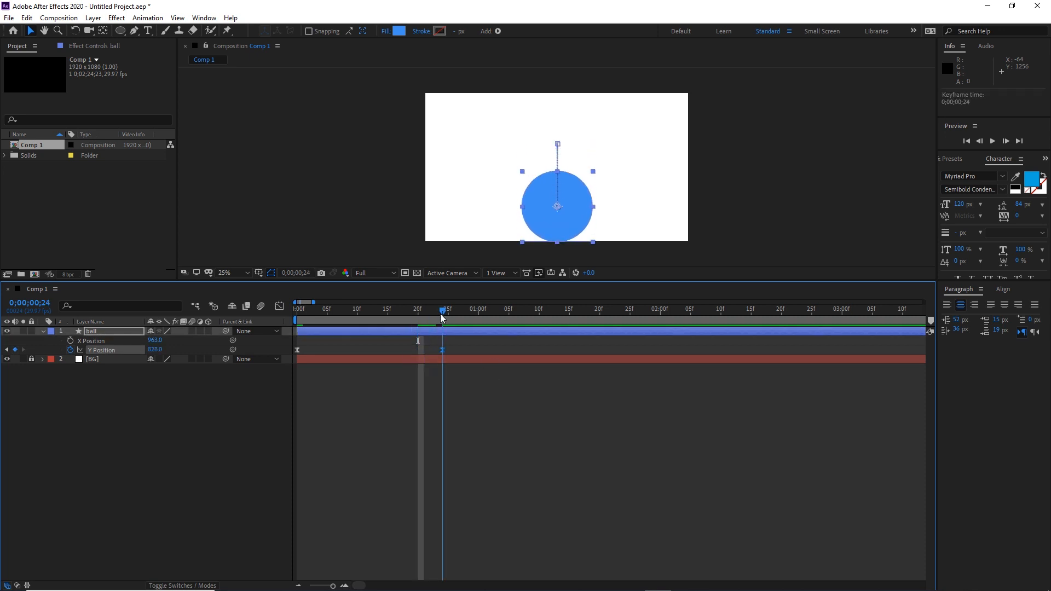
left_click(279, 307)
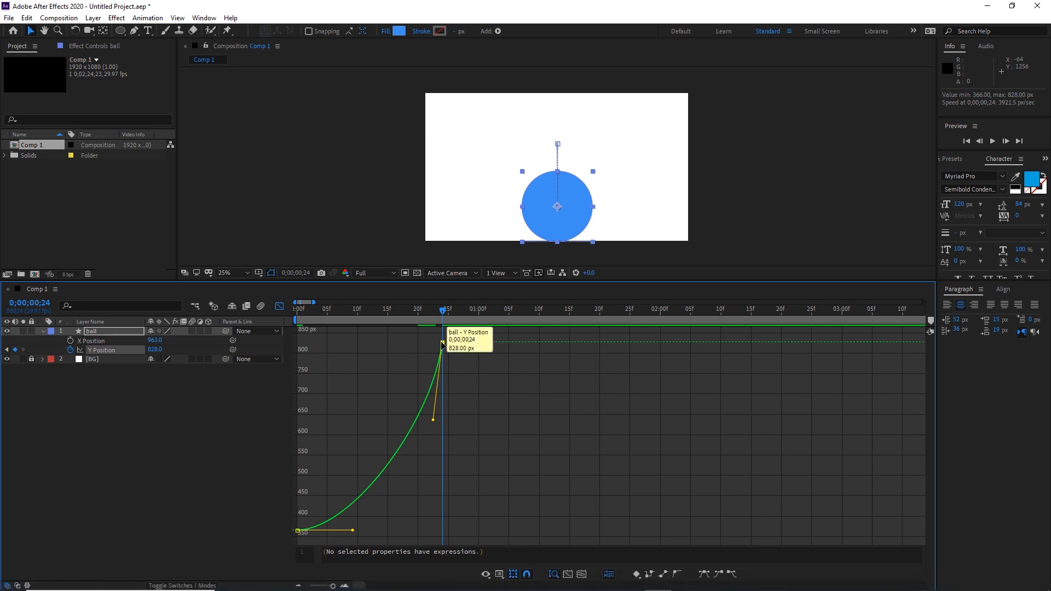
left_click_drag(443, 311, 297, 311)
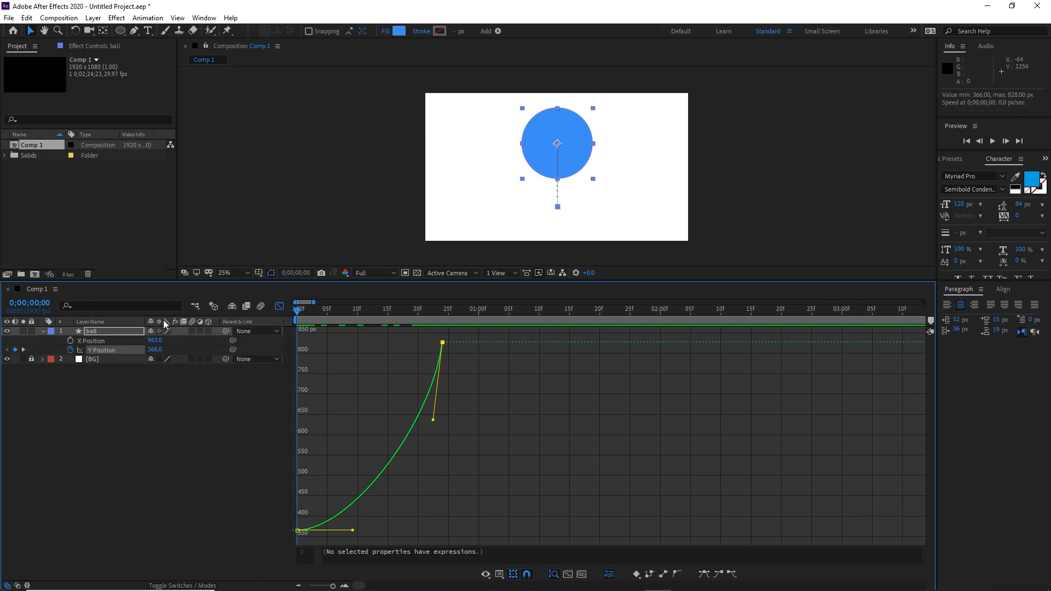
left_click_drag(298, 311, 442, 321)
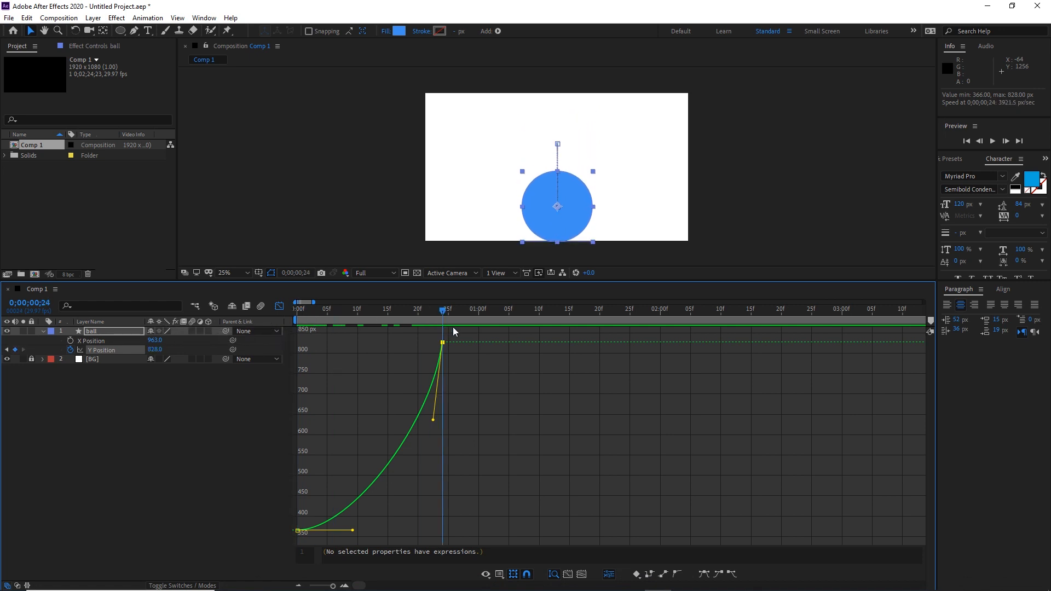
Add a Y Position keyframe of 828 at 0;00;02;04 and bend the new segment into a bounce arc with steep handles.
key("space")
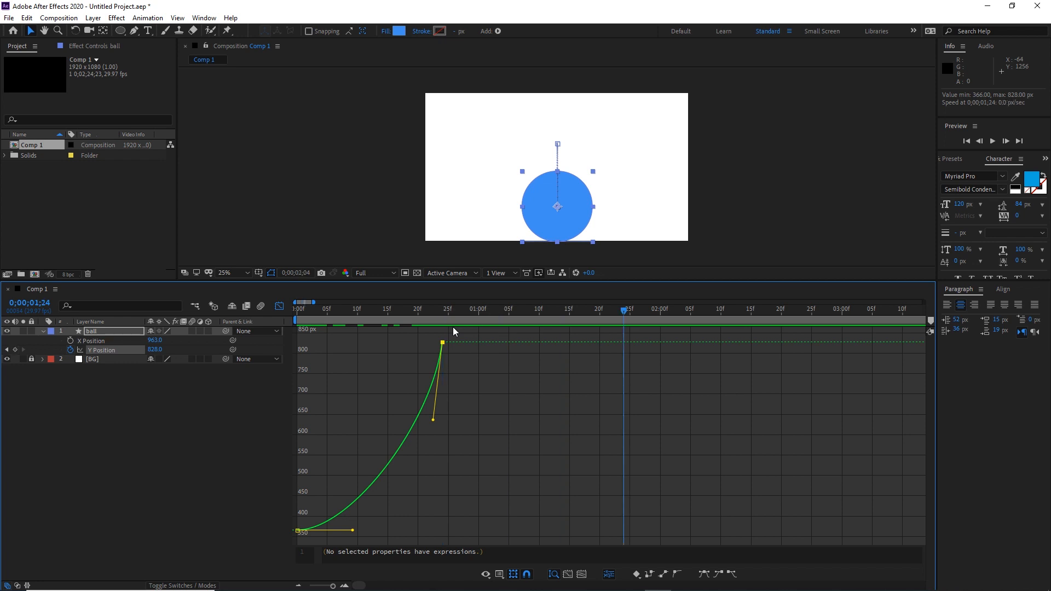
left_click(684, 343, "ctrl")
left_click_drag(472, 358, 452, 455)
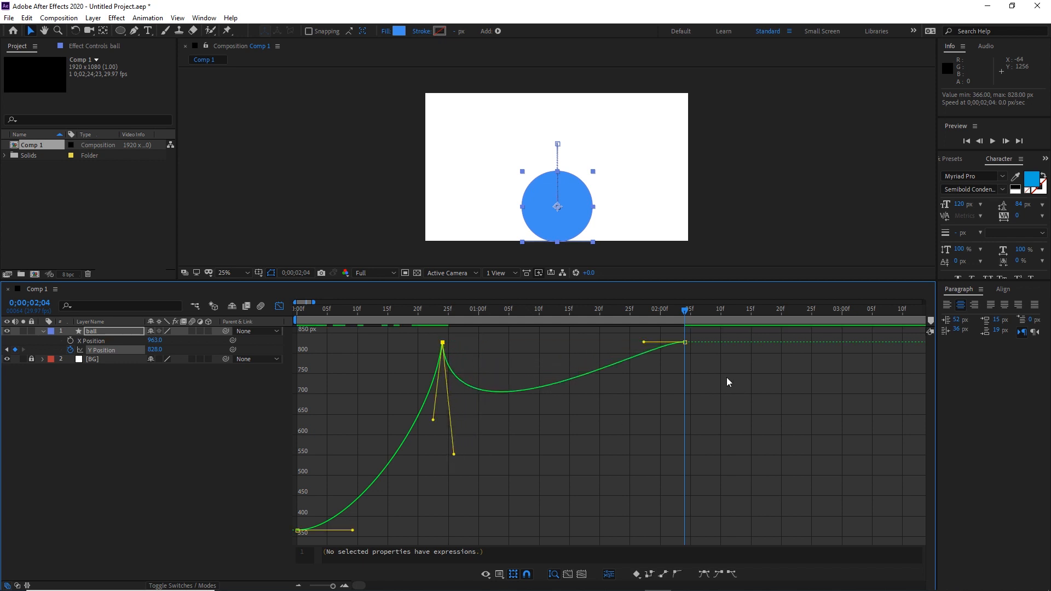
left_click_drag(717, 382, 663, 452)
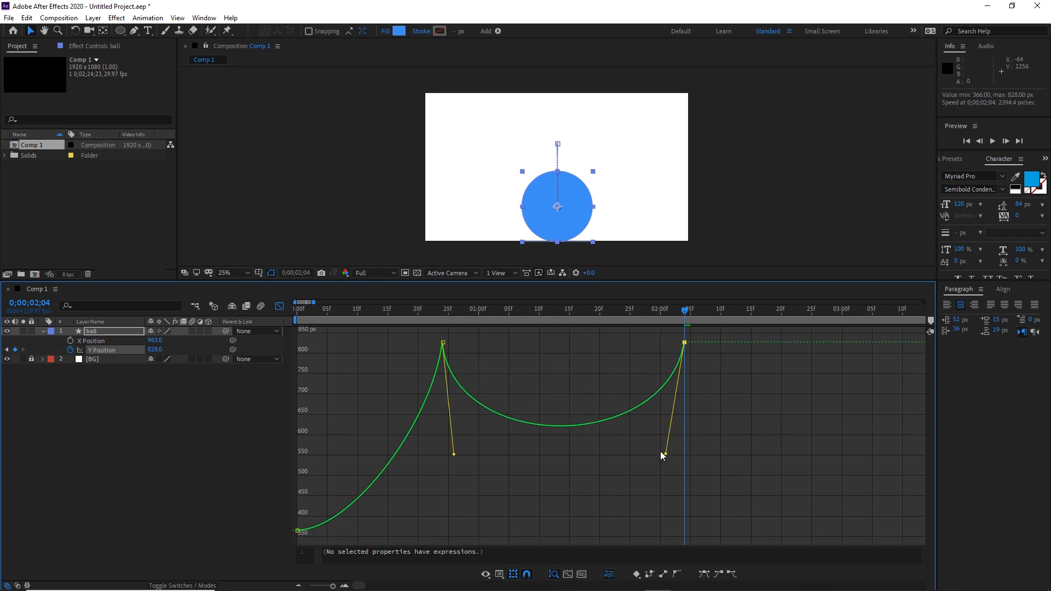
Deepen the first bounce arc to a Y Position of about 518 at 0;00;01;12 by lengthening the handles at both ends.
left_click(539, 309)
key("Page_Down")
key("Page_Down")
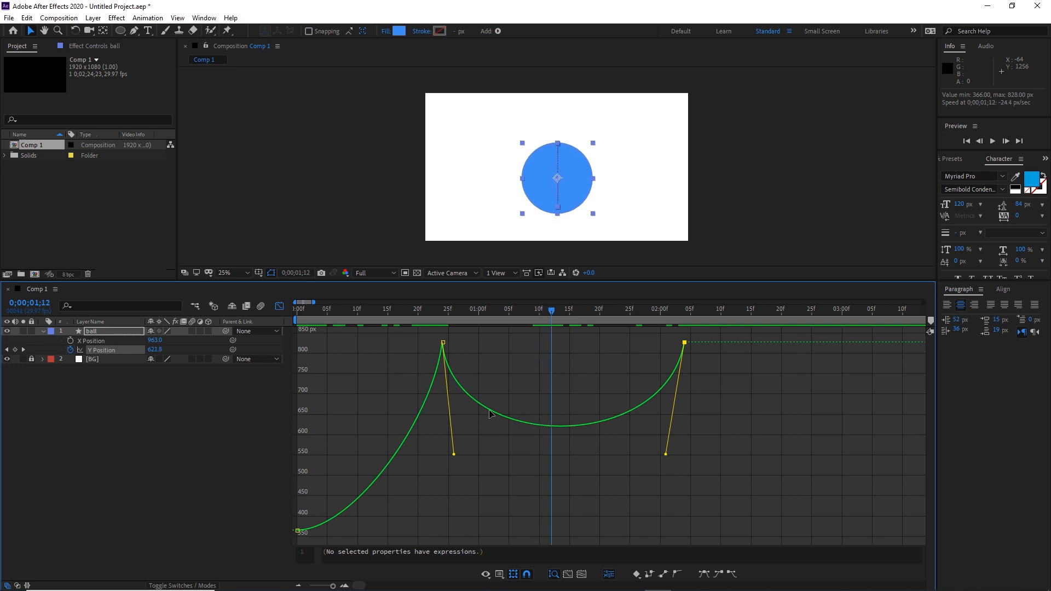
left_click_drag(455, 454, 454, 526)
left_click_drag(665, 455, 667, 493)
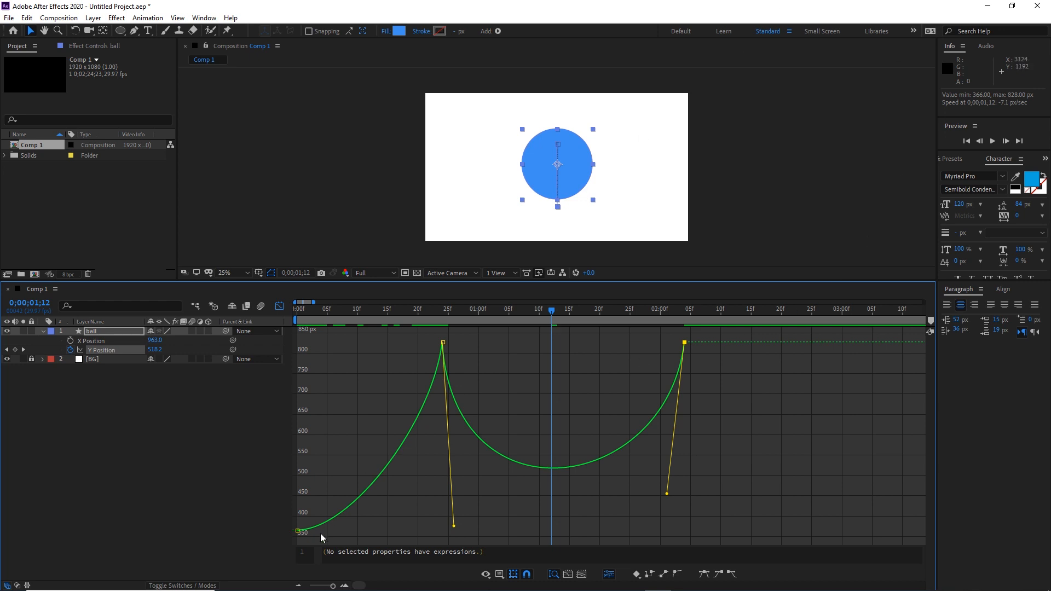
Add a Y Position keyframe at 0;00;03;07 with the ball on the ground at 828.
left_click(298, 585)
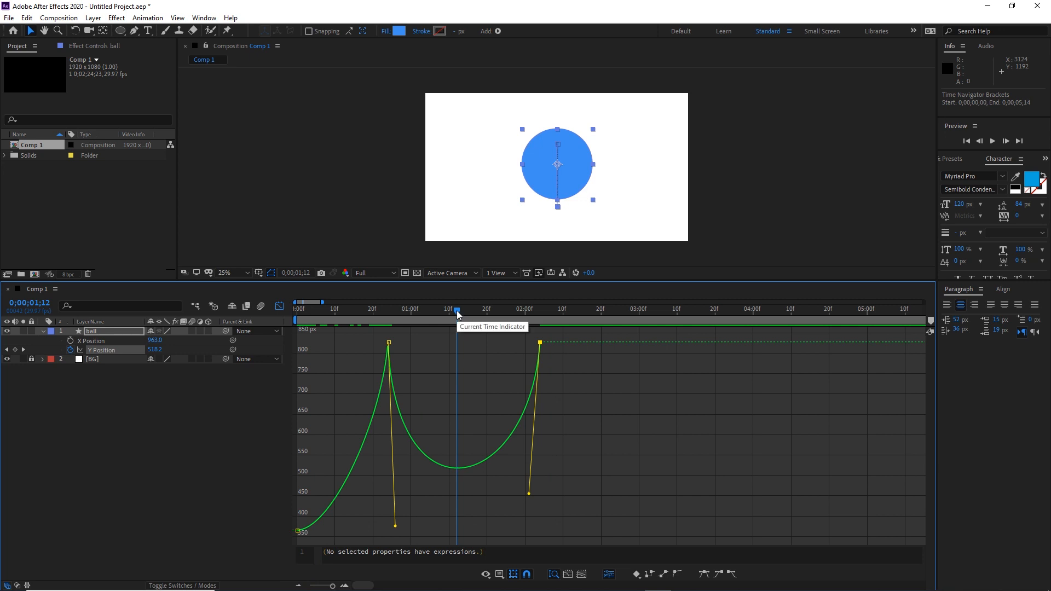
left_click_drag(457, 314, 540, 314)
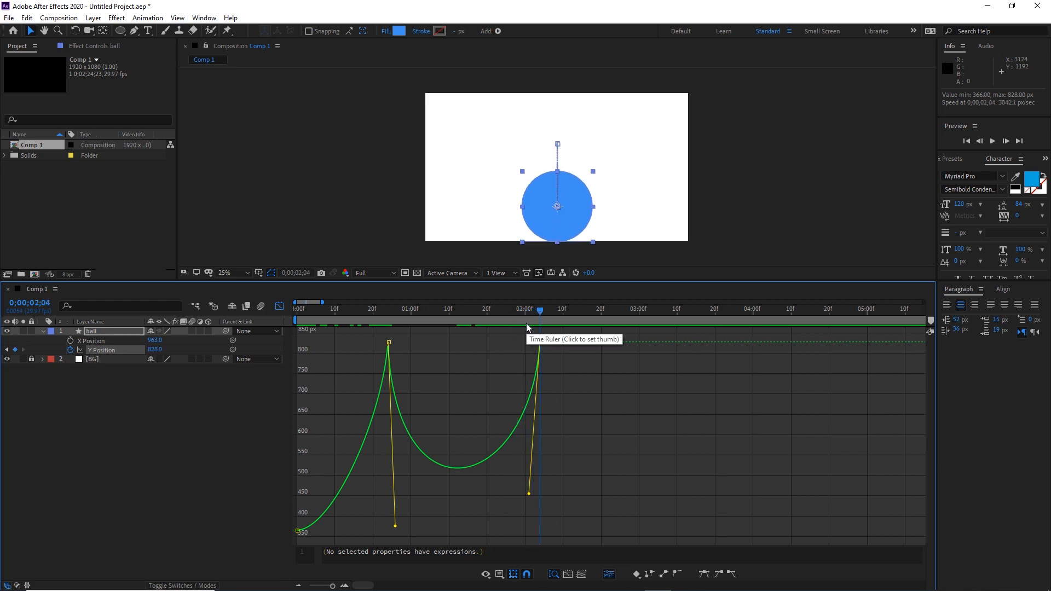
key("space")
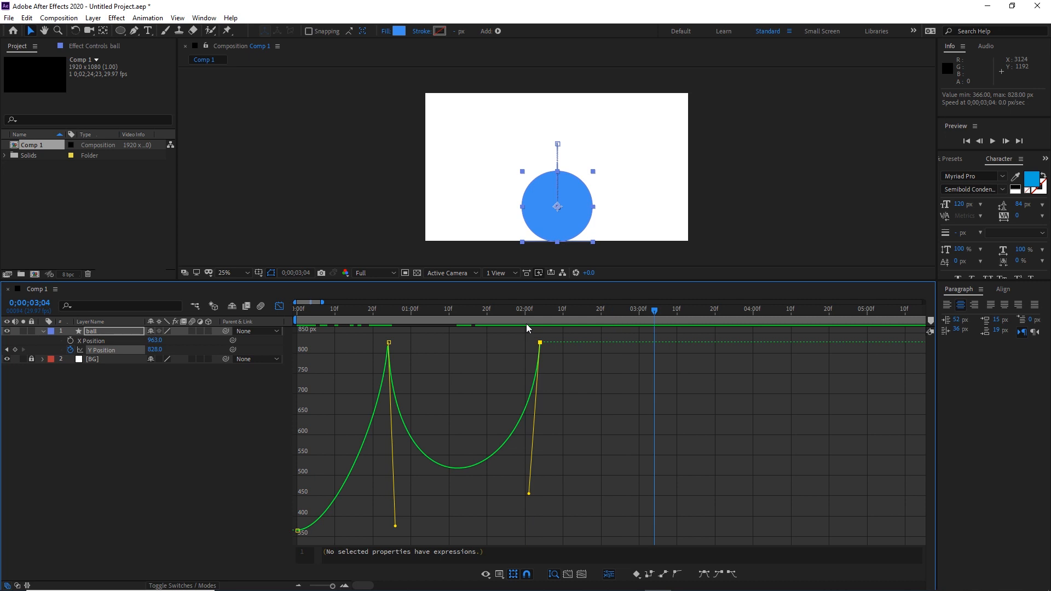
key("Page_Down")
key("Page_Down")
key("Page_Down")
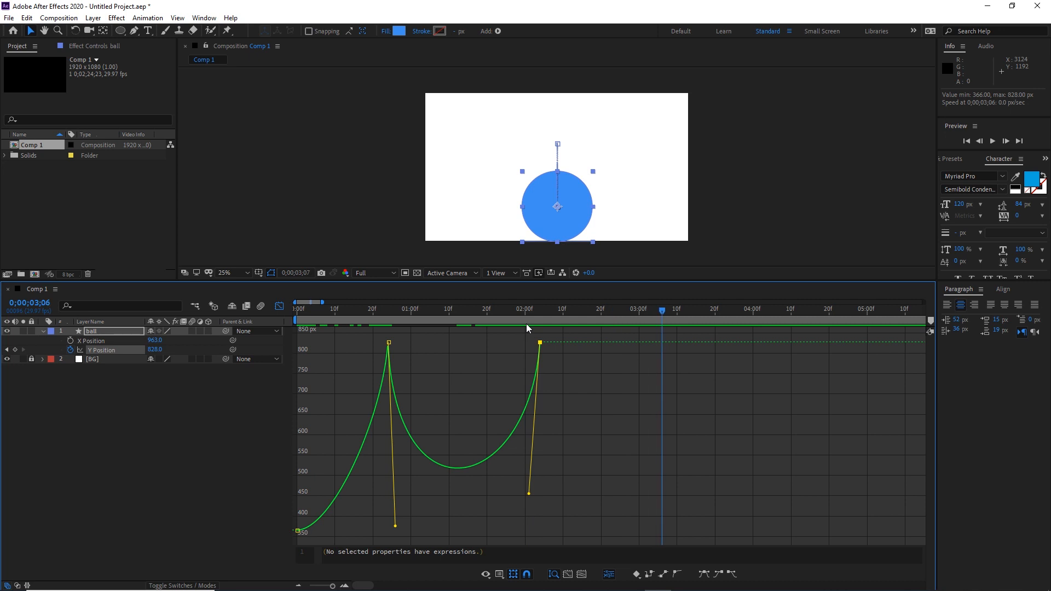
left_click(667, 345)
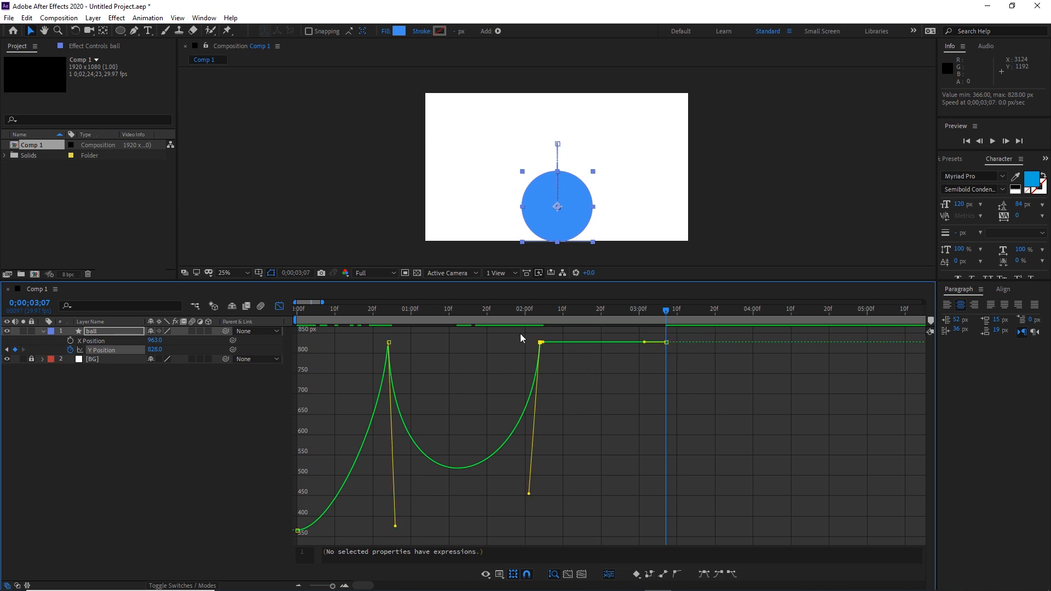
Shape a second bounce arc between 0;00;02;04 and 0;00;03;07 with steep handles, keeping the first arc's incoming handle independent.
left_click_drag(546, 344, 551, 366)
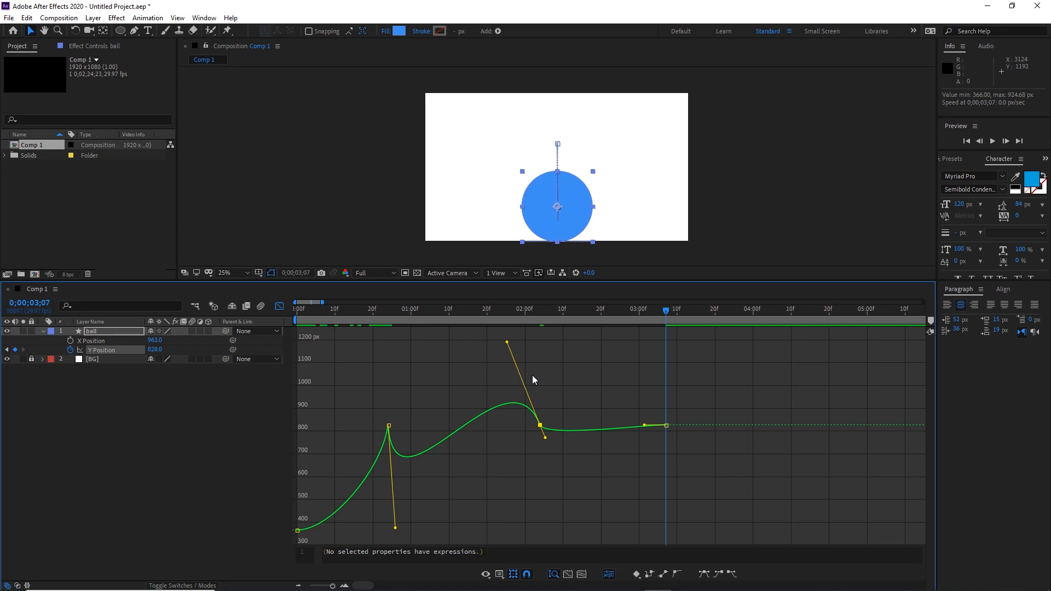
key("ctrl+z")
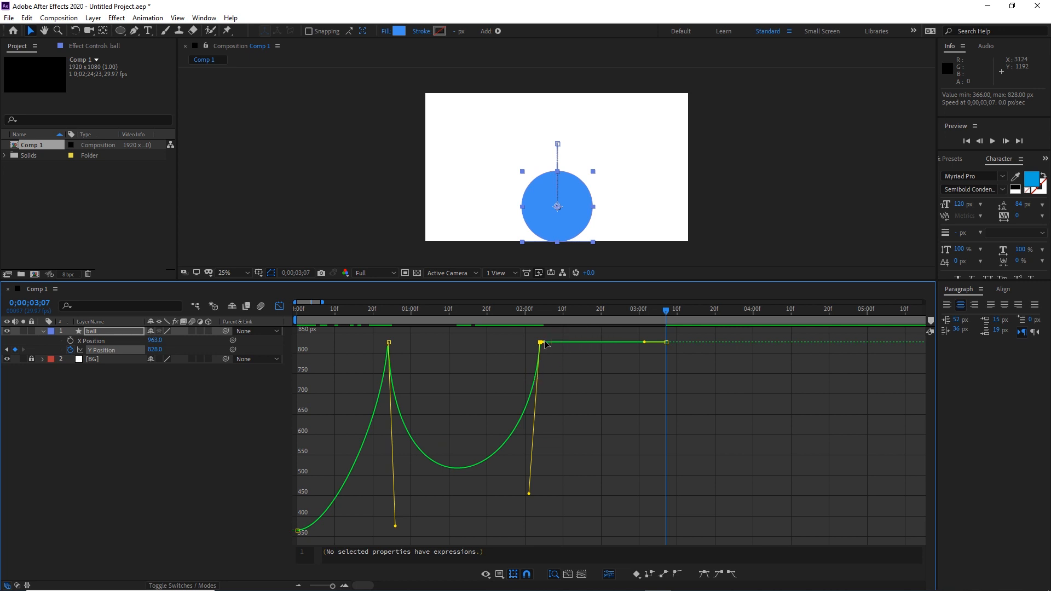
left_click_drag(544, 344, 584, 488)
left_click(644, 342)
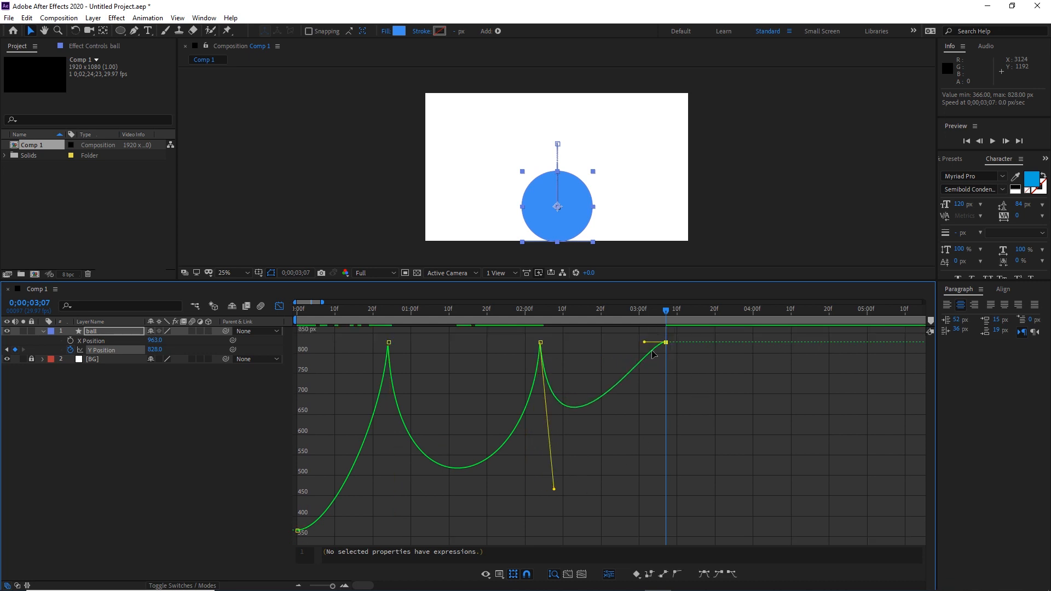
left_click_drag(646, 343, 652, 463)
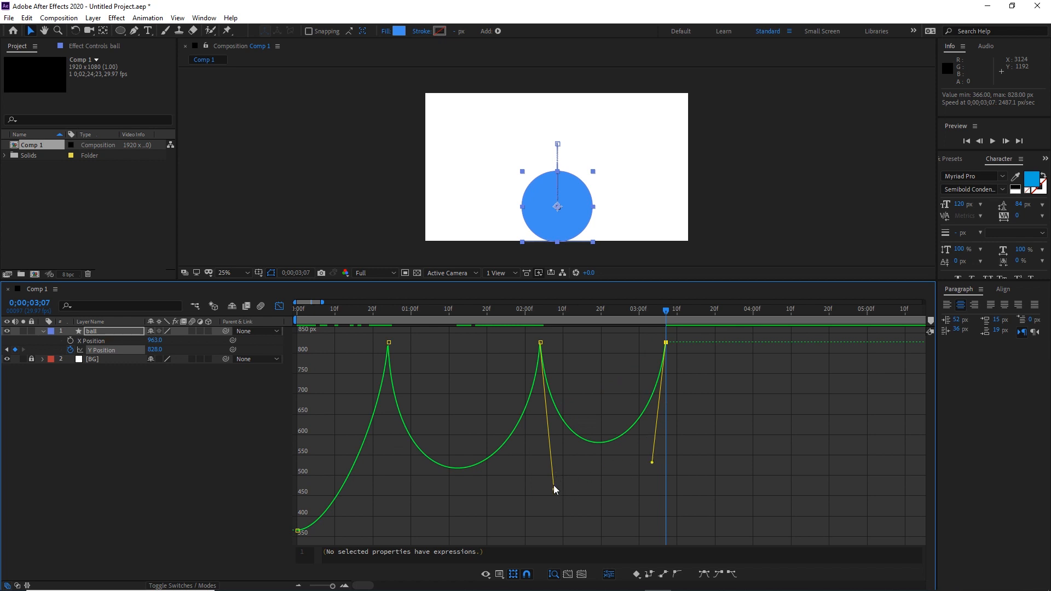
Heighten the first bounce with a longer incoming handle at 0;00;02;04, and rebalance the second arc with shorter, matching handles.
left_click_drag(566, 376, 527, 328)
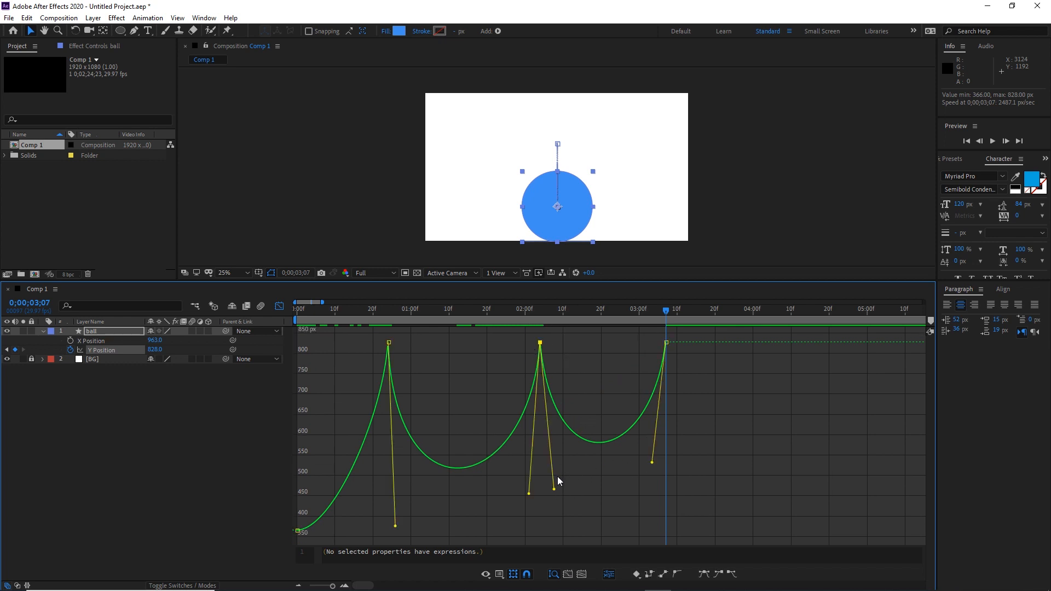
left_click_drag(556, 490, 552, 461)
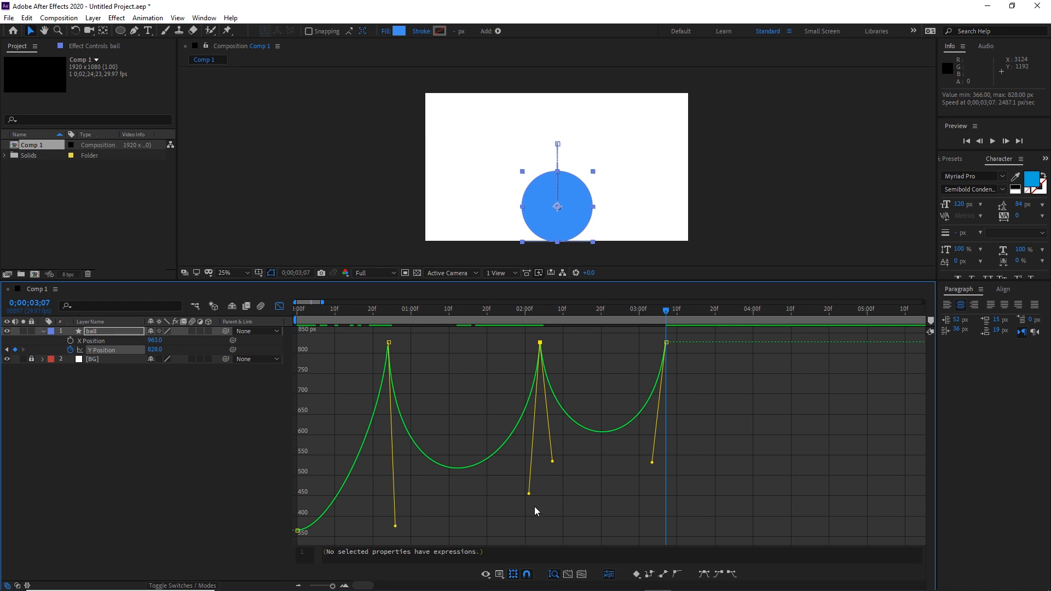
left_click_drag(528, 493, 526, 528)
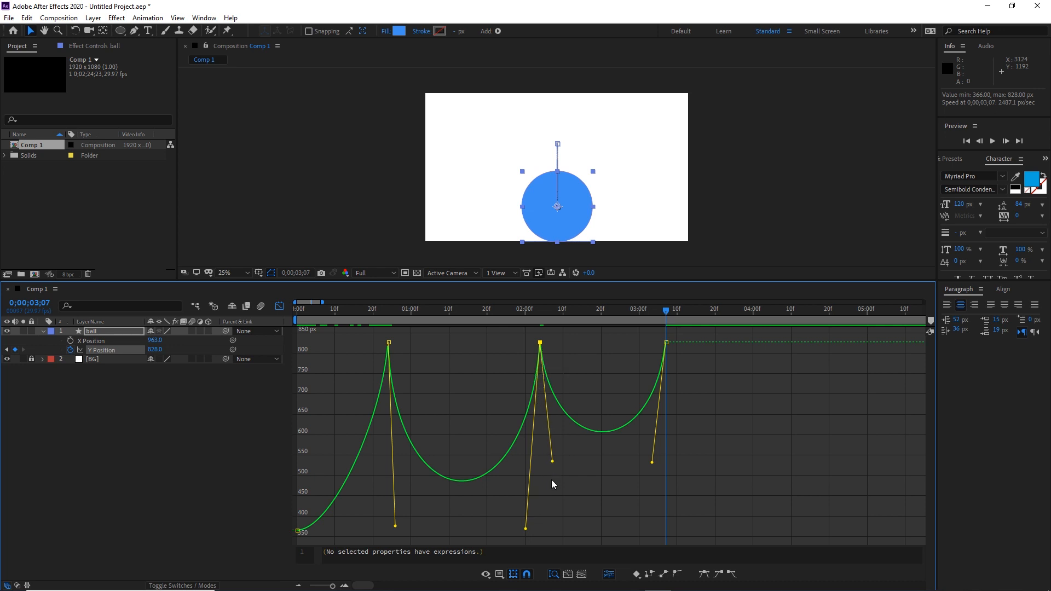
left_click_drag(552, 462, 552, 468)
left_click_drag(652, 463, 651, 472)
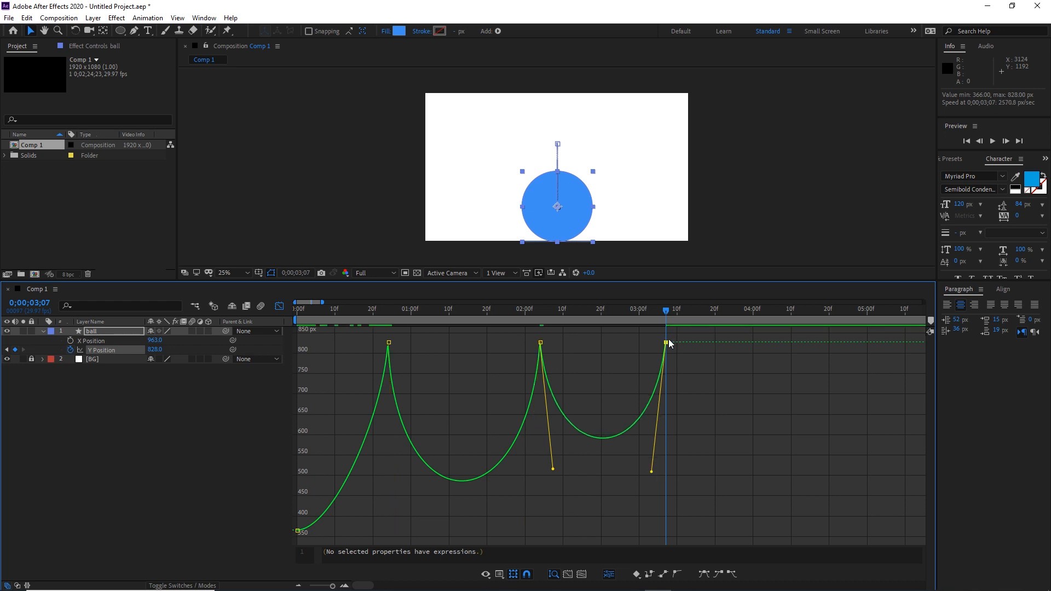
Check the second bounce's peak at 0;00;02;20 and make its arc shallower by shortening both of its handles.
left_click_drag(663, 311, 602, 329)
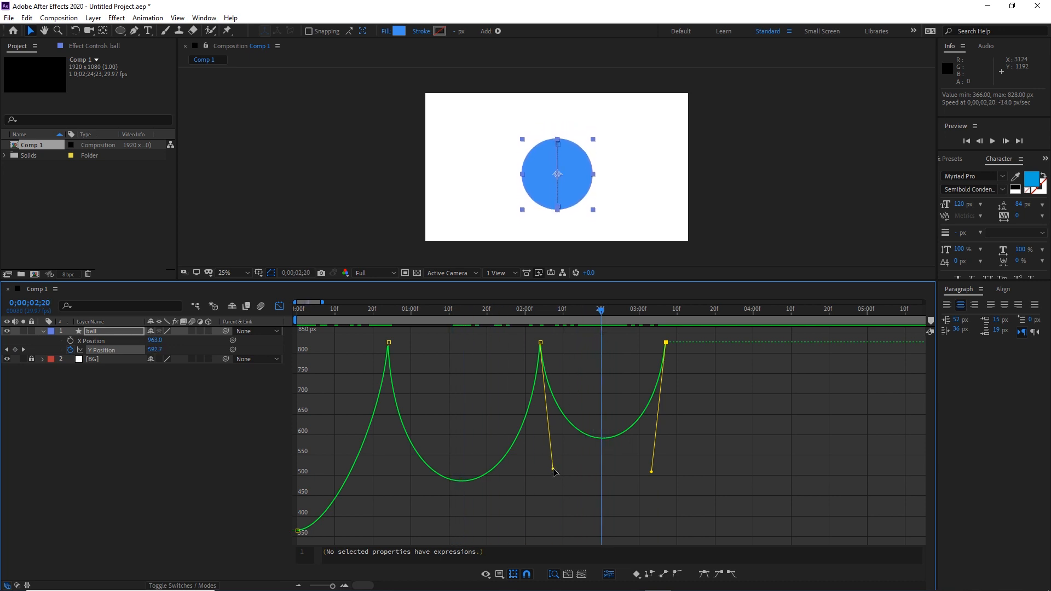
left_click_drag(554, 470, 550, 449)
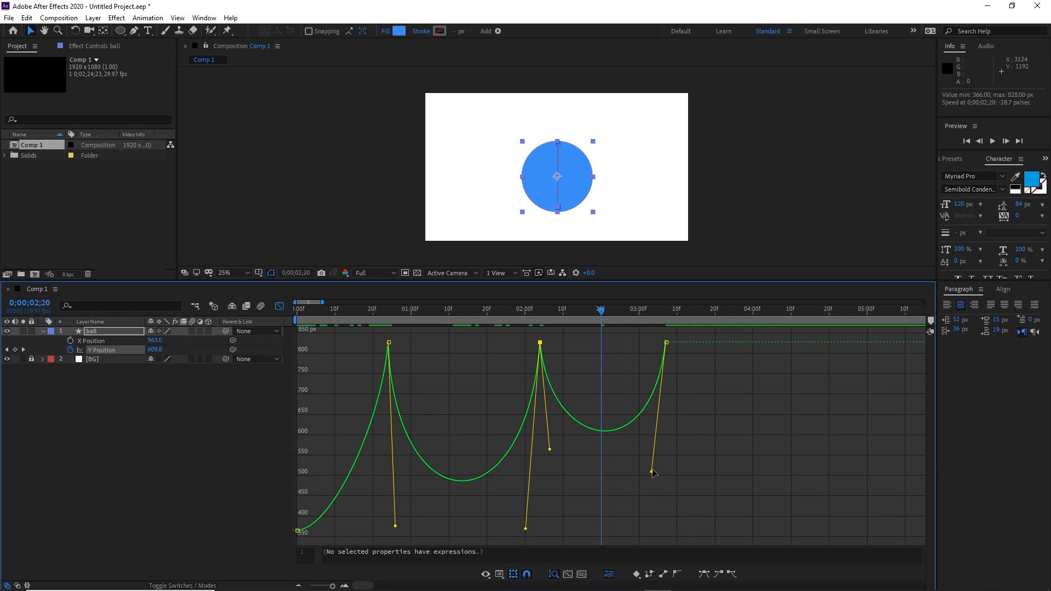
left_click_drag(651, 471, 653, 453)
Add a Y Position keyframe of 828 at 0;00;04;01 and shape a third, smaller bounce arc with short, steep handles.
left_click_drag(601, 309, 661, 319)
key("space")
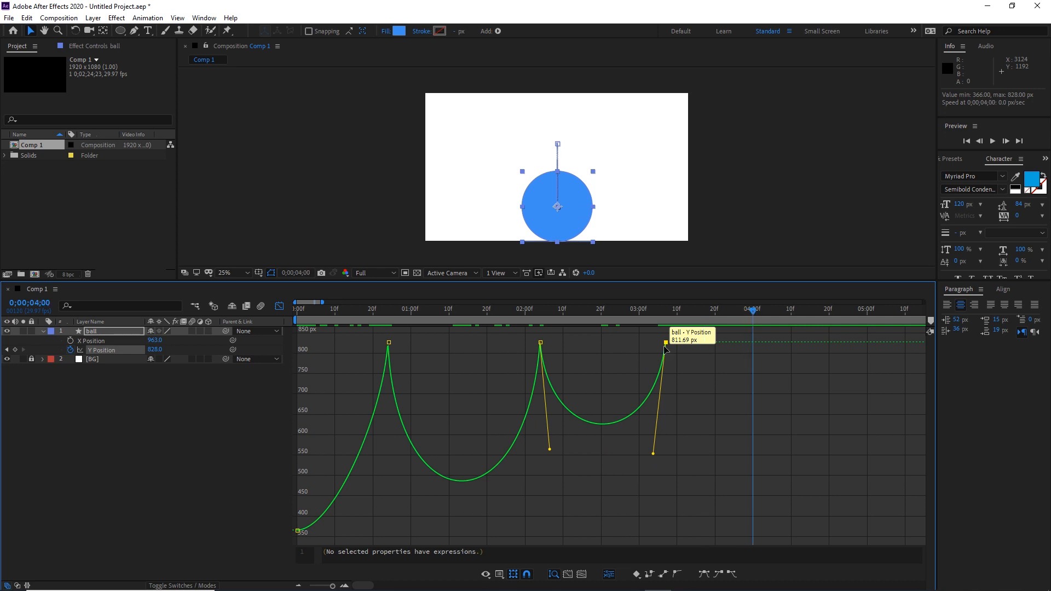
left_click(757, 343, "ctrl")
left_click_drag(689, 355, 679, 420)
key("ctrl+z")
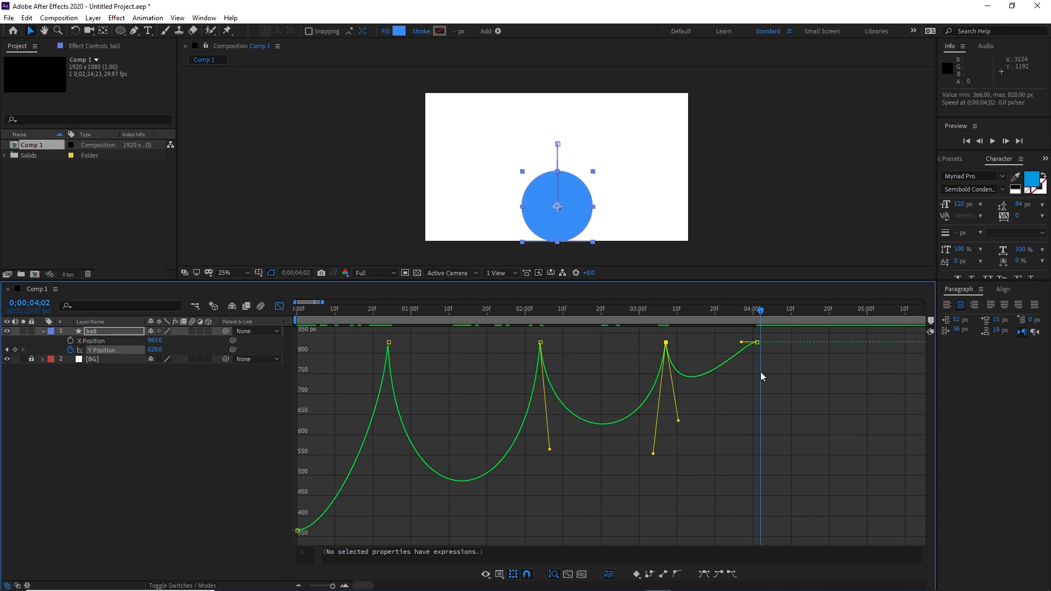
left_click_drag(741, 342, 749, 421)
mouse_move(758, 321)
left_mouse_down()
mouse_move(720, 326)
mouse_move(756, 327)
left_mouse_up()
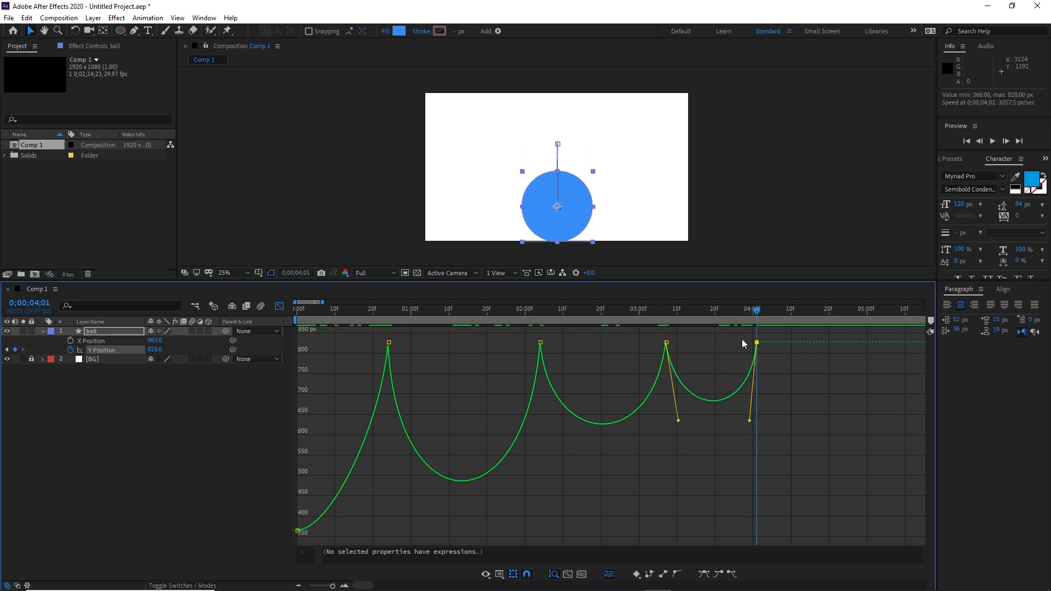
Add a Y Position keyframe of 828 at 0;00;04;18 and shape a fourth, smaller bounce arc with short, steep handles.
key("shift+Page_Down")
key("shift+Page_Down")
key("Page_Up")
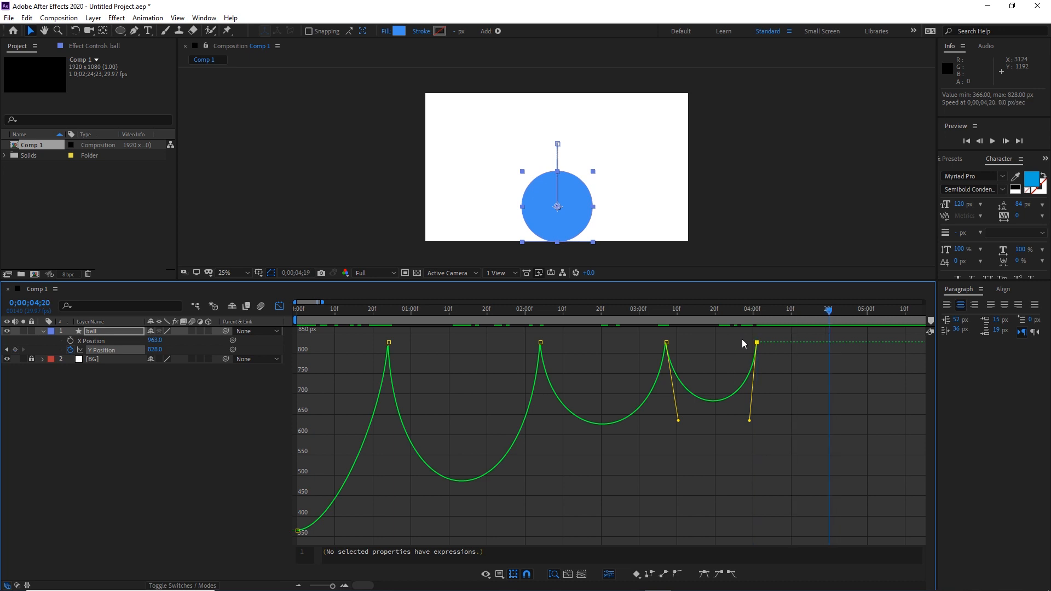
key("Page_Up")
key("Page_Up")
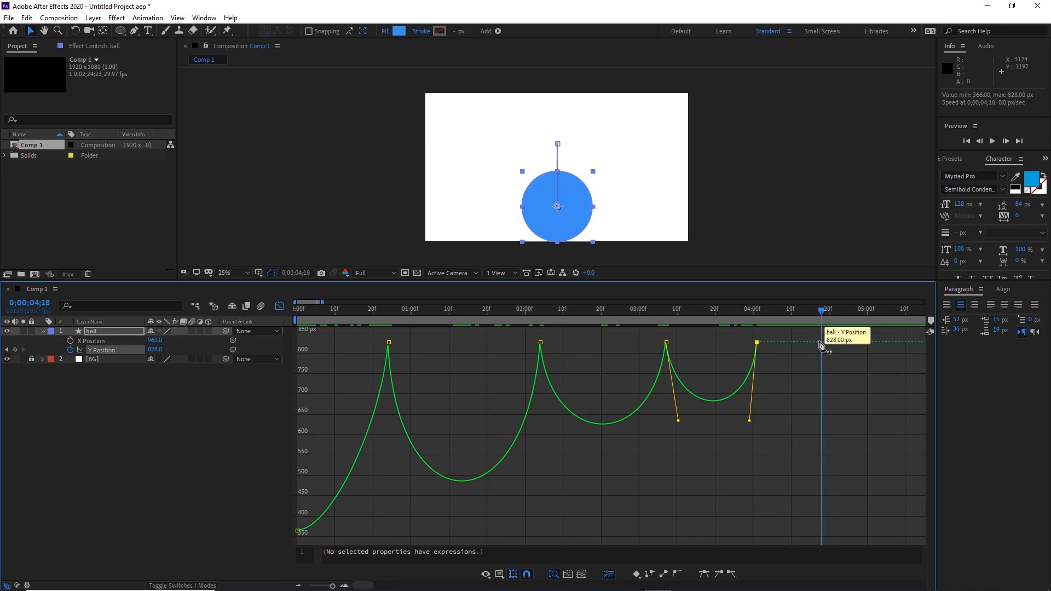
left_click(821, 343)
left_click(757, 343)
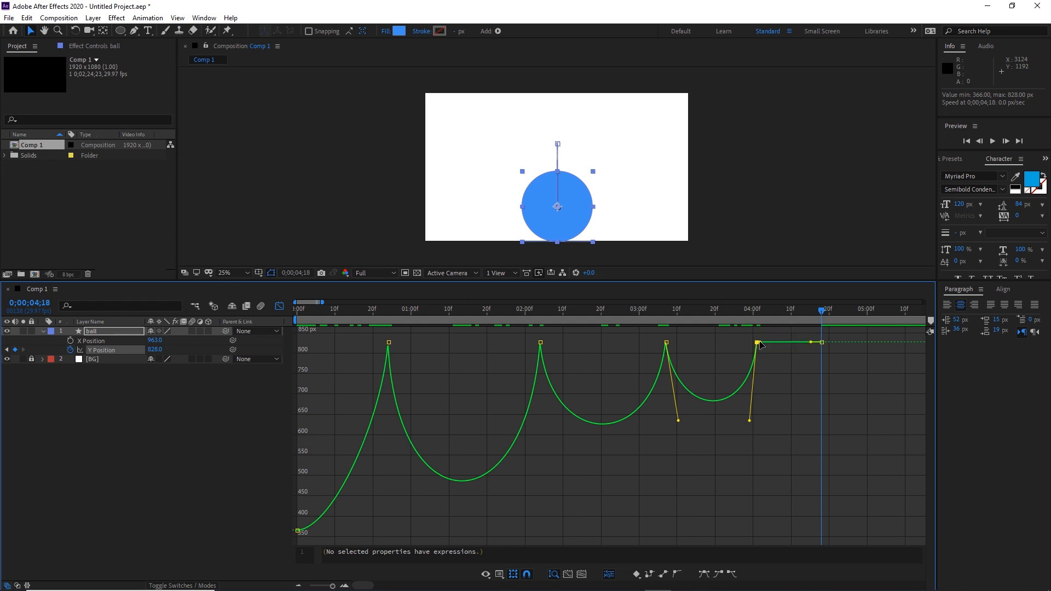
left_click_drag(760, 342, 768, 400)
left_click_drag(838, 357, 810, 402)
left_click(821, 343)
mouse_move(821, 318)
left_mouse_down()
mouse_move(785, 319)
mouse_move(822, 317)
left_mouse_up()
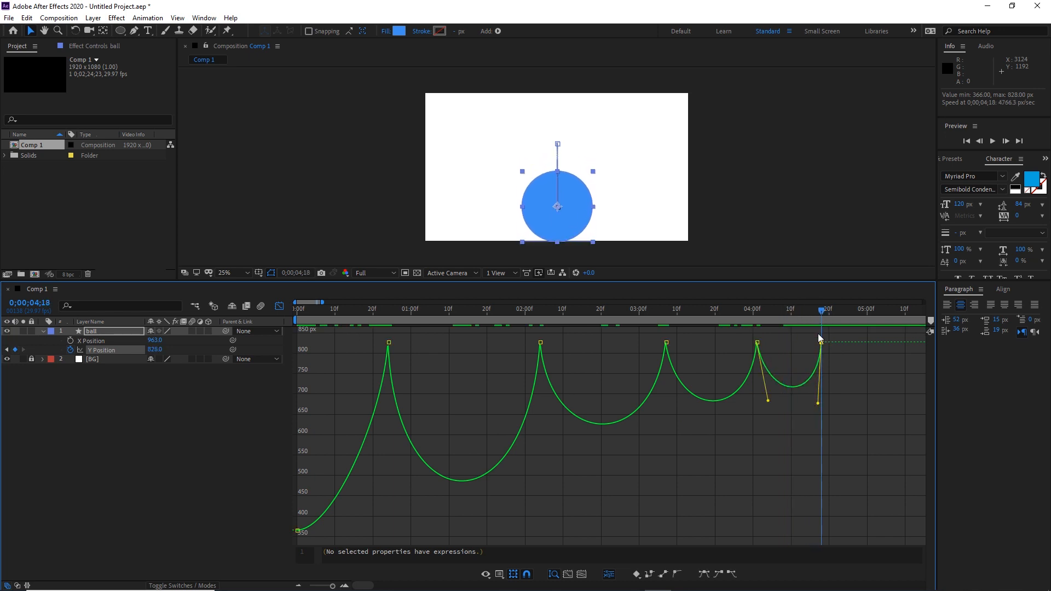
Add a ground-contact Y Position keyframe of 828 at 0;00;04;29 for a fifth bounce.
key("shift+Page_Down")
key("Page_Down")
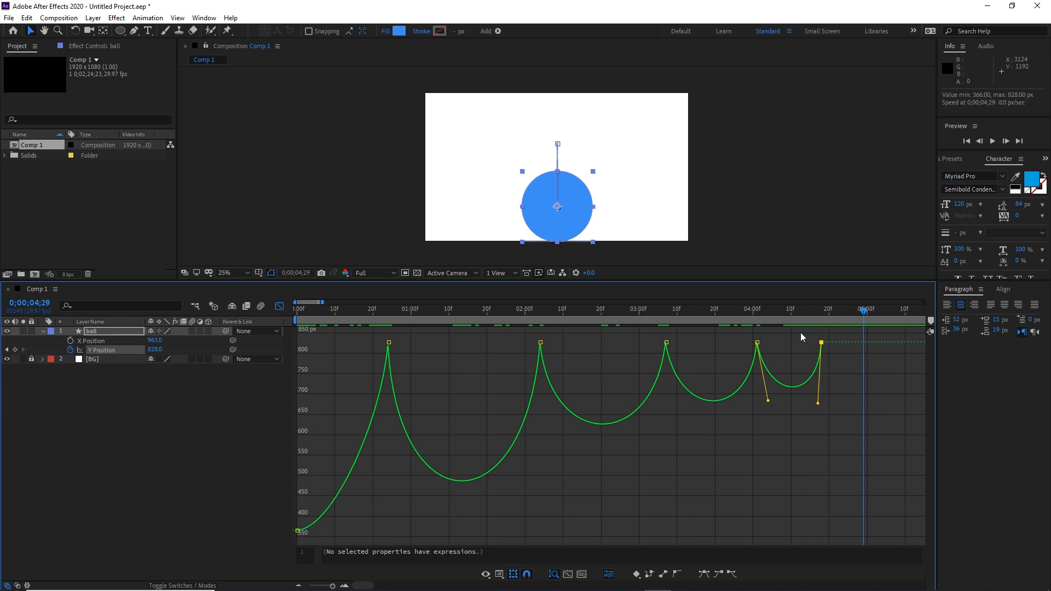
left_click(863, 342, "ctrl")
Reshape the fourth arc by adjusting the incoming handle at 0;00;04;18 and making the outgoing handle at 0;00;04;01 steeper.
left_click_drag(833, 359, 818, 339)
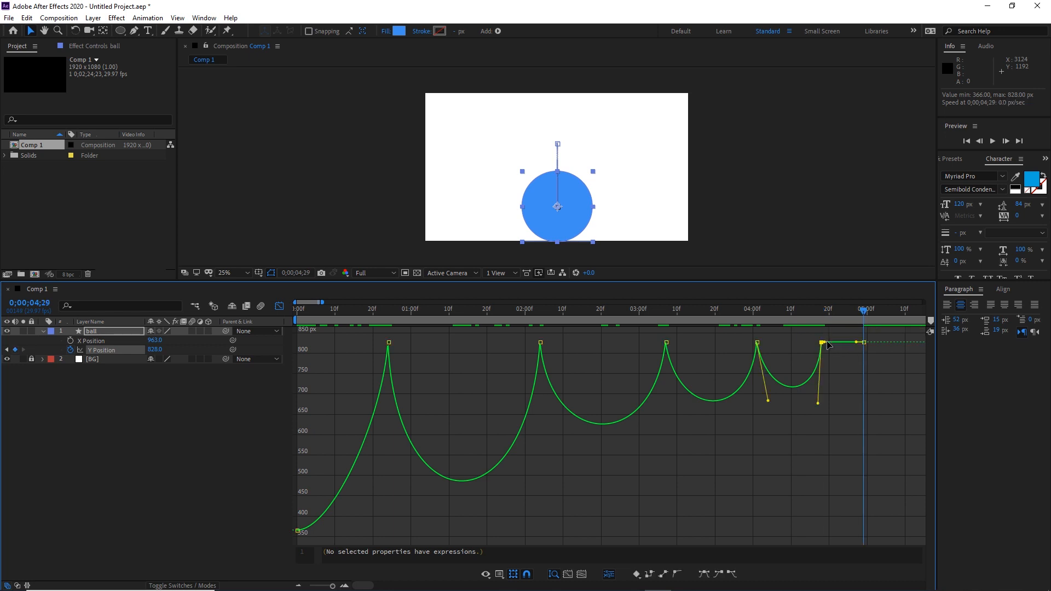
left_click(345, 585)
left_click(345, 585)
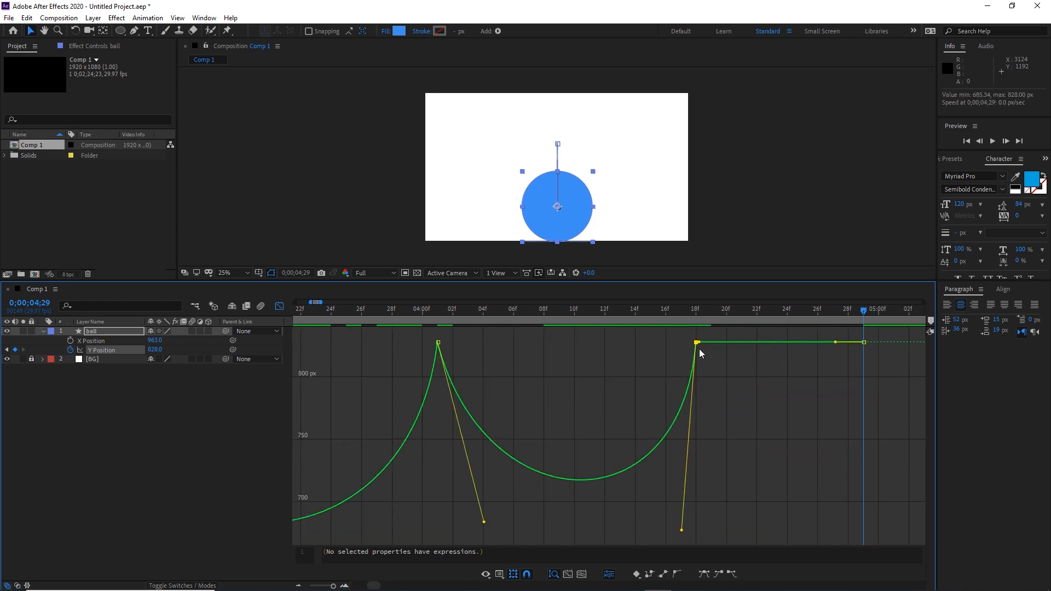
left_click_drag(680, 528, 665, 524)
left_click_drag(467, 365, 430, 335)
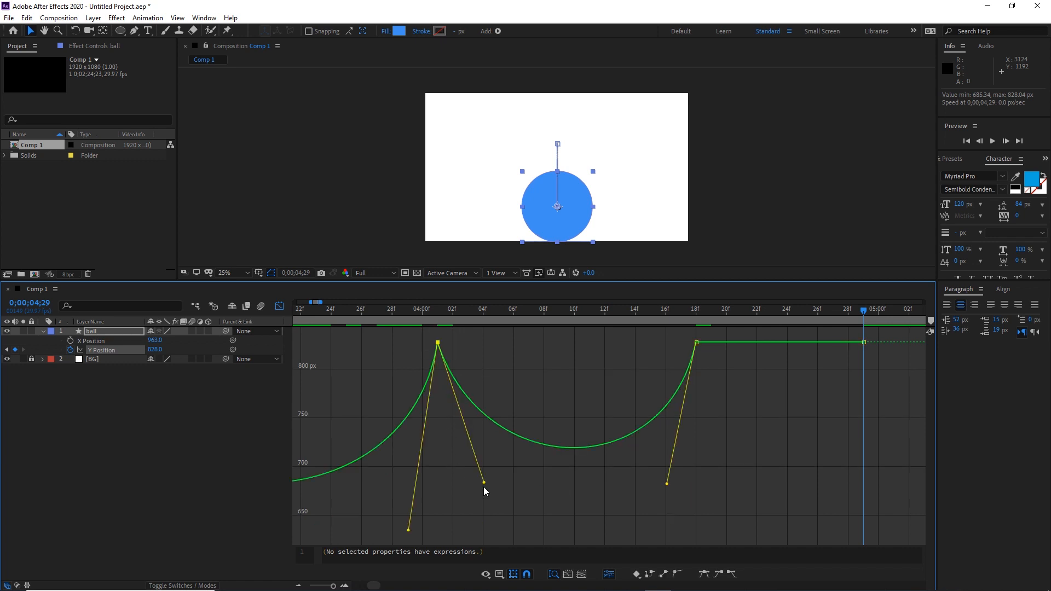
left_click_drag(484, 487, 458, 493)
Shape a small fifth bounce arc between 0;00;04;18 and 0;00;04;29 with short, steep handles at both ends.
left_click(695, 342)
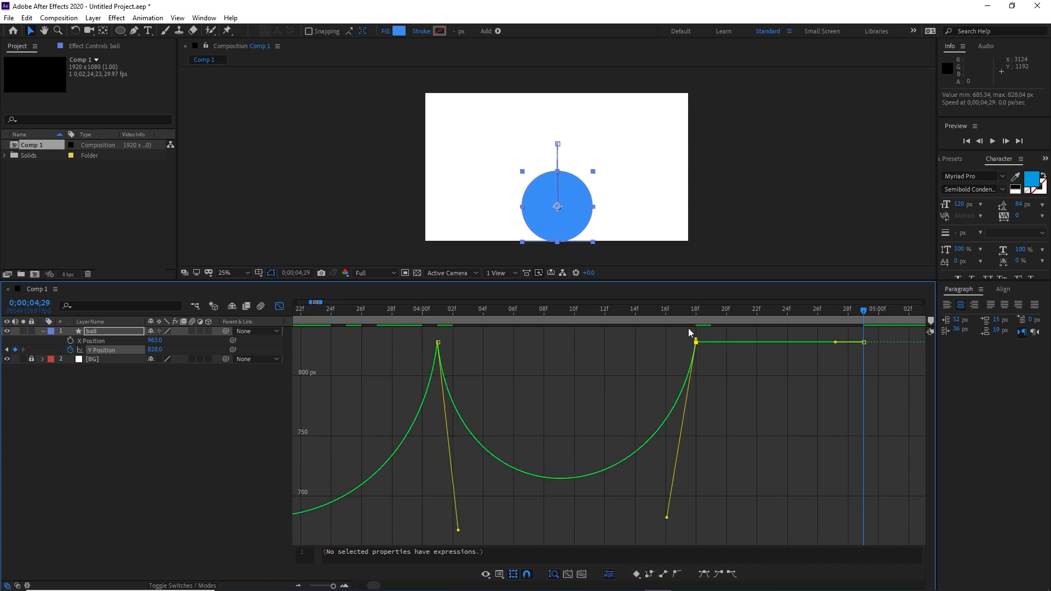
left_click_drag(696, 340, 717, 440)
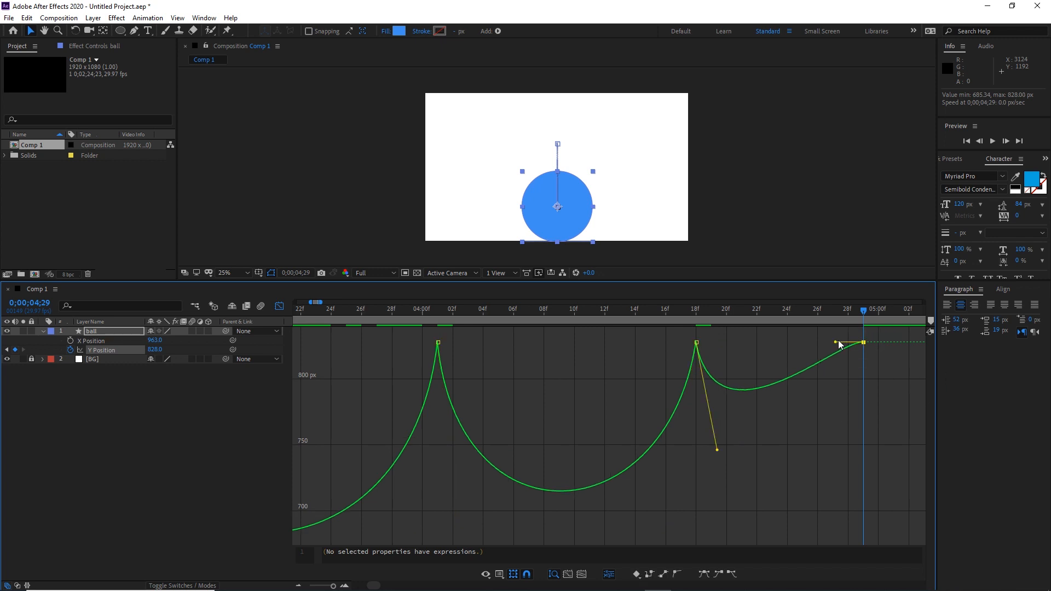
left_click_drag(842, 342, 848, 438)
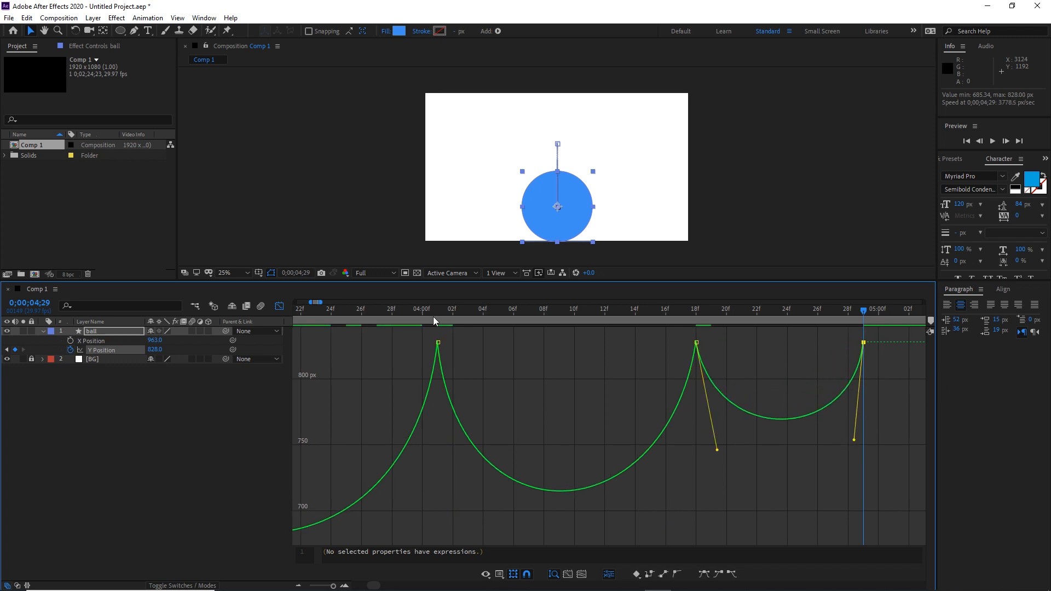
Review the whole Y Position curve and play the bounce from 0;00;00;00 to judge its rhythm.
left_click(298, 586)
left_click(298, 586)
left_click(298, 585)
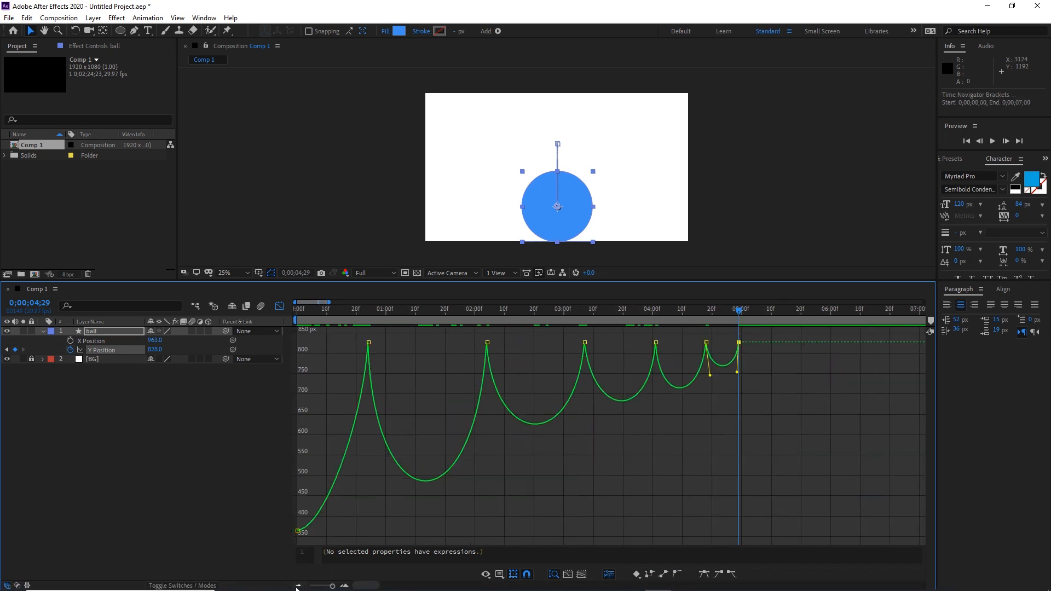
left_click(297, 587)
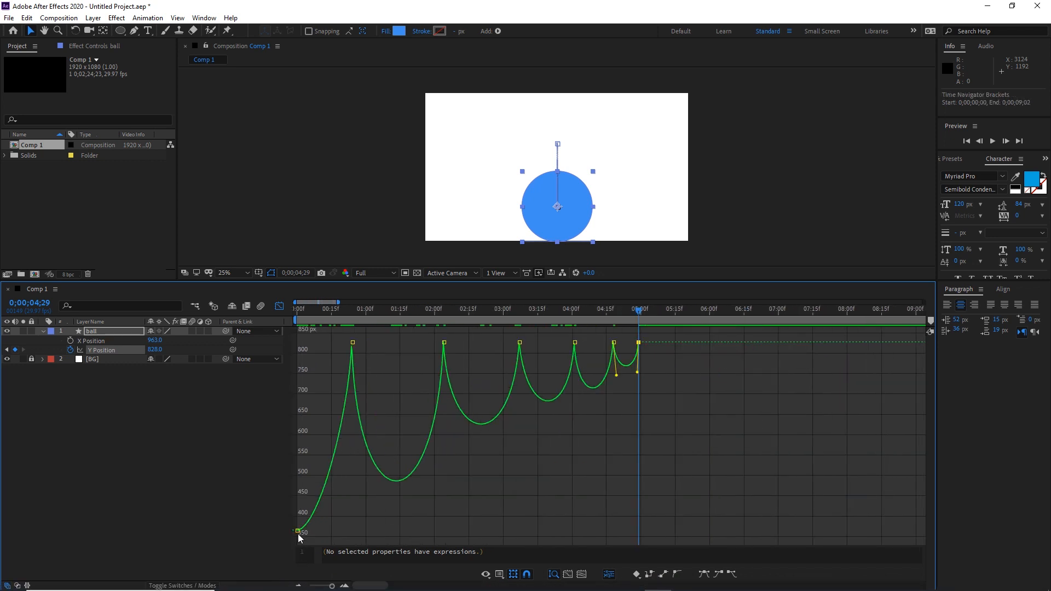
mouse_move(297, 531)
mouse_move(415, 471)
left_click_drag(643, 310, 291, 356)
key("space")
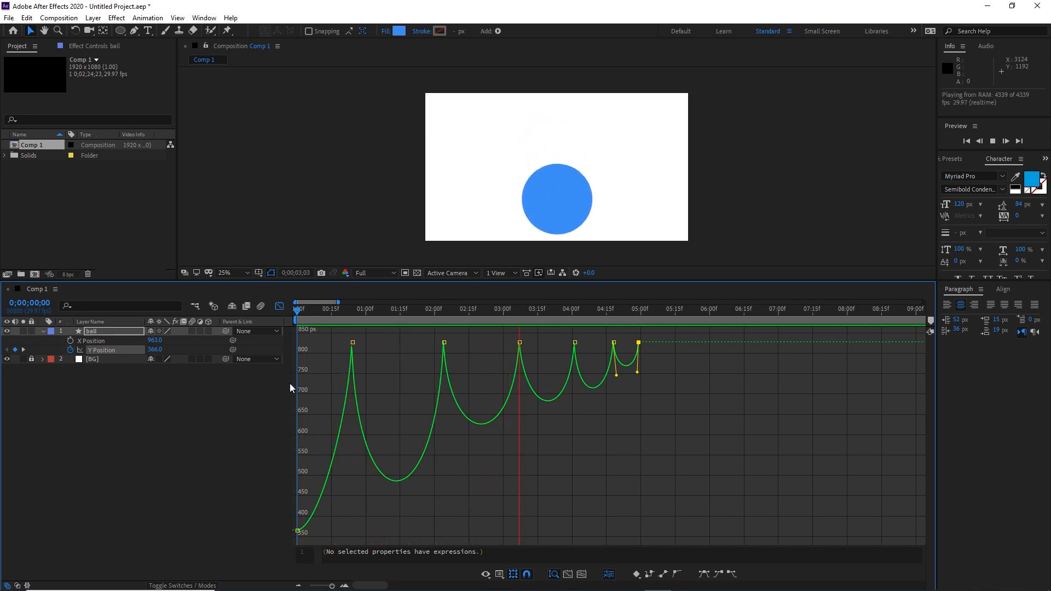
key("space")
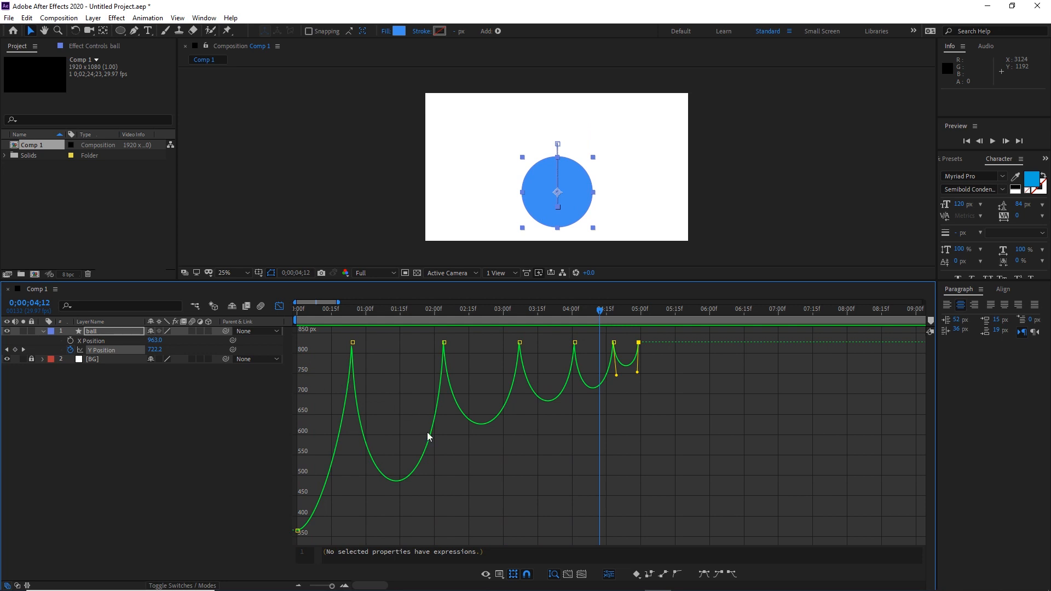
Flatten the fourth and fifth bounce arcs by shortening their handles, and preview the animation from the start.
left_click(574, 342)
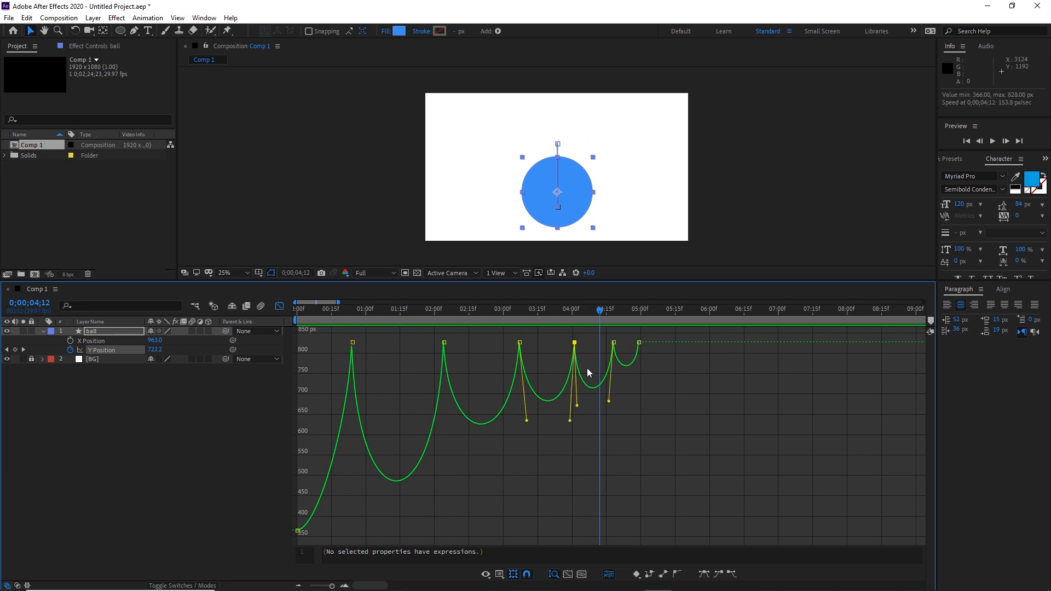
left_click_drag(577, 406, 634, 356)
left_click(639, 343)
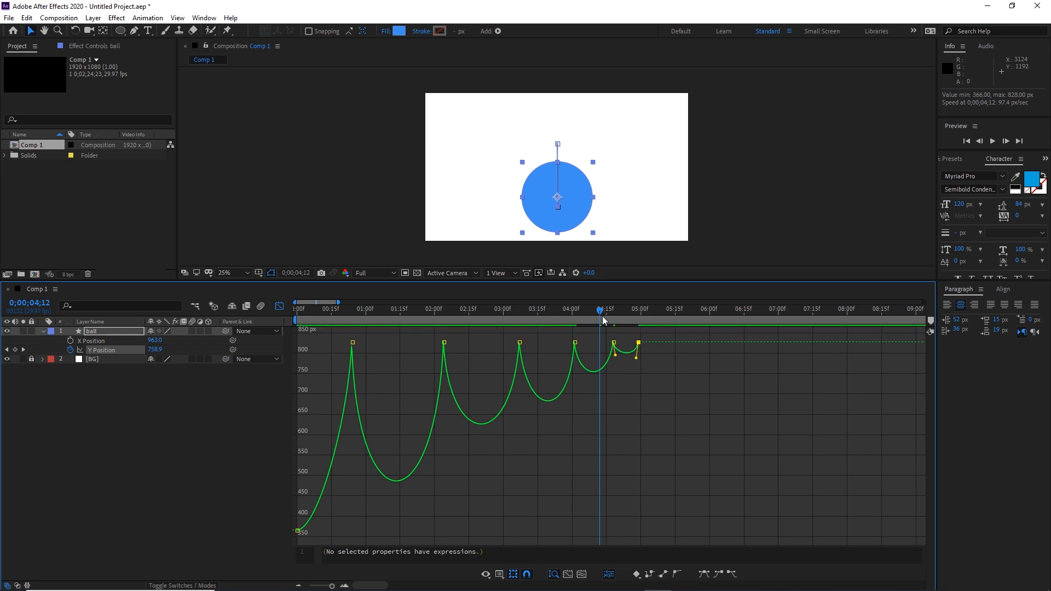
left_click_drag(601, 313, 271, 318)
key("space")
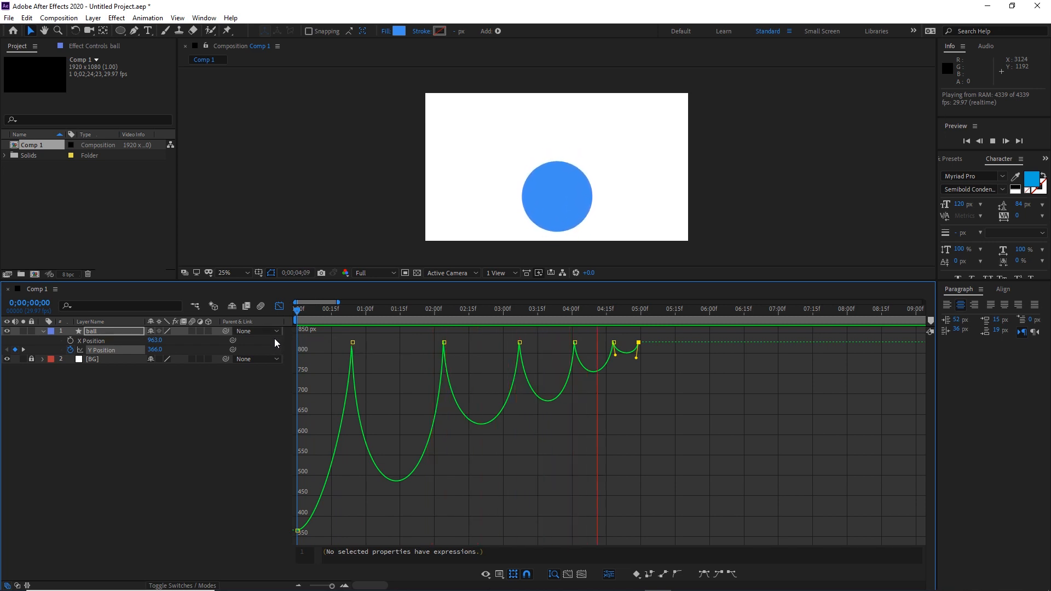
key("space")
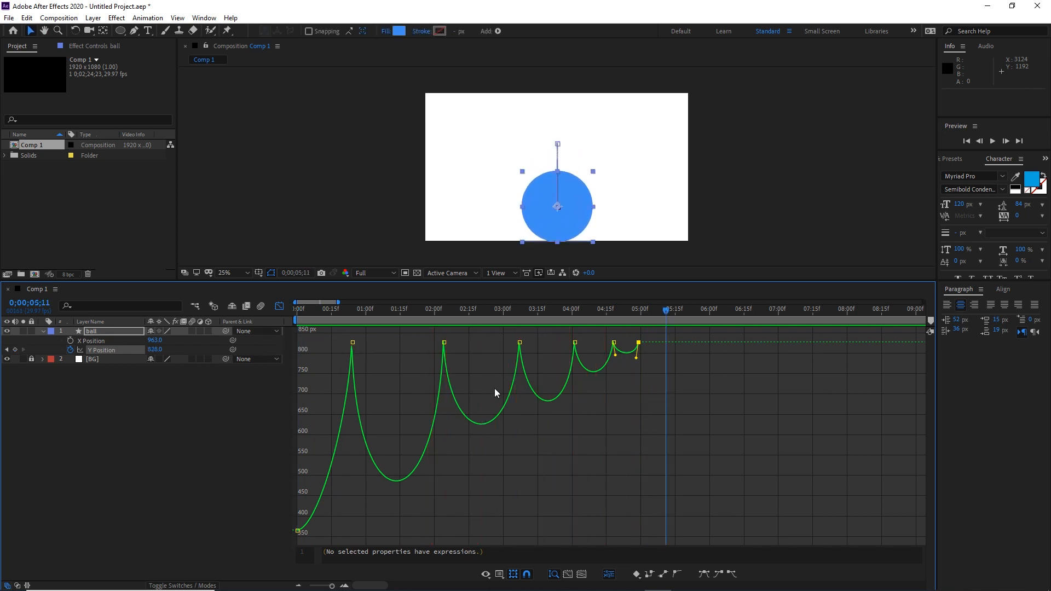
Lower the third bounce slightly by shortening both of its handles between 0;00;03;07 and 0;00;04;01.
left_click(543, 357)
left_click(520, 343)
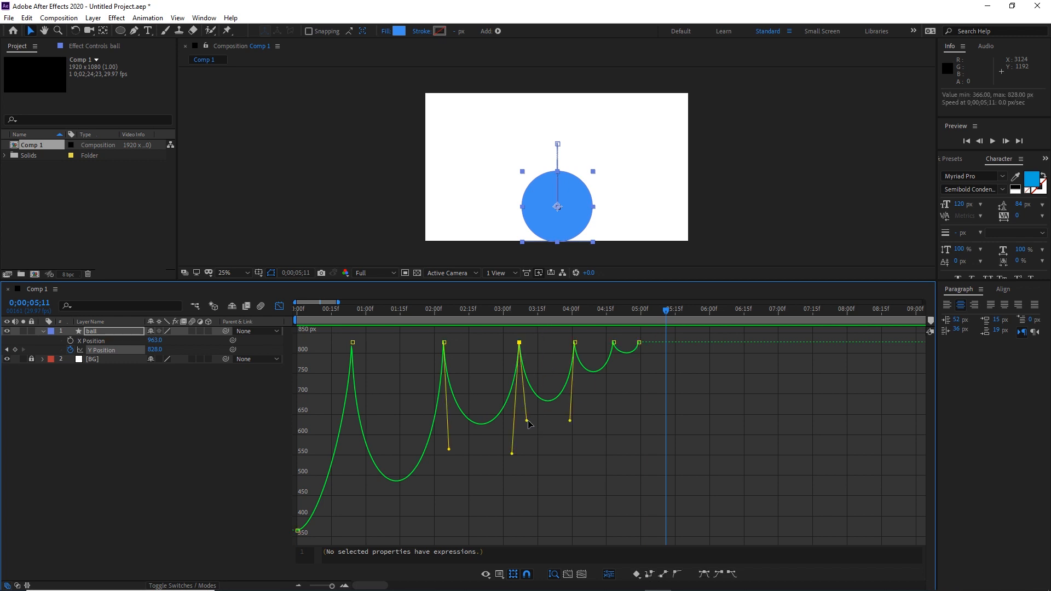
left_click_drag(527, 420, 569, 409)
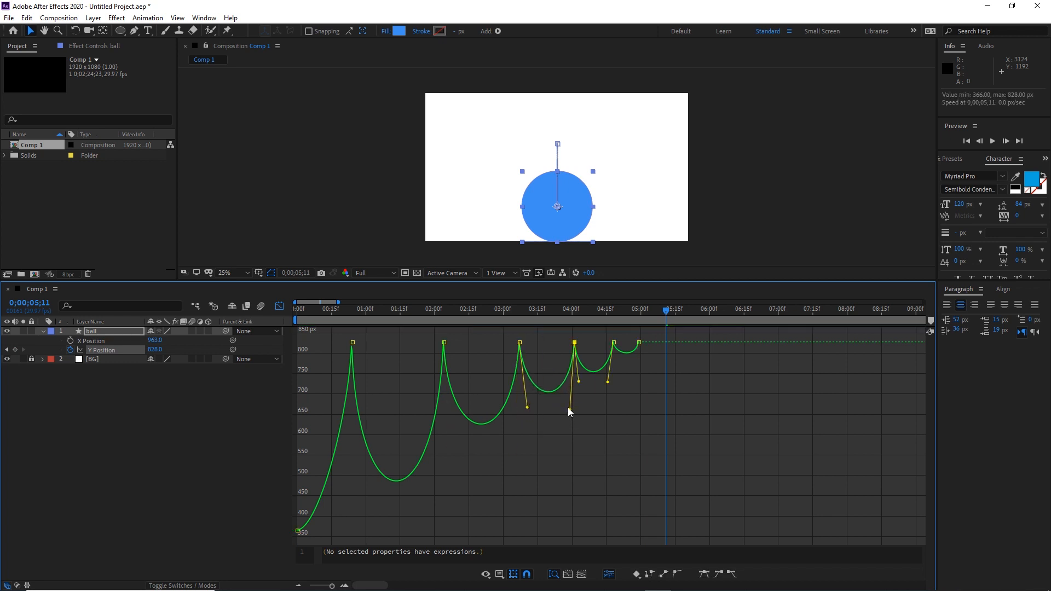
Try a higher second bounce with longer handles at 0;00;02;04 and 0;00;03;07, and preview it from the start.
left_click_drag(454, 363, 433, 328)
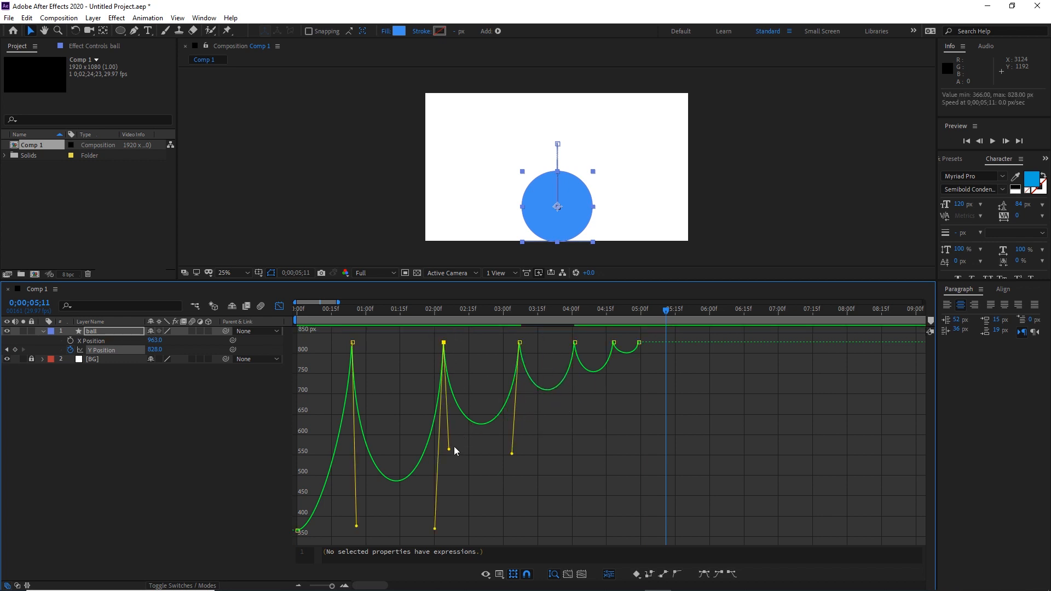
left_click_drag(449, 449, 454, 488)
left_click_drag(512, 453, 508, 490)
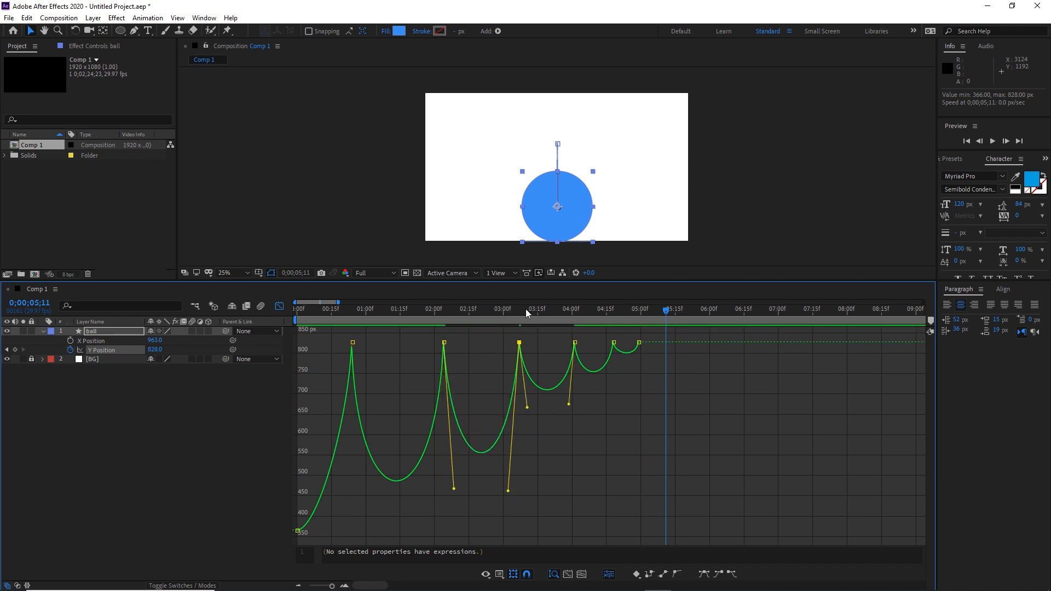
left_click_drag(526, 309, 288, 323)
key("space")
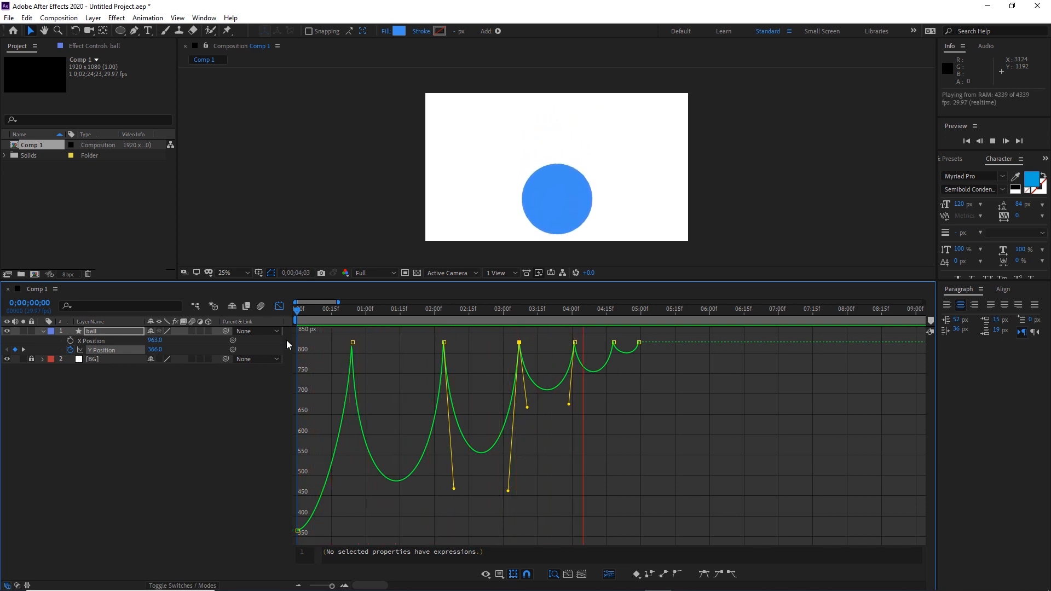
key("space")
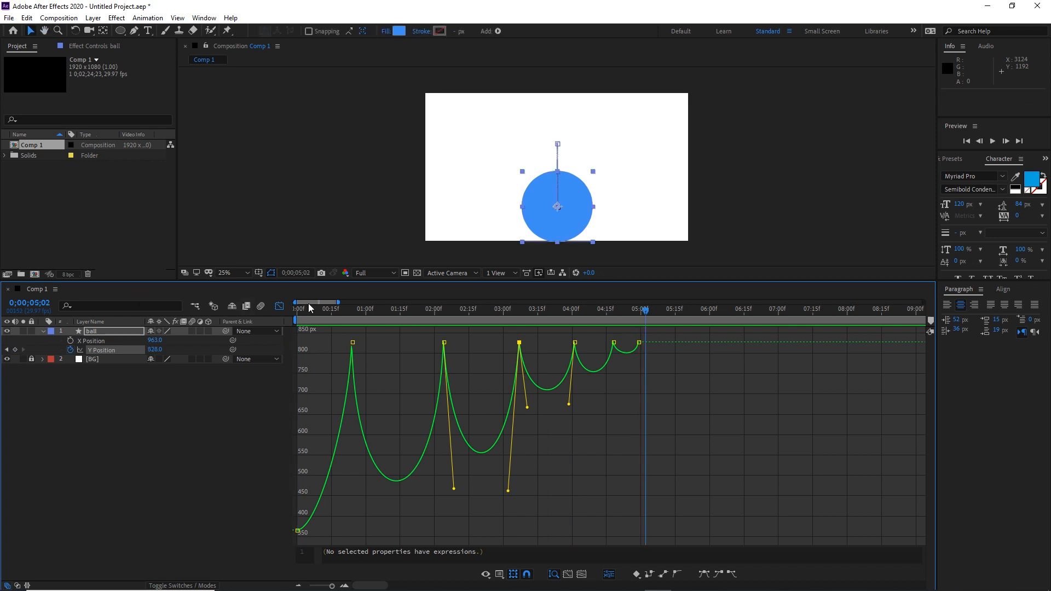
Select all the ball's Y Position keyframes in the layer-bar view and compress their timing so the last falls just before 0;00;04;00.
left_click(279, 306)
mouse_move(335, 583)
left_mouse_down()
mouse_move(318, 584)
mouse_move(329, 584)
left_mouse_up()
left_click_drag(431, 355, 296, 351)
left_click_drag(410, 354, 384, 353)
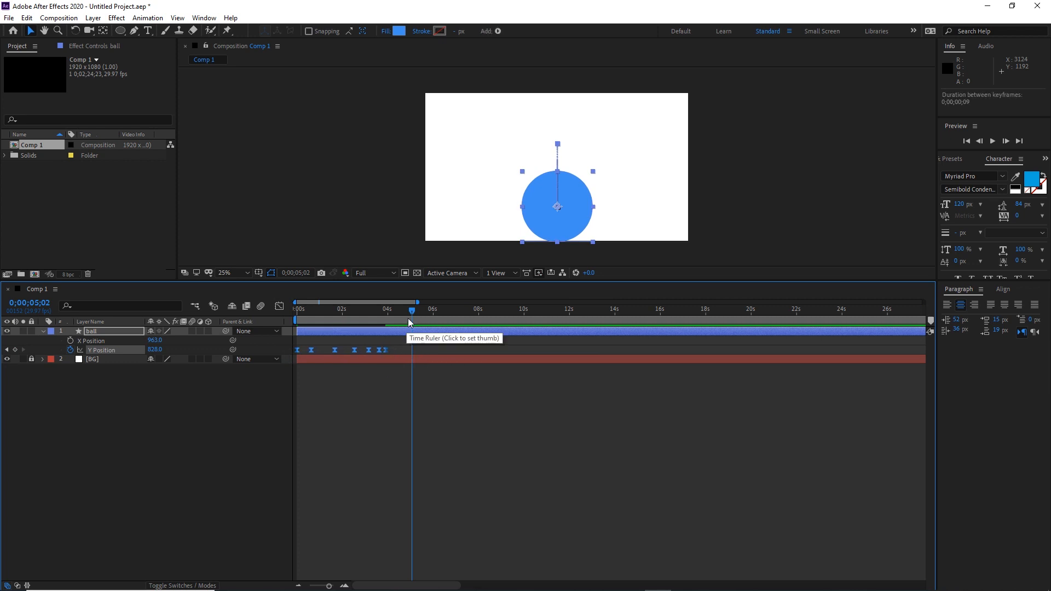
Play the faster bounce from 0;00;00;00, and scrub to the second bounce around 0;00;02;08.
left_click_drag(411, 313, 281, 309)
key("space")
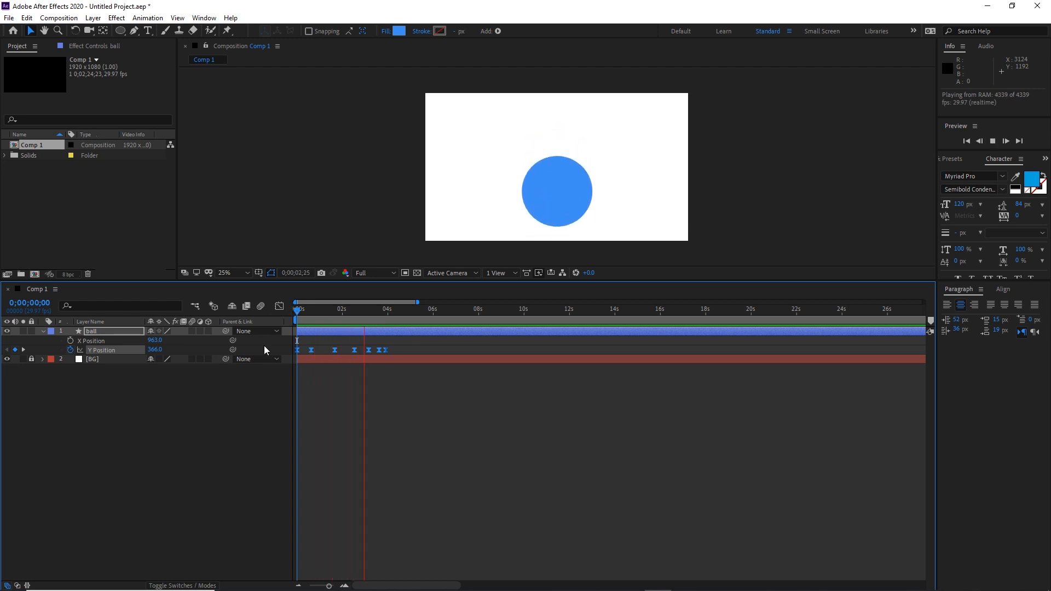
key("space")
left_click_drag(372, 311, 350, 322)
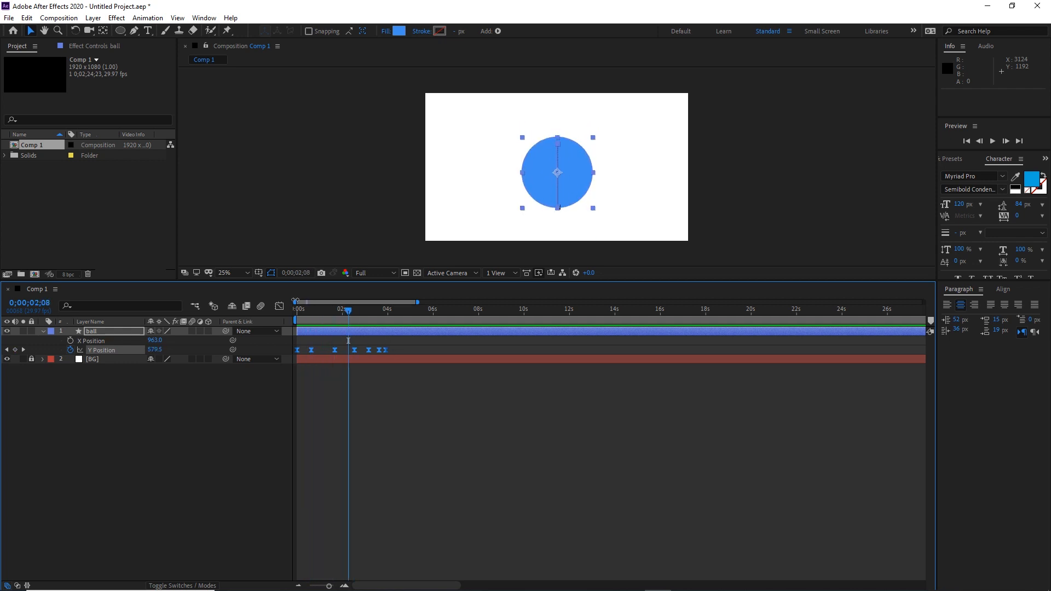
Lower the second bounce in the Graph Editor by shortening its handles at about 0;00;01;20 and 0;00;02;16.
left_click(279, 306)
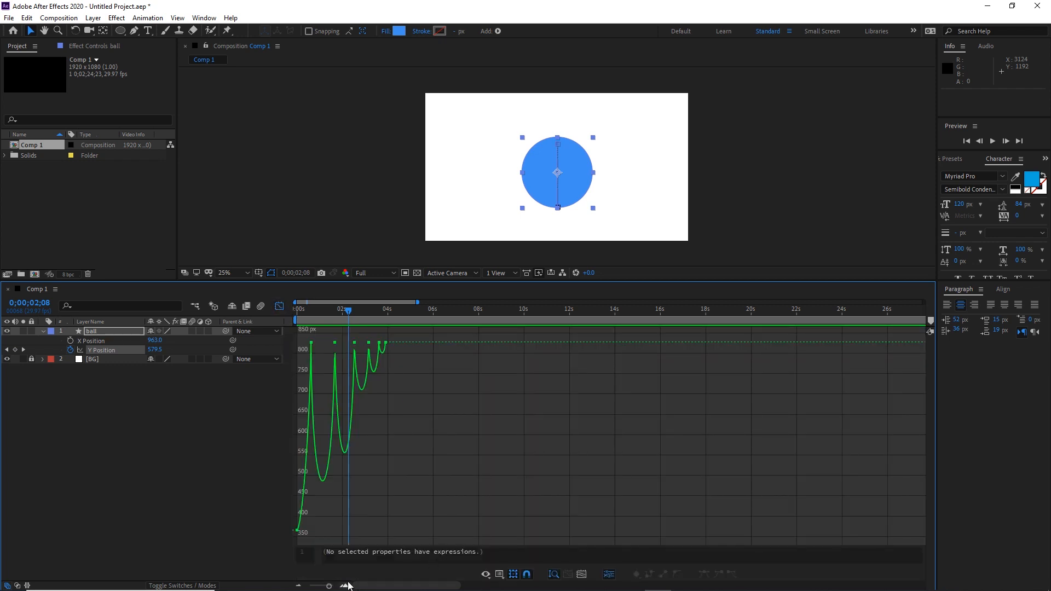
left_click(343, 586)
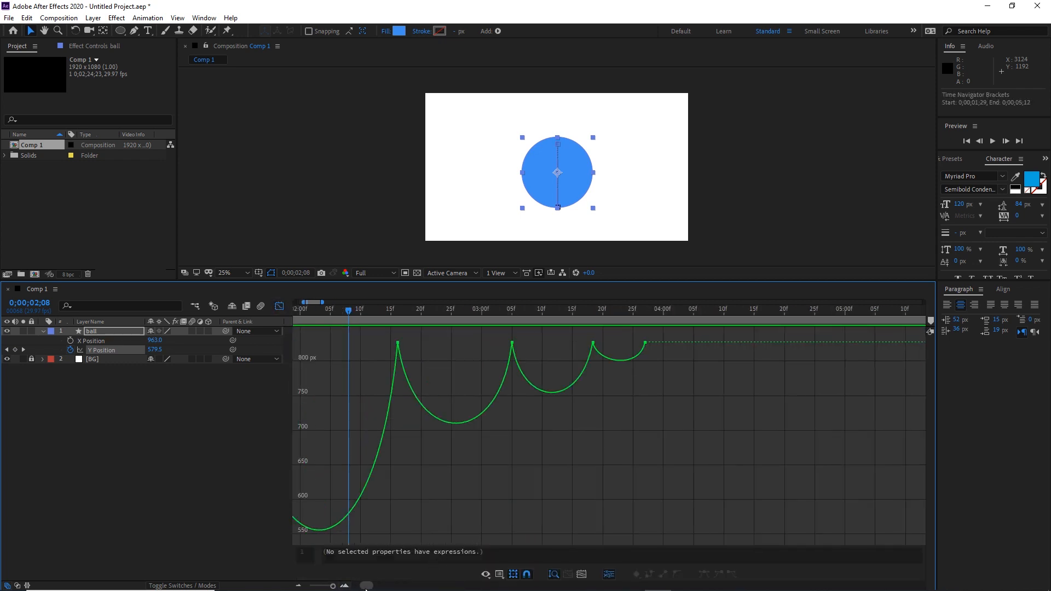
left_click(344, 586)
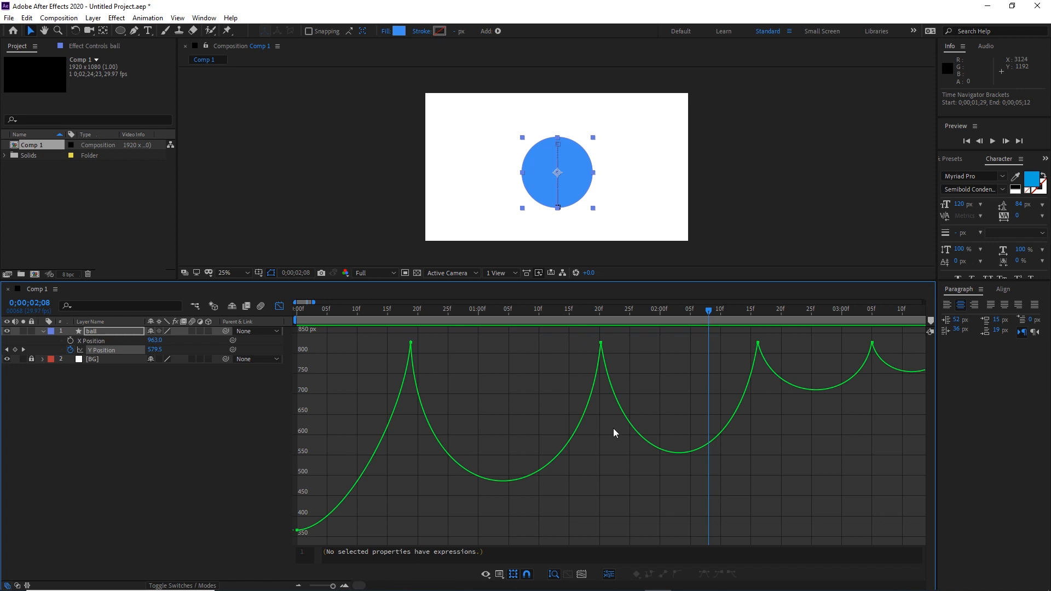
left_click_drag(657, 389, 589, 335)
left_click_drag(625, 485, 617, 446)
left_click_drag(748, 416, 770, 327)
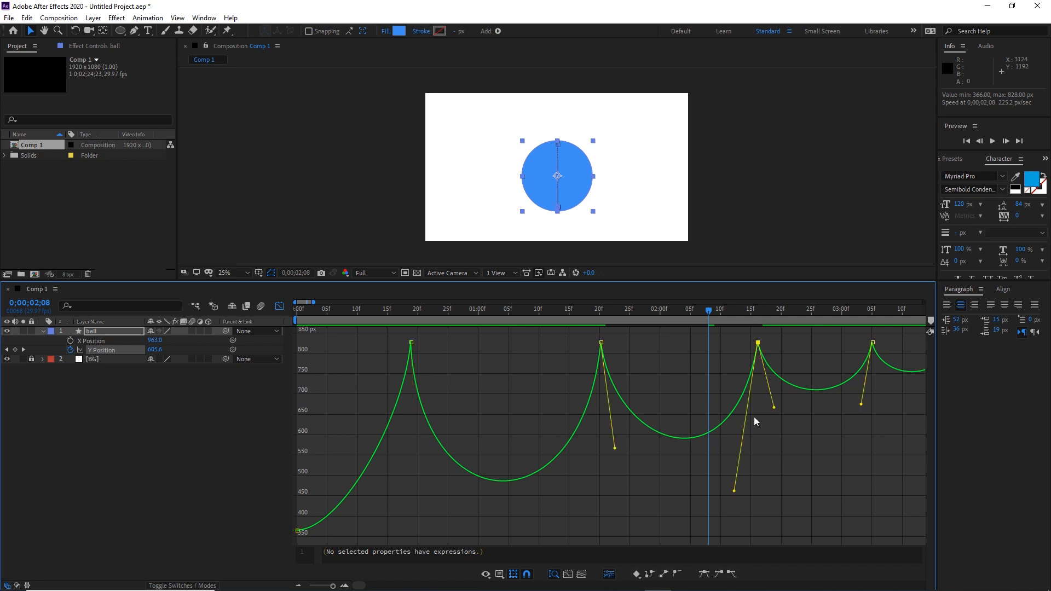
left_click_drag(734, 491, 735, 455)
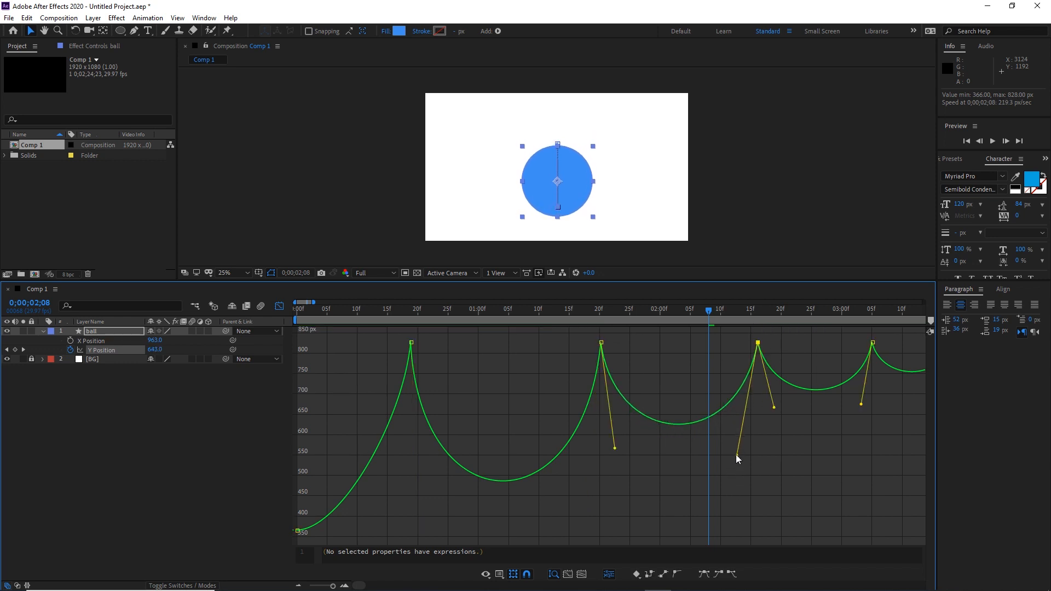
Reveal the ball's Scale property at 0;00;00;13, unlink its width and height, and set a first Scale keyframe.
left_click_drag(709, 308, 281, 359)
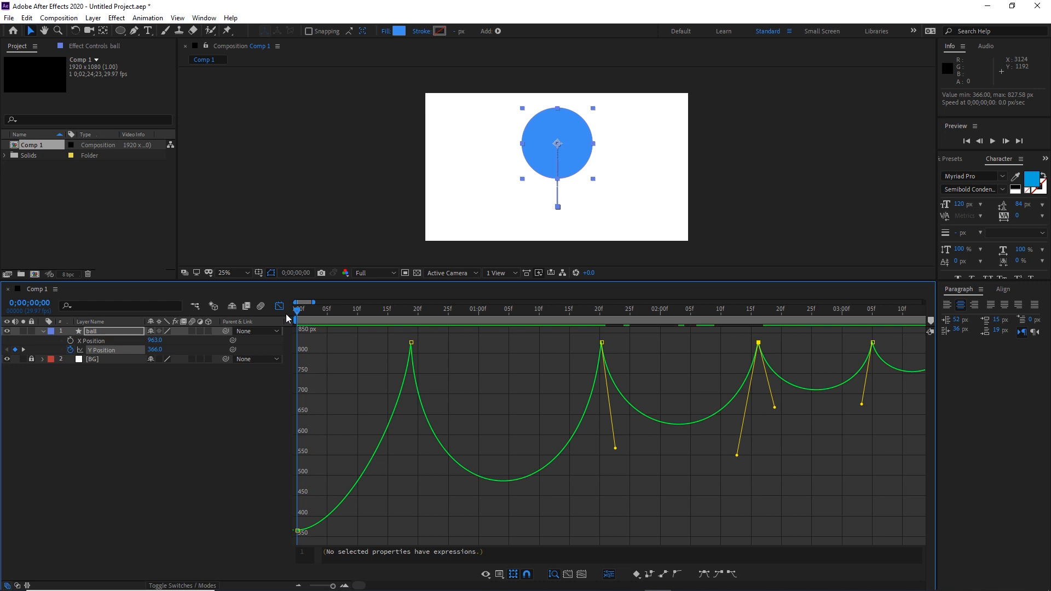
left_click(337, 309)
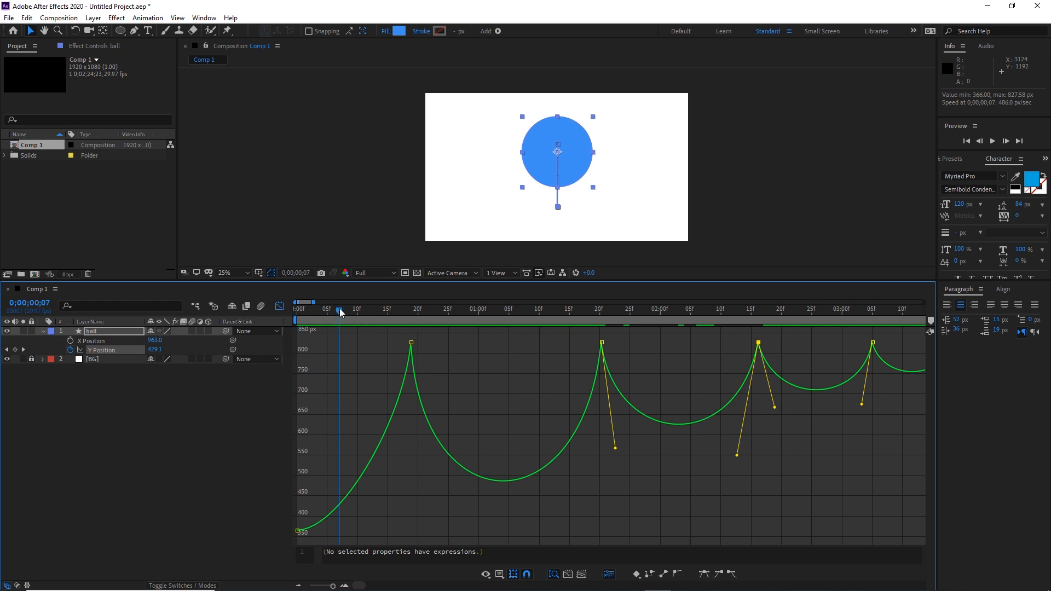
left_click_drag(337, 310, 375, 313)
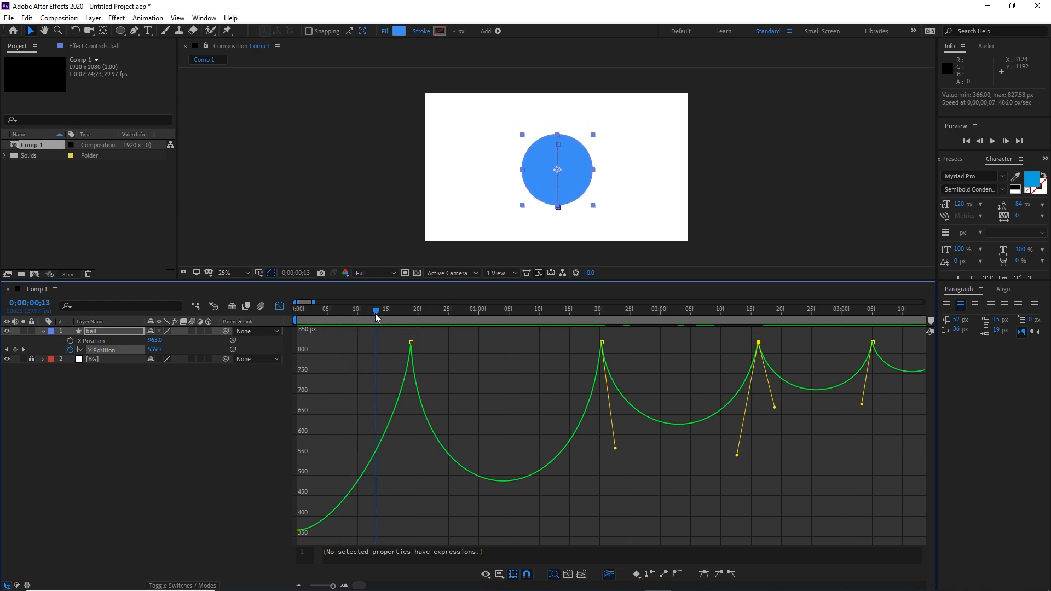
key("shift+s")
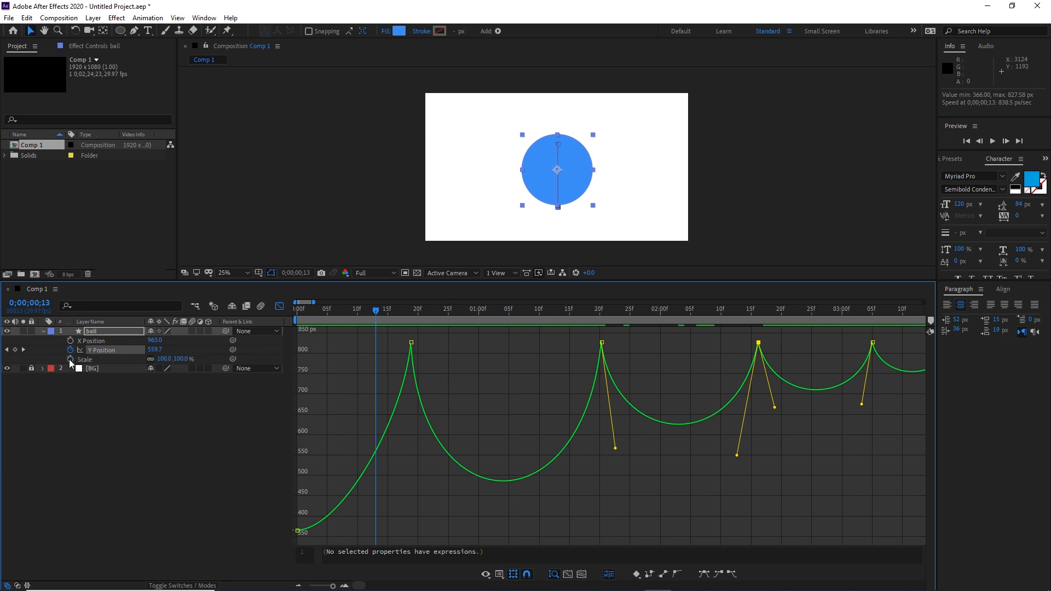
left_click(150, 360)
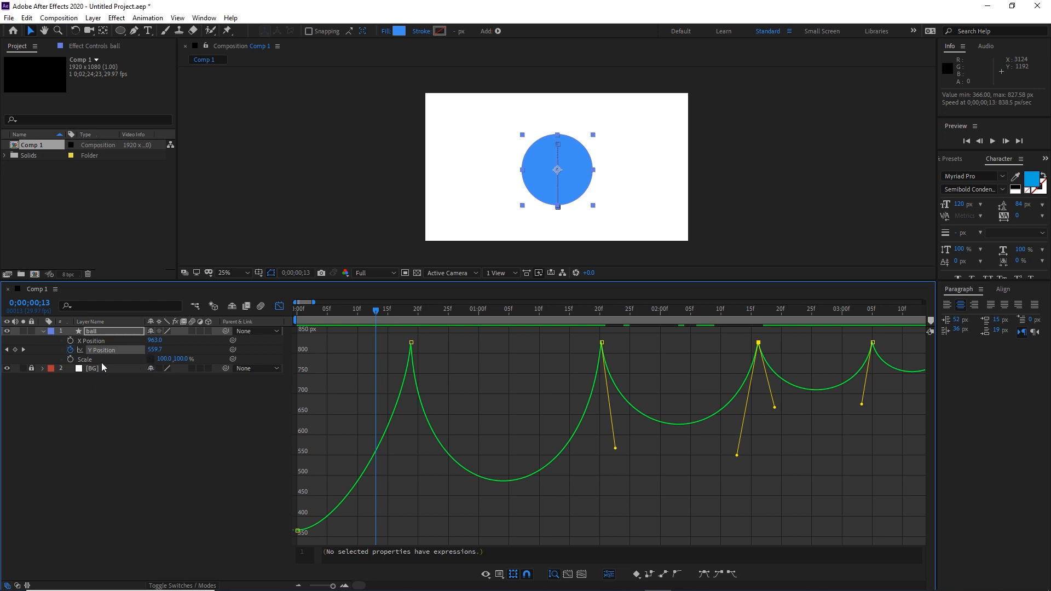
left_click(70, 360)
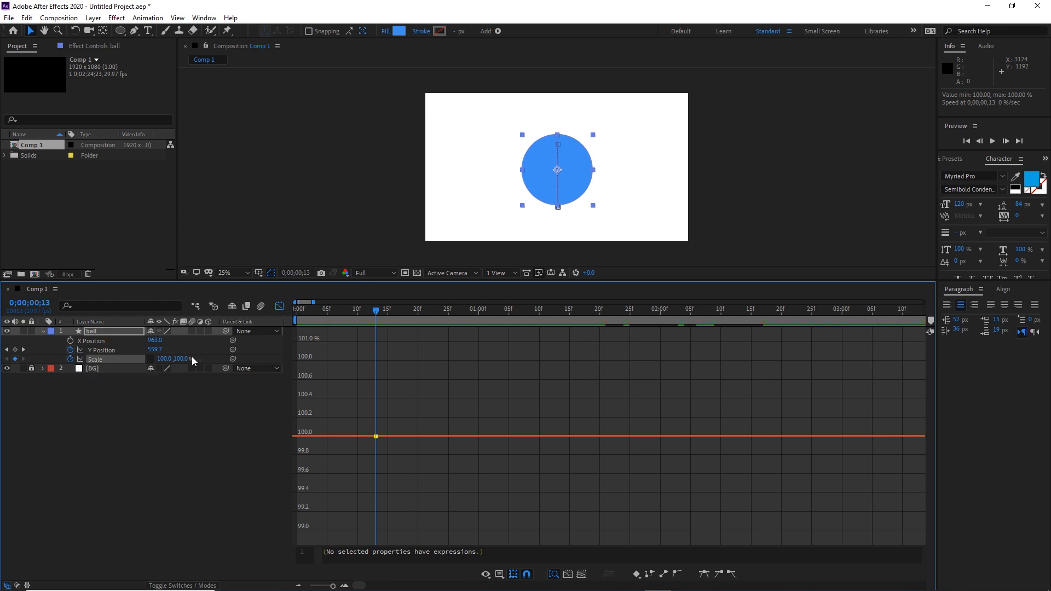
Return to the layer-bar view and stretch the ball vertically at 0;00;00;15 by setting Scale to 85, 122%.
left_click(279, 306)
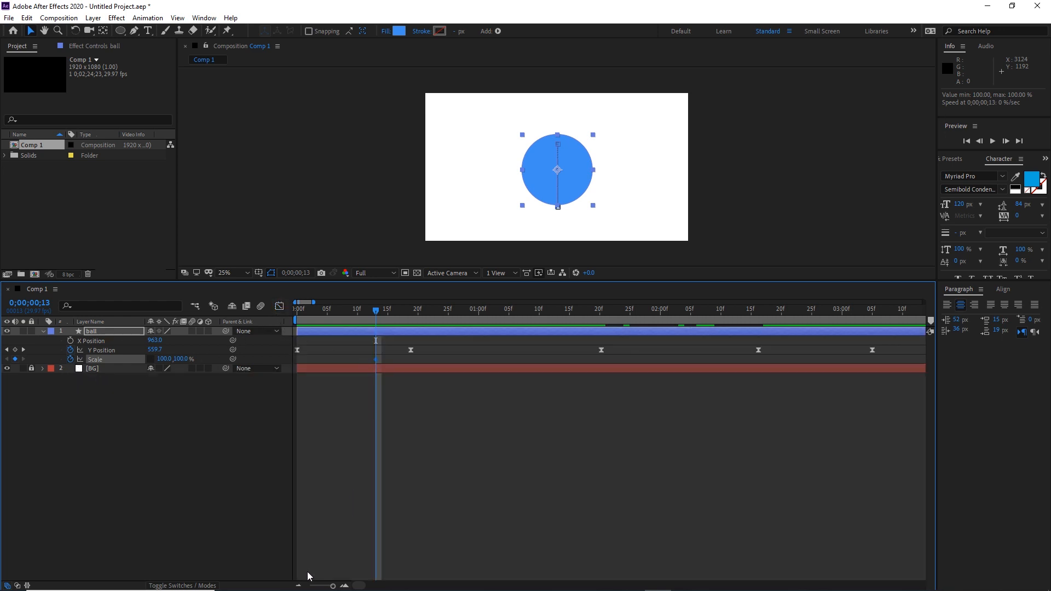
left_click(298, 586)
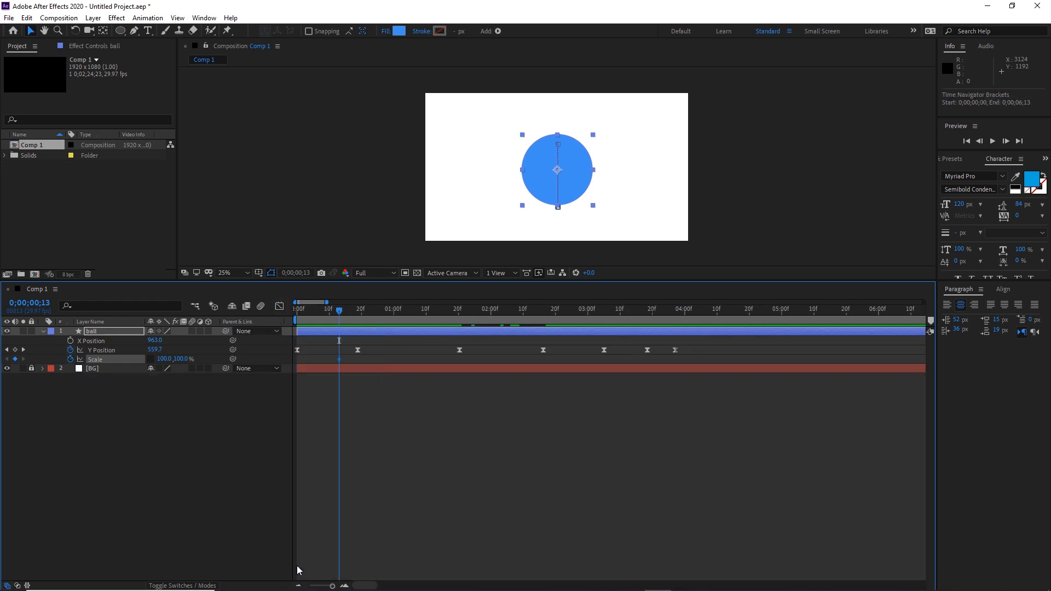
key("Page_Down")
key("Page_Down")
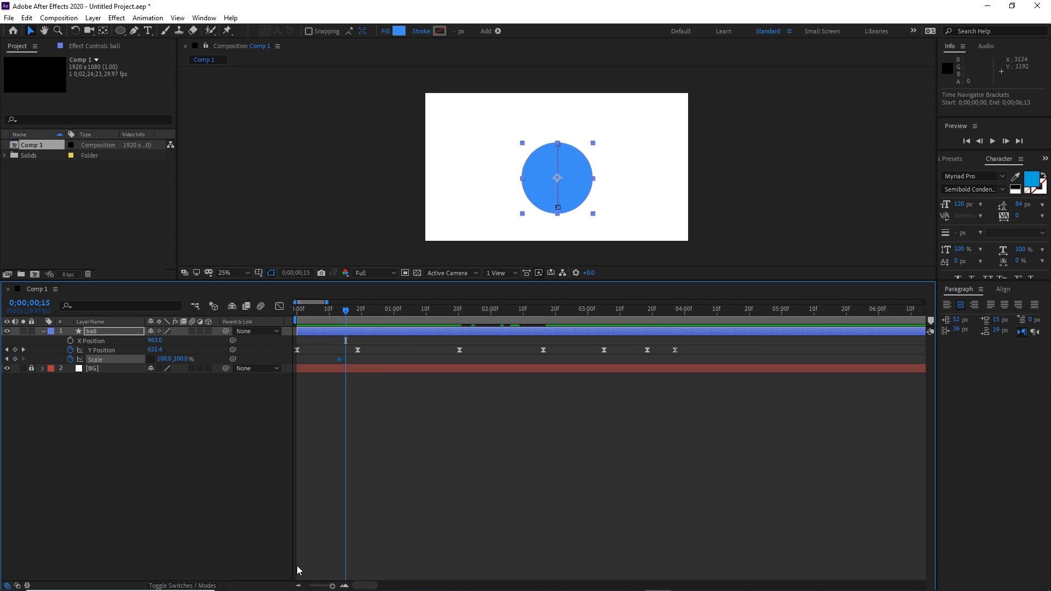
left_click_drag(178, 364, 157, 361)
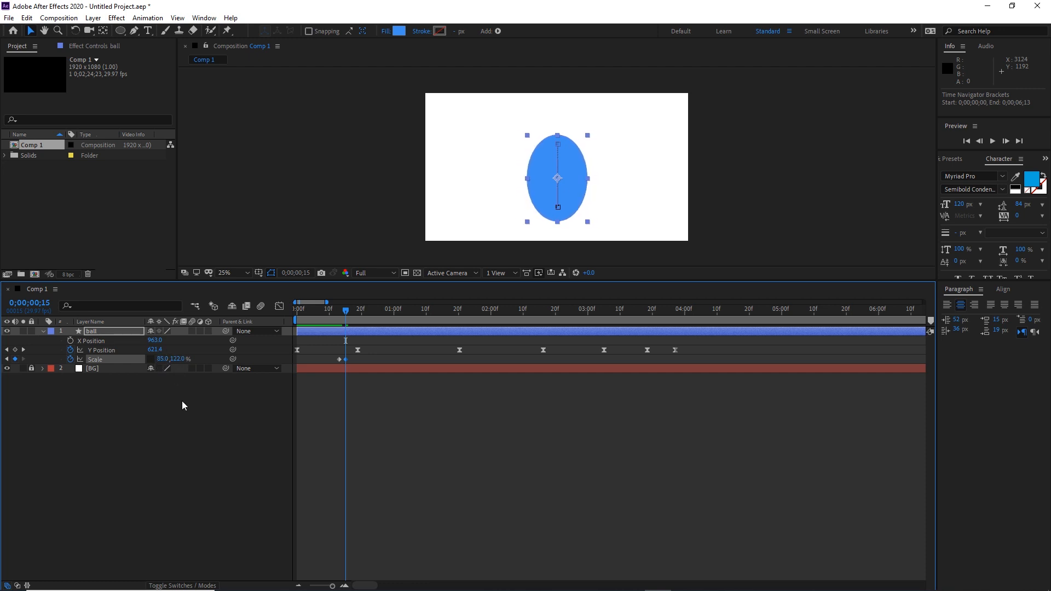
Copy the Scale keyframe at 0;00;00;13 and paste it at 0;00;00;17 to restore the round shape.
key("Page_Down")
key("Page_Down")
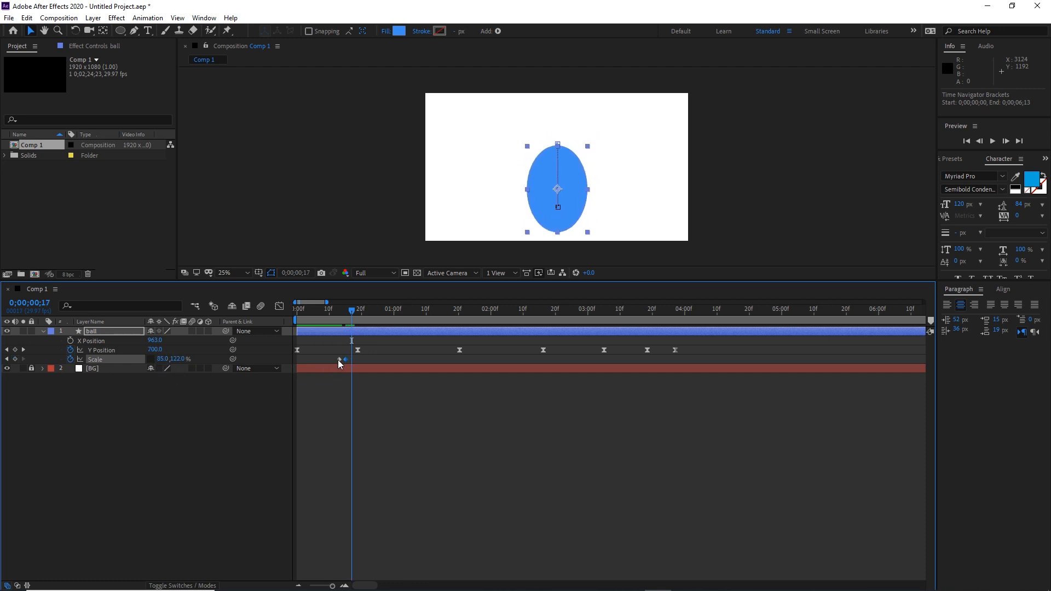
left_click(338, 360)
key("ctrl+c")
key("ctrl+v")
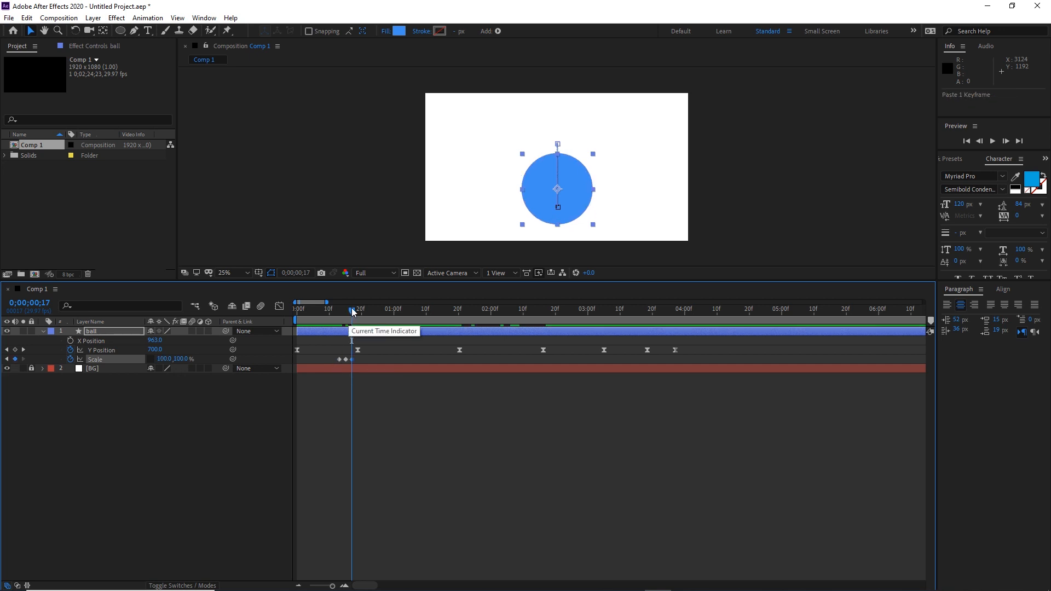
Preview the mid-fall stretch from 0;00;00;00, and scrub back to the first ground contact at 0;00;00;19.
left_click_drag(353, 312, 295, 318)
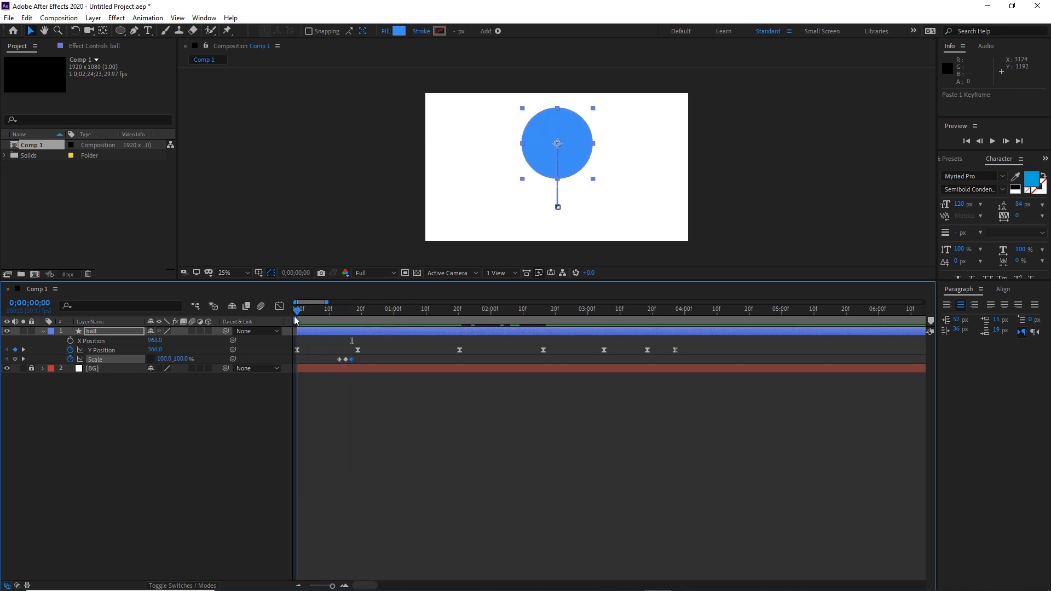
key("space")
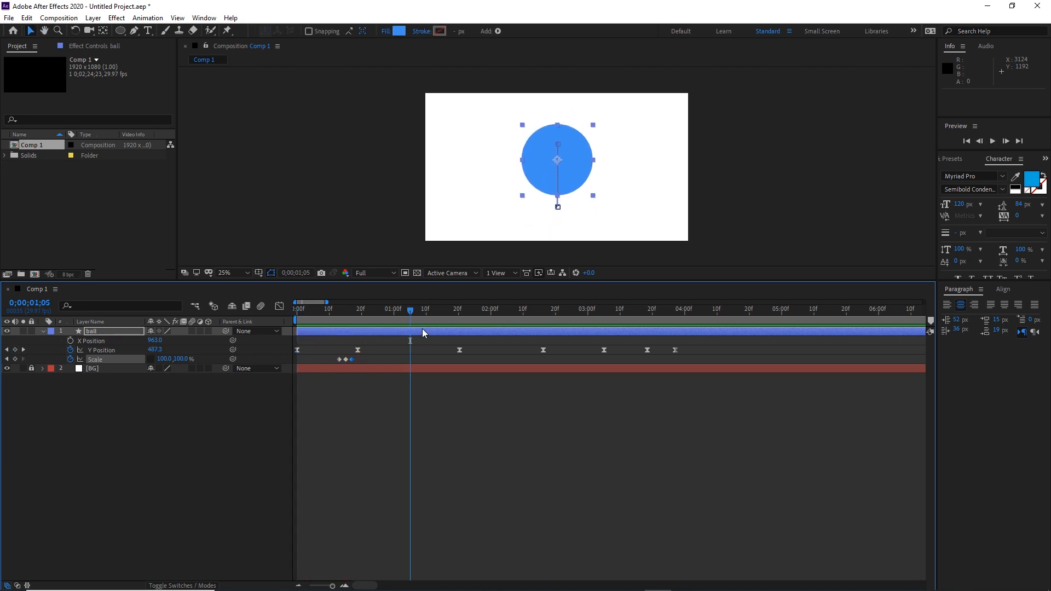
left_click_drag(410, 311, 358, 311)
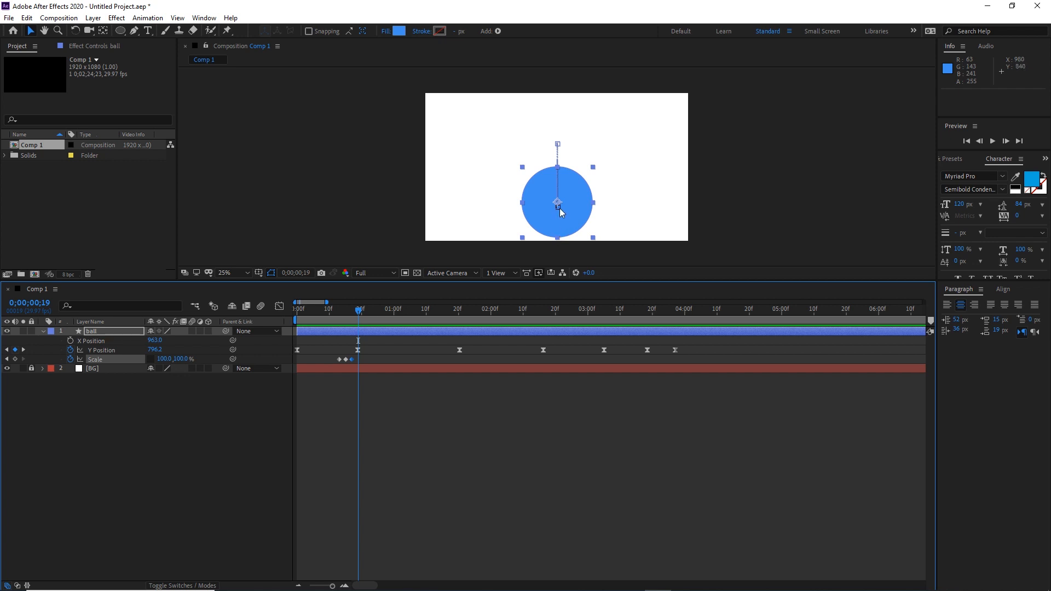
Try squashing the ball at 0;00;00;19 to 143.4% width and 64.3% height, and undo both scale changes.
left_click_drag(558, 167, 606, 208)
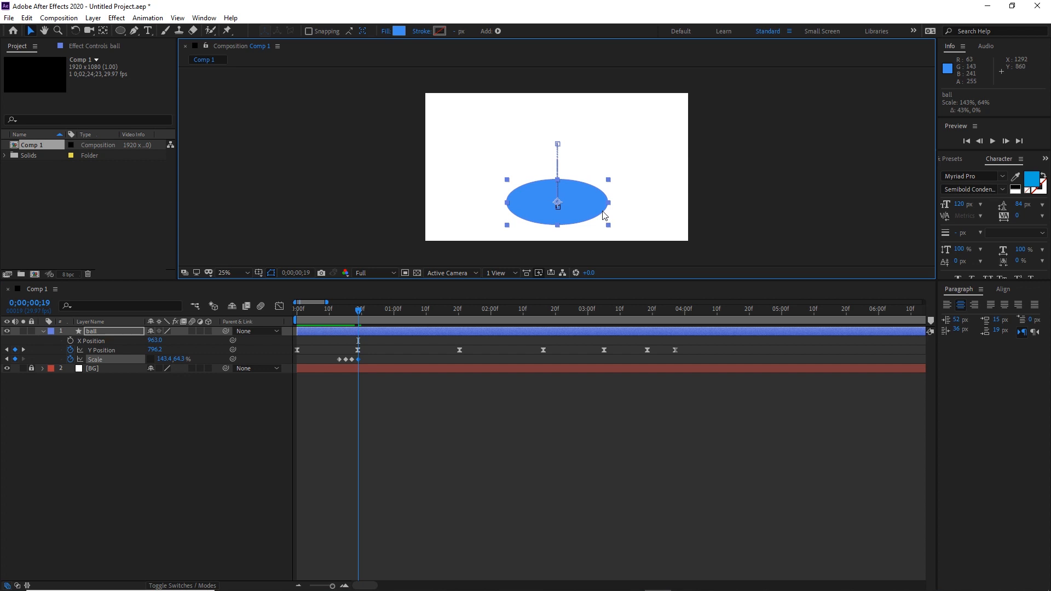
key("ctrl+z")
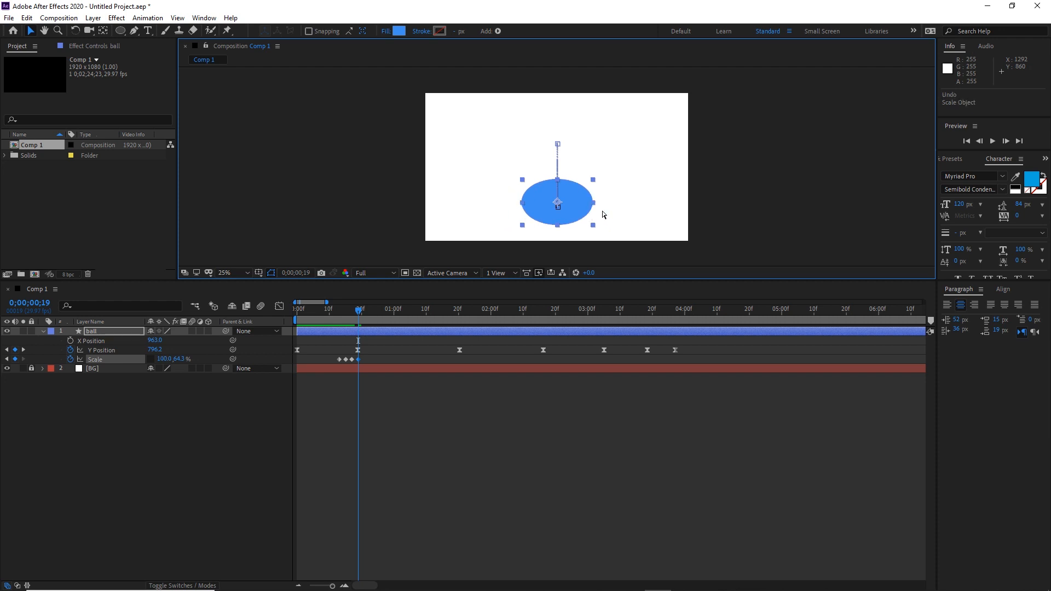
key("ctrl+z")
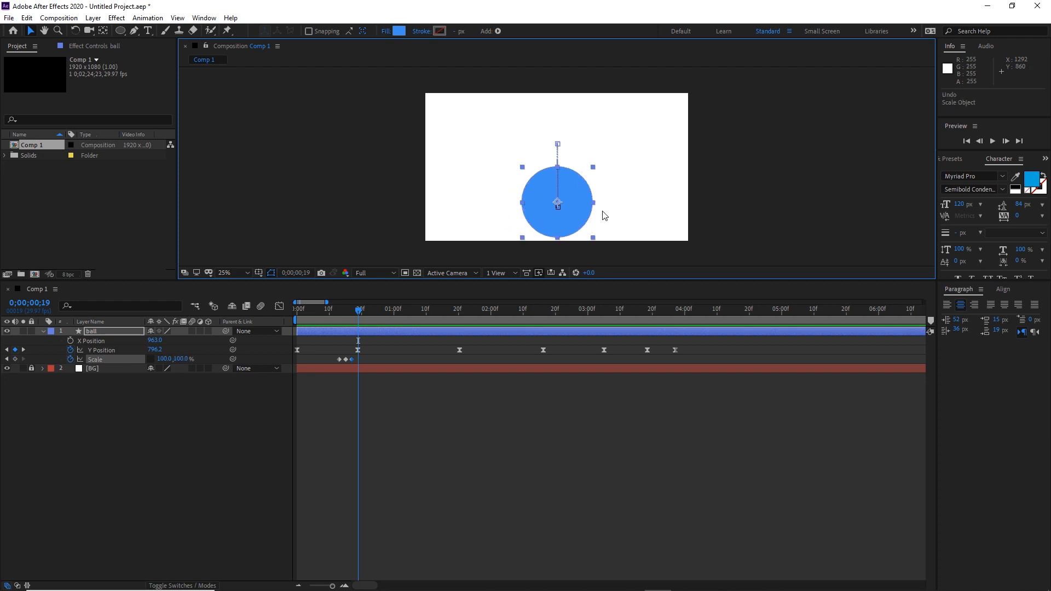